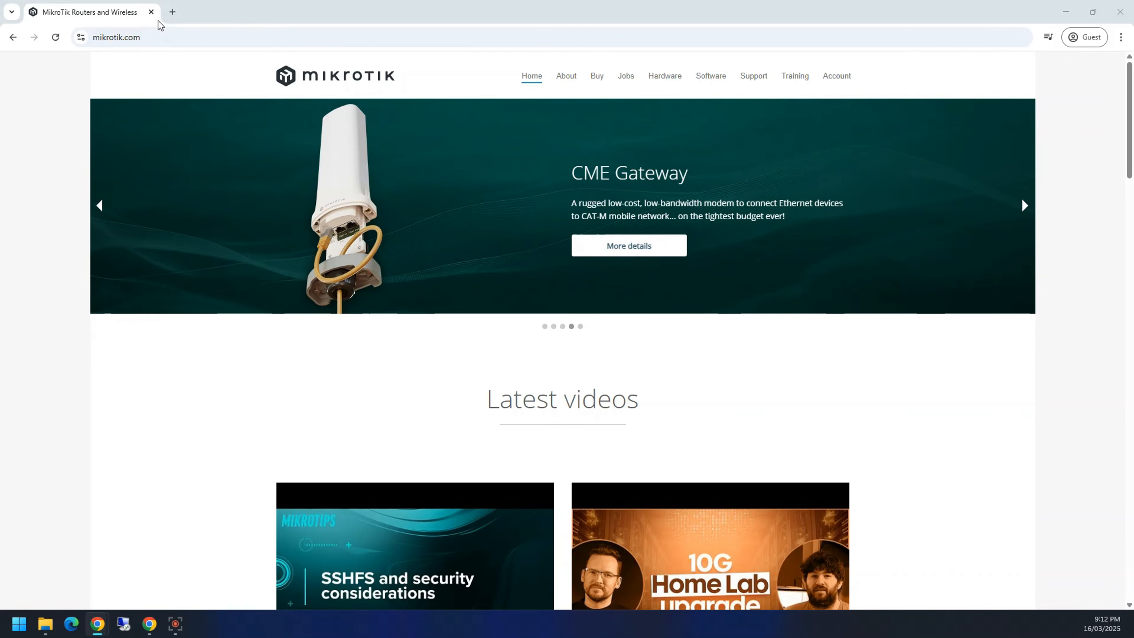
Step: In a new tab, load 10.2.0.6 and log in as admin to reach Quick Set
left_click(172, 12)
type("1")
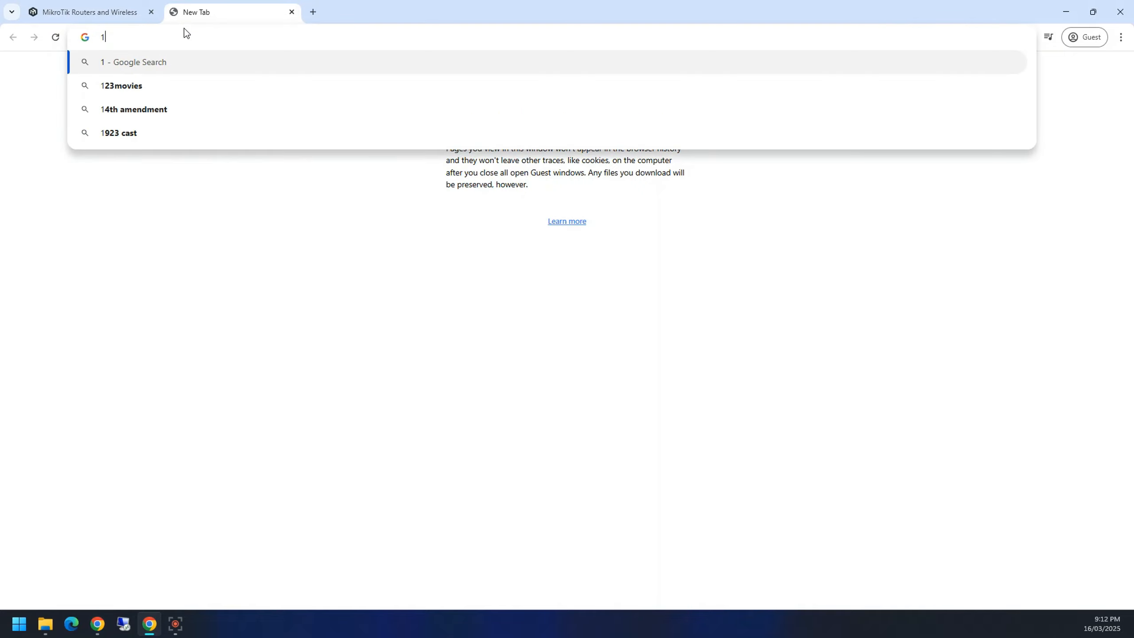
key("BackSpace")
type("10.20.")
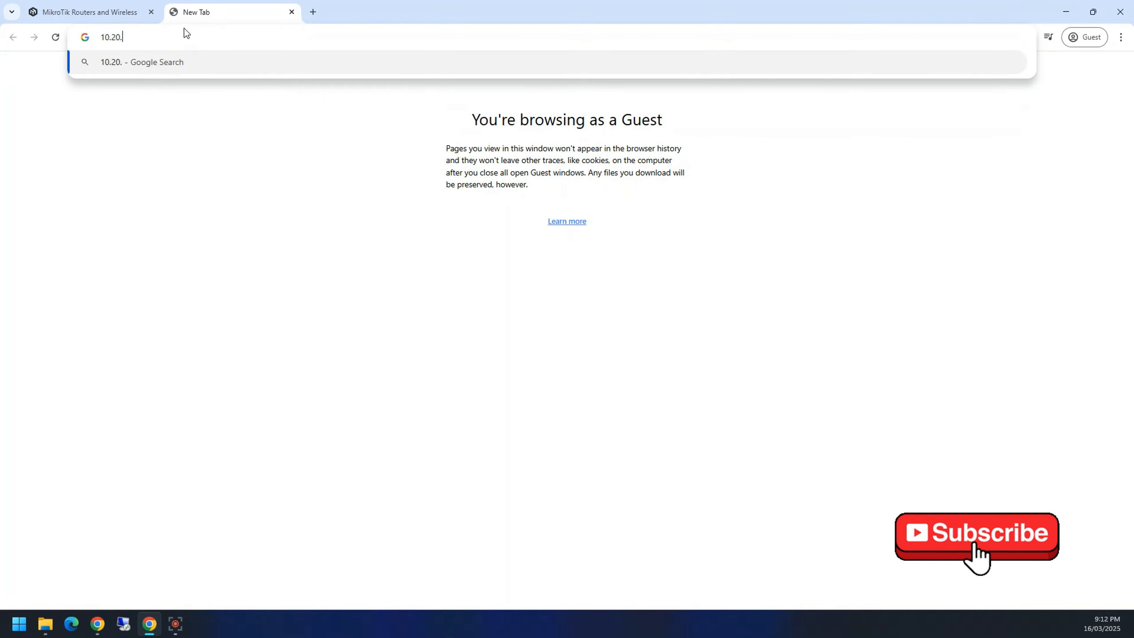
key("BackSpace")
type(".0.")
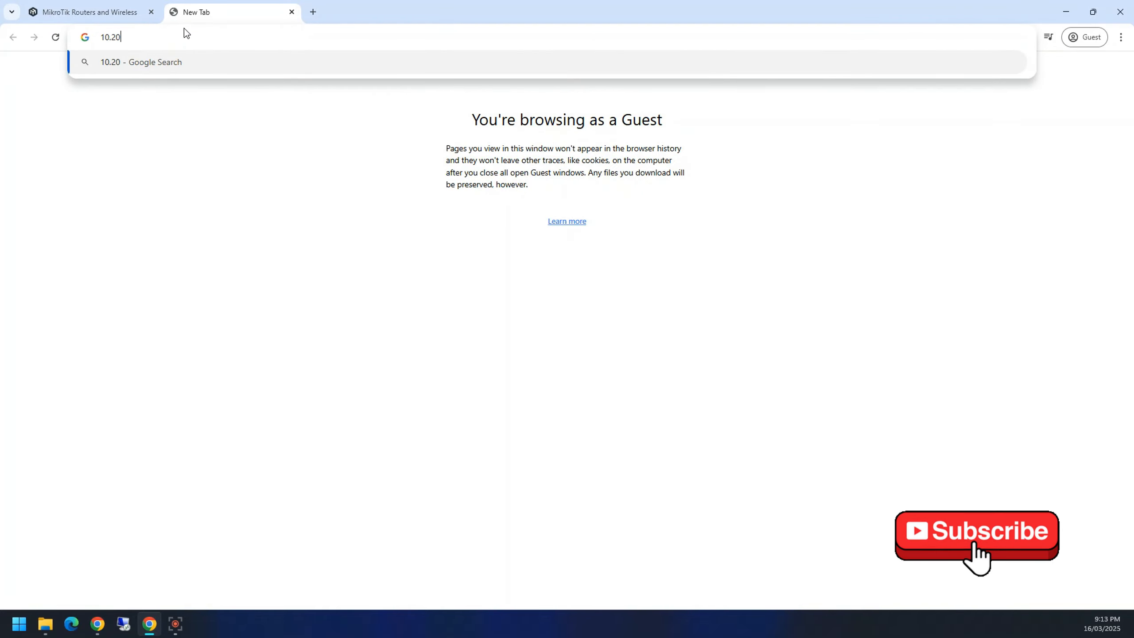
type("6")
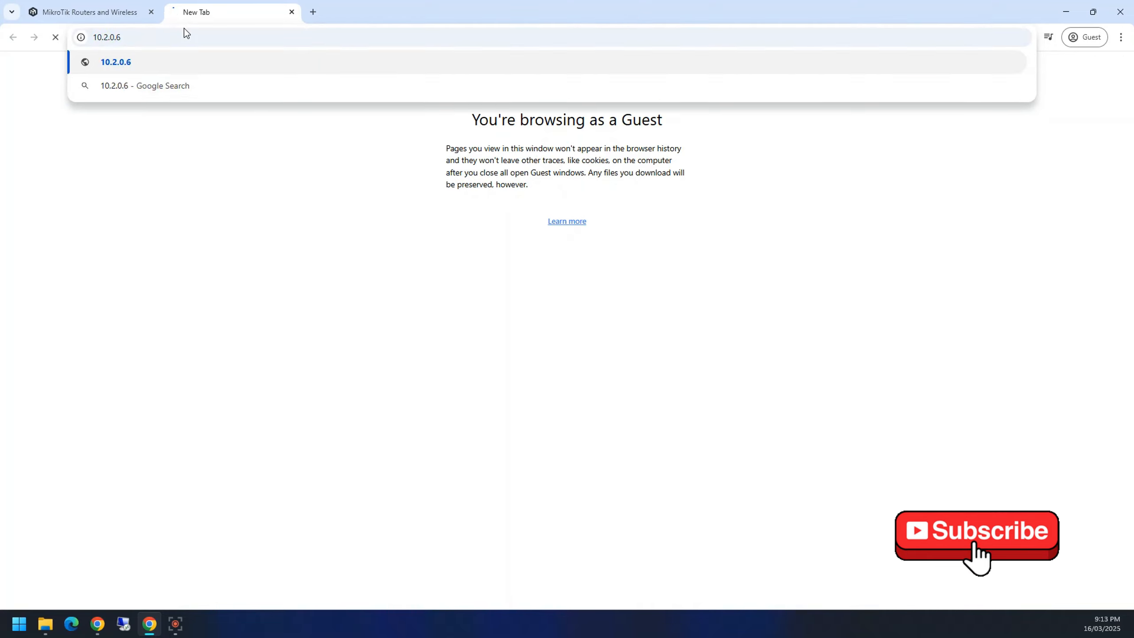
key("Return")
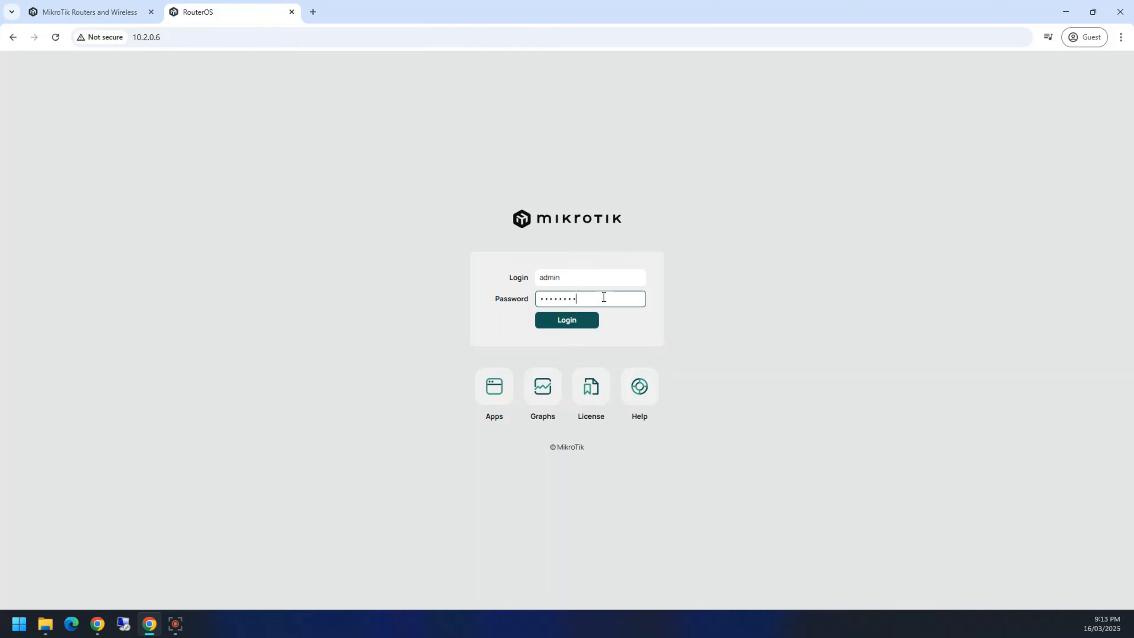
key("Return")
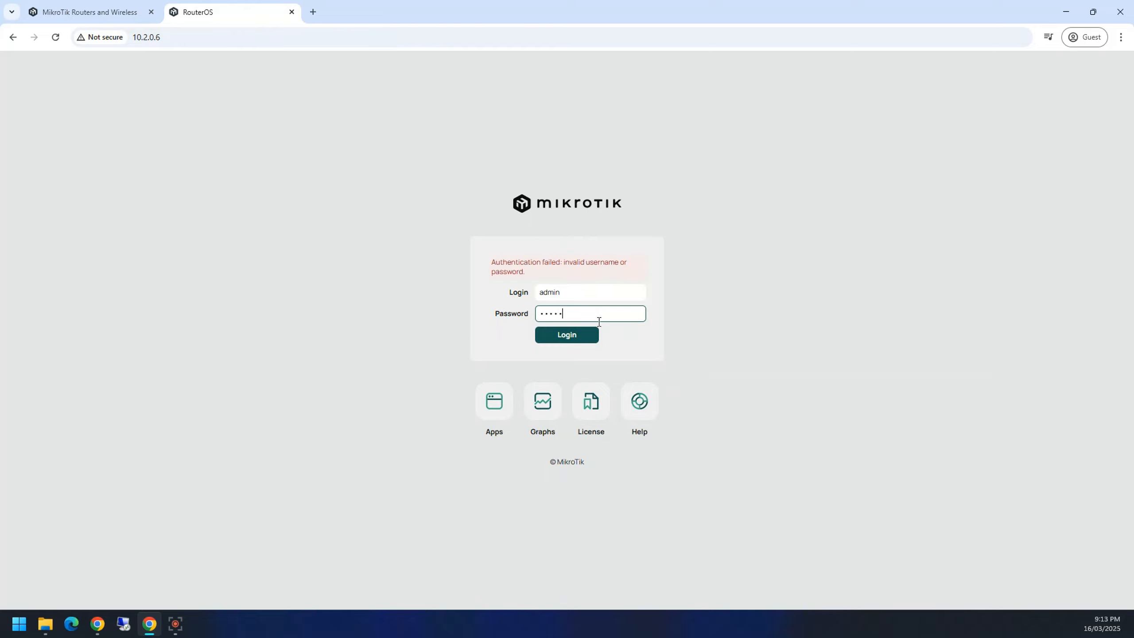
key("Return")
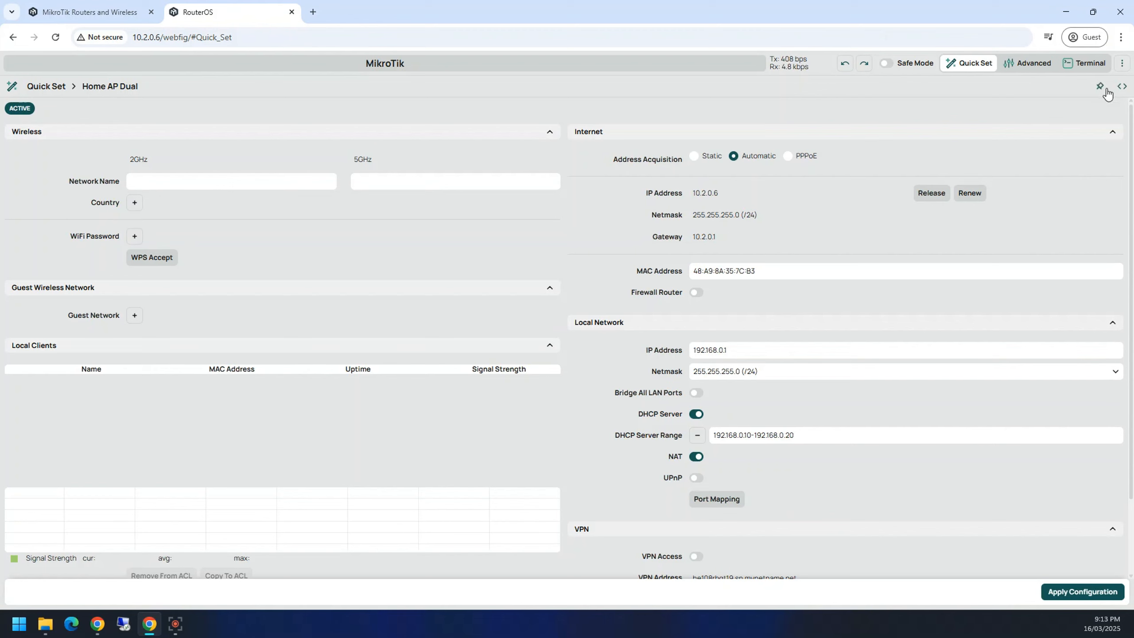
Step: Leave Quick Set for the Advanced view showing the interface list and sidebar
left_click(1121, 65)
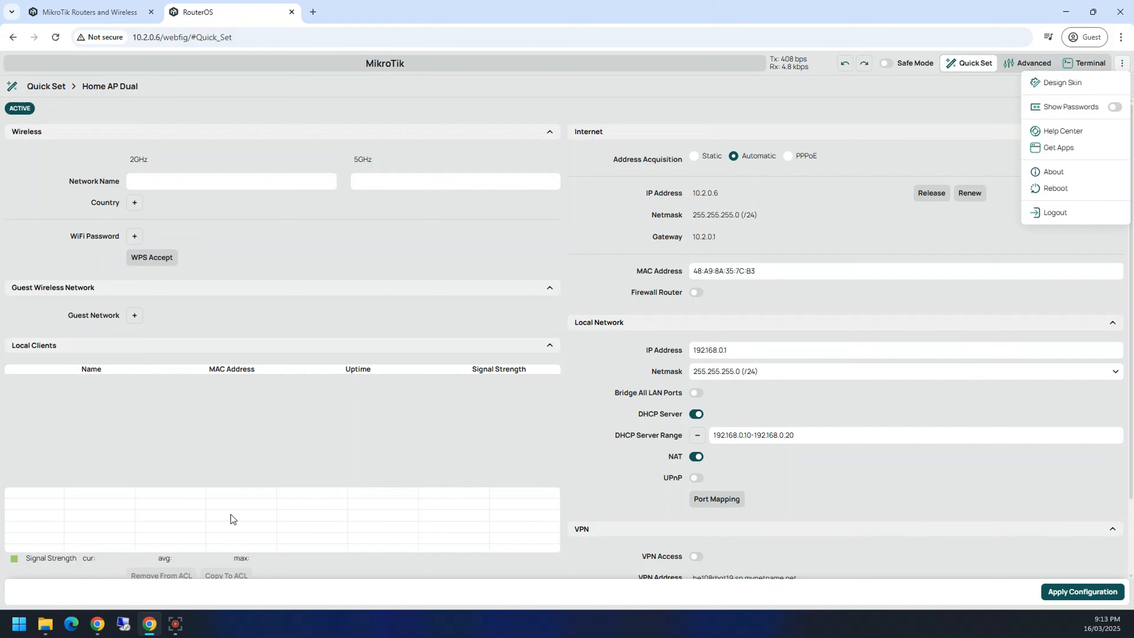
left_click(201, 427)
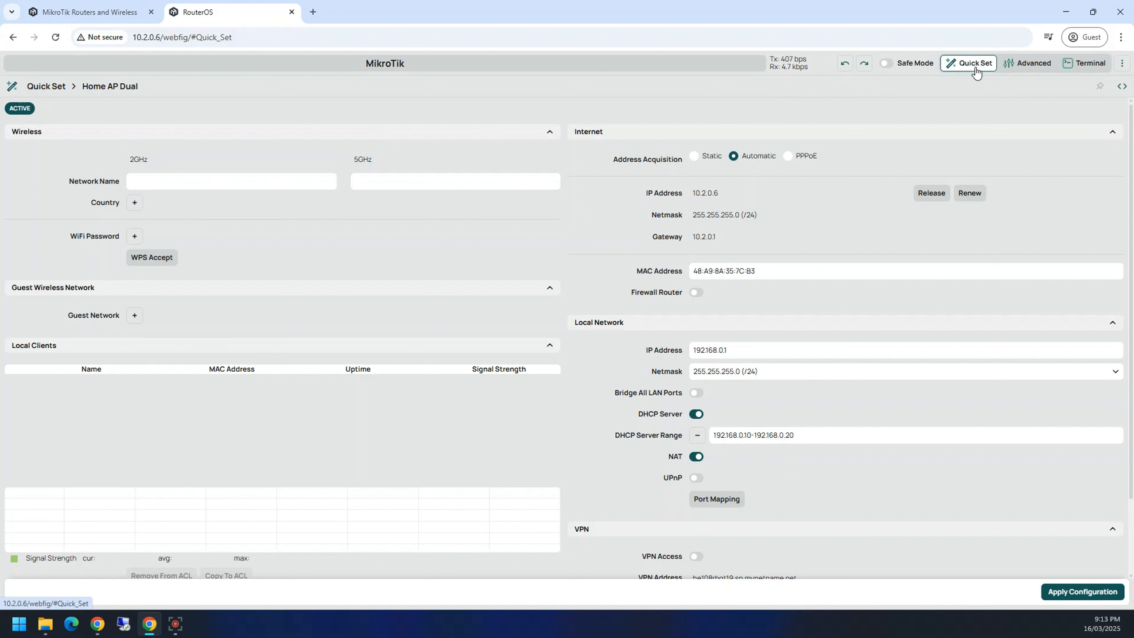
left_click(1011, 72)
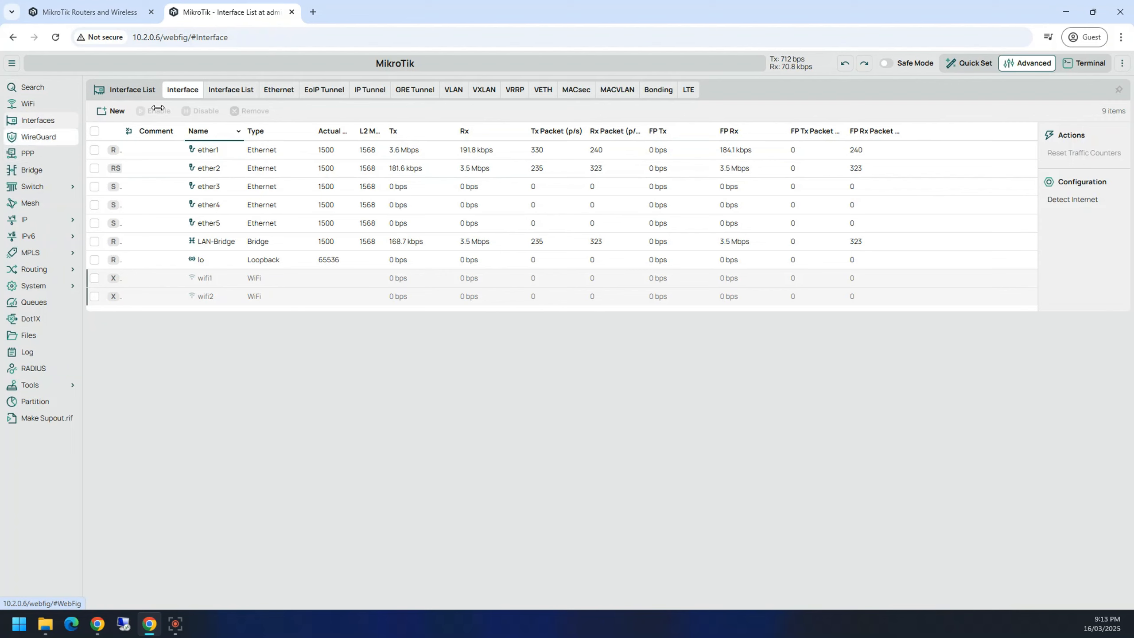
Step: In another new tab, load 10.2.0.1 and log in to the second router
left_click(312, 12)
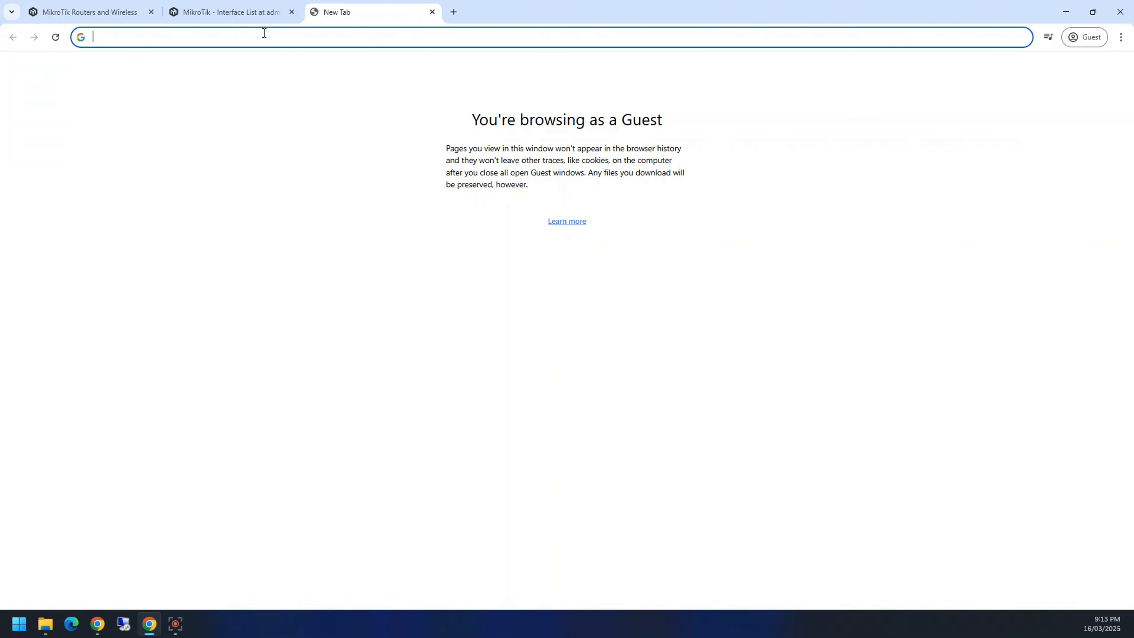
type("10.2.0.1")
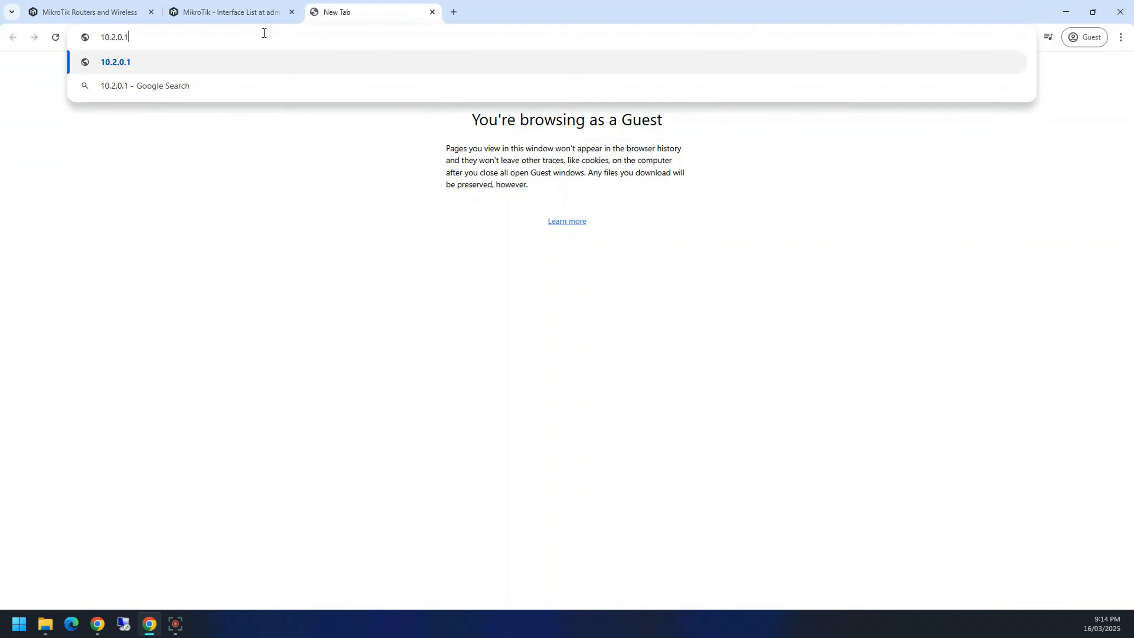
key("Return")
type("••••••••••")
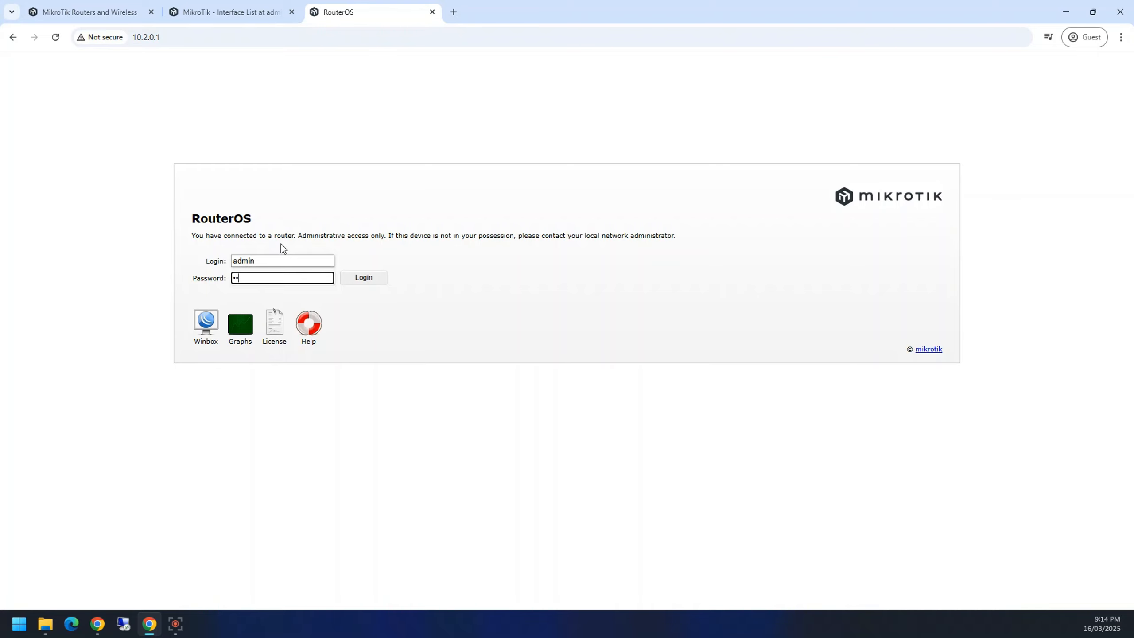
key("Return")
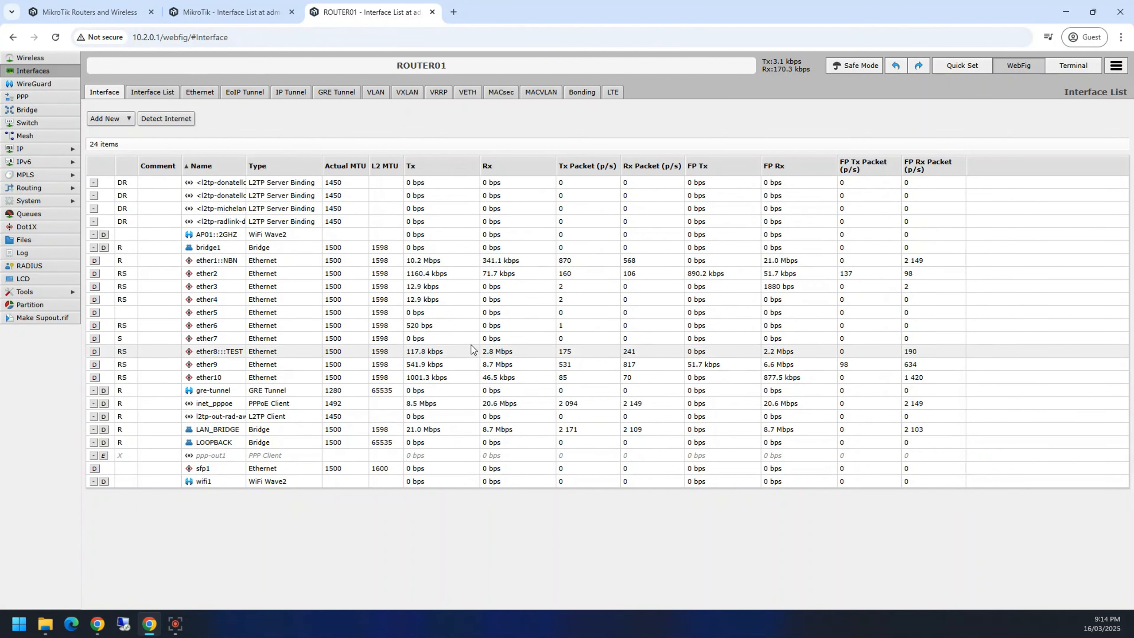
Step: Browse the PPP, Bridge, Switch and Mesh pages and expand the IP section
left_click(29, 94)
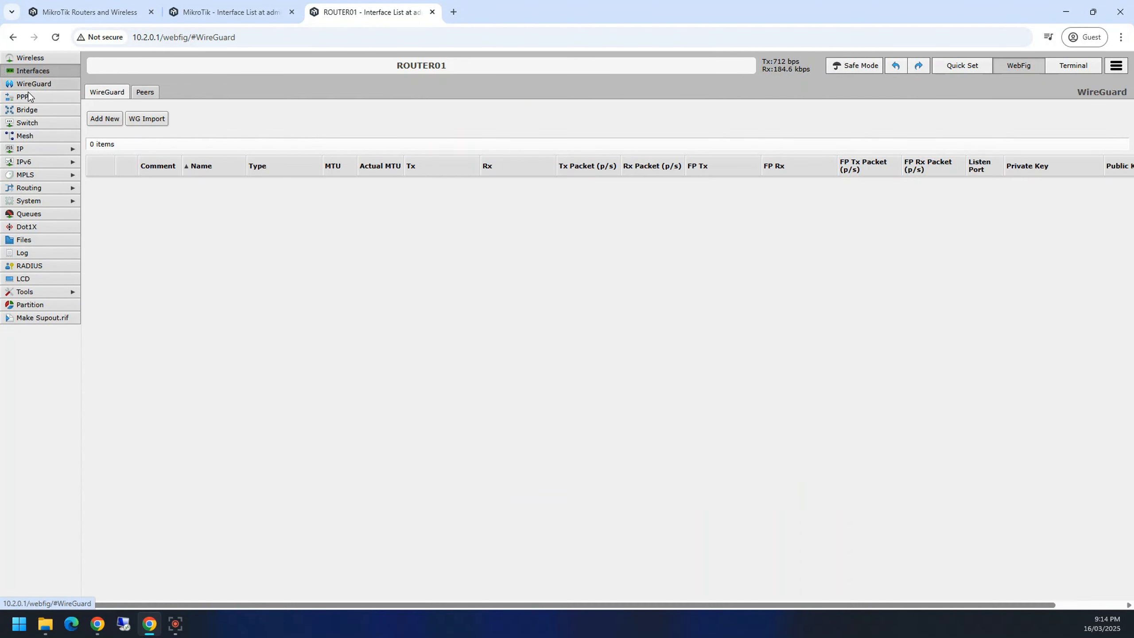
left_click(32, 109)
left_click(43, 127)
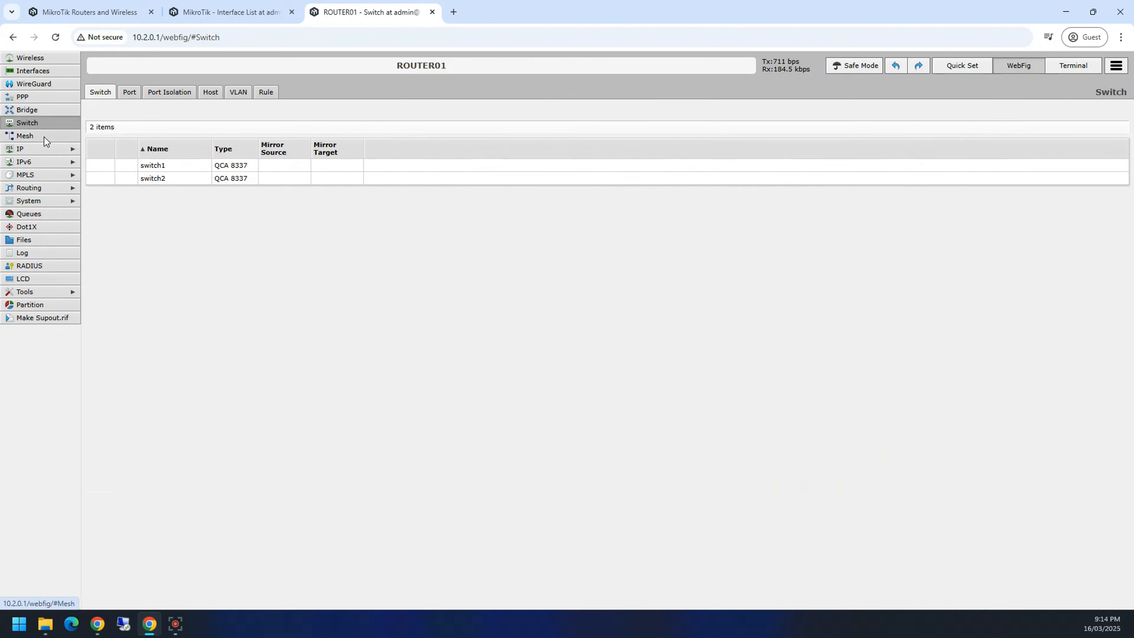
left_click(44, 137)
left_click(45, 149)
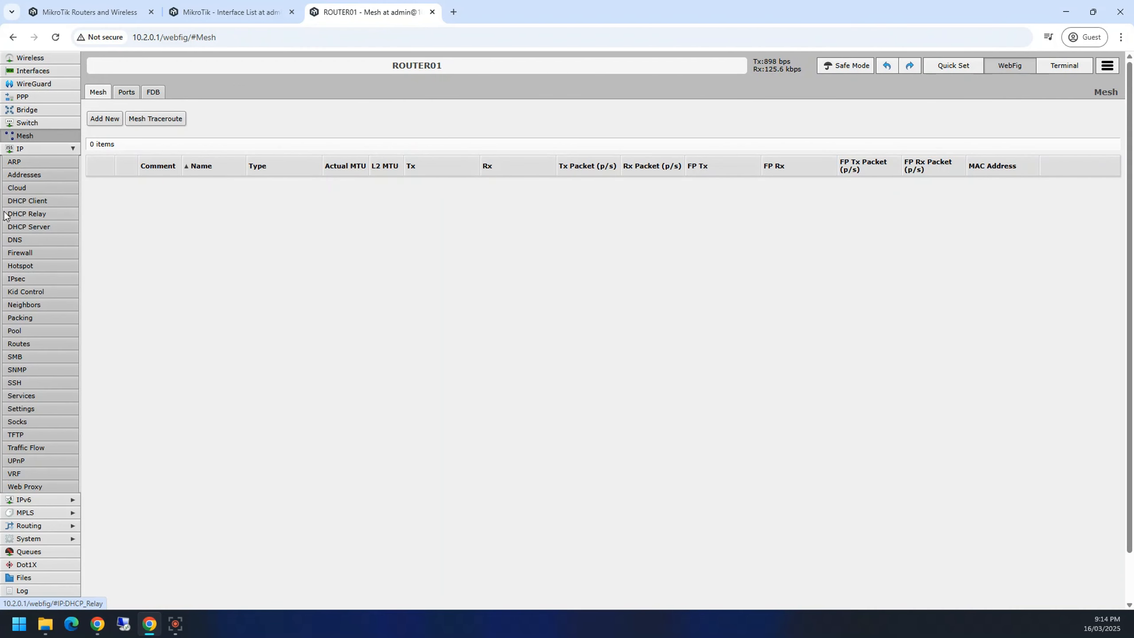
scroll(33, 538, "down", 1)
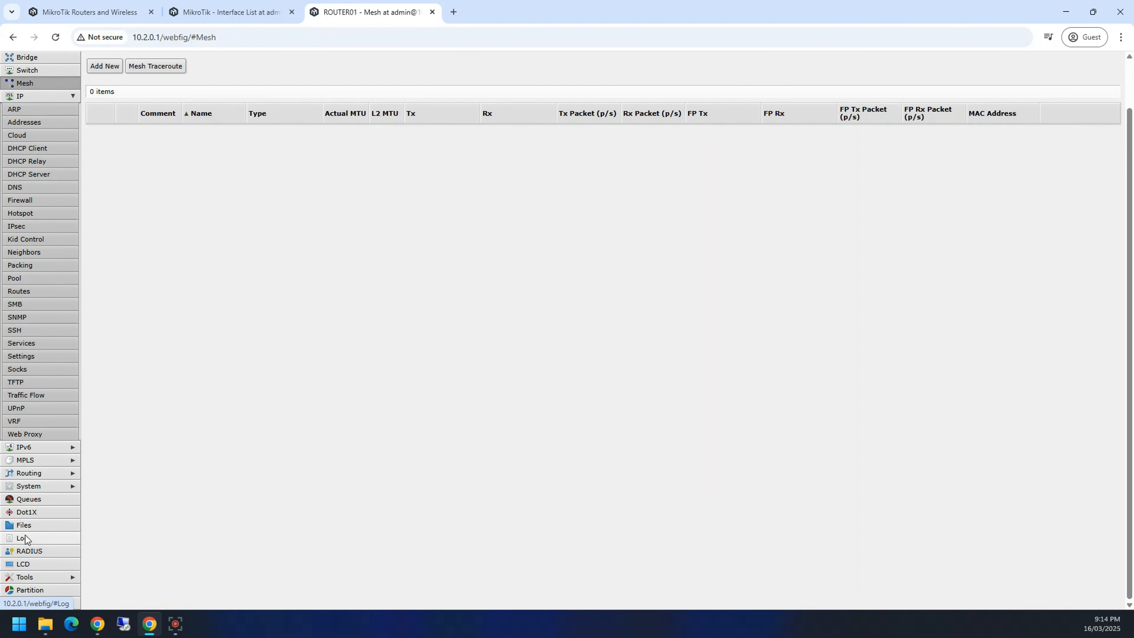
scroll(33, 538, "up", 1)
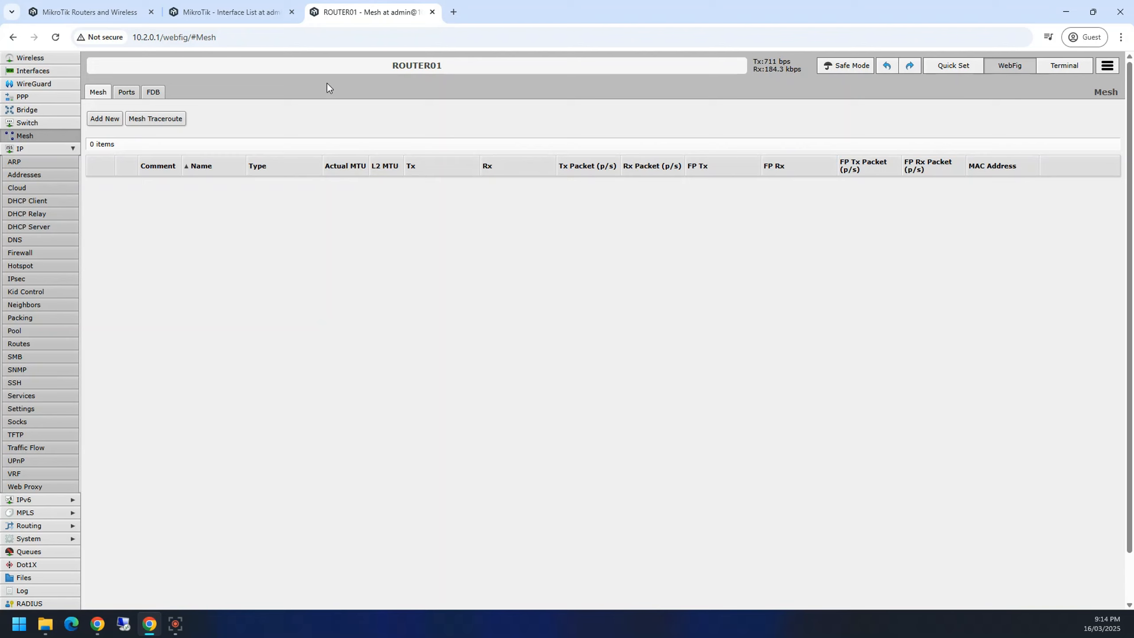
Step: Switch between the two router tabs, then close both of them
left_click(280, 16)
left_click(379, 16)
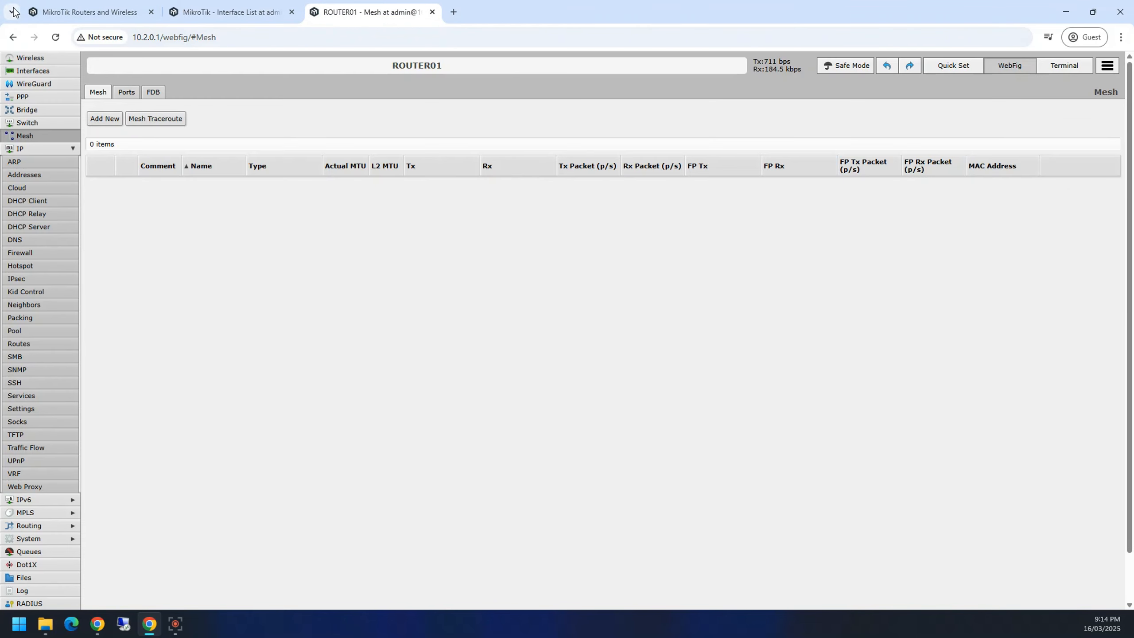
left_click(283, 12)
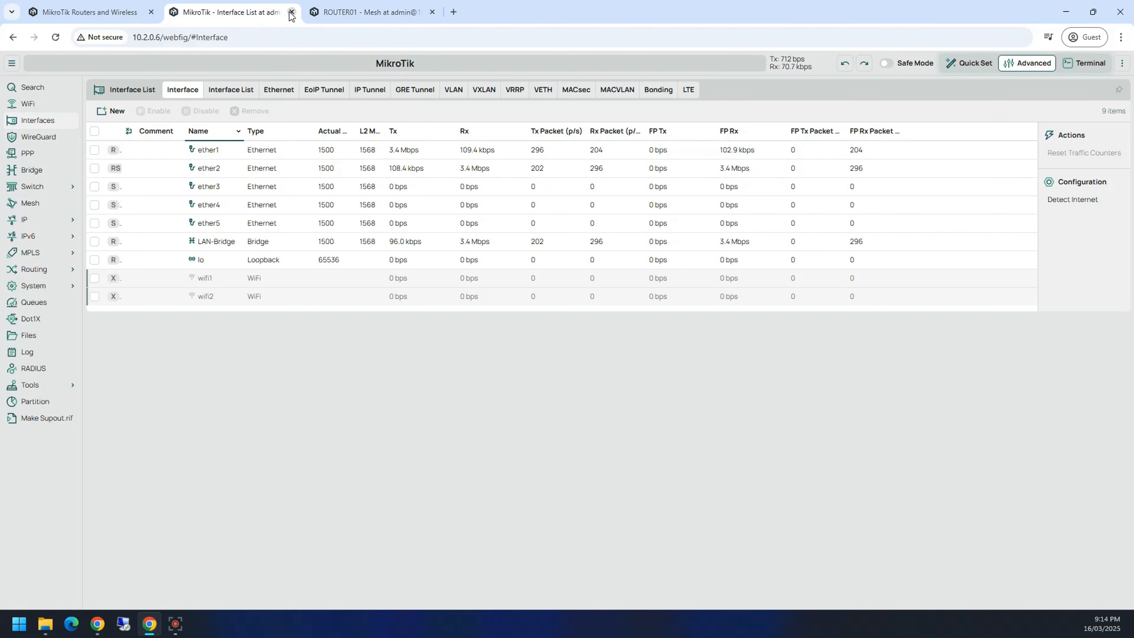
left_click(432, 12)
left_click(291, 12)
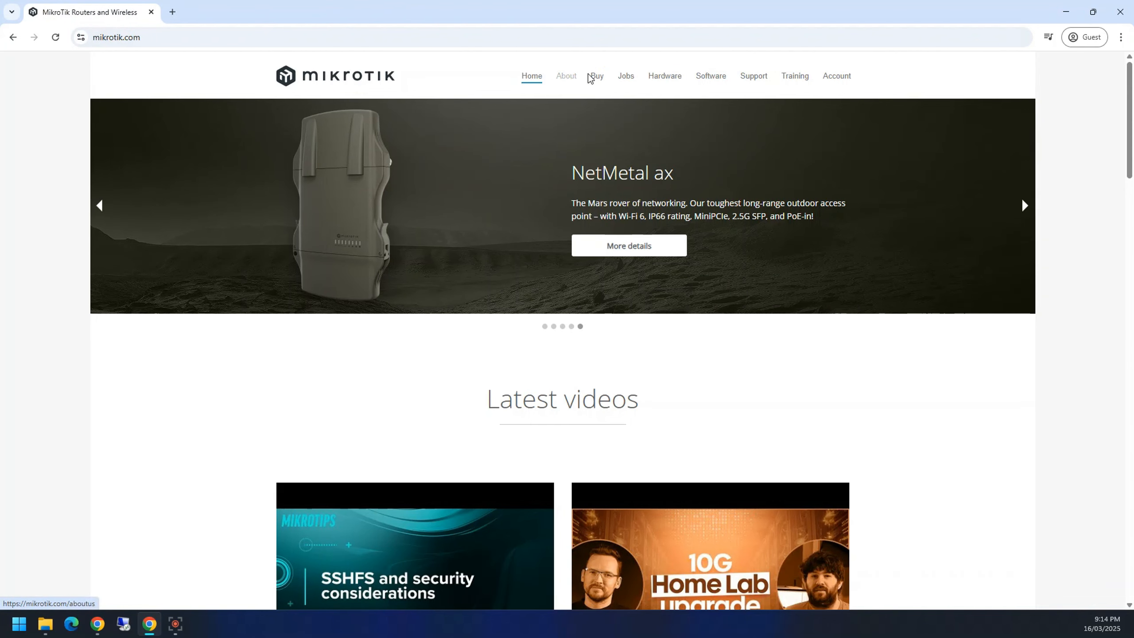
Step: Go to mikrotik.com's Software Downloads page and scroll to the WinBox 3.41 download
left_click(711, 77)
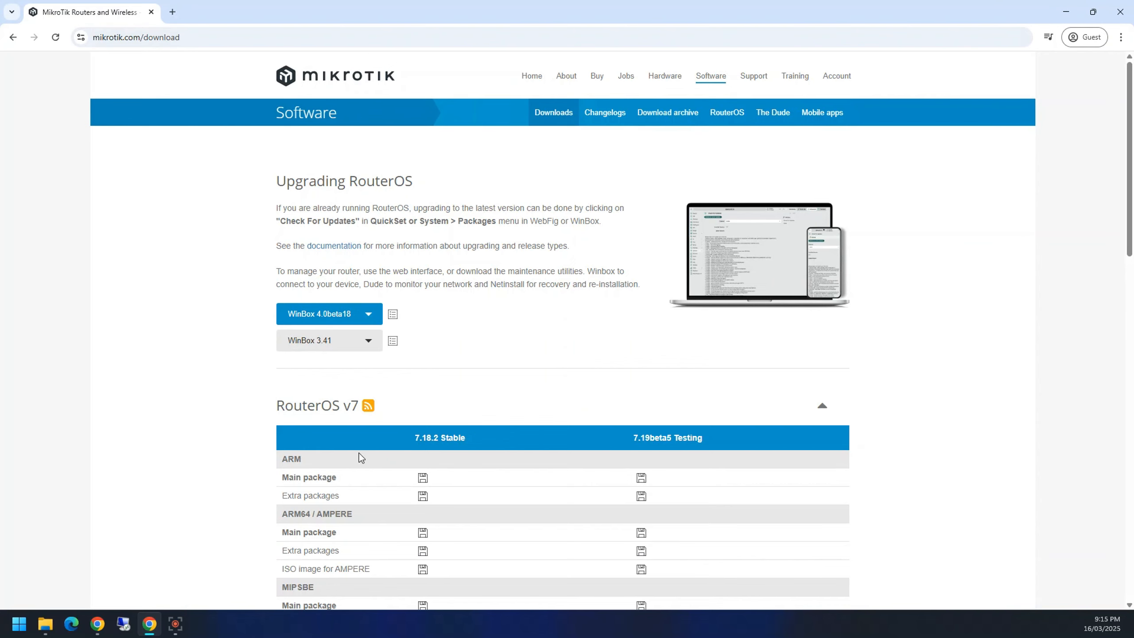
scroll(359, 453, "down", 2)
scroll(451, 450, "up", 2)
scroll(450, 450, "down", 3)
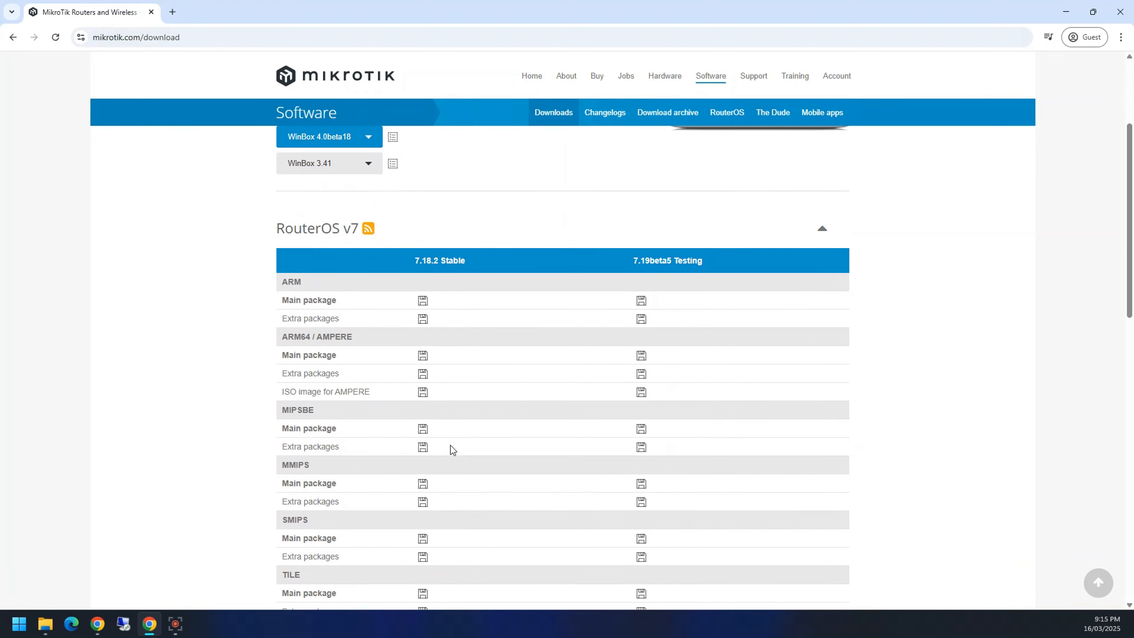
scroll(451, 450, "up", 2)
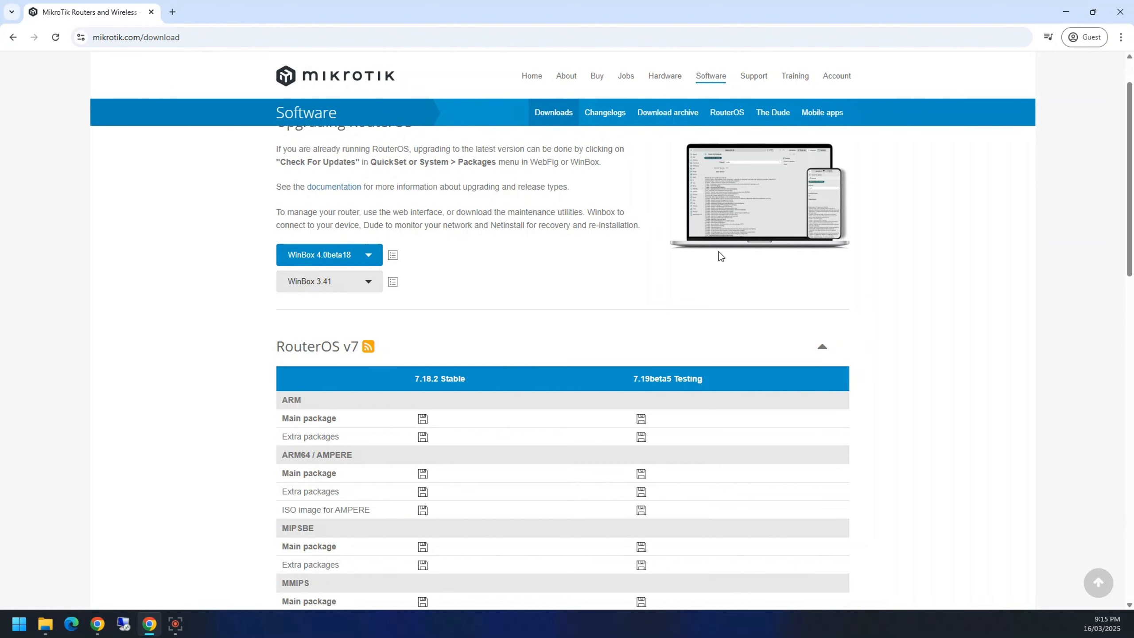
scroll(426, 215, "up", 1)
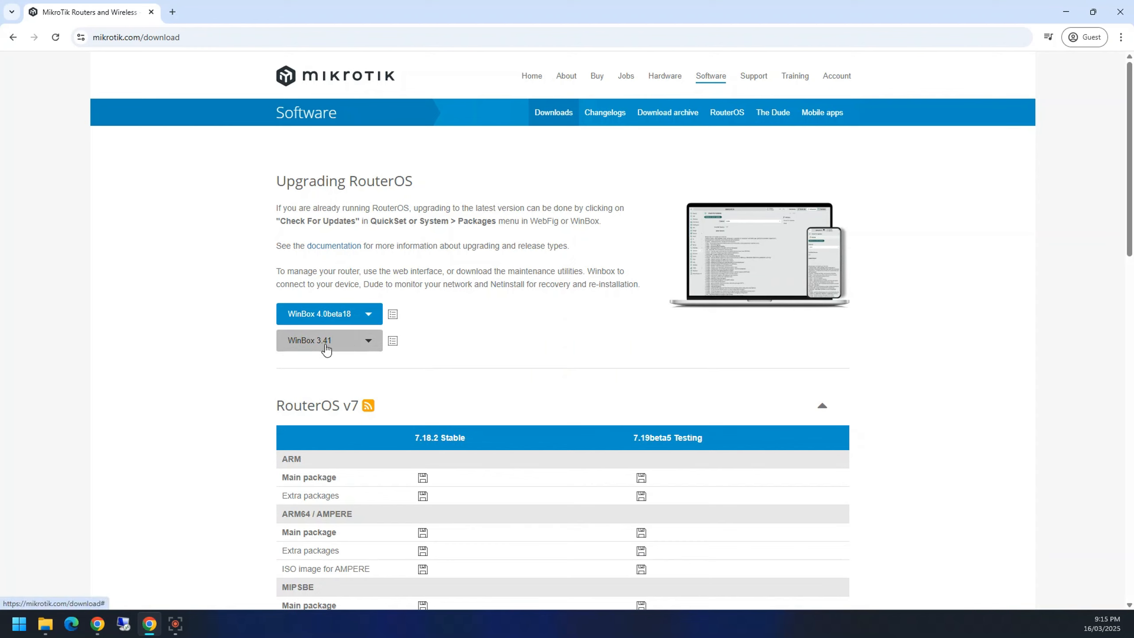
scroll(375, 489, "down", 4)
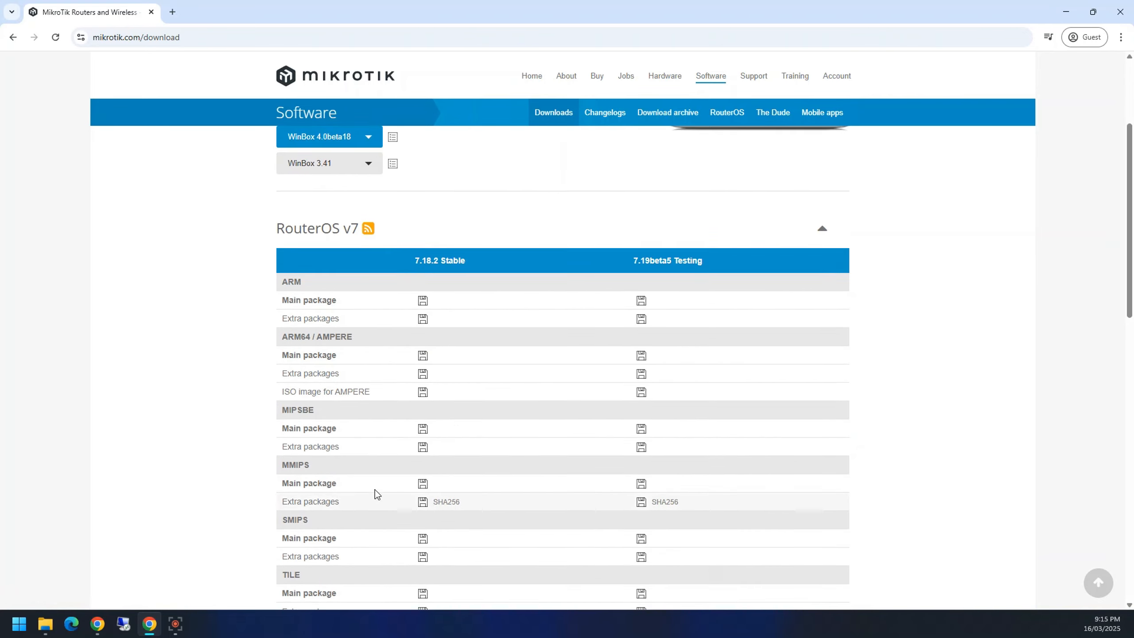
scroll(375, 489, "down", 12)
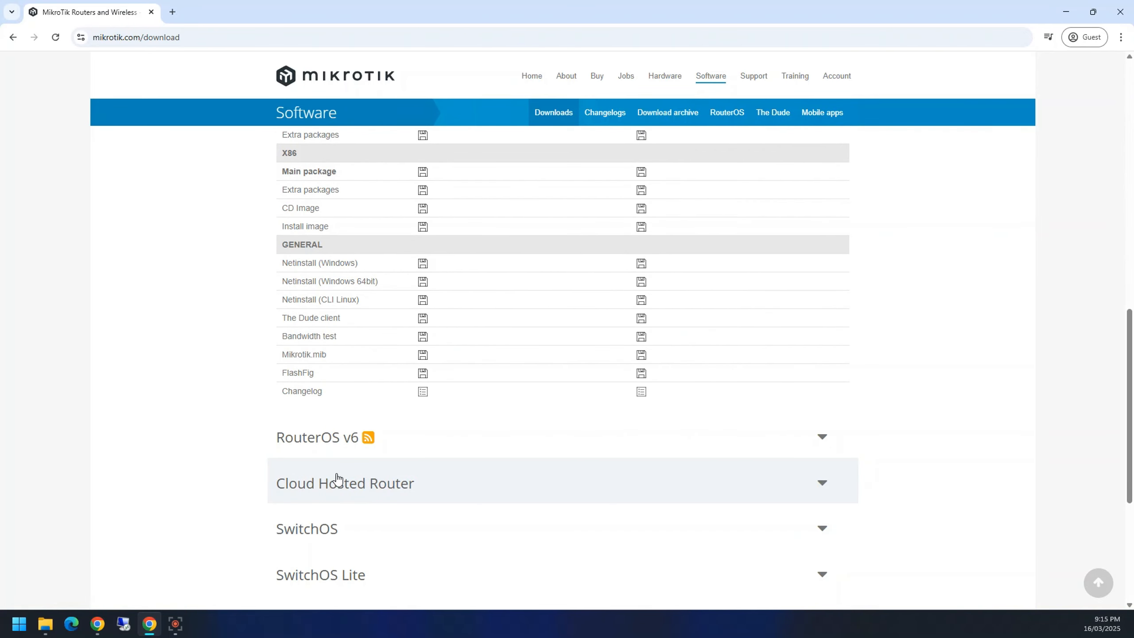
scroll(337, 479, "up", 16)
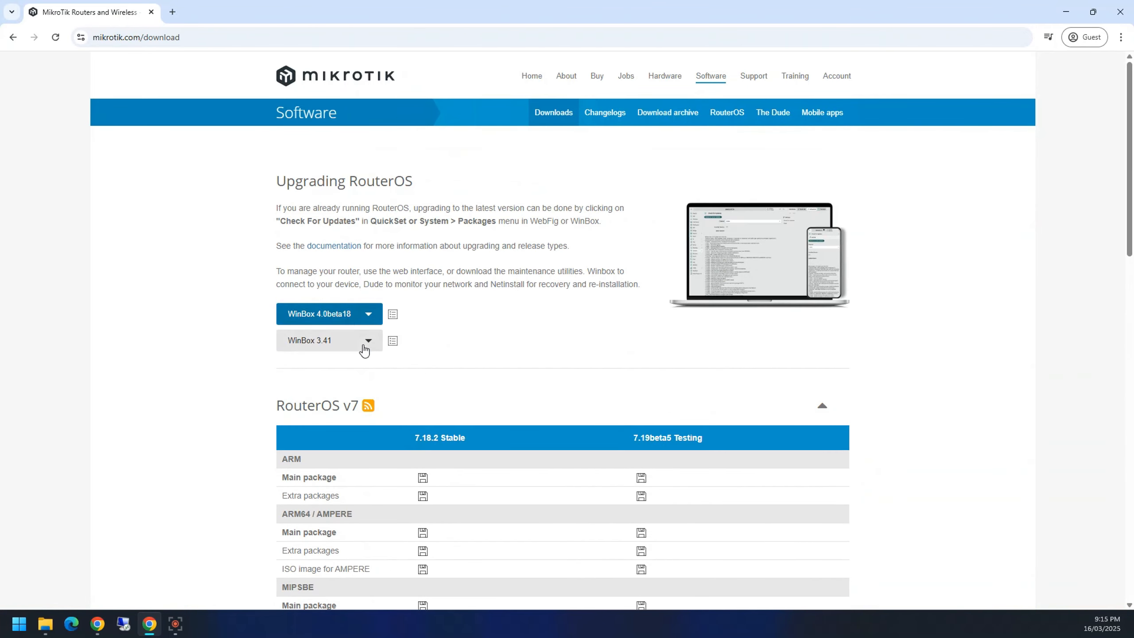
Step: Download the Windows 64-bit build of WinBox 3.41 and run winbox64 (1).exe
left_click(366, 341)
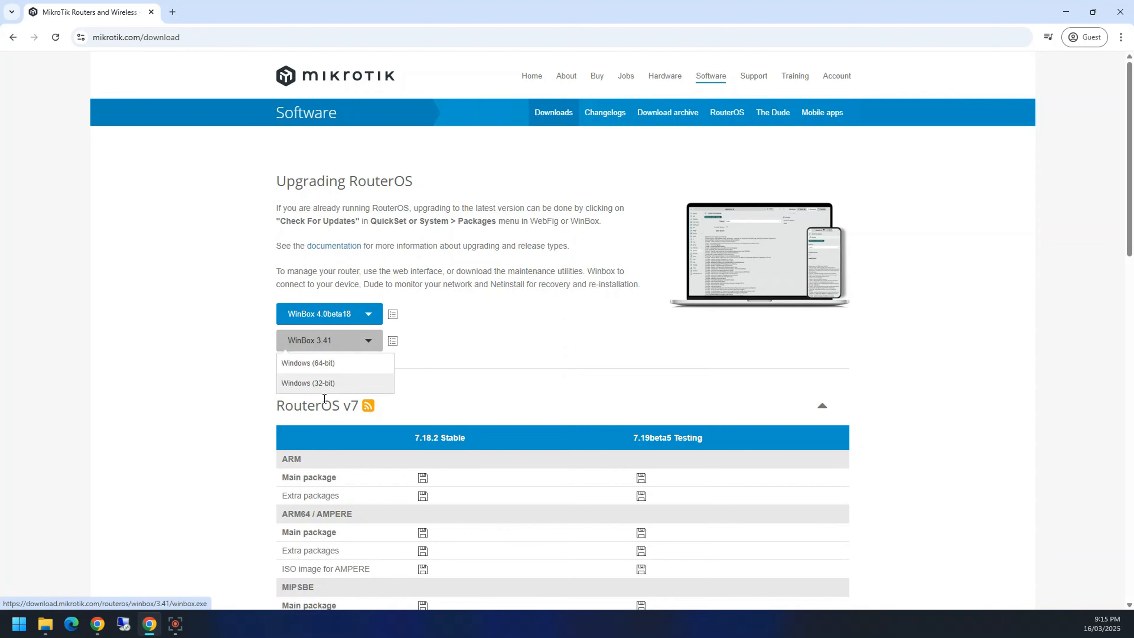
left_click(329, 364)
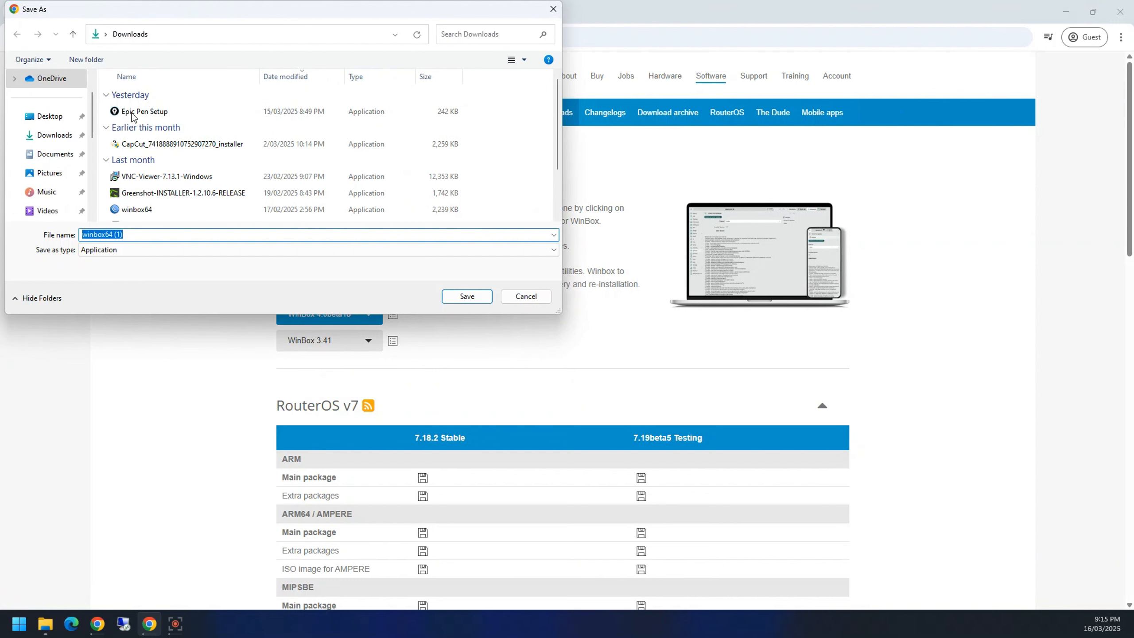
left_click(465, 296)
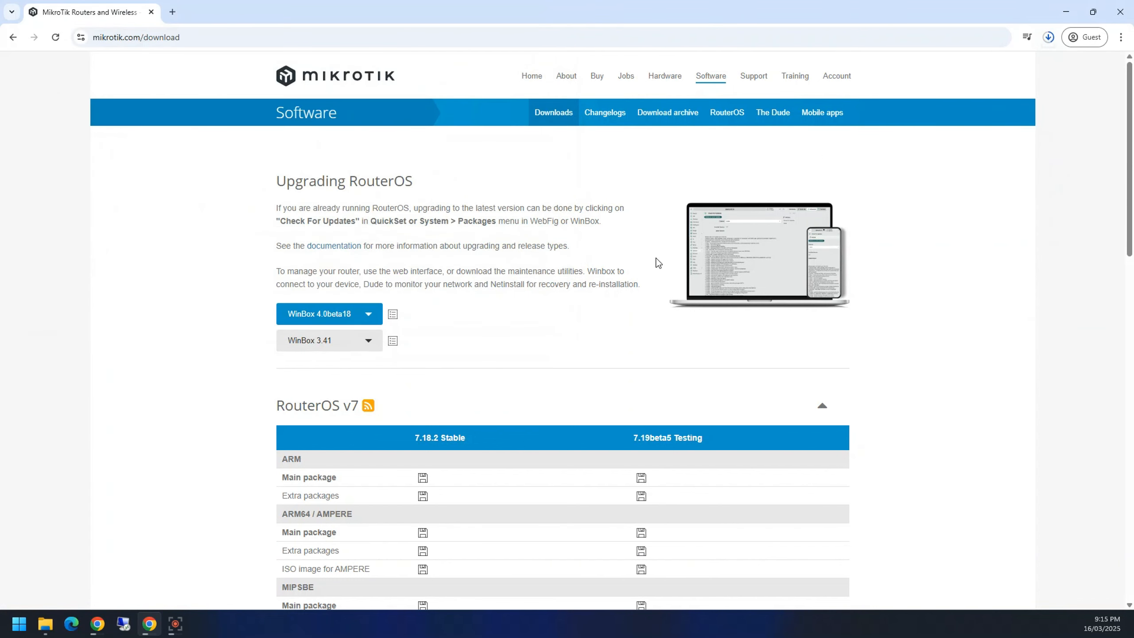
left_click(1049, 38)
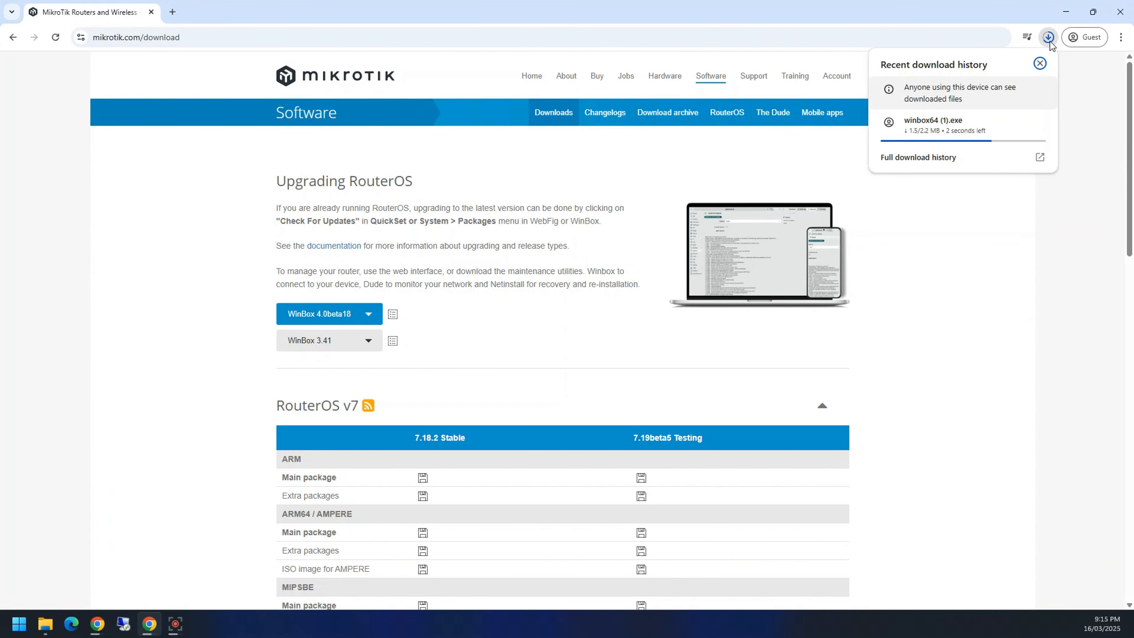
left_click(945, 131)
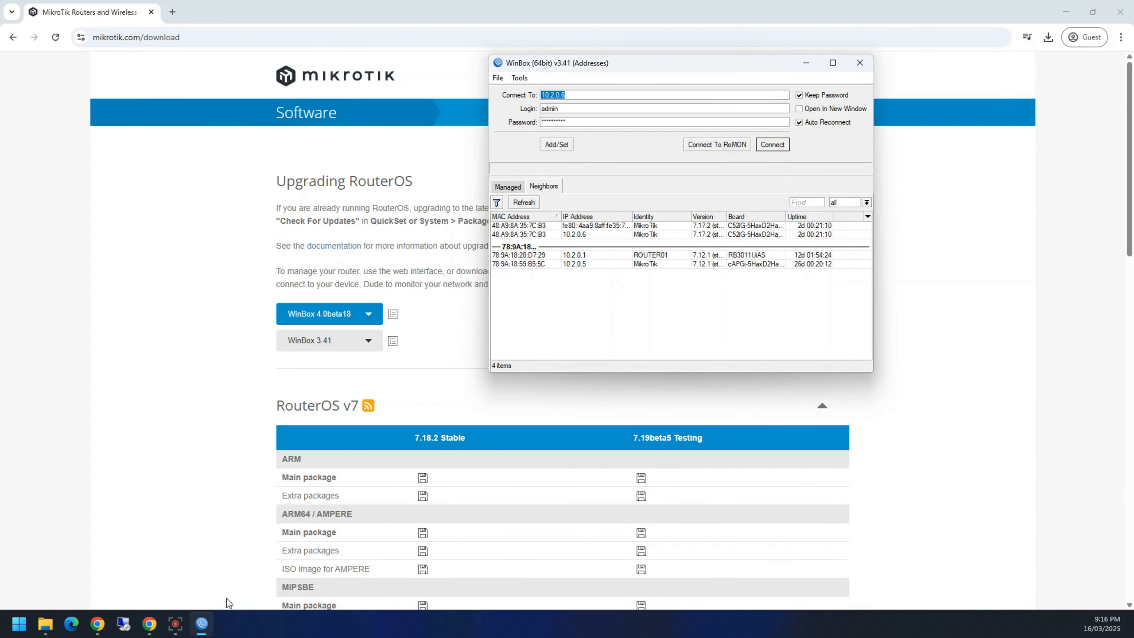
Step: Drag the WinBox connection window down and over to the left side
right_click(210, 630)
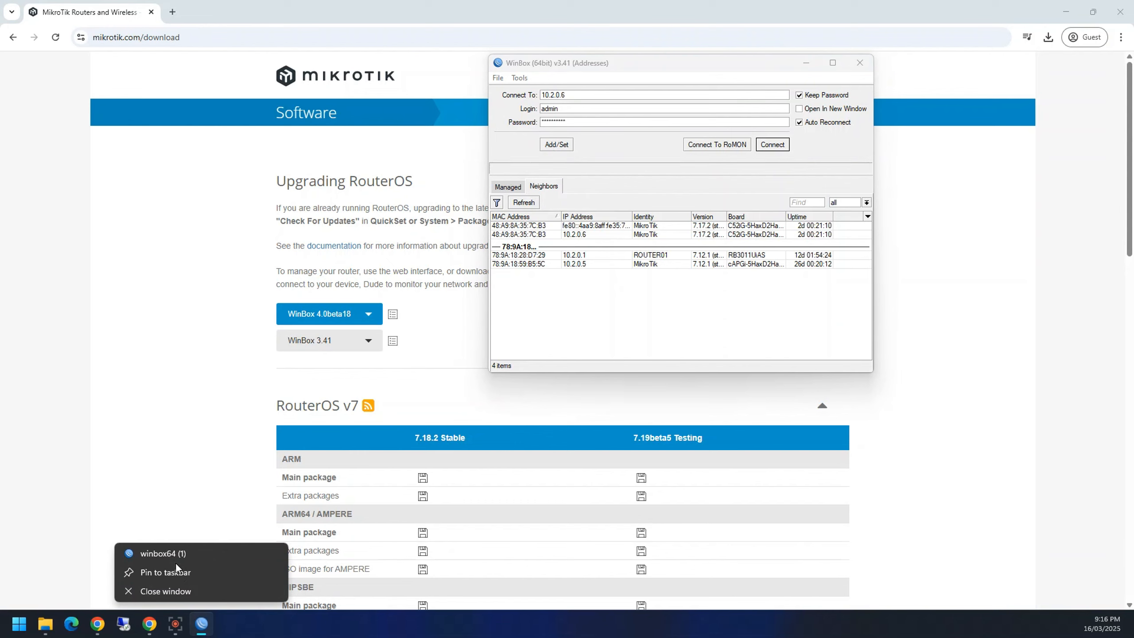
left_click(794, 337)
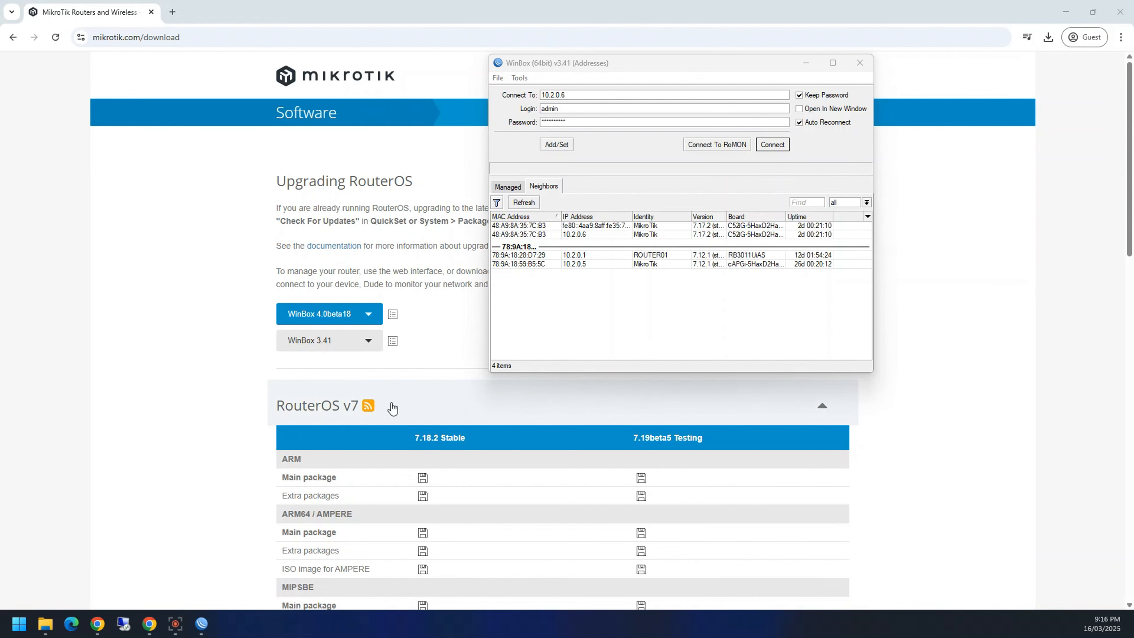
left_click(607, 67)
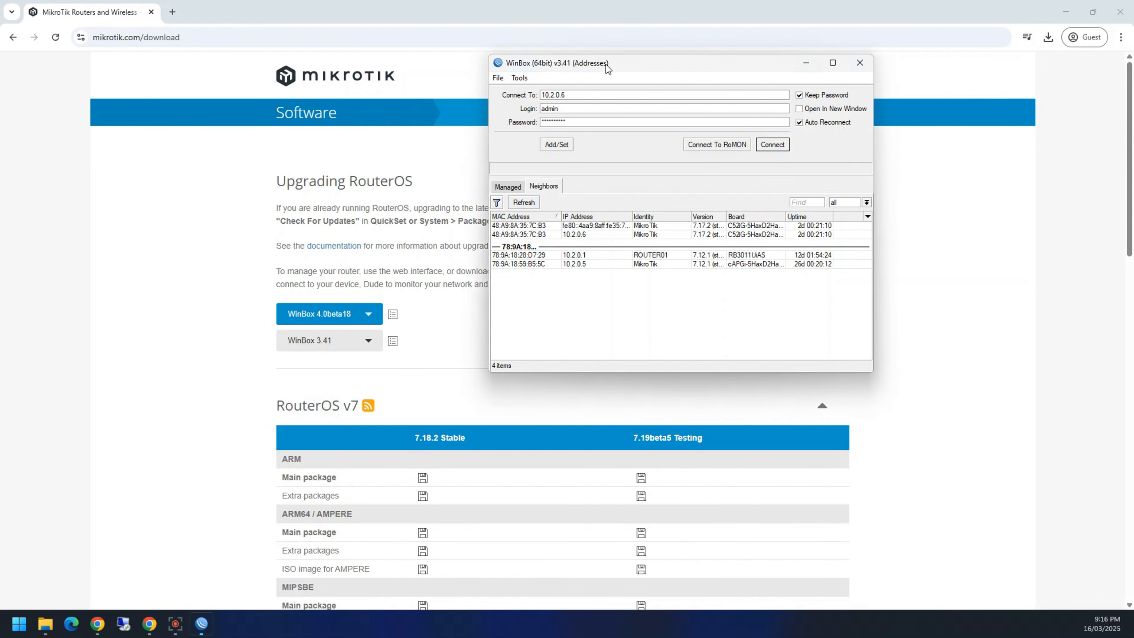
left_click_drag(607, 67, 250, 166)
mouse_move(205, 626)
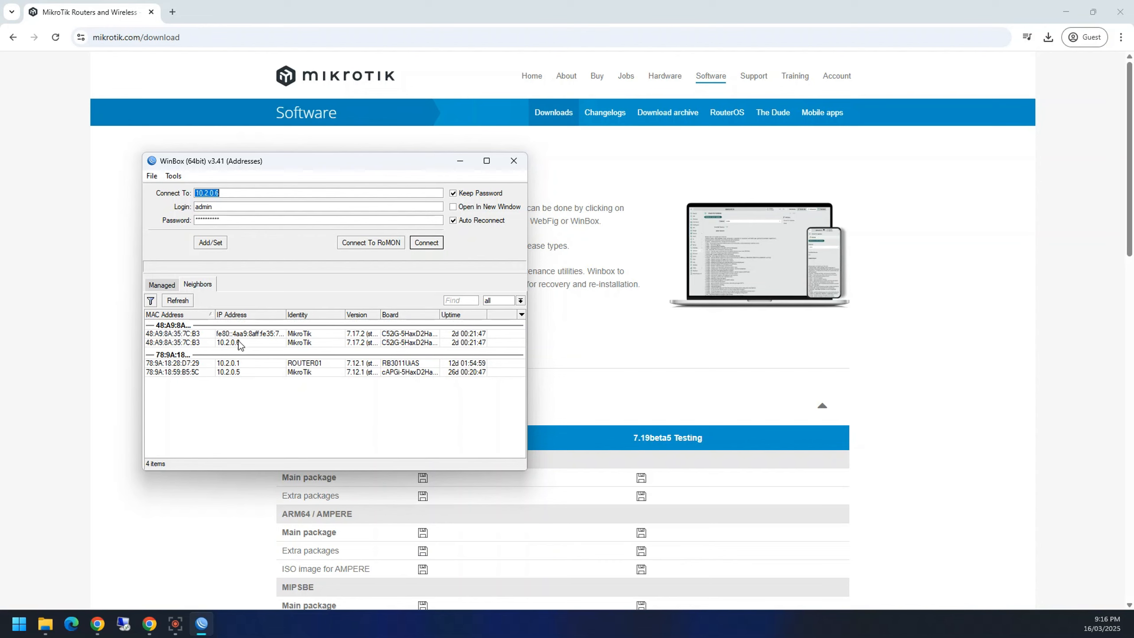
Step: Connect to the hAP ax² by MAC 48:A9:8A:35:7C:B3, then enlarge and reposition its session window
left_click(199, 335)
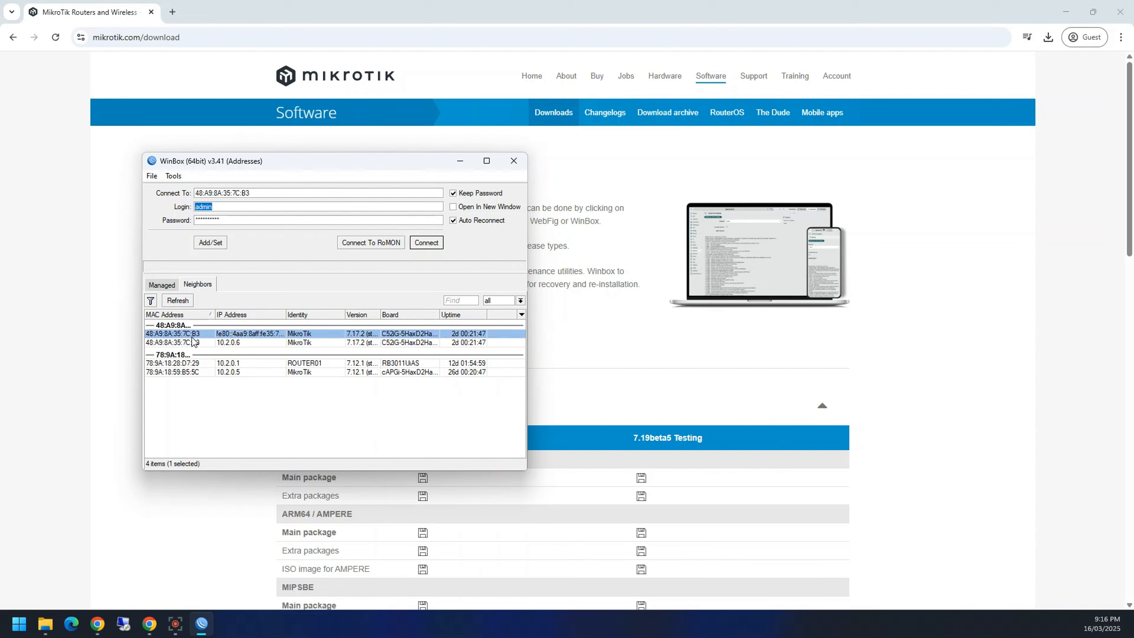
left_click(197, 342)
left_click(268, 193)
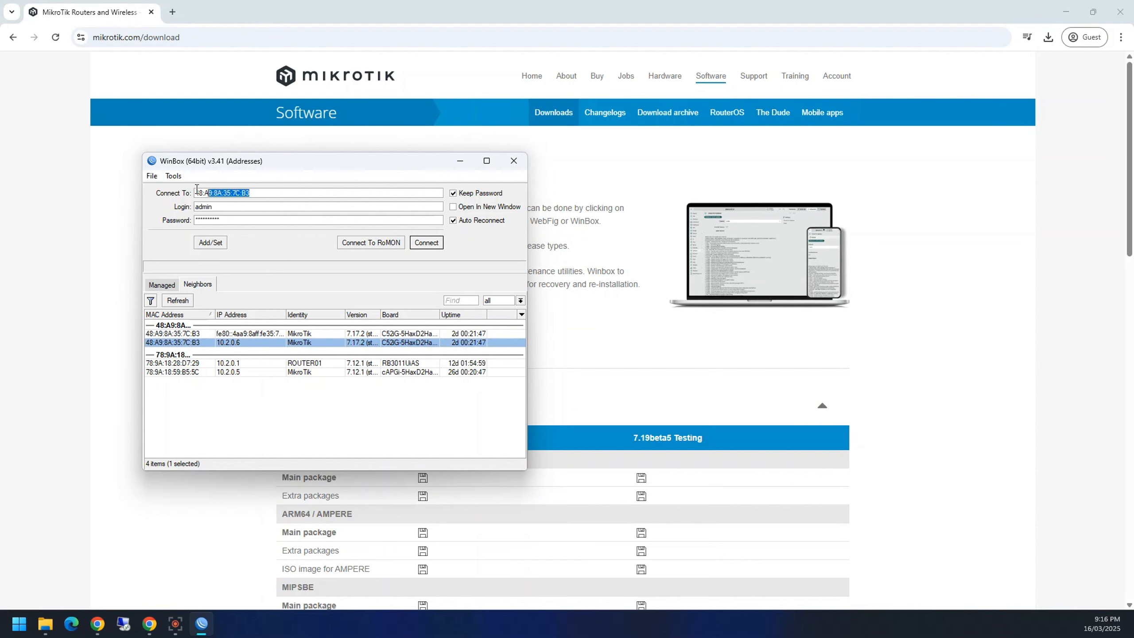
double_click(214, 193)
left_click(428, 244)
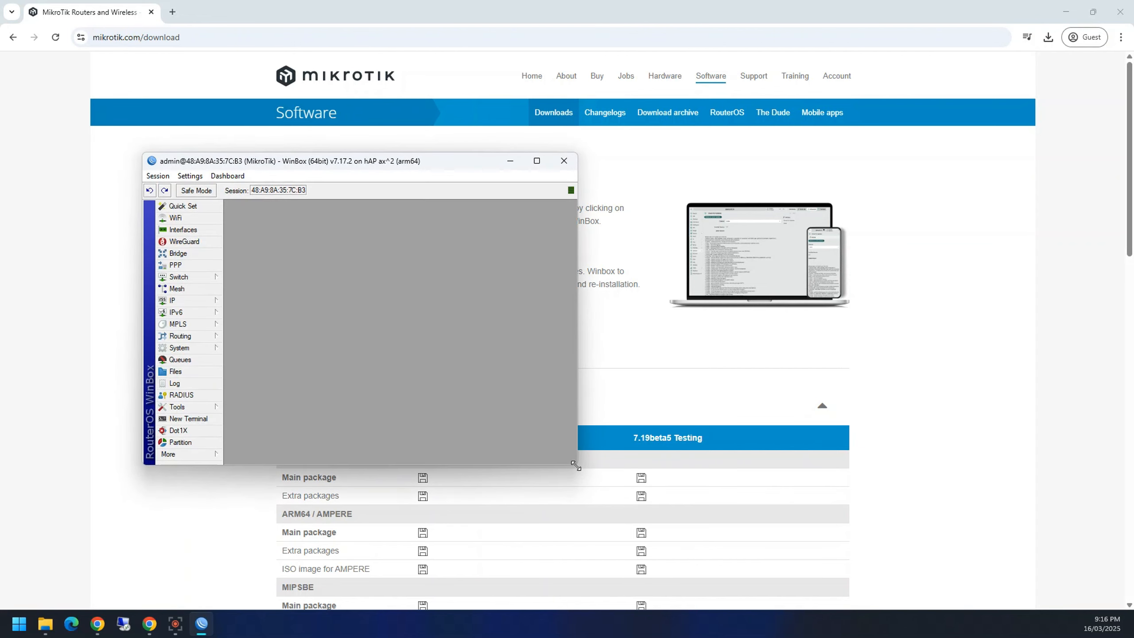
left_click_drag(578, 465, 1025, 600)
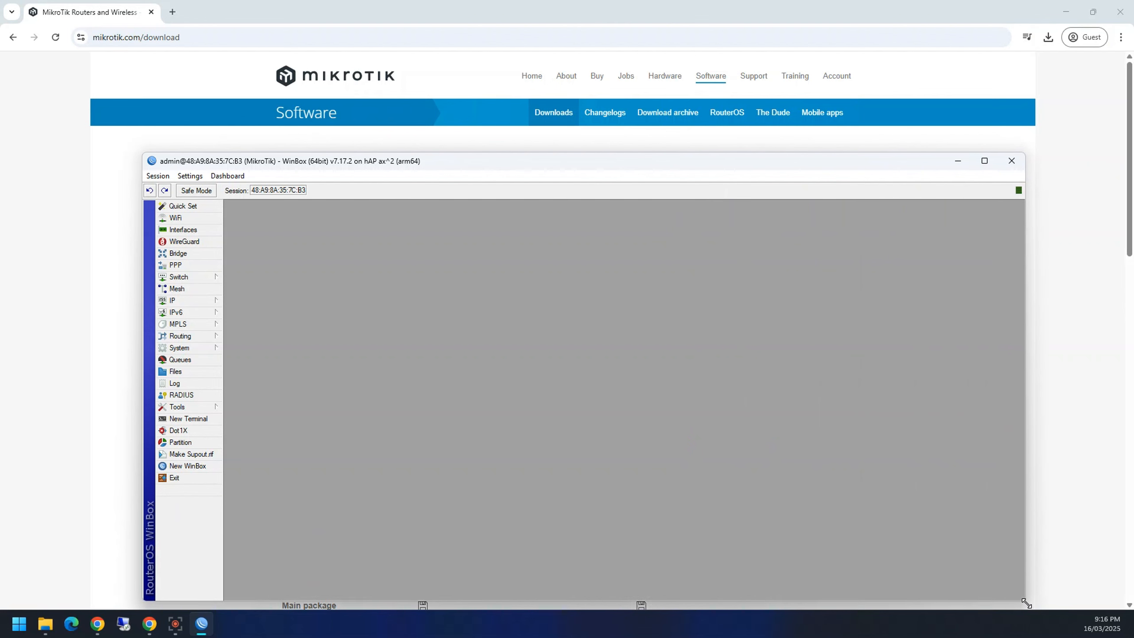
left_click_drag(401, 166, 362, 144)
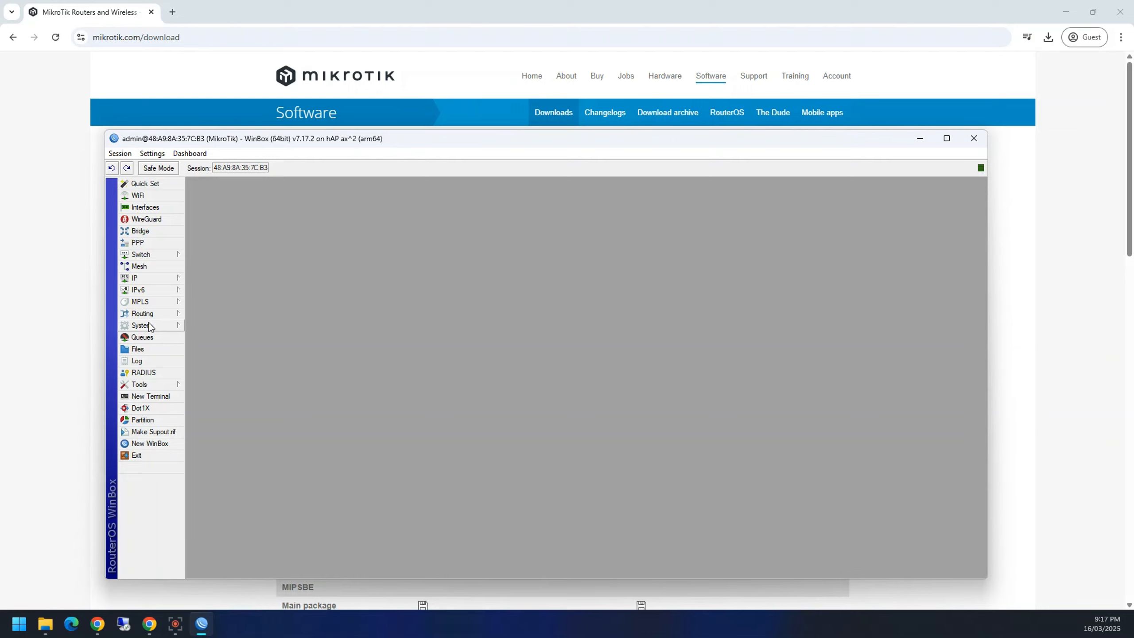
left_click(149, 277)
left_click(221, 290)
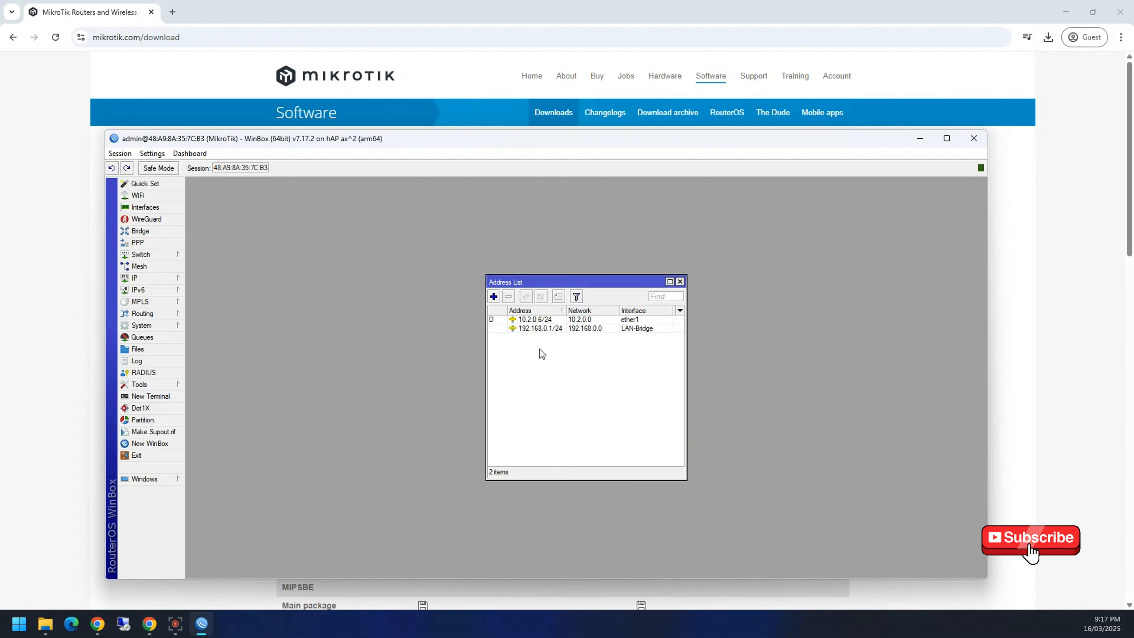
left_click(679, 281)
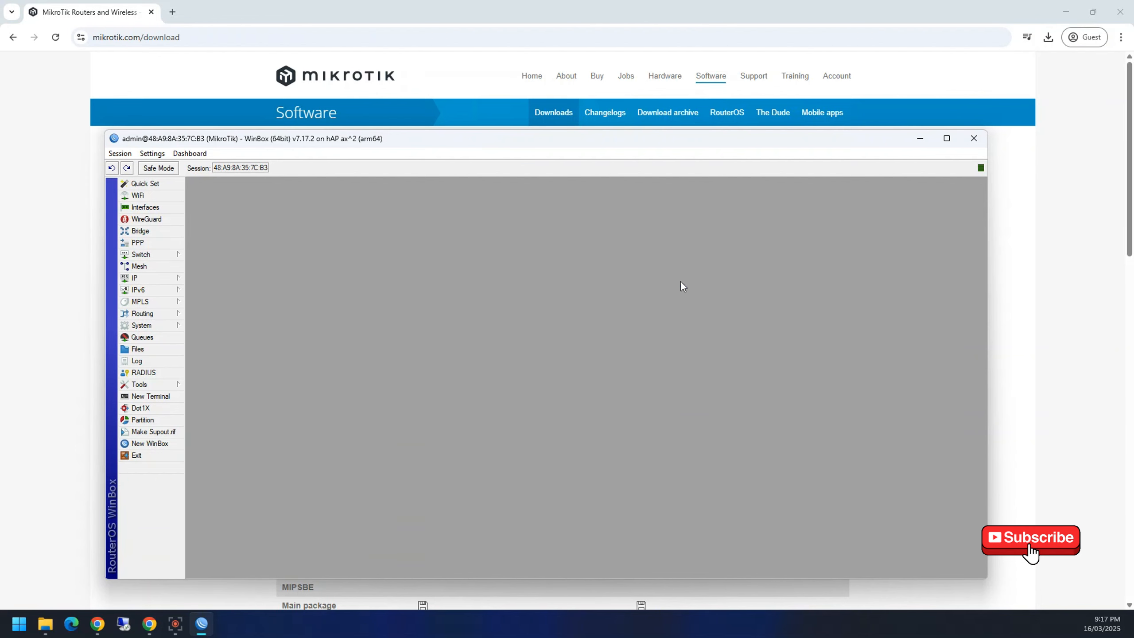
left_click(151, 443)
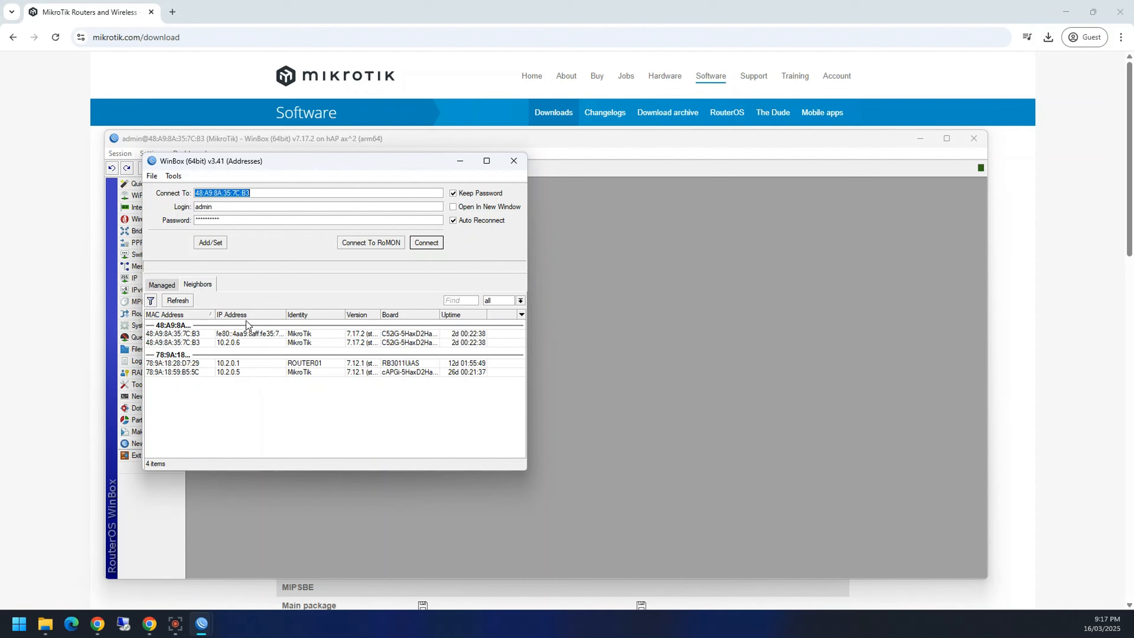
left_click(514, 160)
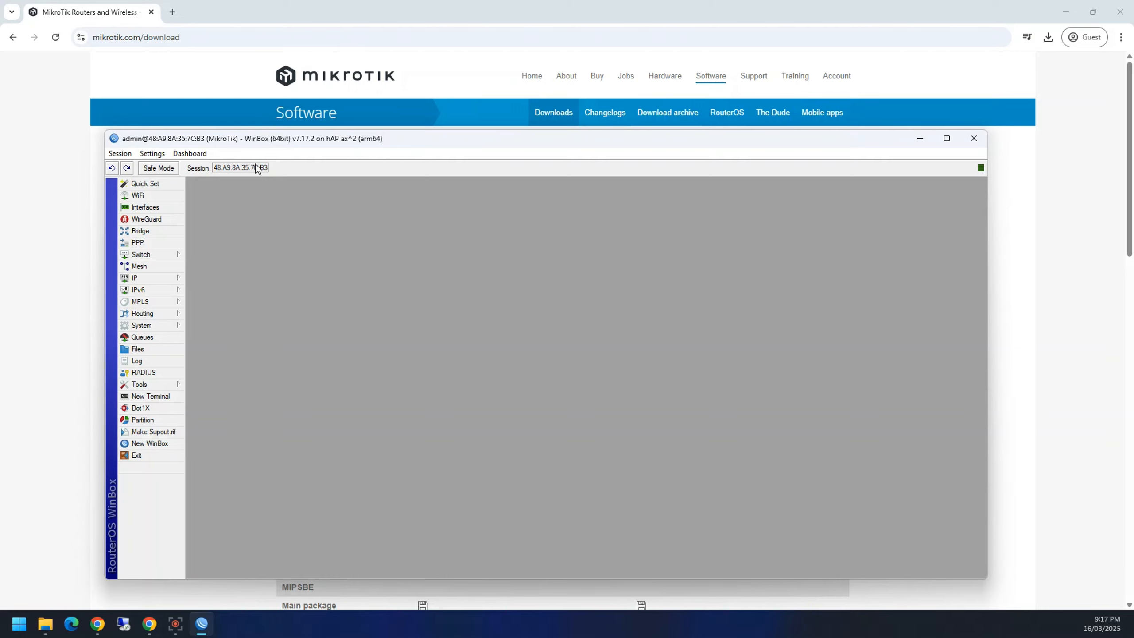
Step: Maximize the MAC-address router session window
double_click(326, 137)
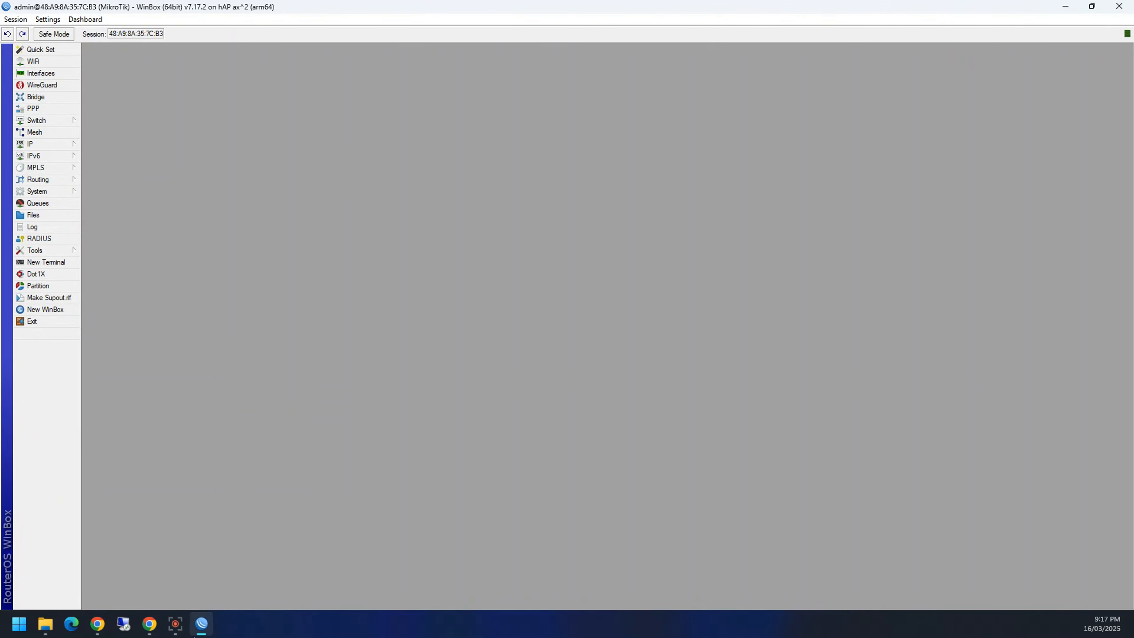
mouse_move(206, 630)
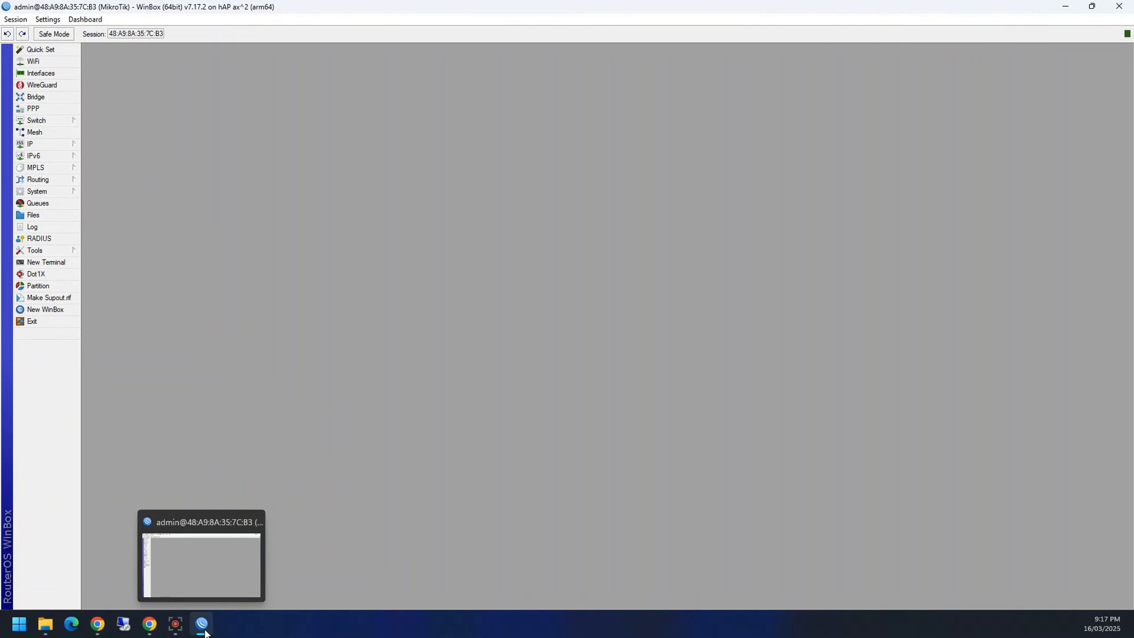
left_click(45, 309)
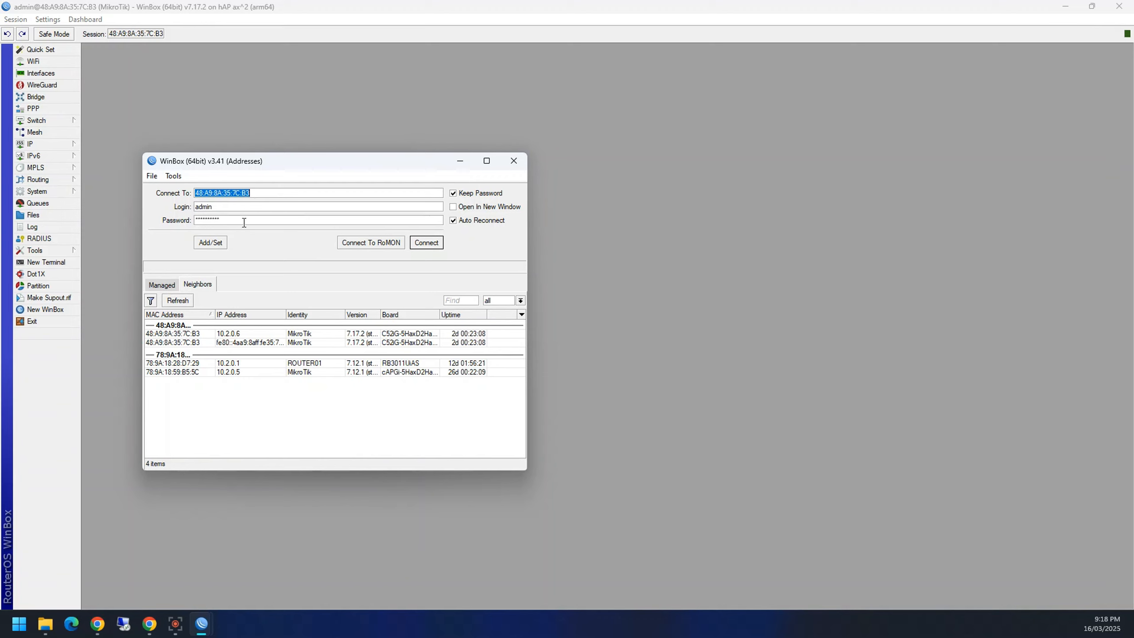
Step: Save 10.2.0.6 with login admin as a managed router and connect to it by IP
type("10.")
left_click(244, 342)
left_click(240, 334)
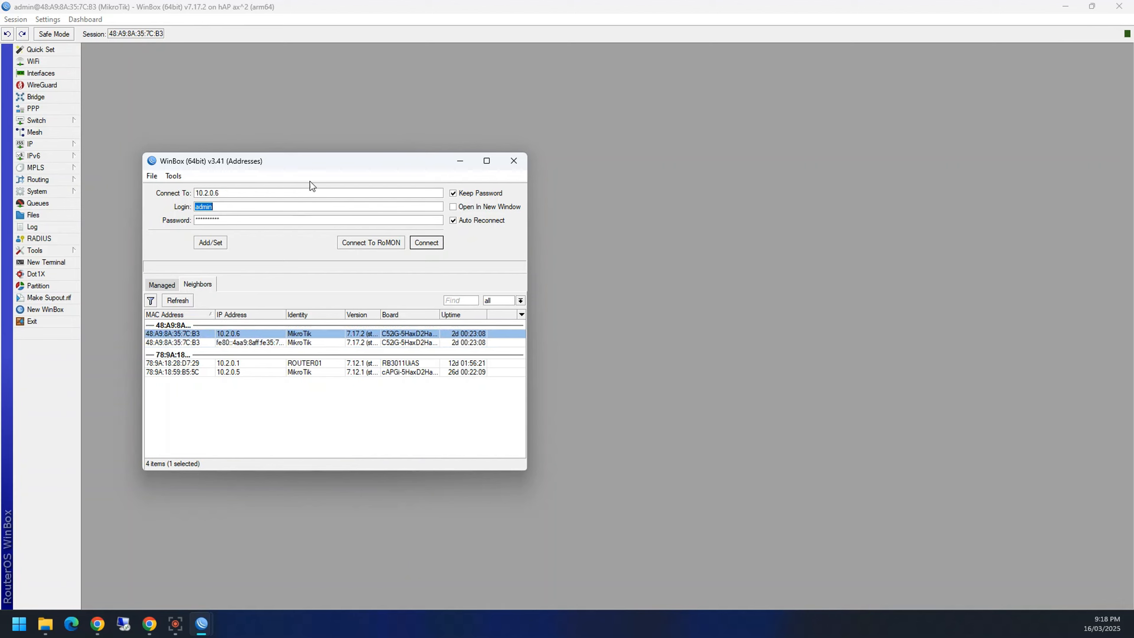
left_click(221, 243)
left_click(166, 324)
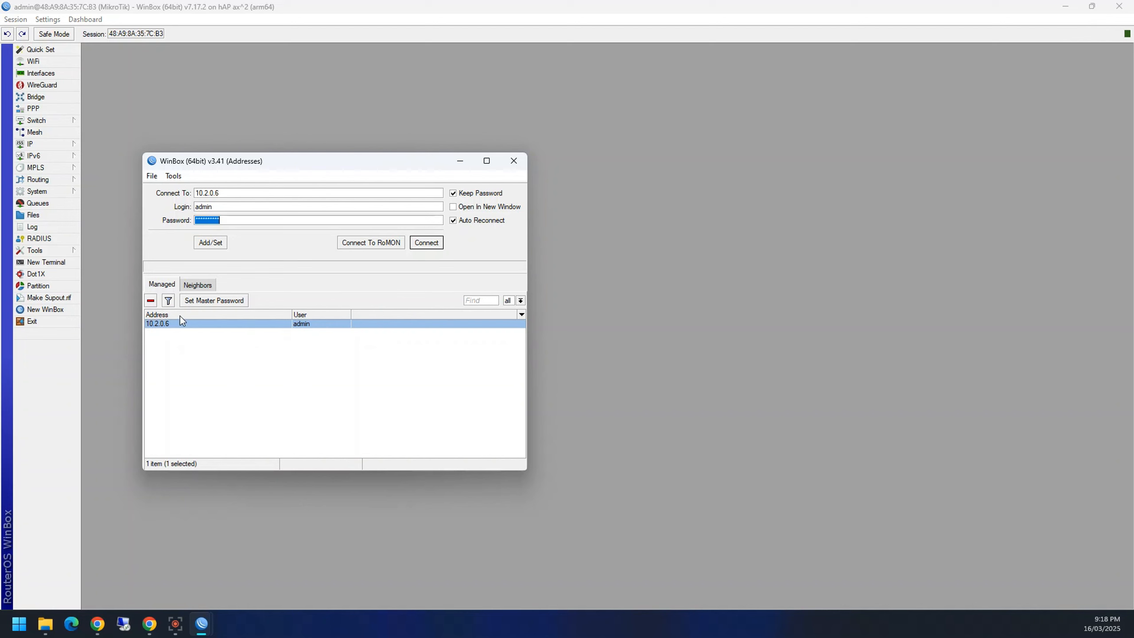
left_click(196, 285)
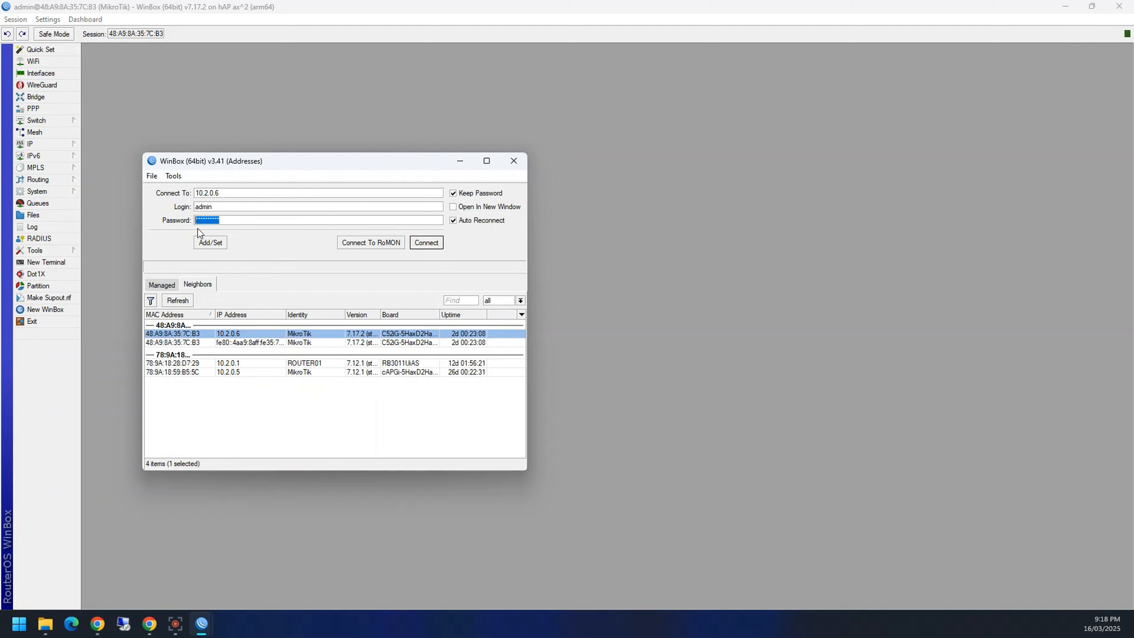
type("*****")
left_click(149, 285)
double_click(182, 326)
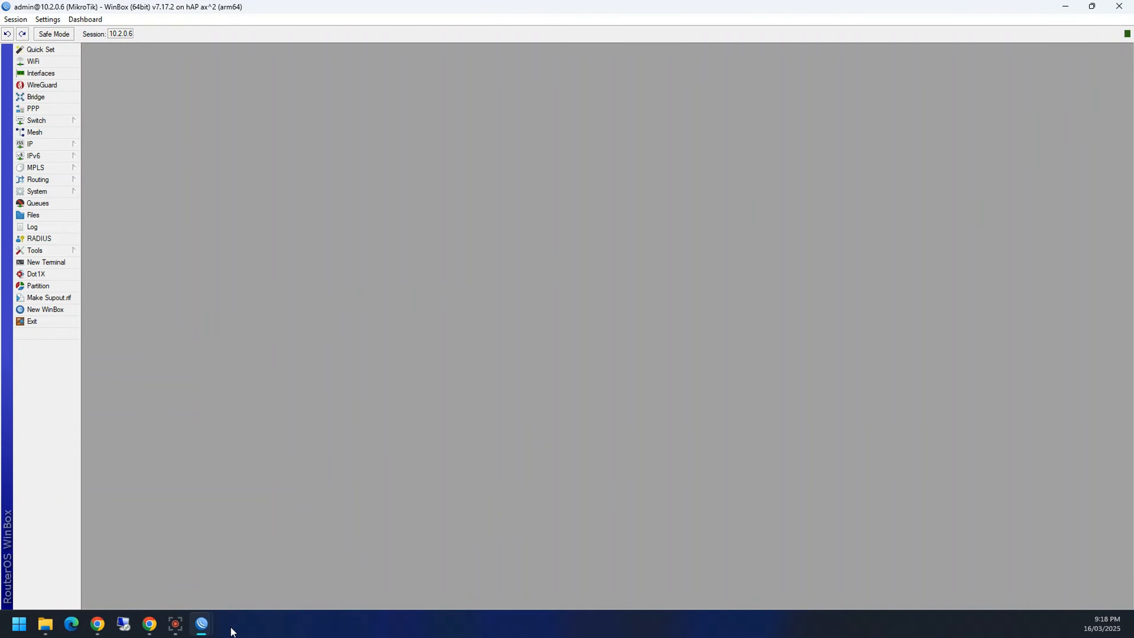
Step: Close the MAC-address session, keeping only the 10.2.0.6 session
mouse_move(203, 622)
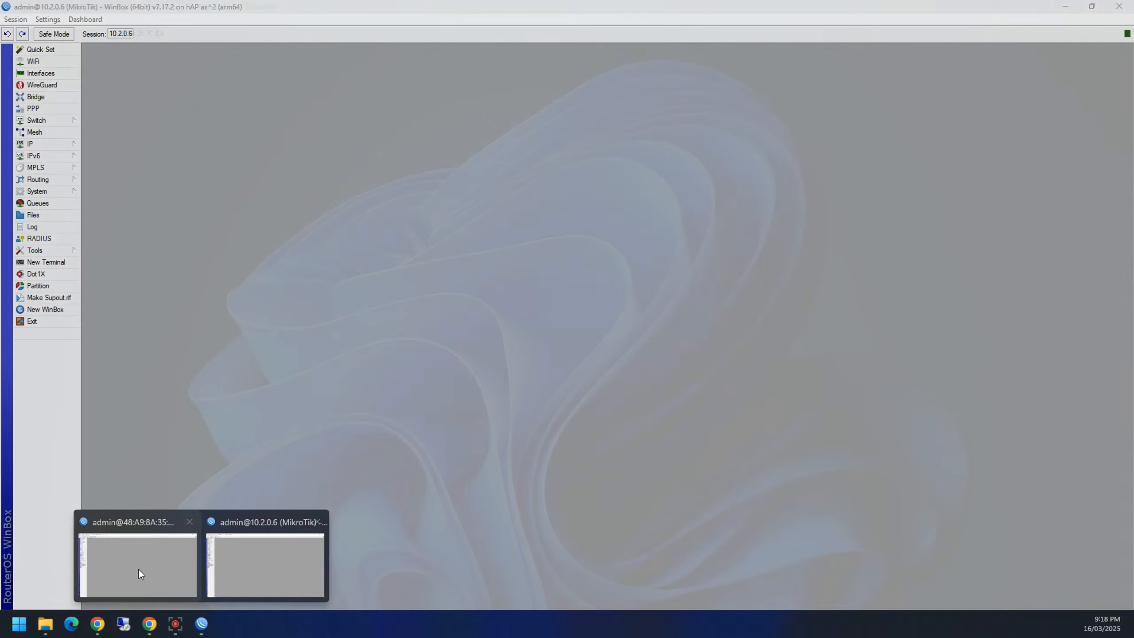
left_click(139, 572)
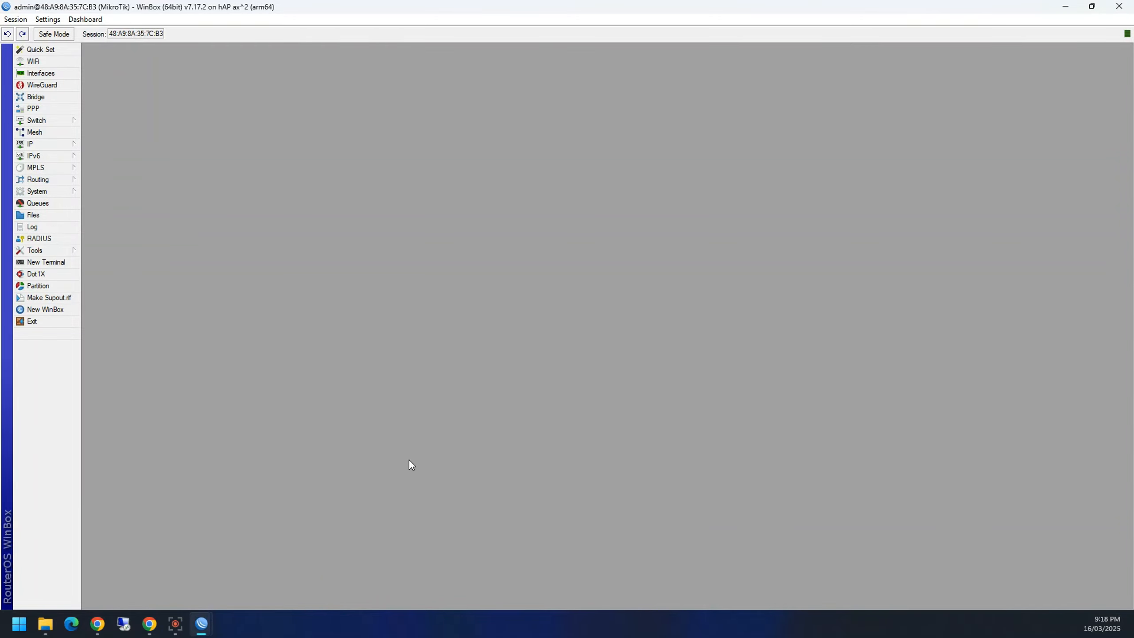
left_click(1120, 6)
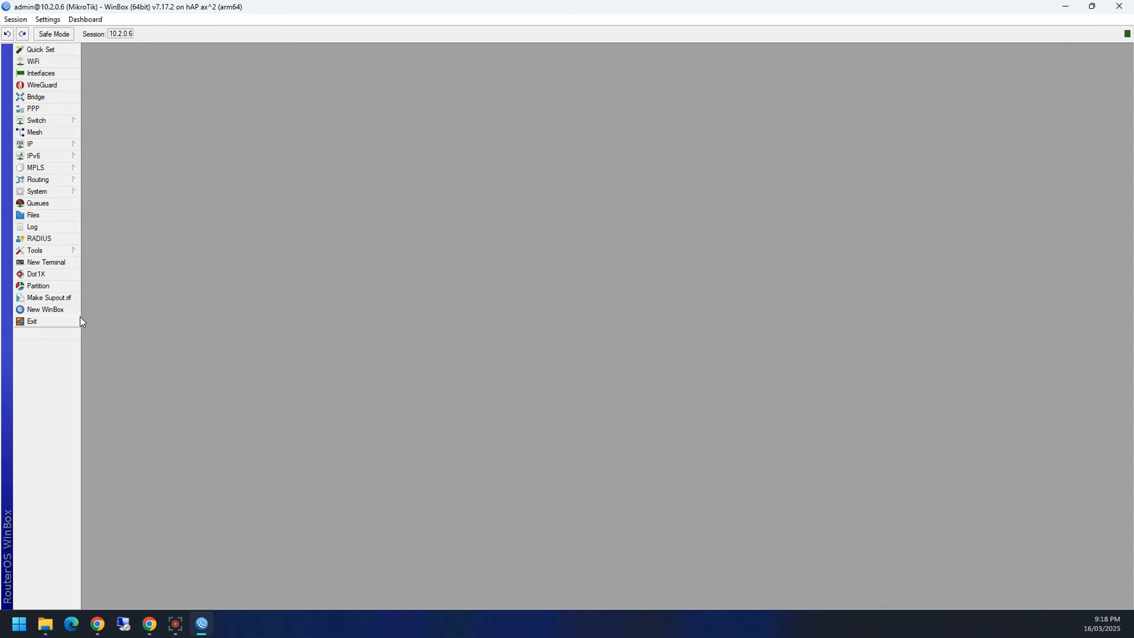
Step: In a new WinBox connection window, refresh Neighbors and widen the Board column
left_click(61, 312)
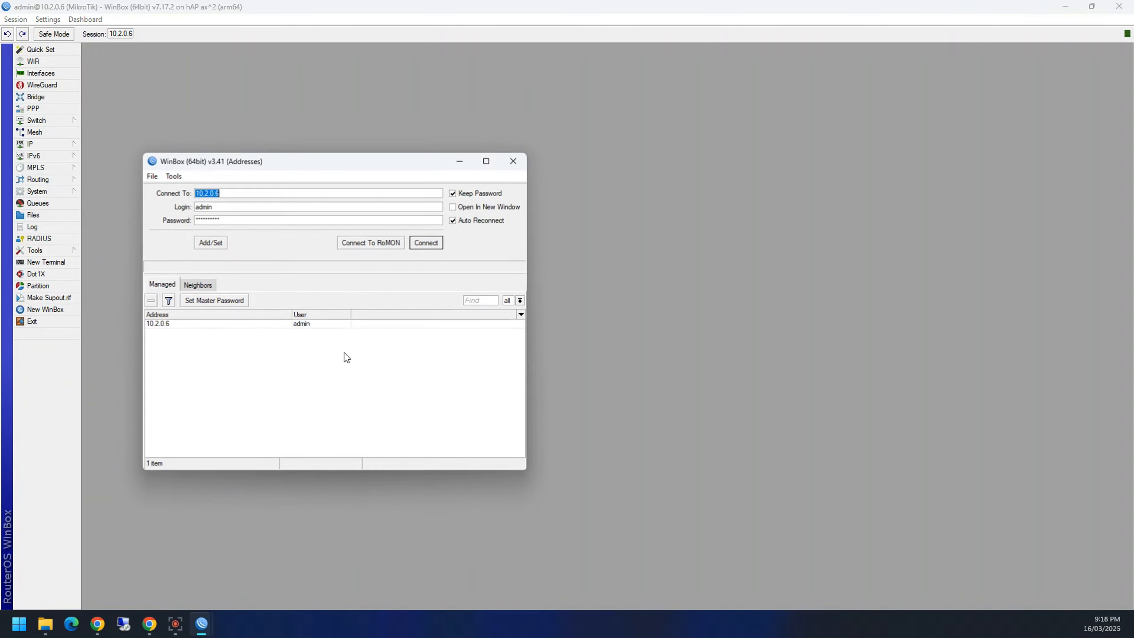
left_click(193, 288)
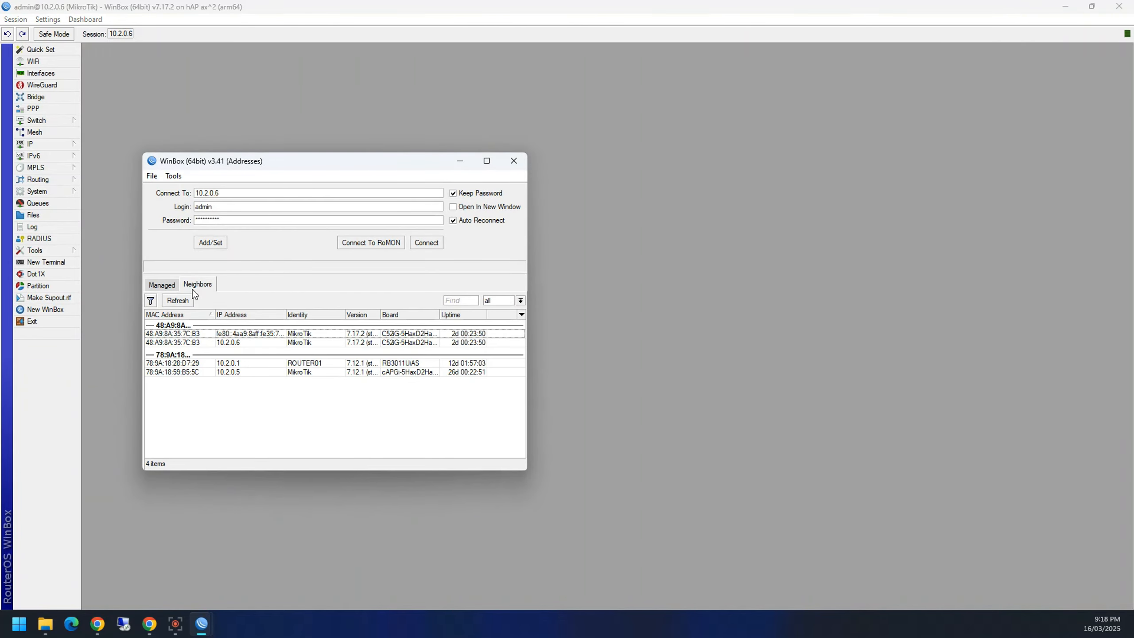
left_click(173, 303)
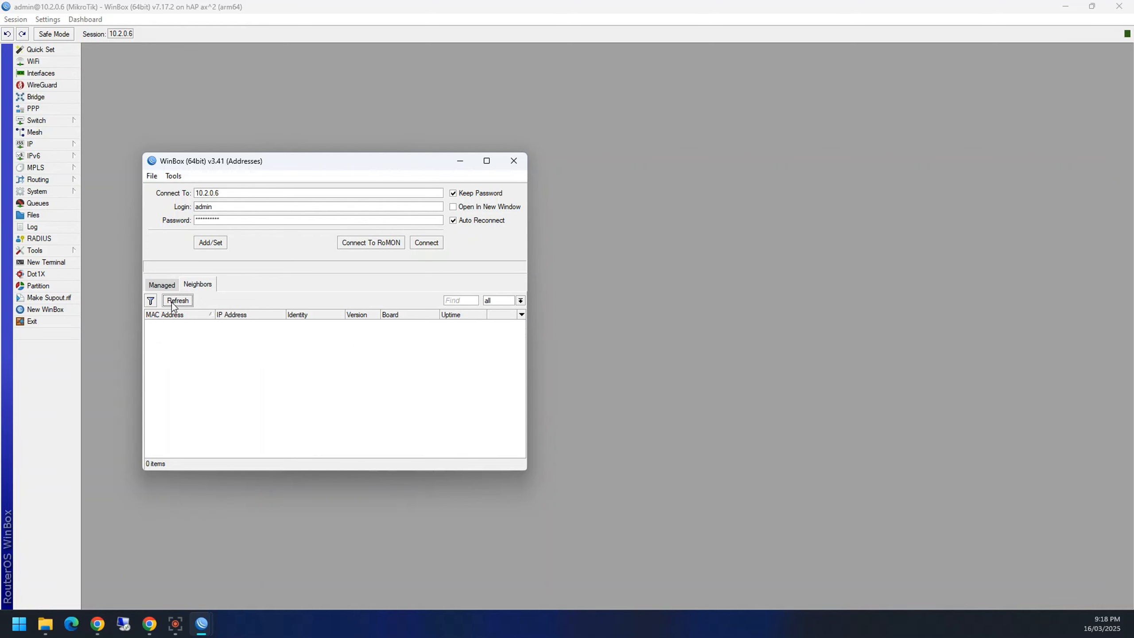
left_click(173, 303)
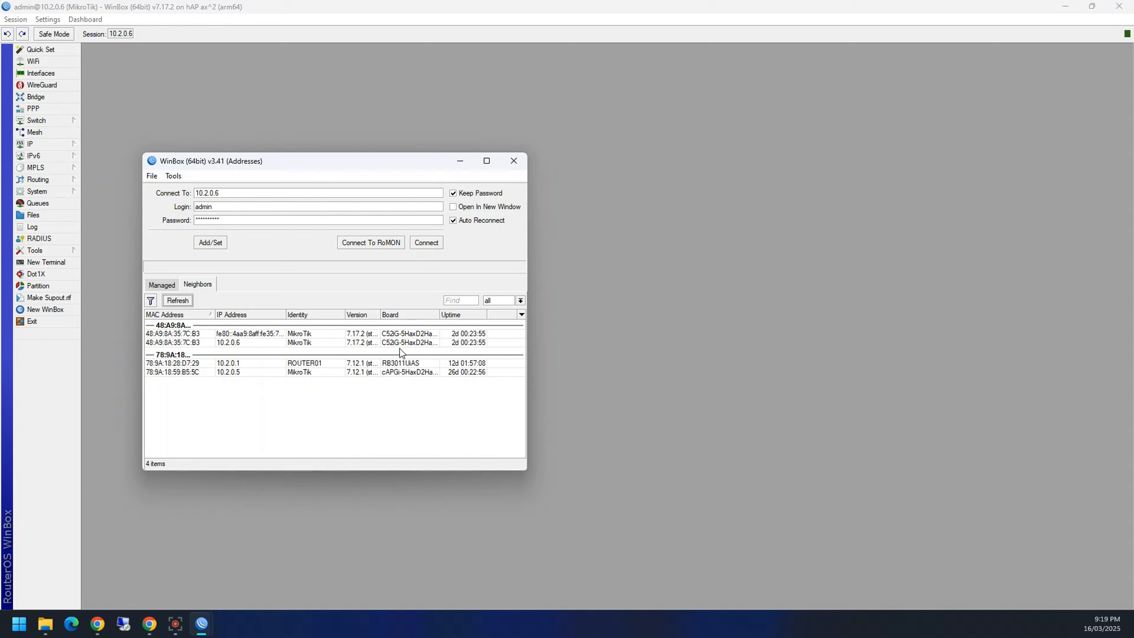
left_click_drag(440, 315, 465, 315)
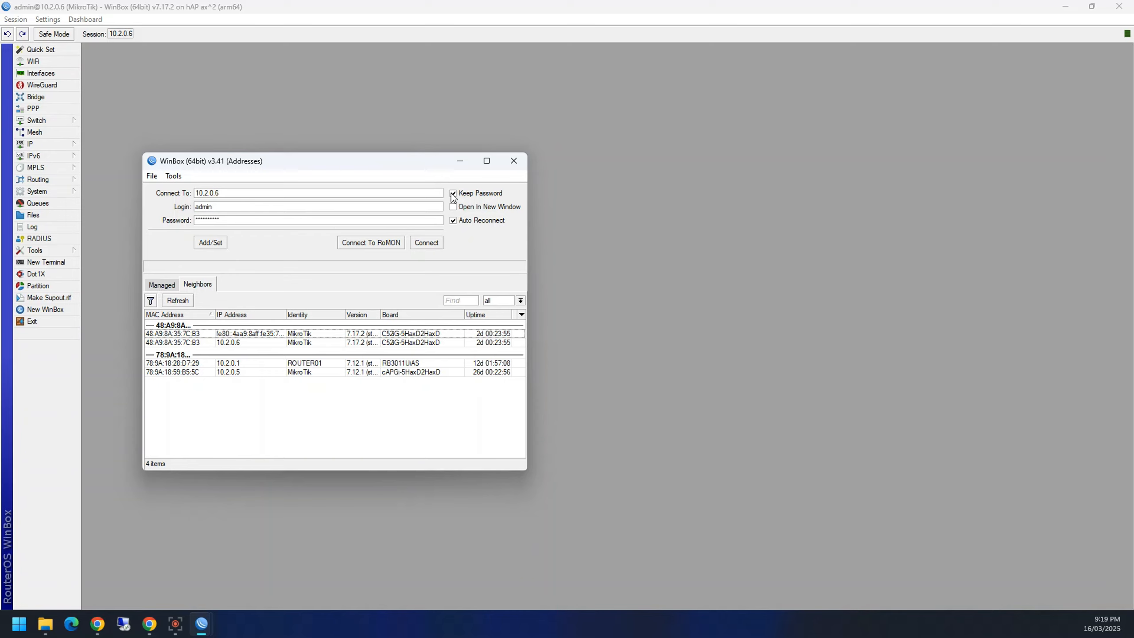
Step: Select the saved password and toggle Auto Reconnect off and back on
double_click(219, 225)
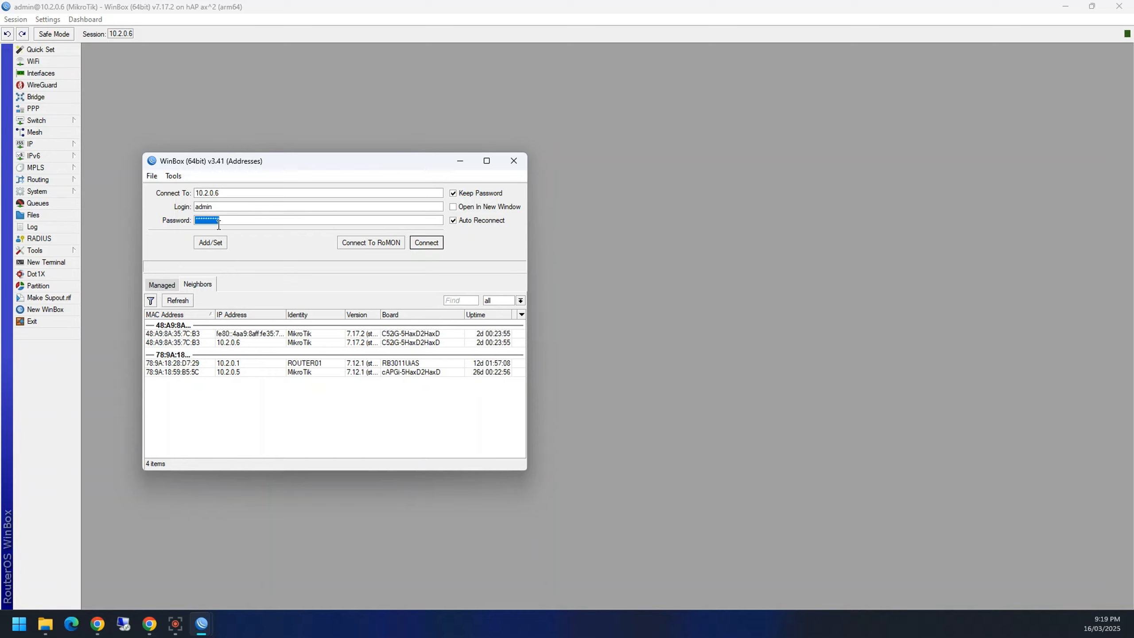
left_click(239, 224)
double_click(210, 218)
left_click(452, 219)
left_click(453, 220)
Step: Close the extra connection window and open the PPP, Log and Routing Filters windows
left_click(513, 160)
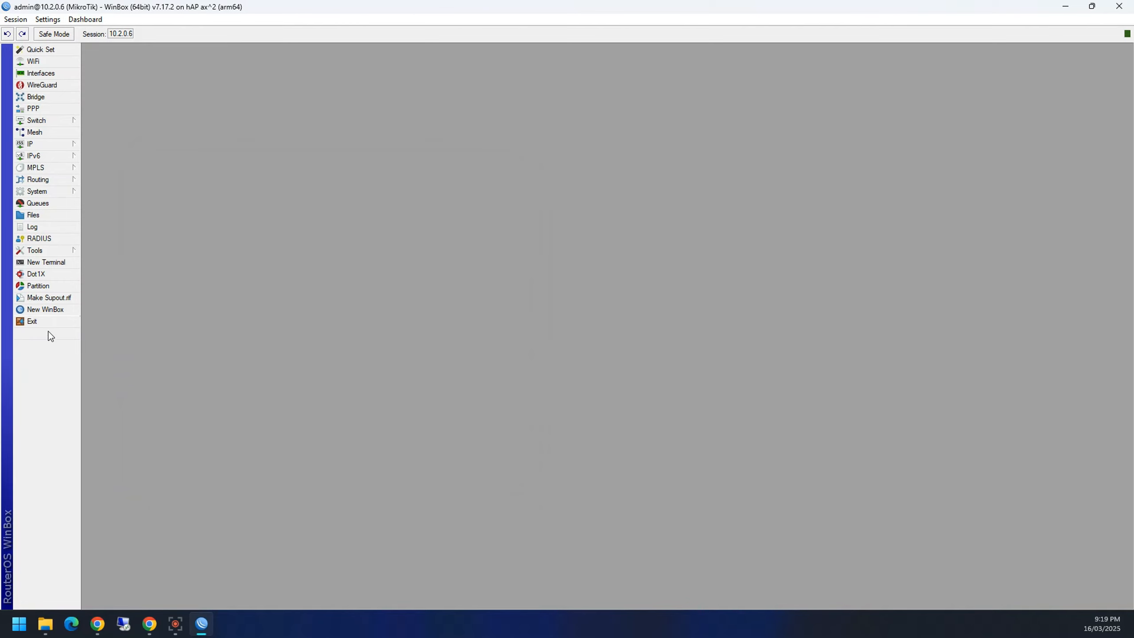
left_click(52, 111)
left_click(53, 226)
left_click(47, 180)
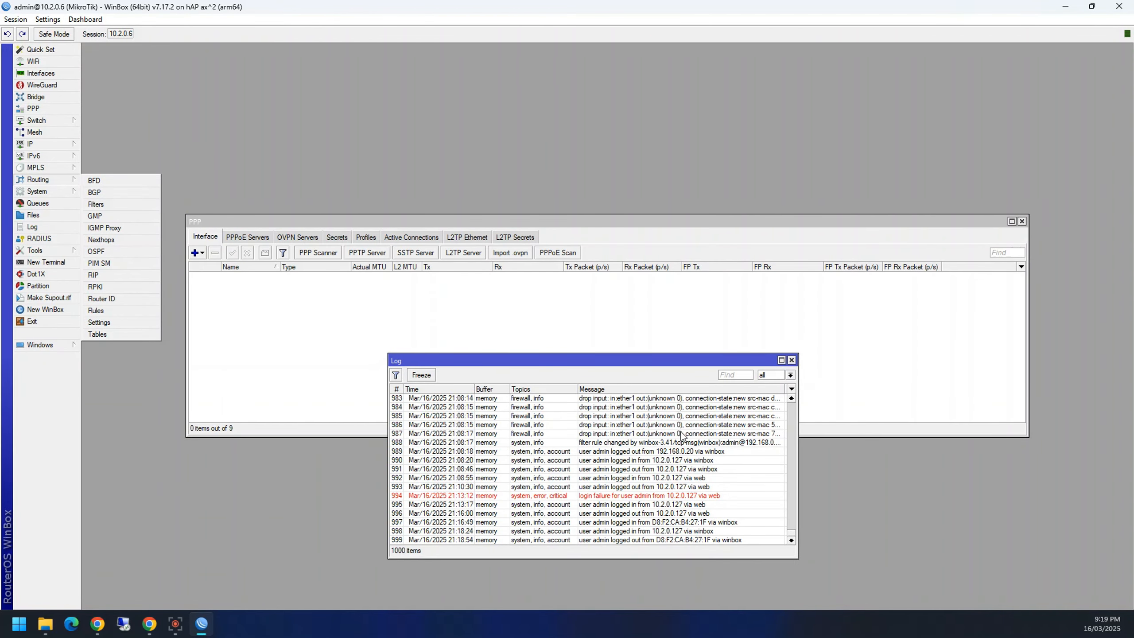
left_click(121, 210)
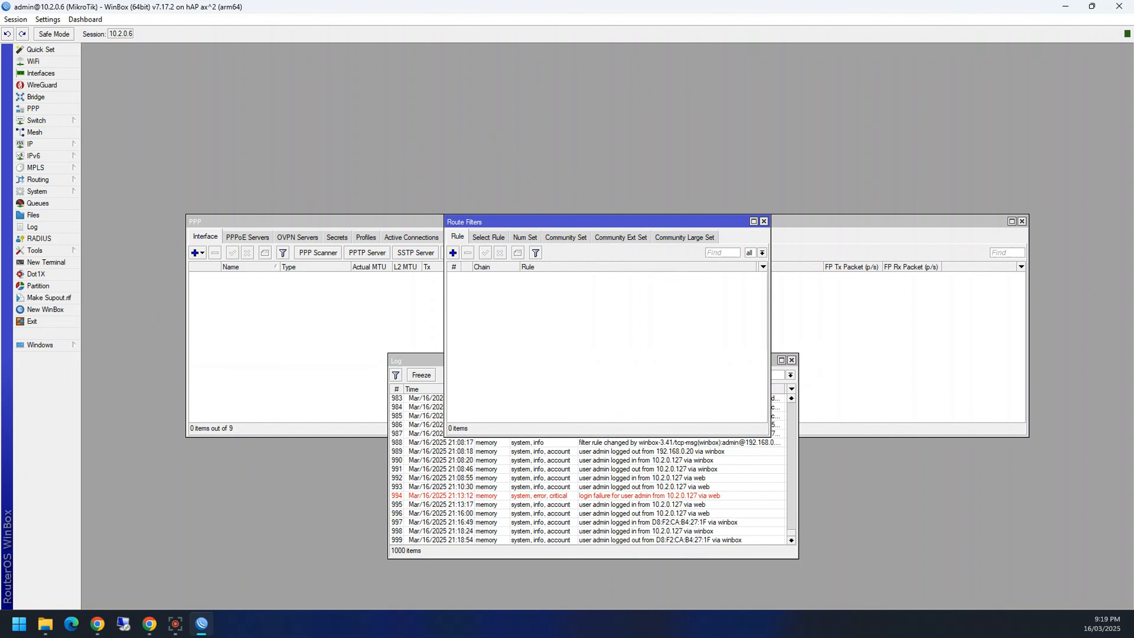
Step: Close and reconnect the session, then use Session > Close All Windows
left_click(1118, 6)
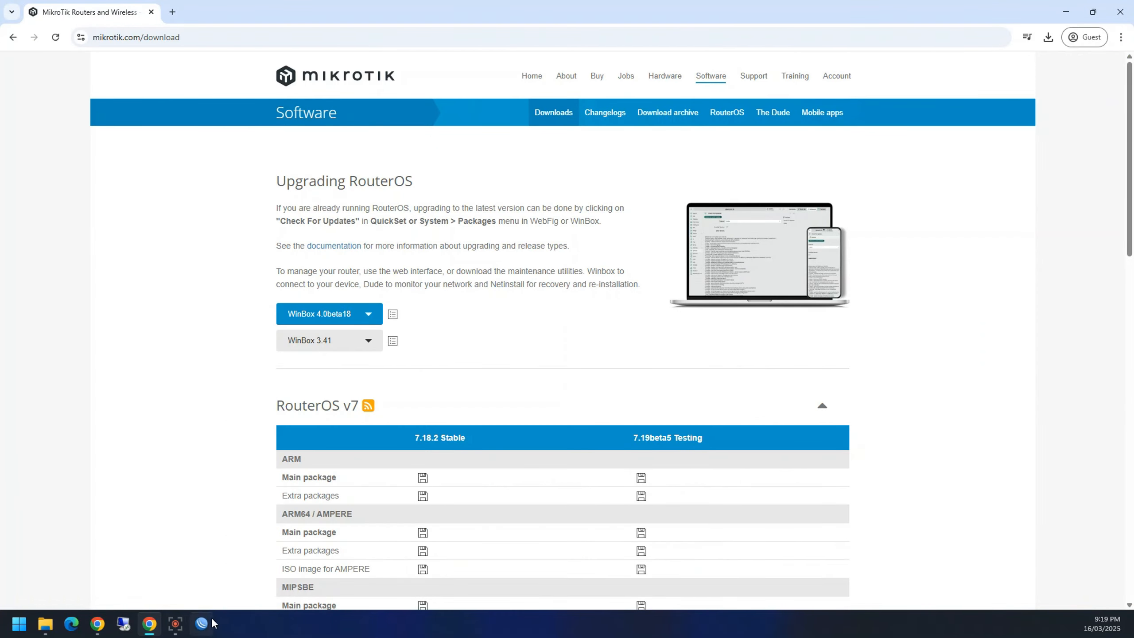
left_click(427, 240)
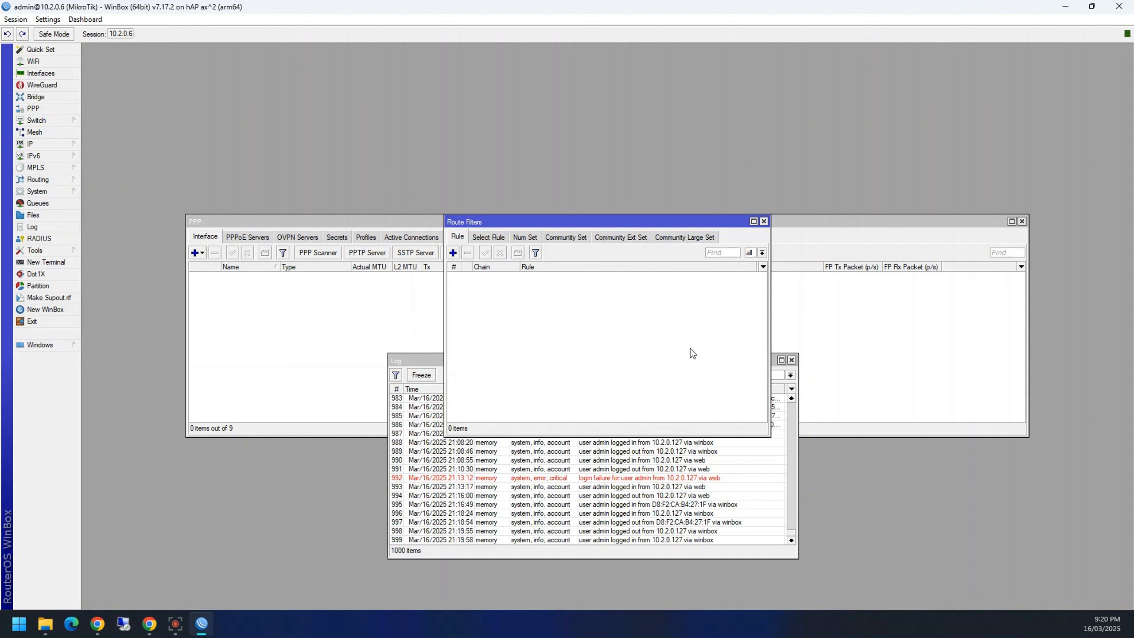
left_click(21, 21)
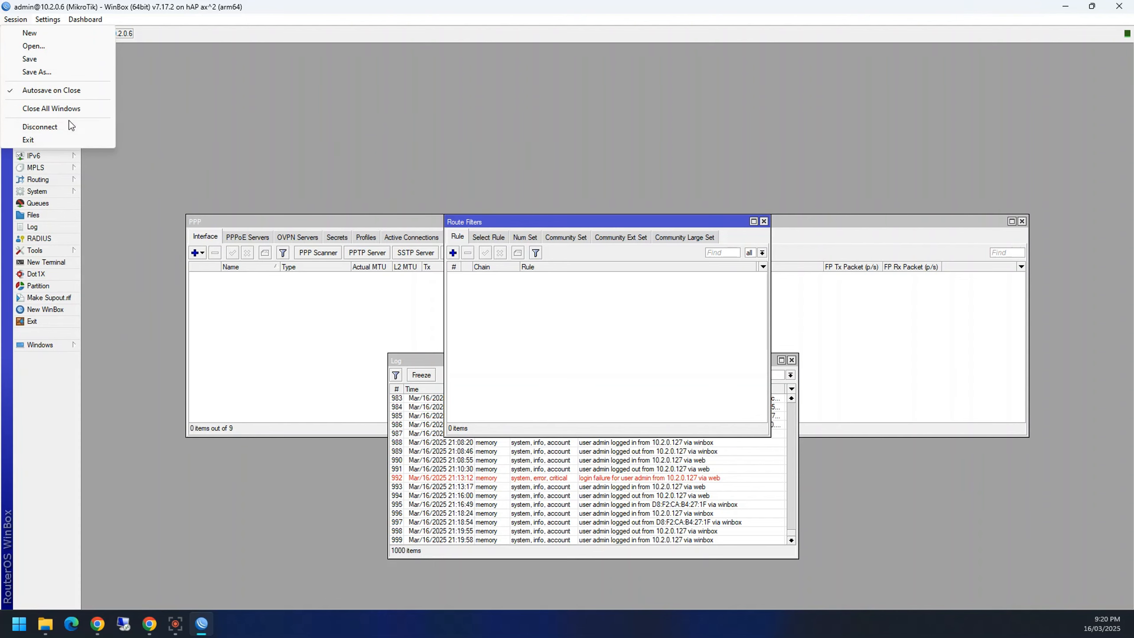
left_click(67, 108)
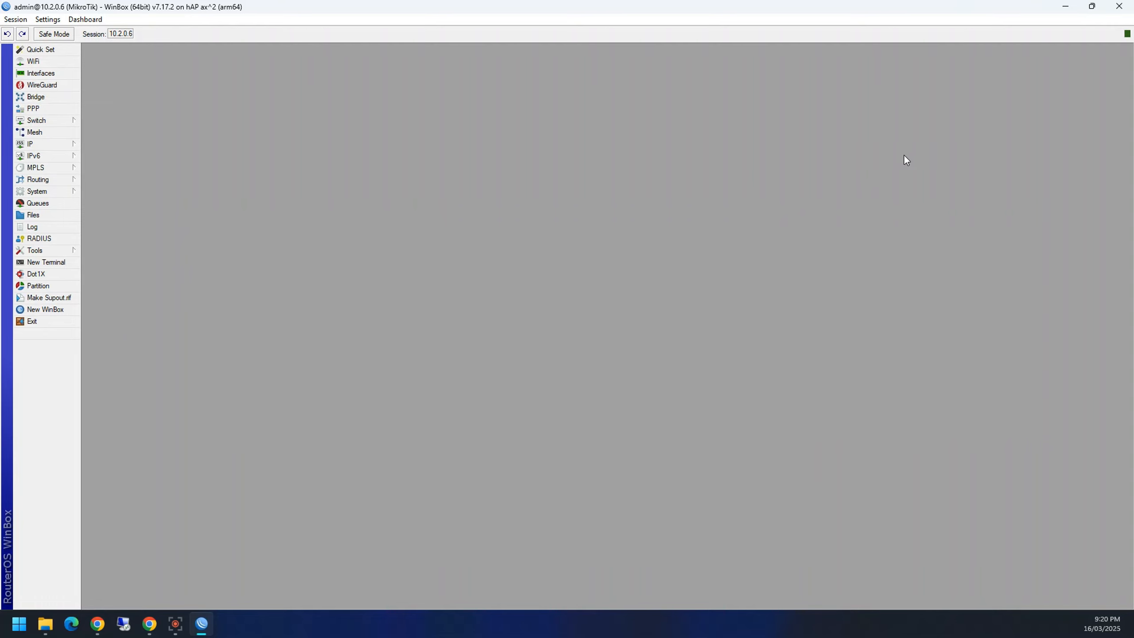
Step: Open the WiFi, Bridge, Queue List and PPP windows
left_click(33, 62)
left_click(36, 97)
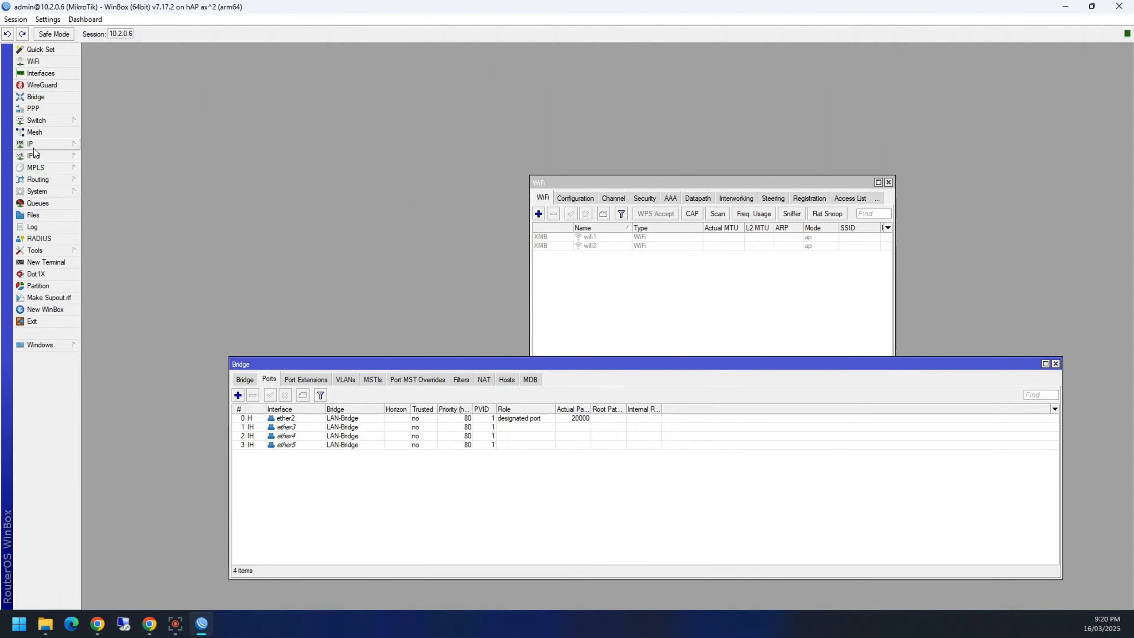
left_click(38, 203)
left_click(33, 108)
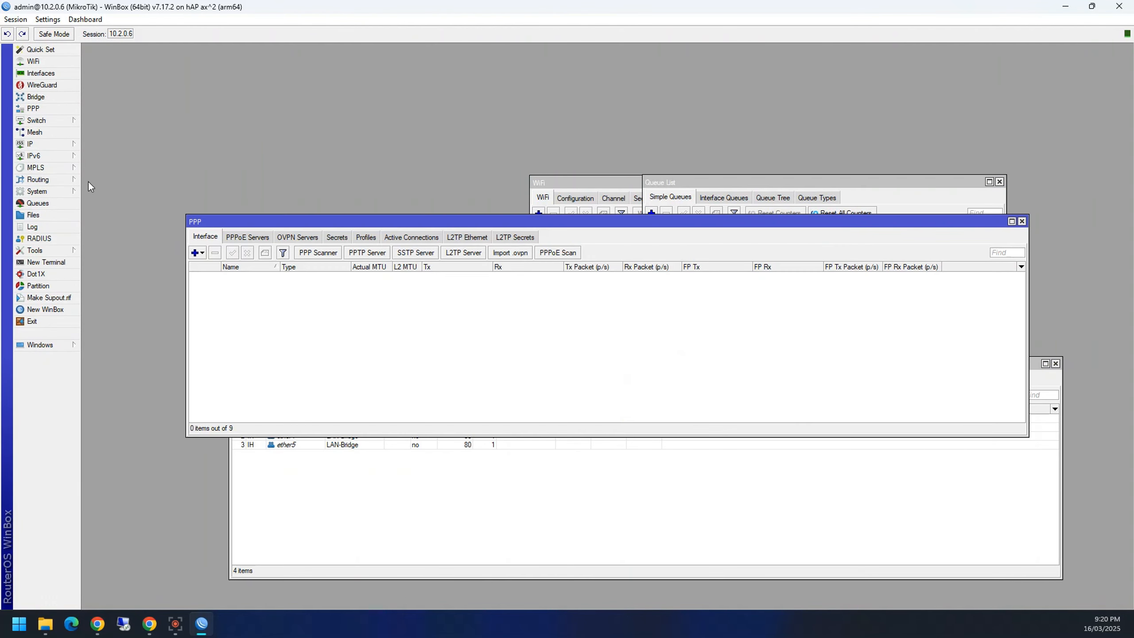
Step: Use the Windows menu to bring Queue List, PPP and then Bridge to the front
left_click(52, 348)
left_click(108, 370)
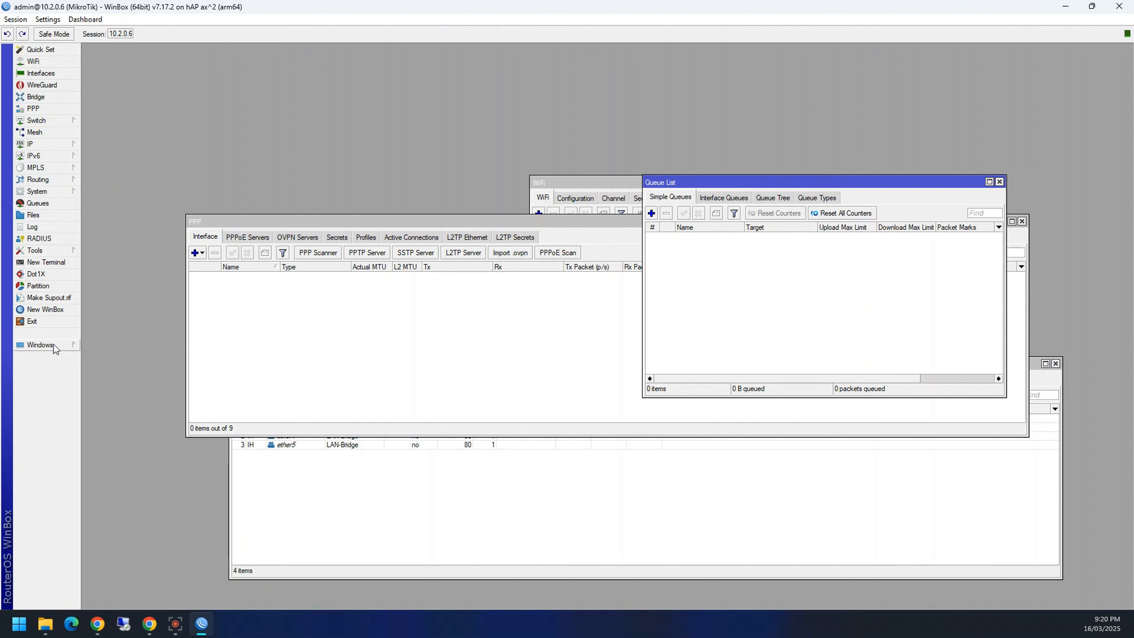
left_click(52, 345)
left_click(94, 357)
left_click(61, 342)
left_click(105, 346)
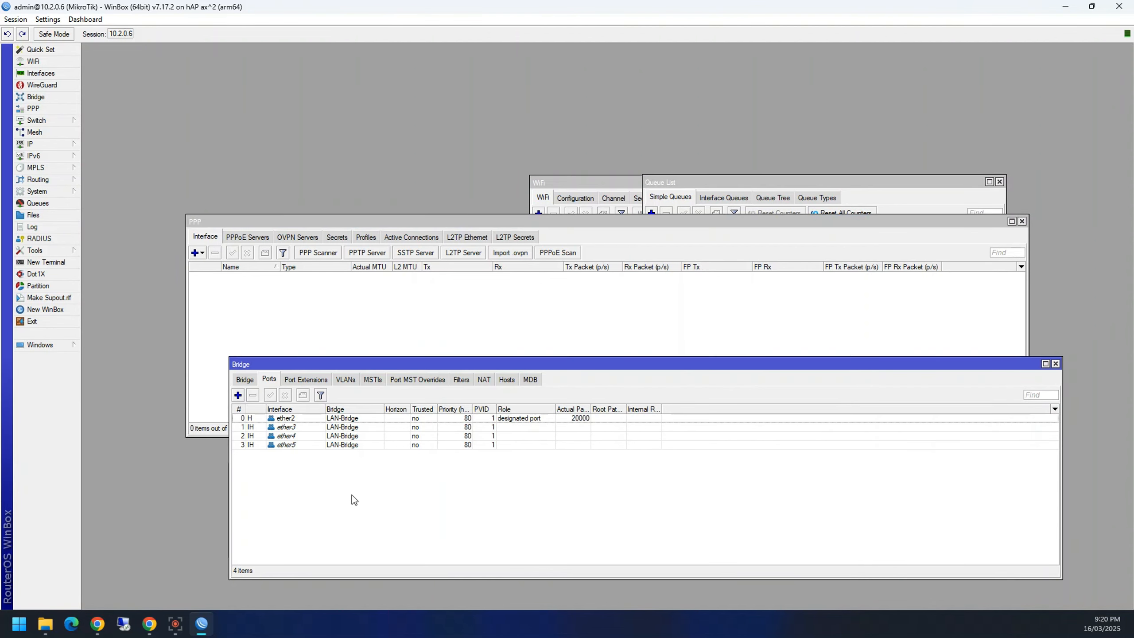
Step: Close the Bridge, PPP, Queue List and WiFi windows, then open a New Terminal
left_click(1056, 363)
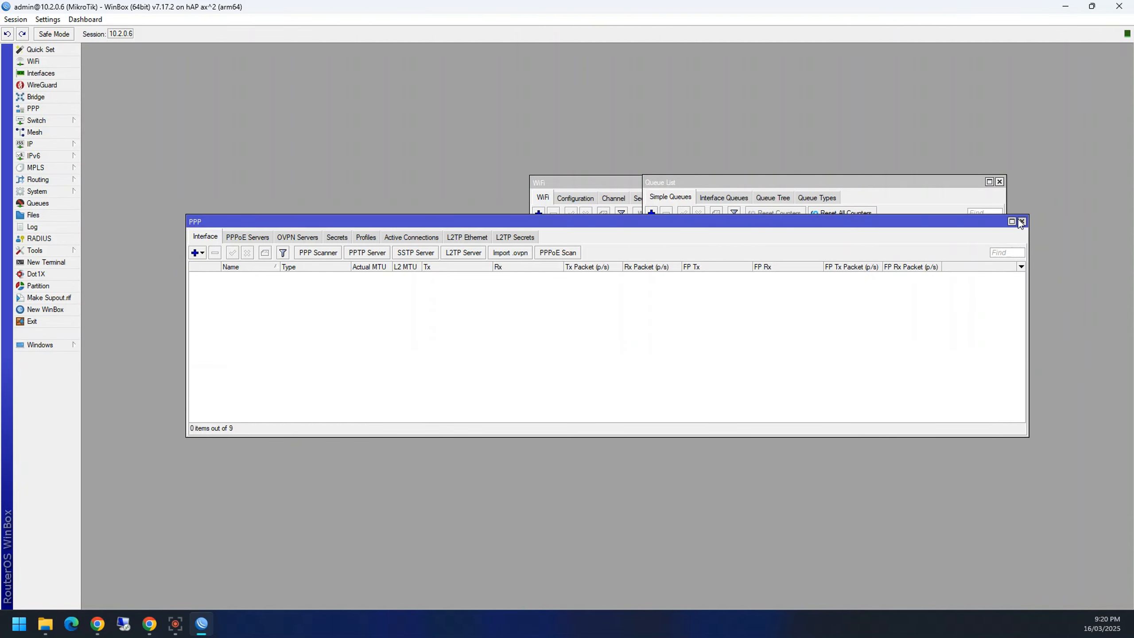
left_click(1021, 222)
left_click(1000, 181)
left_click(889, 182)
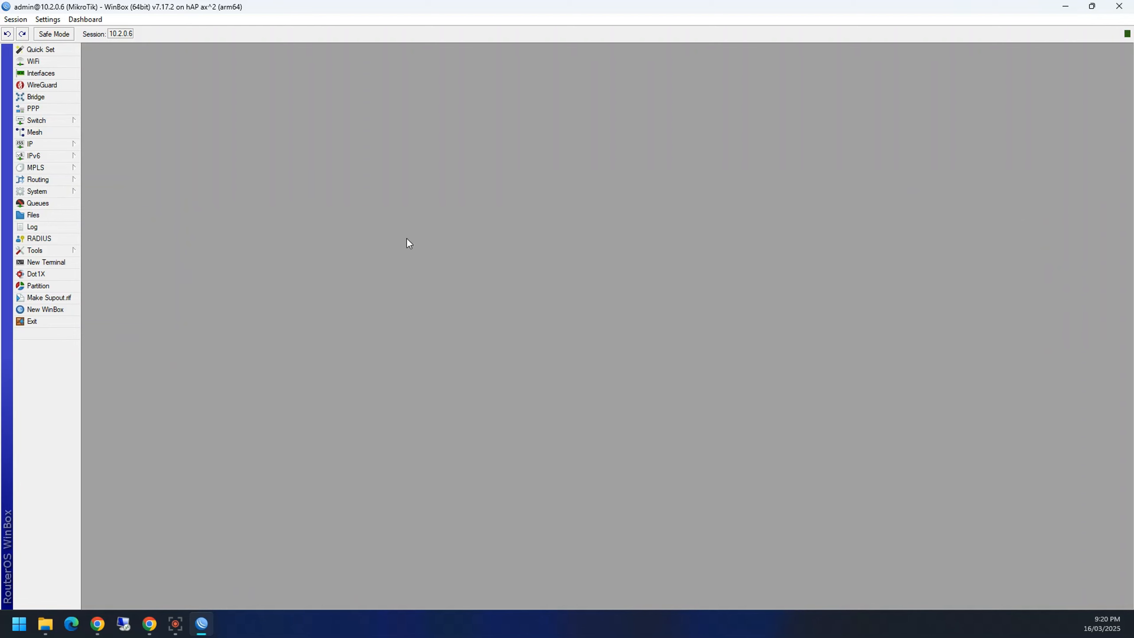
left_click(46, 262)
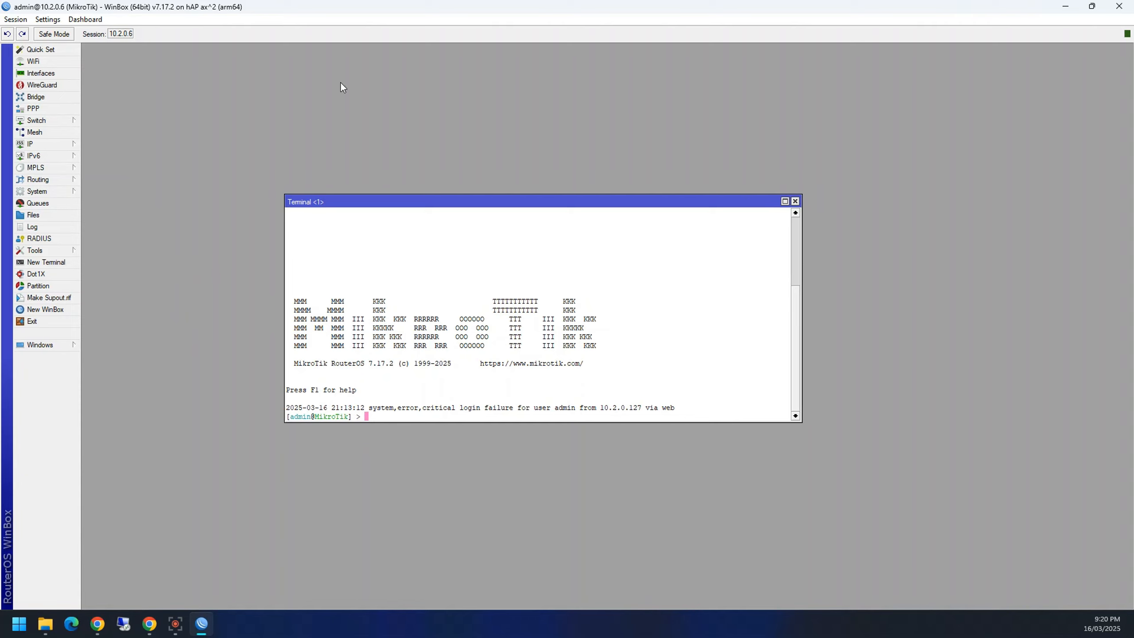
Step: Close the current terminal, then open and close a fresh New Terminal window
left_click(795, 201)
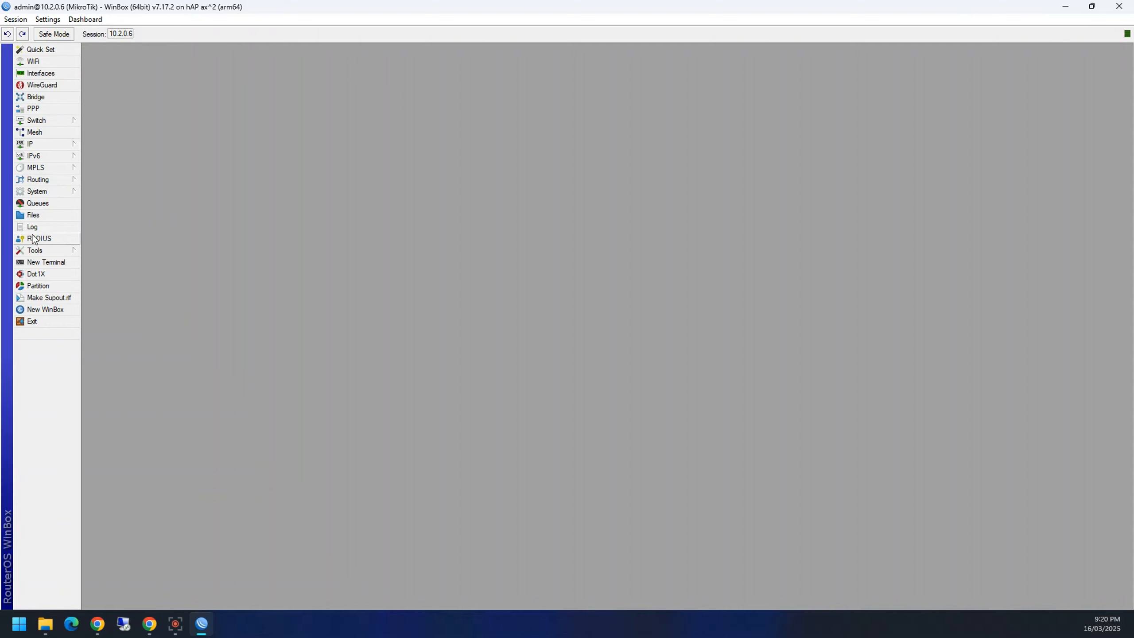
left_click(44, 263)
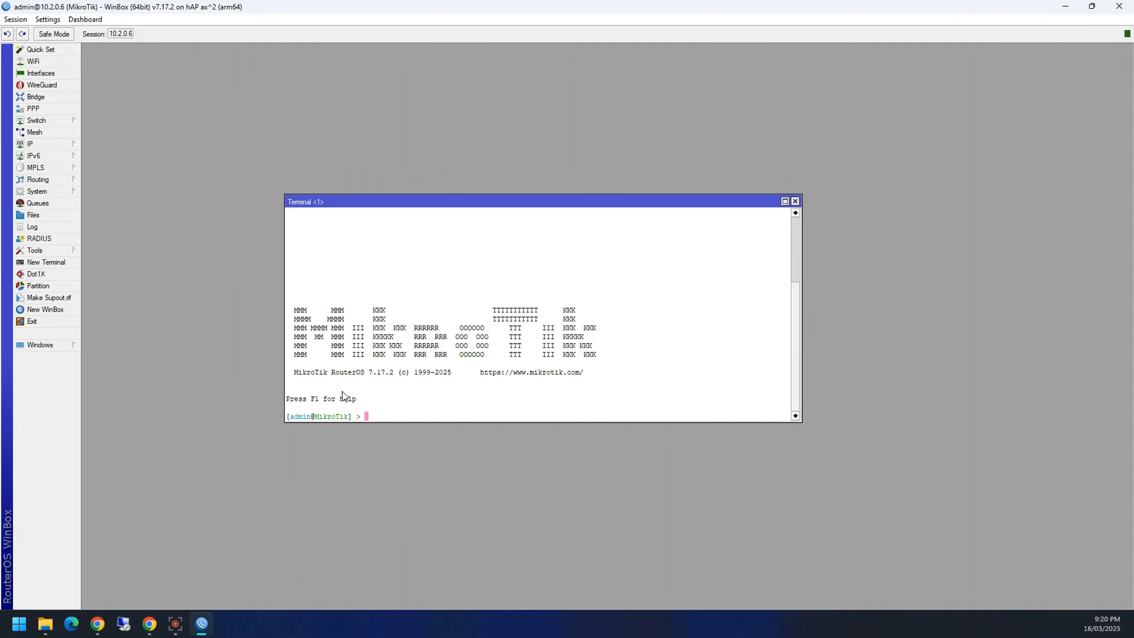
left_click(795, 201)
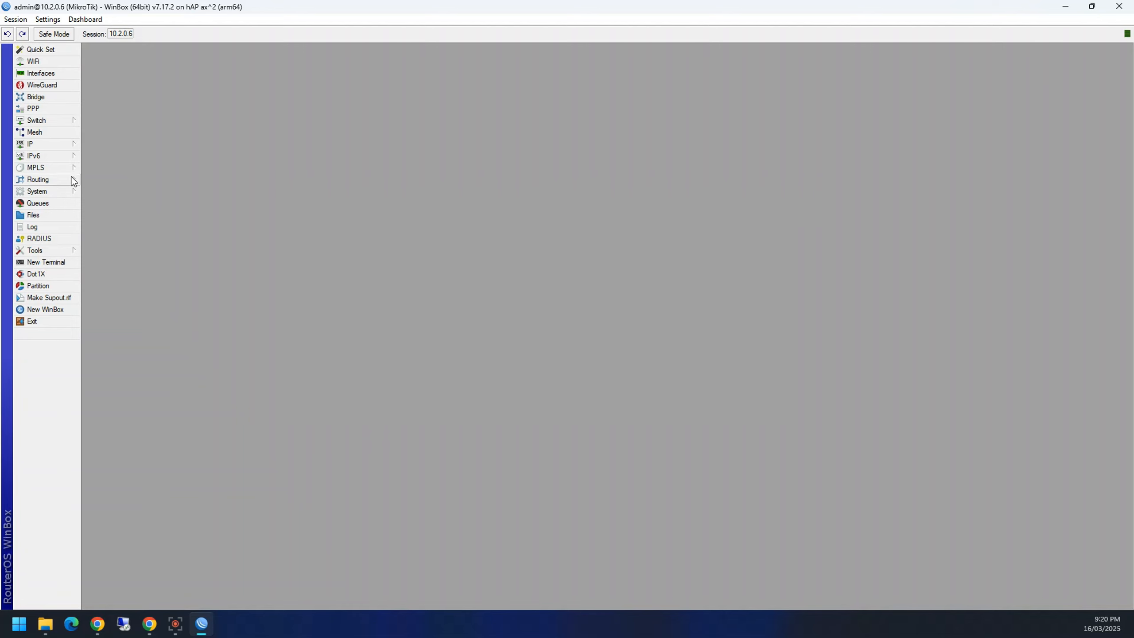
Step: Change the admin password via System > Password, entering the new password and confirming with Change Now
left_click(51, 191)
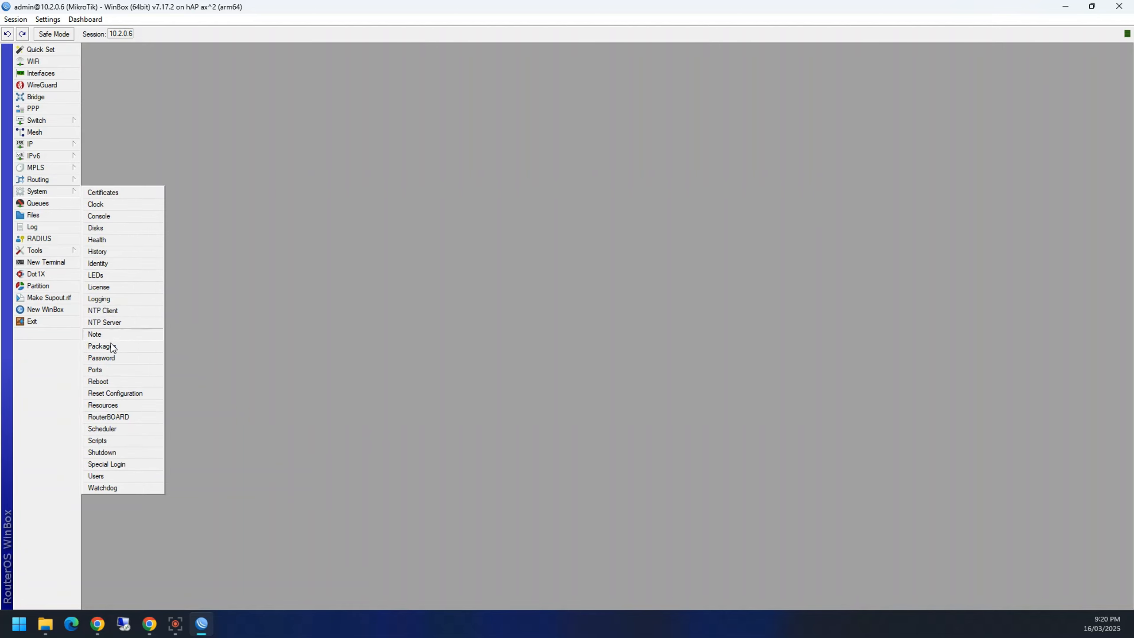
left_click(101, 358)
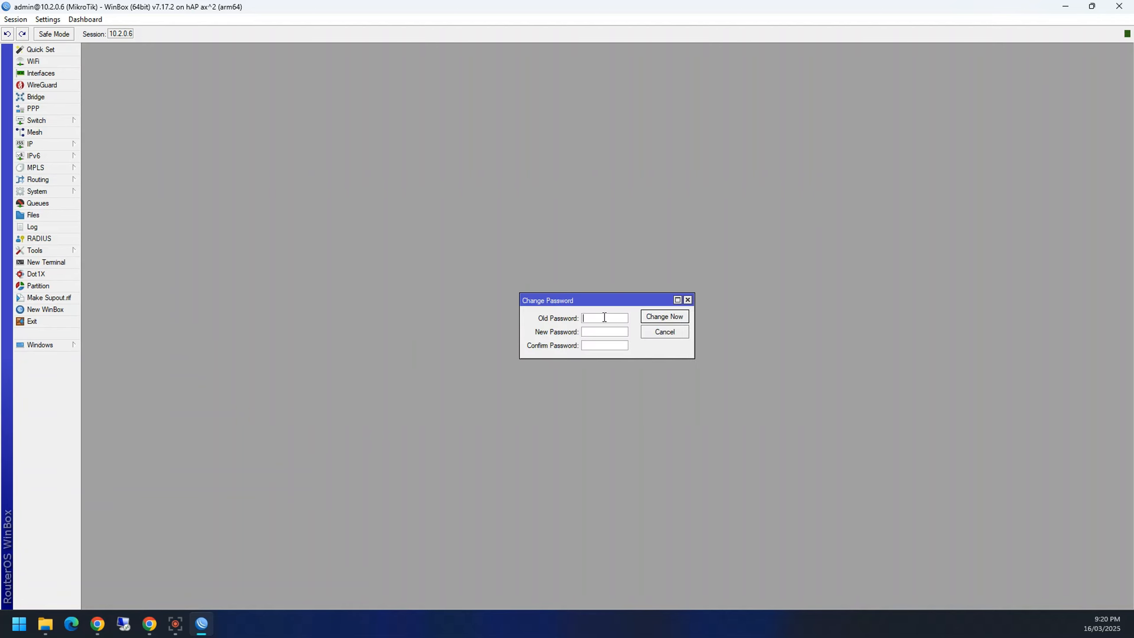
type("************")
left_click(656, 318)
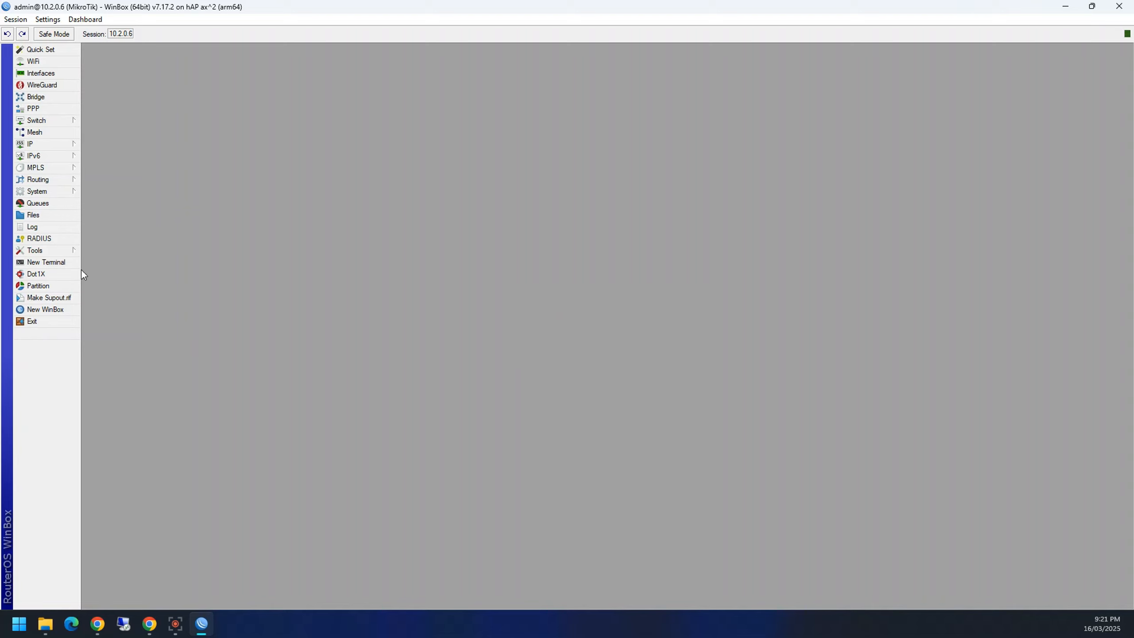
Step: Open a New Terminal and submit the username 'admin' at the login prompt
left_click(66, 262)
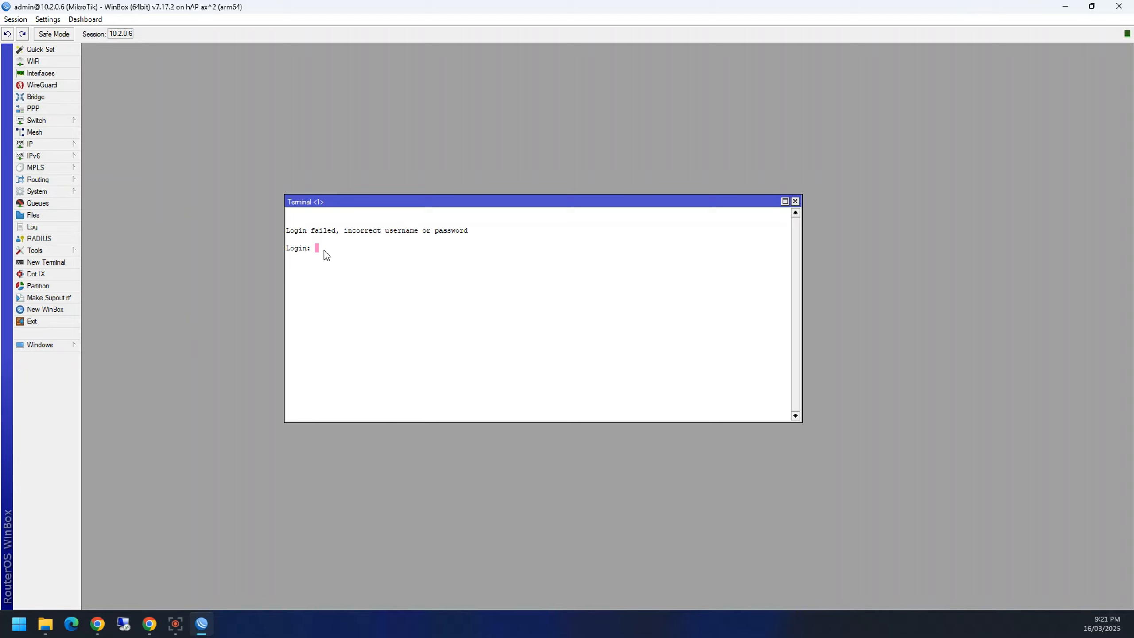
type("admin")
key("Tab")
key("BackSpace")
key("BackSpace")
key("Return")
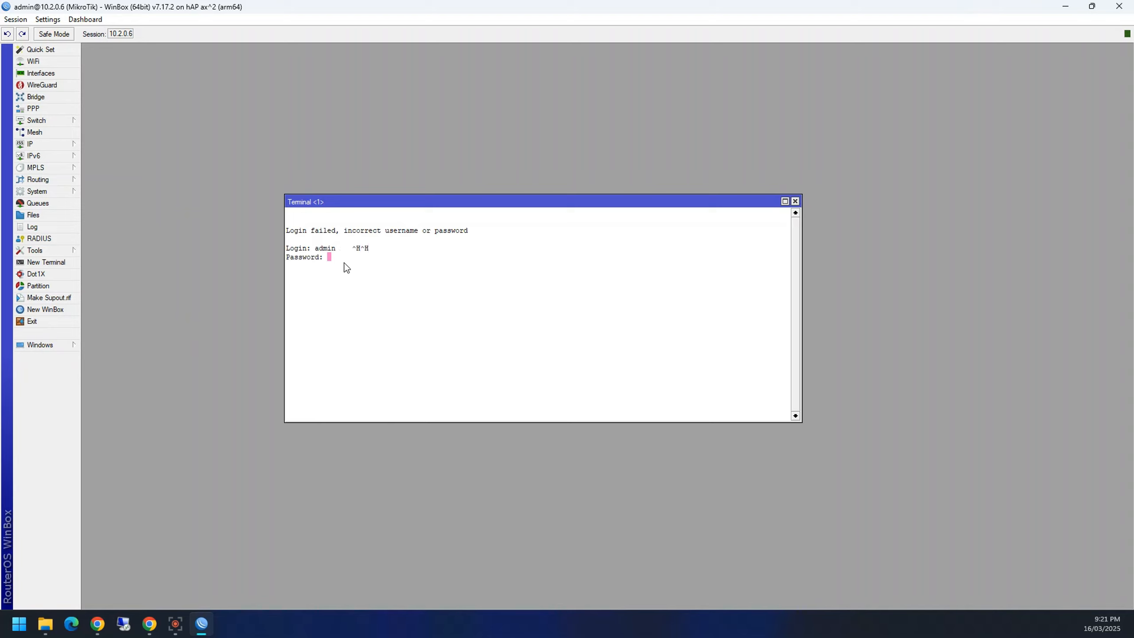
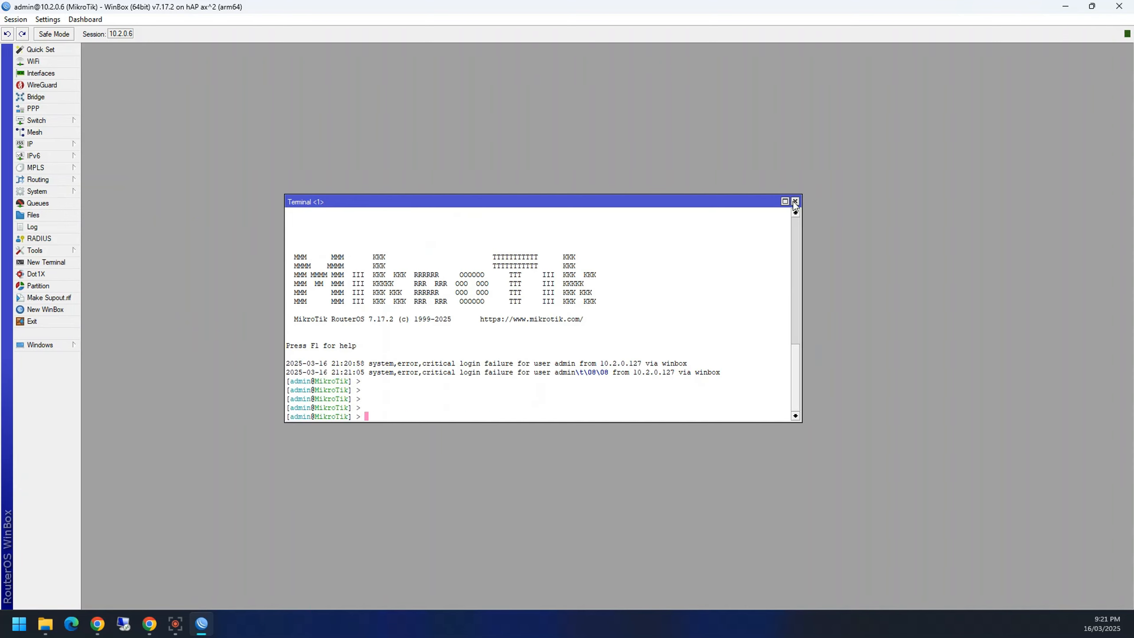
Step: Close the terminal and reconnect to the router at 10.2.0.6 with the account password
left_click(795, 202)
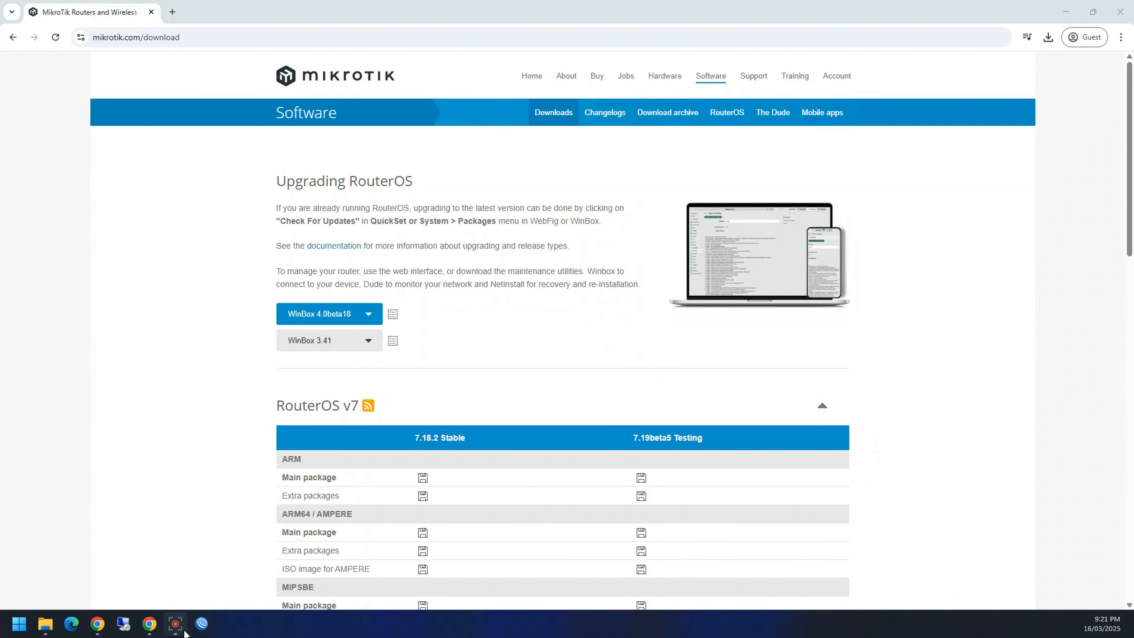
left_click(202, 624)
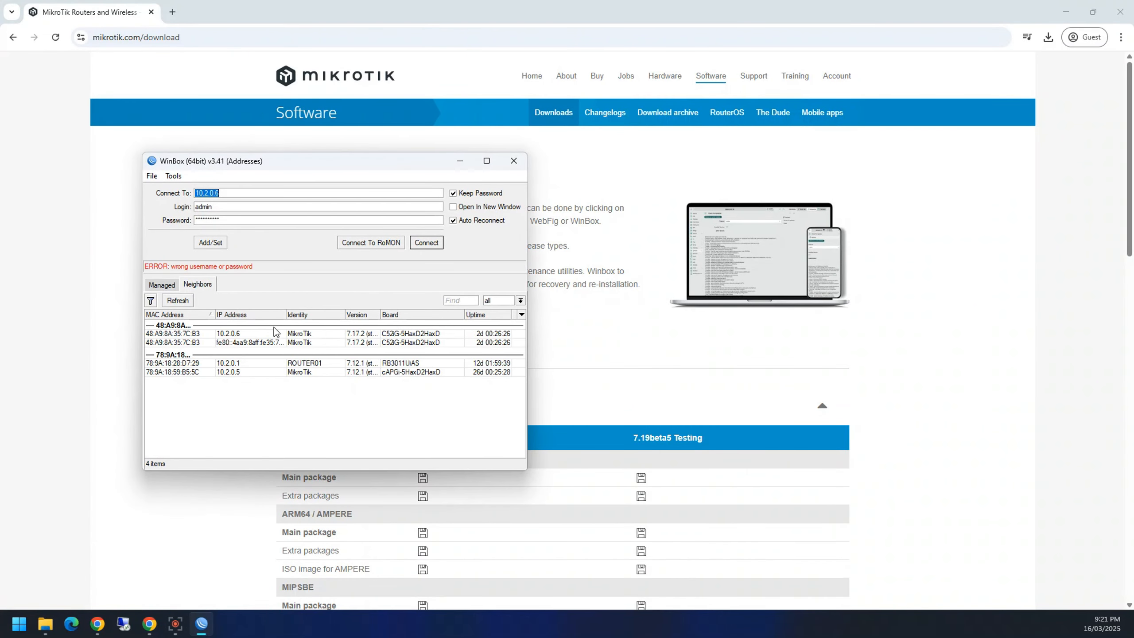
key("Tab")
key("Tab")
key("Return")
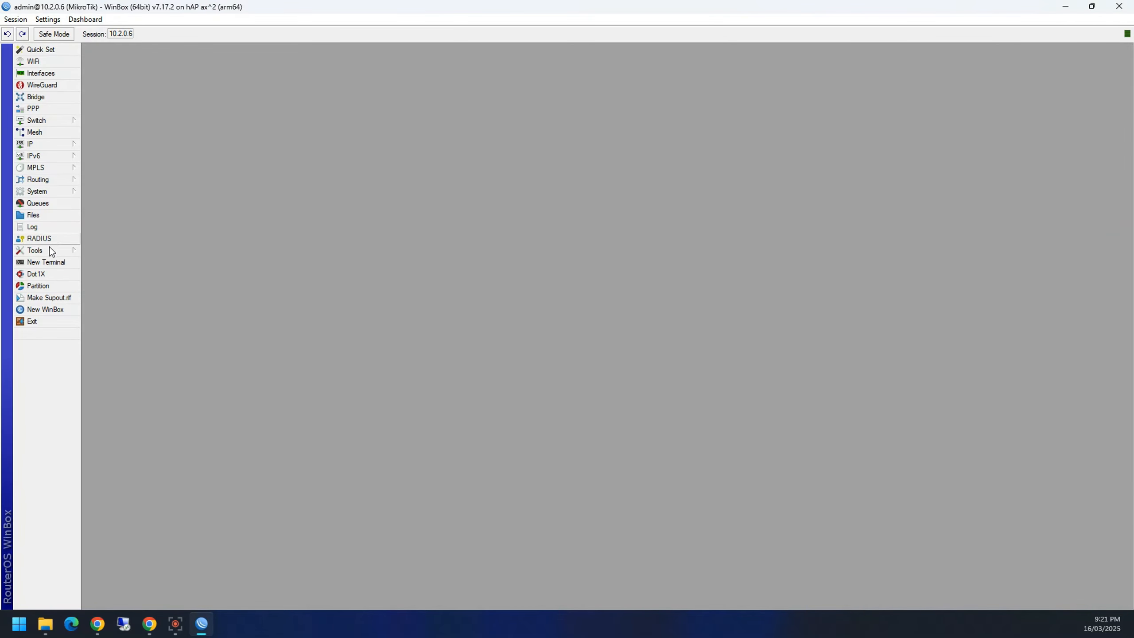
Step: Open a new terminal, highlight the login-failure log line, then close the terminal
left_click(46, 263)
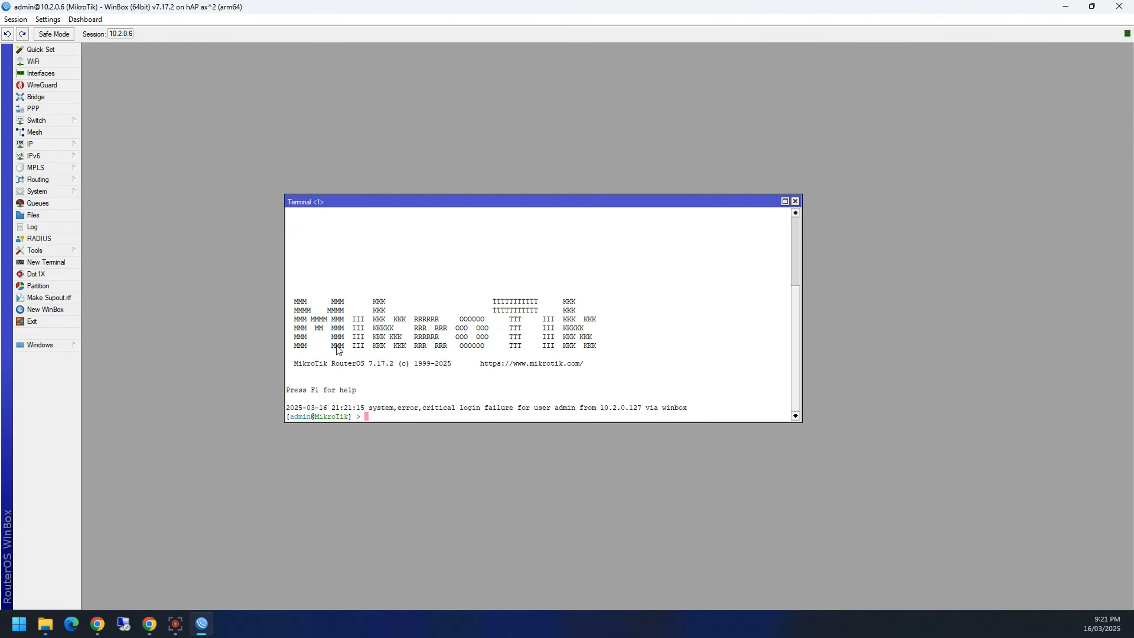
key("Return")
key("Return")
key("Return")
key("Return")
key("Return")
key("Return")
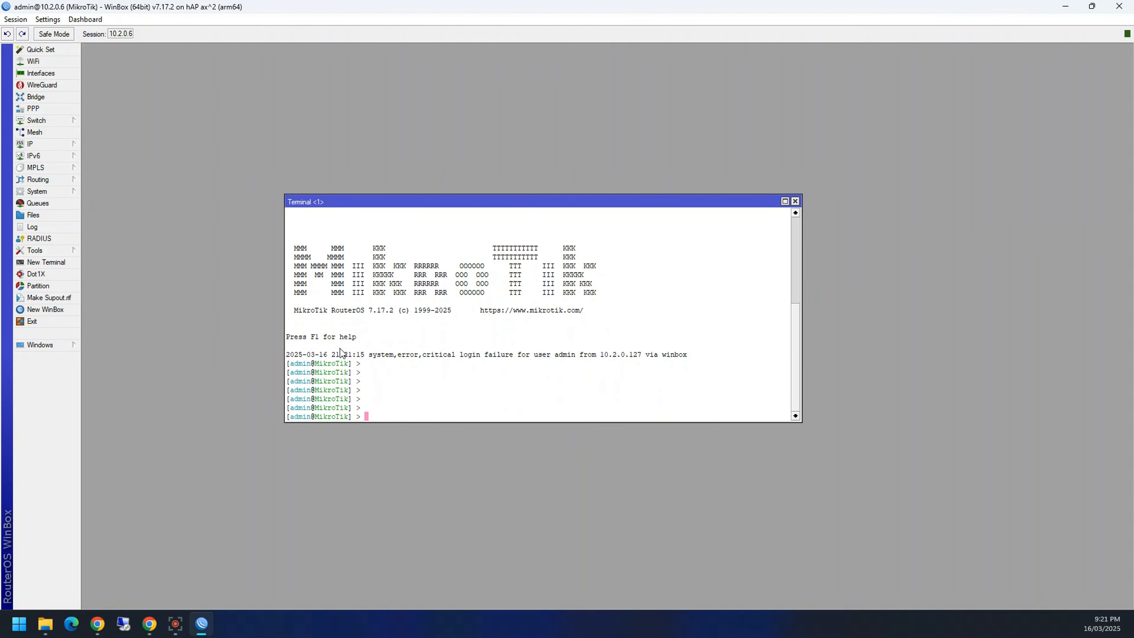
mouse_move(286, 353)
left_mouse_down()
mouse_move(314, 352)
mouse_move(287, 353)
left_mouse_up()
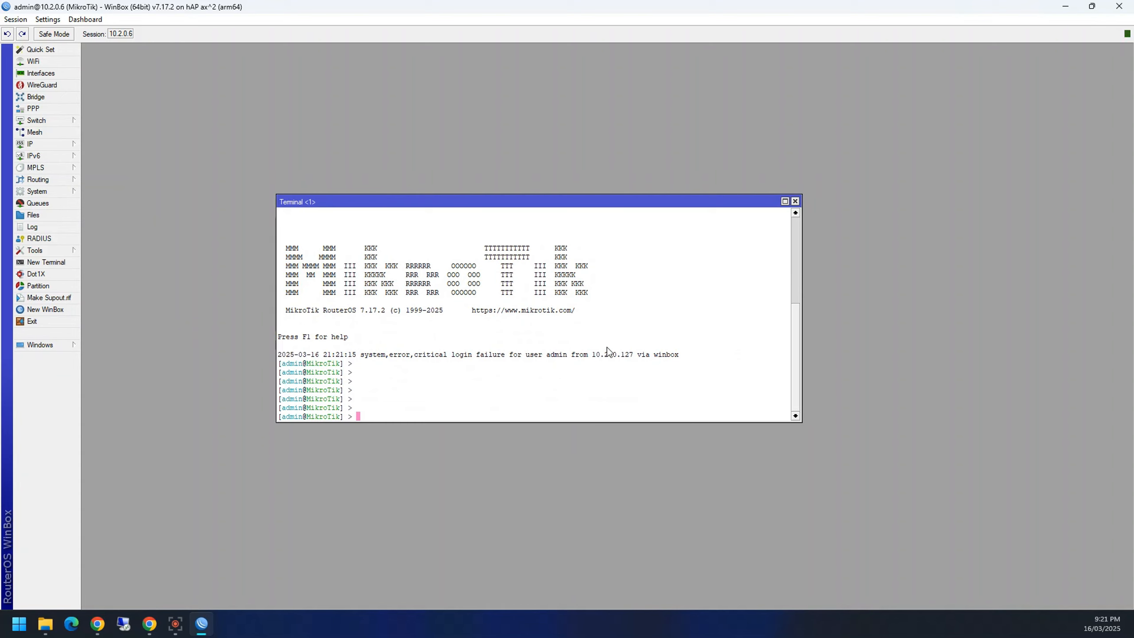
left_click_drag(683, 356, 278, 357)
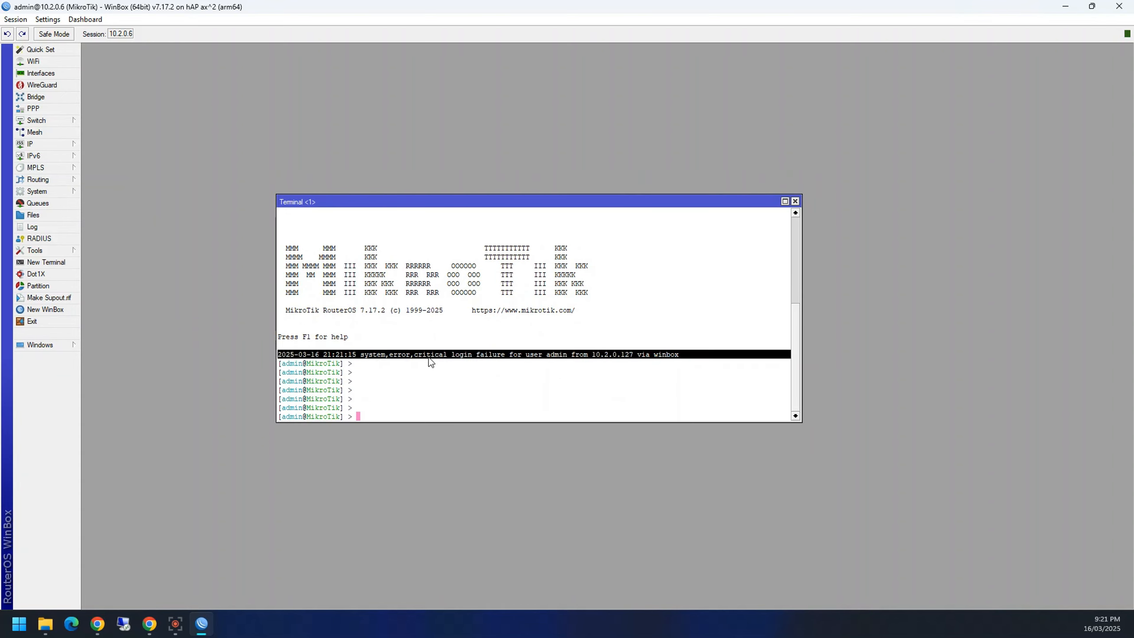
left_click(446, 413)
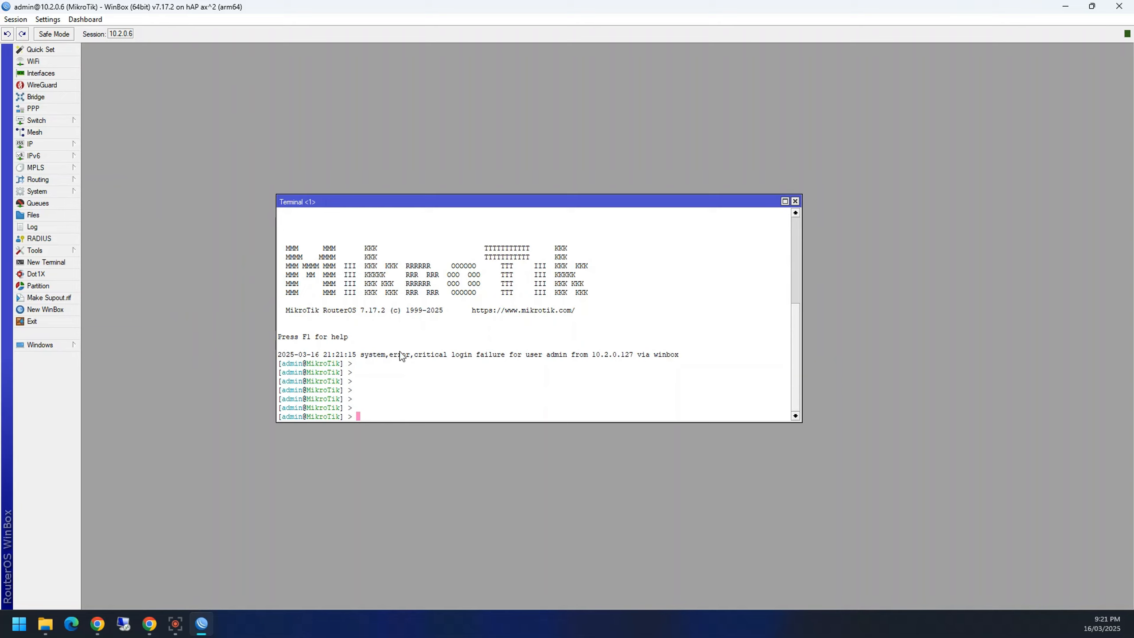
left_click_drag(349, 357, 701, 354)
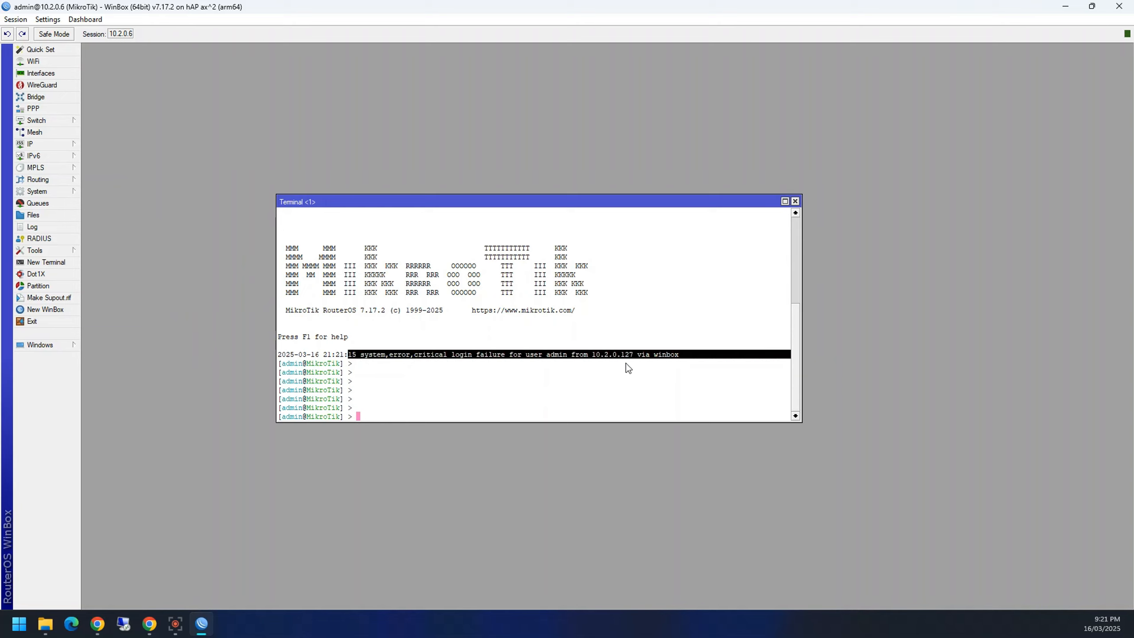
left_click(344, 410)
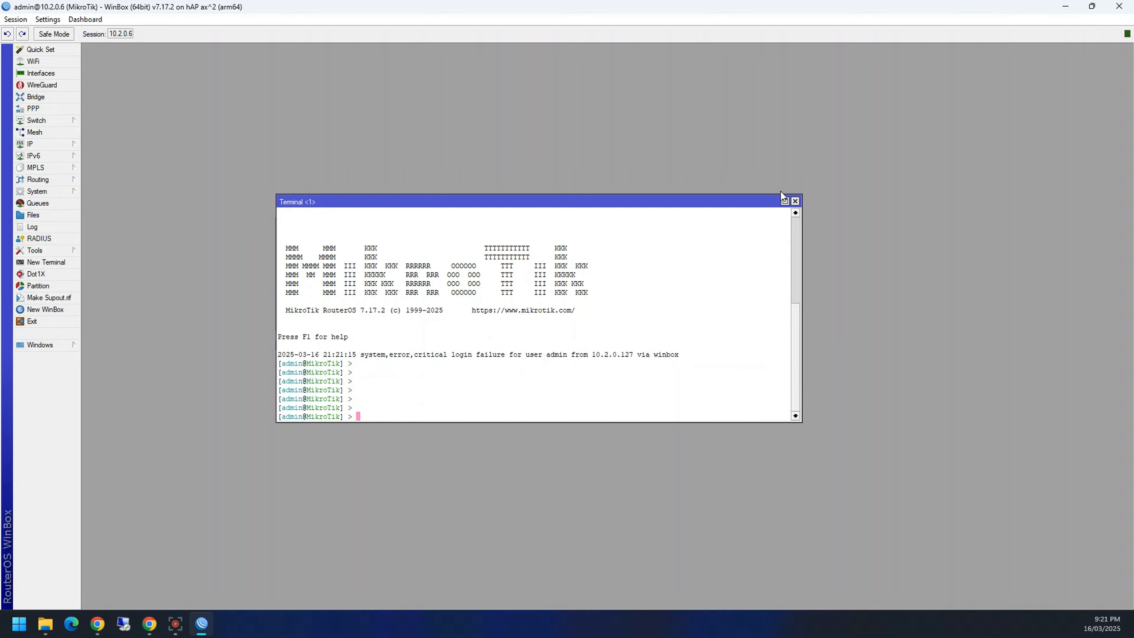
left_click(795, 201)
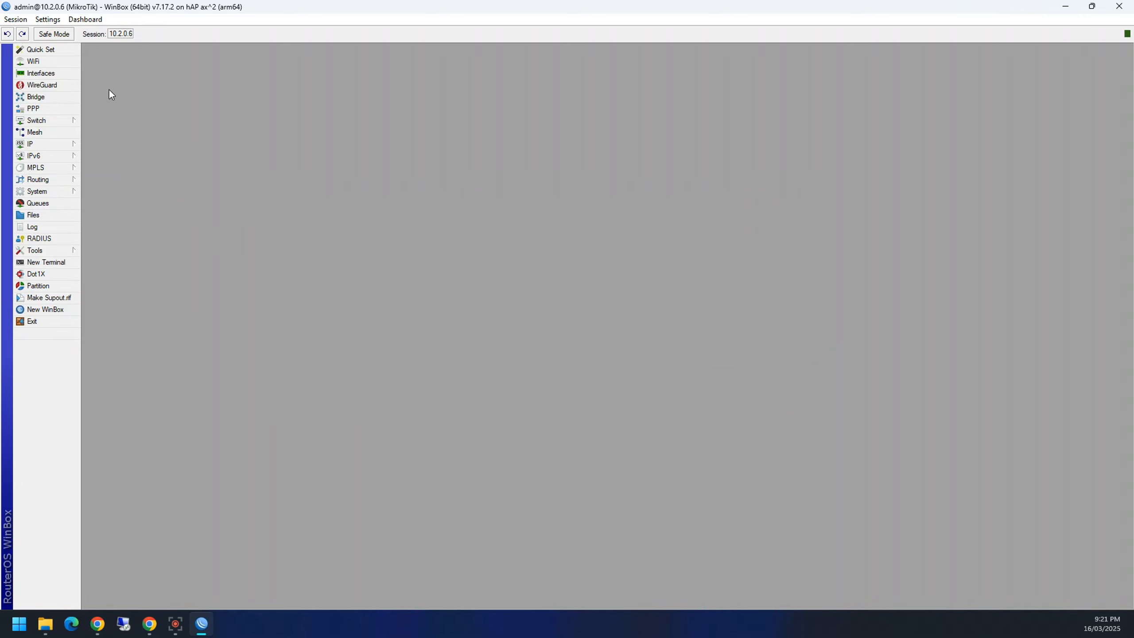
left_click(57, 50)
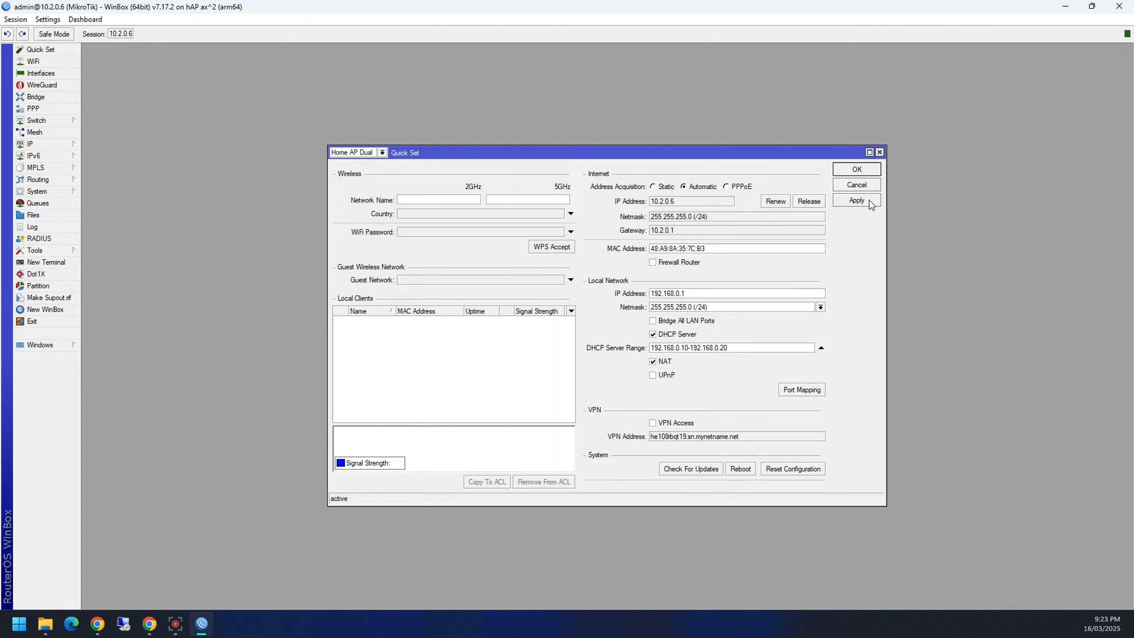
left_click(880, 152)
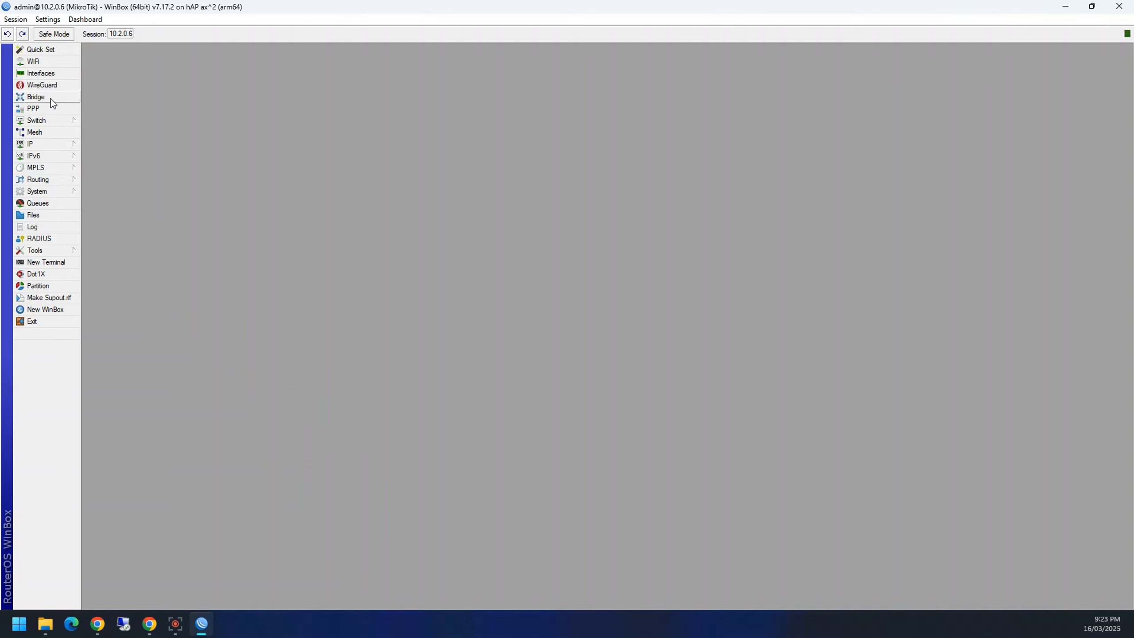
Step: Open the Interfaces and Bridge port lists, then close both
left_click(46, 73)
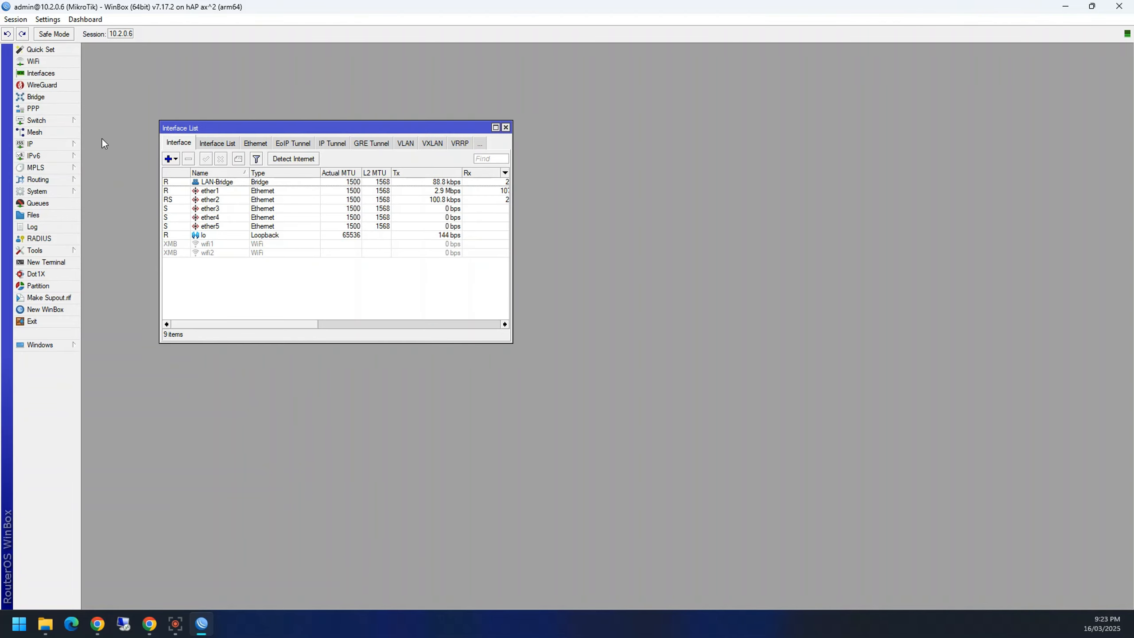
left_click(36, 97)
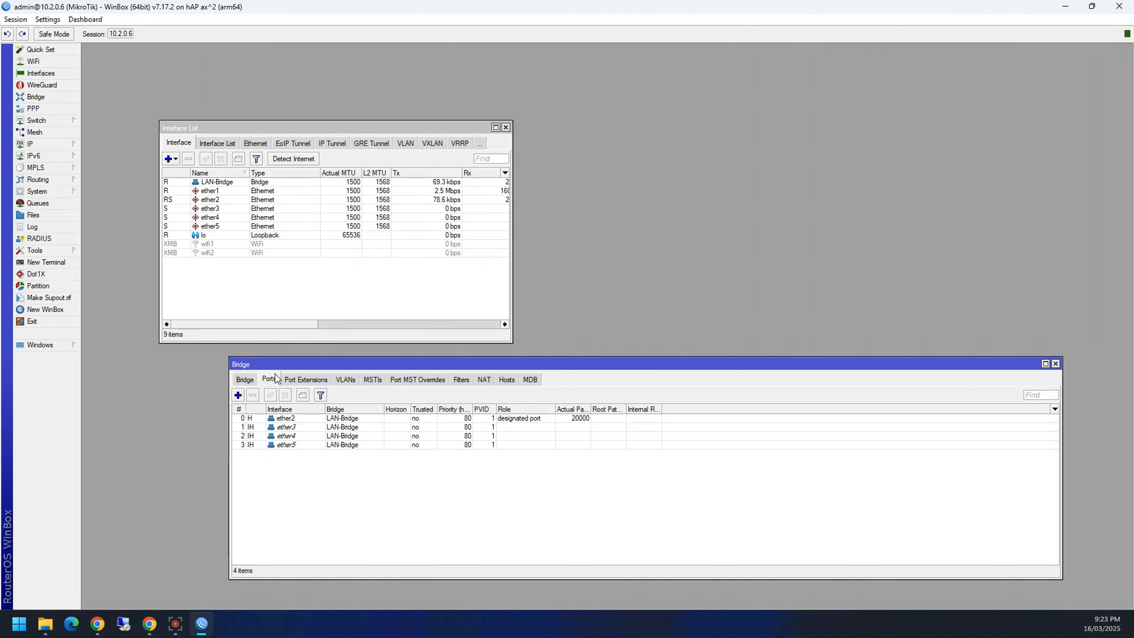
left_click(1056, 364)
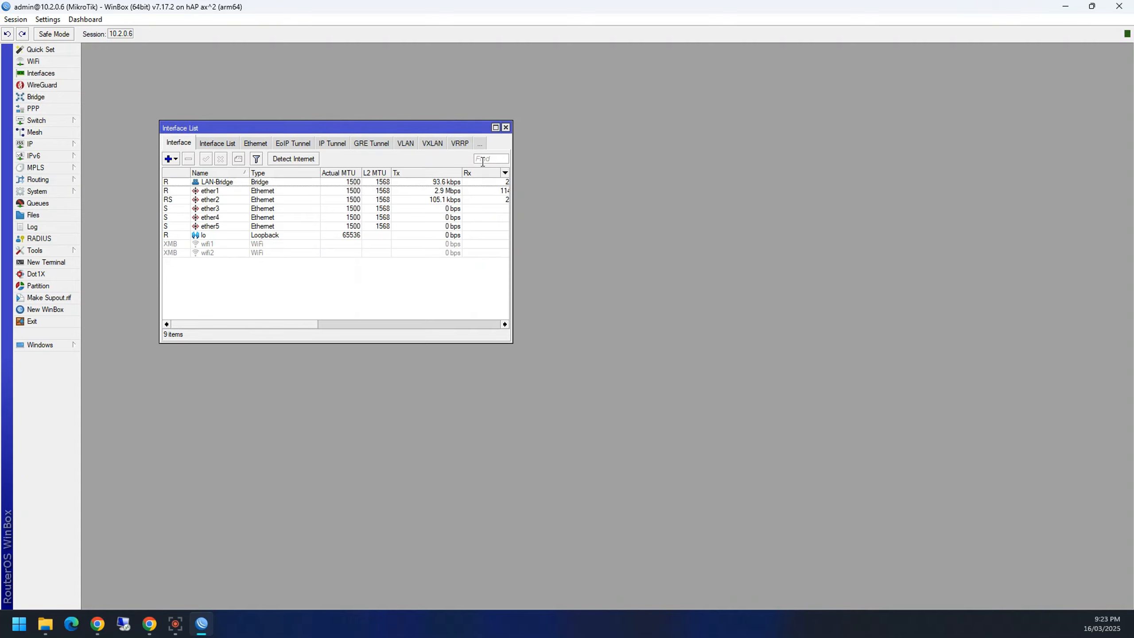
left_click(505, 127)
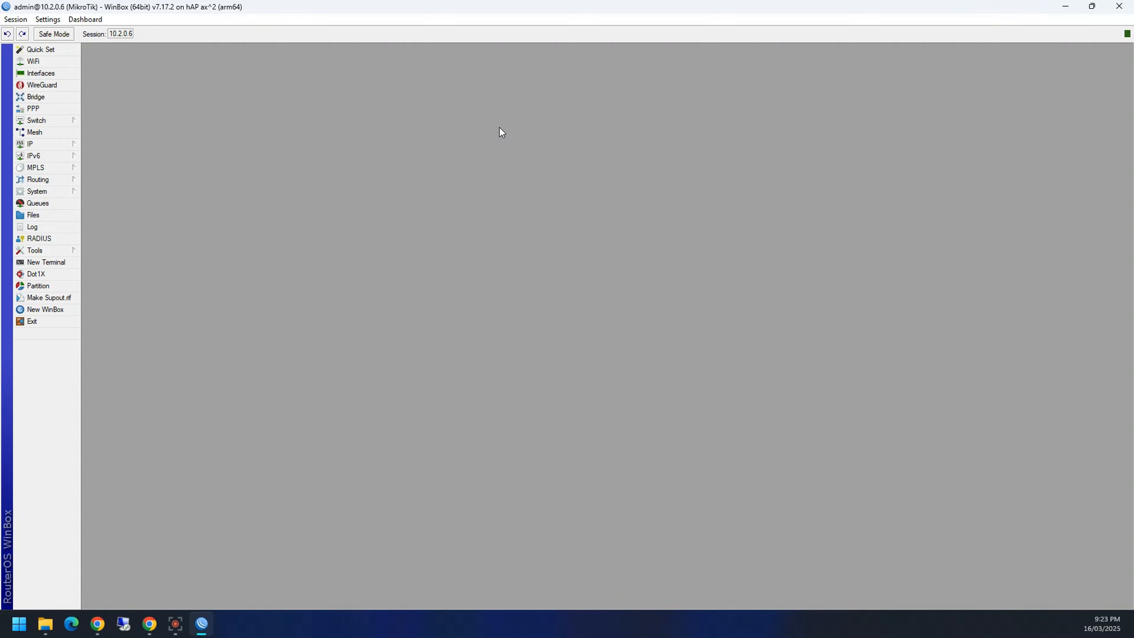
Step: Open the Route List via IP > Routes, then look through the Routing submenu
left_click(57, 145)
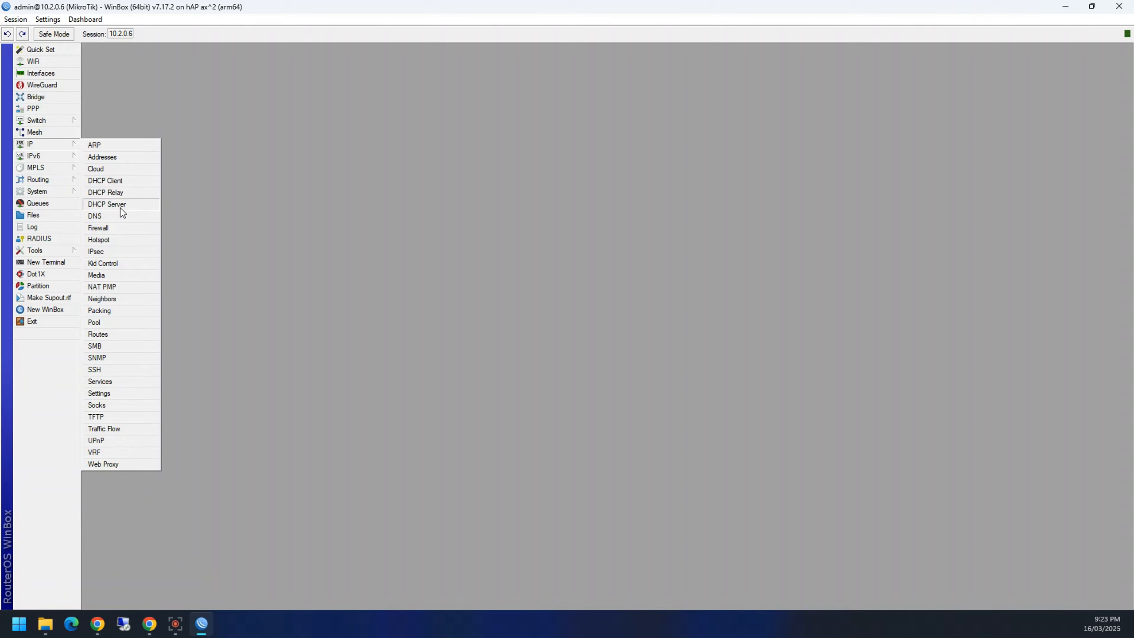
left_click(114, 338)
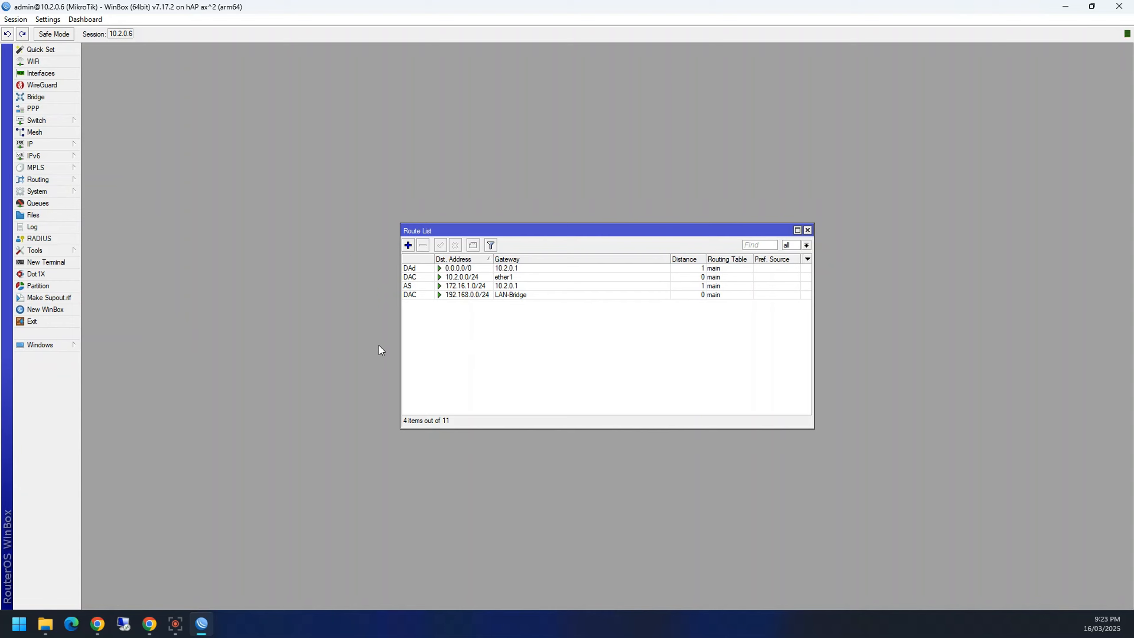
left_click(30, 144)
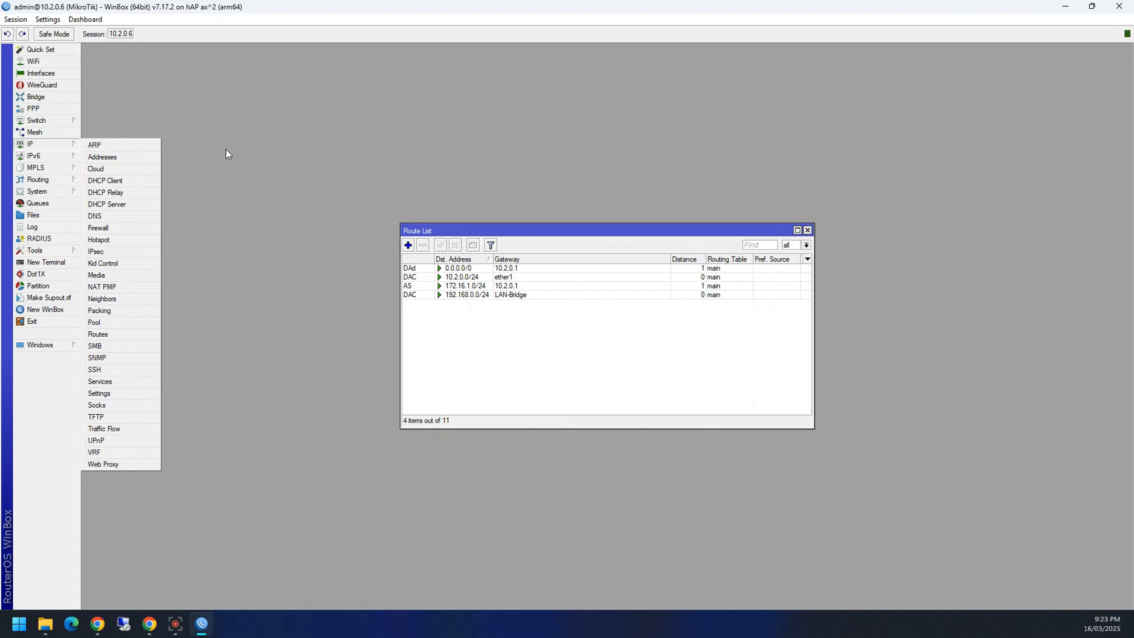
left_click(27, 180)
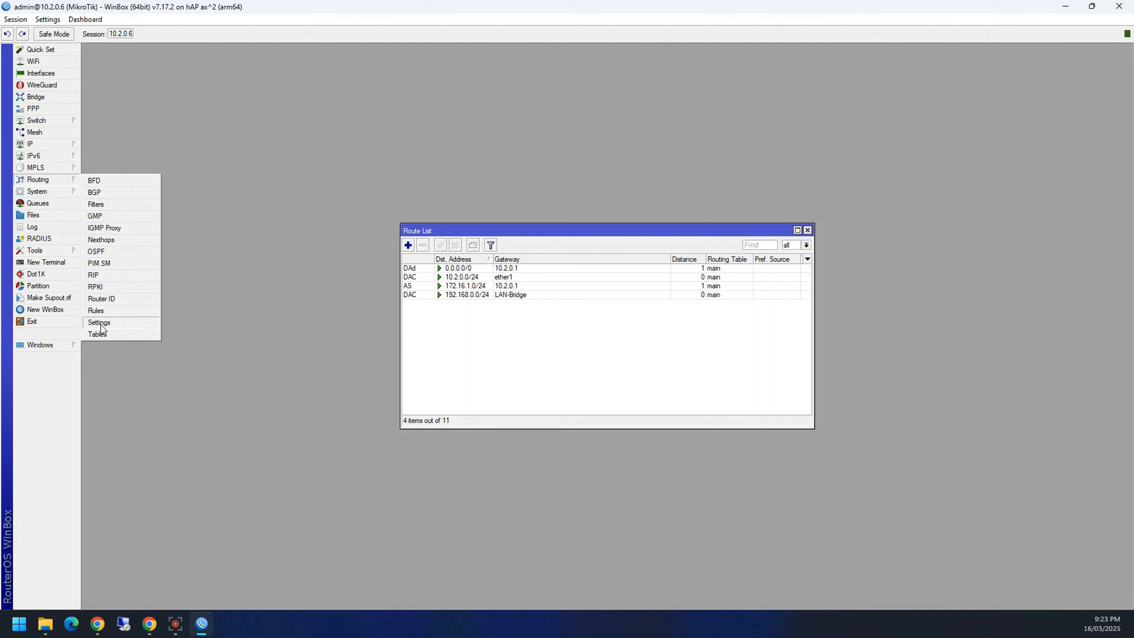
left_click(128, 363)
Step: Open and close the PPP interface list, then bring up the IP menu again
left_click(47, 146)
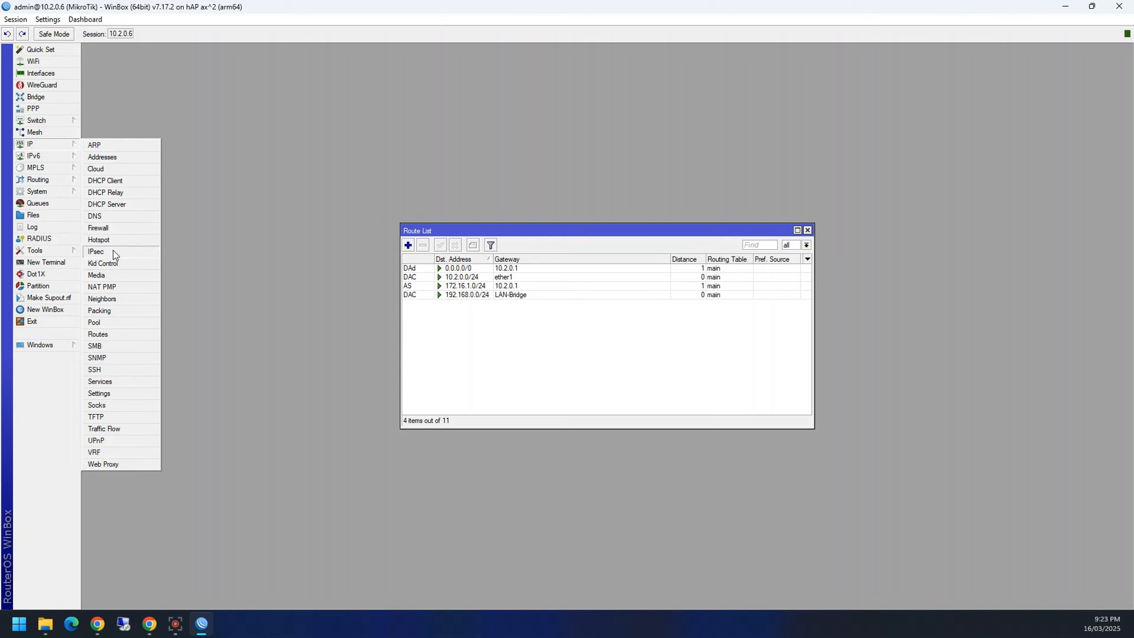
left_click(33, 109)
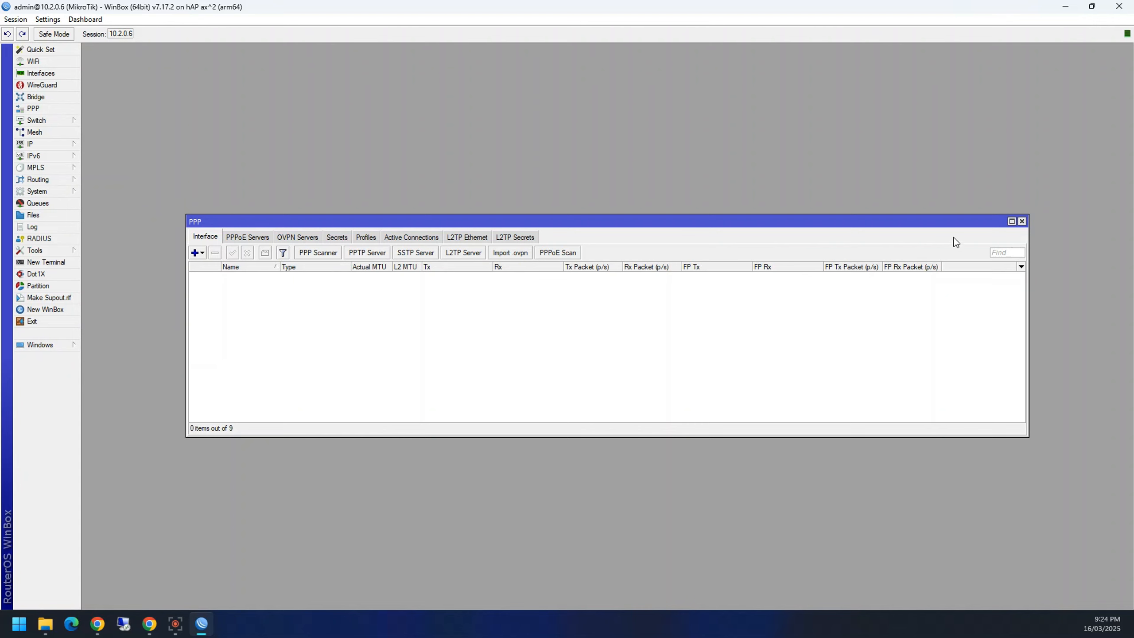
left_click(1022, 221)
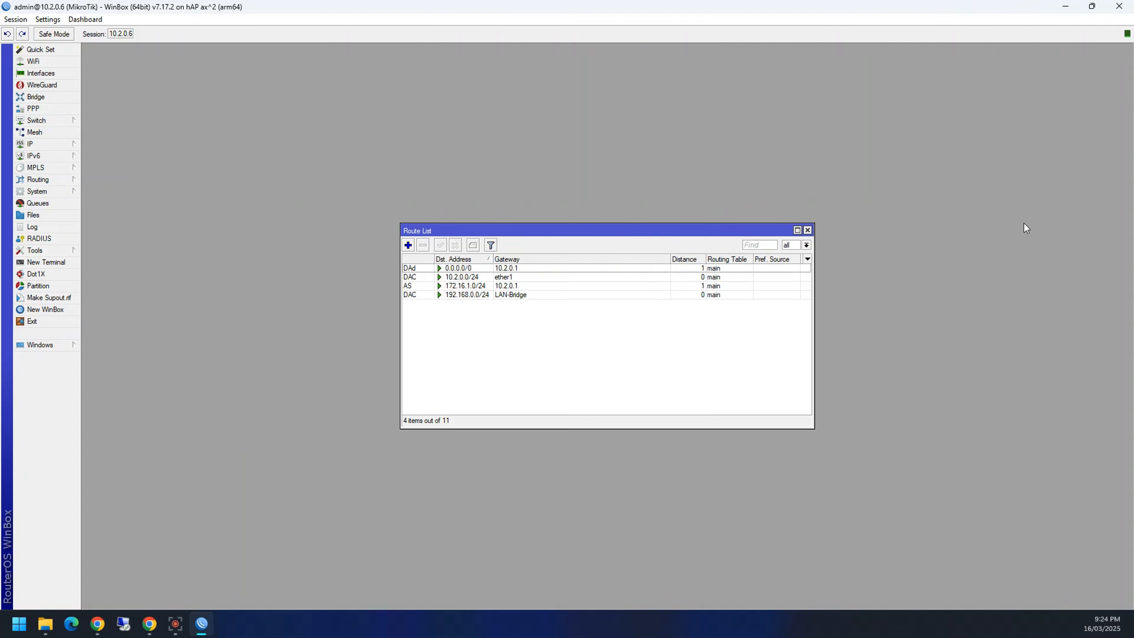
left_click(39, 143)
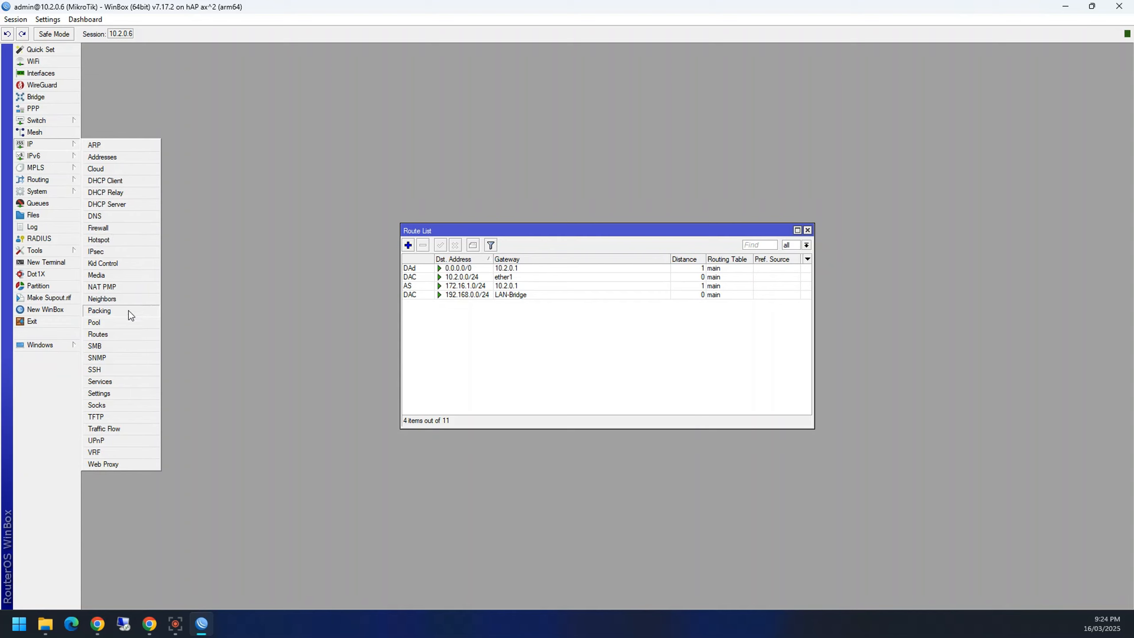
Step: Open IP > Neighbors, widen the Identity column to show ROUTER01, then close Neighbor and Route lists
left_click(128, 300)
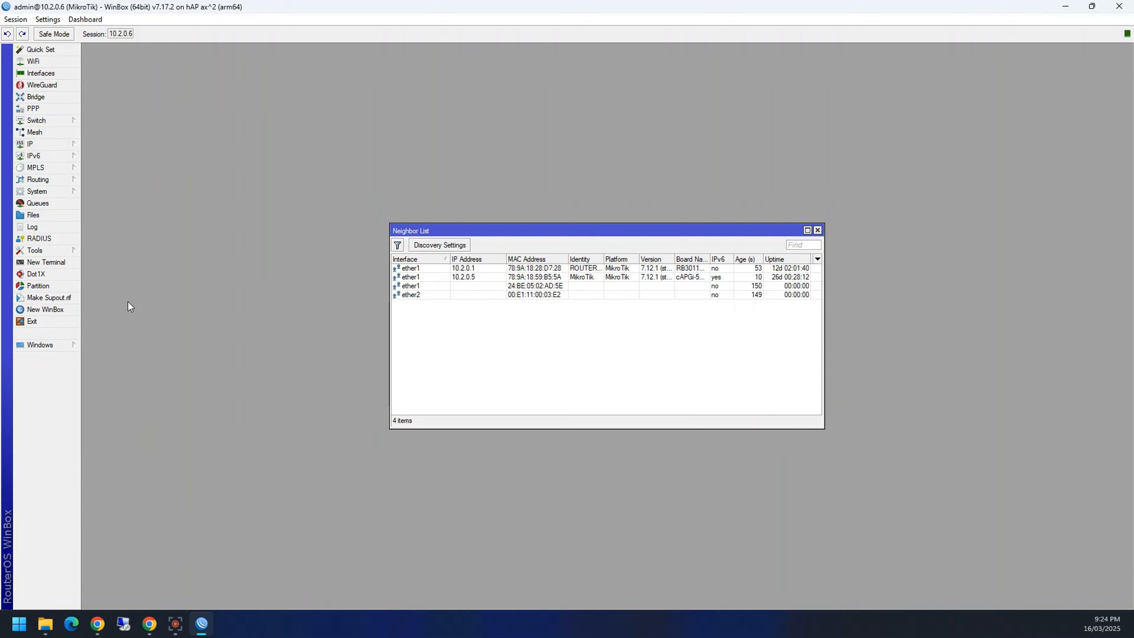
left_click_drag(508, 232, 406, 148)
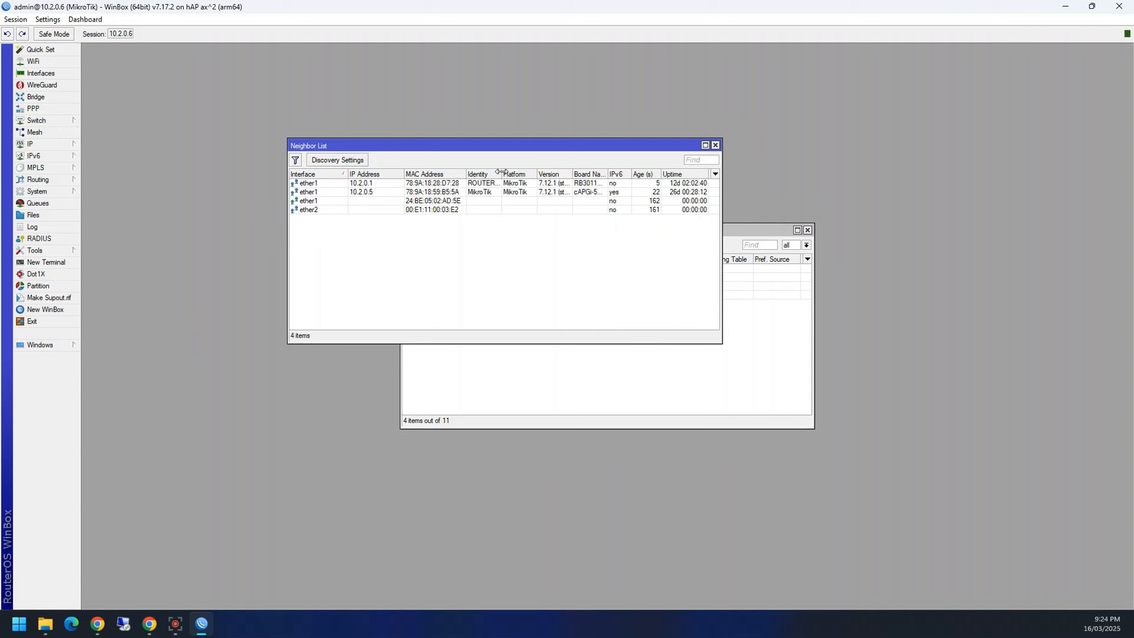
mouse_move(501, 173)
left_mouse_down()
mouse_move(529, 172)
mouse_move(508, 173)
left_mouse_up()
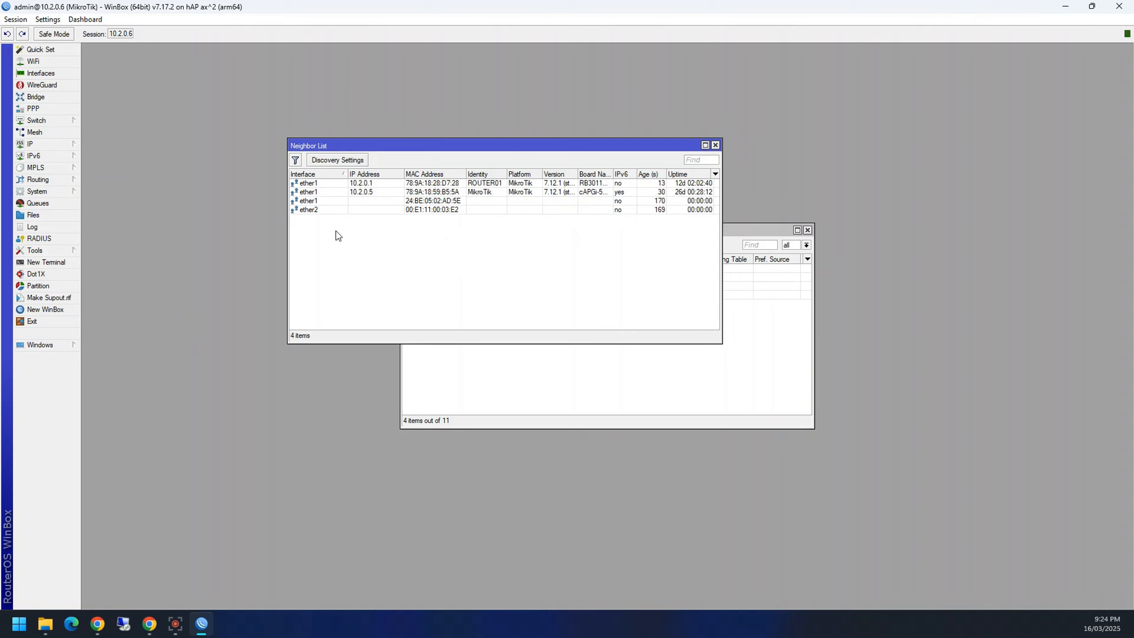
left_click(715, 145)
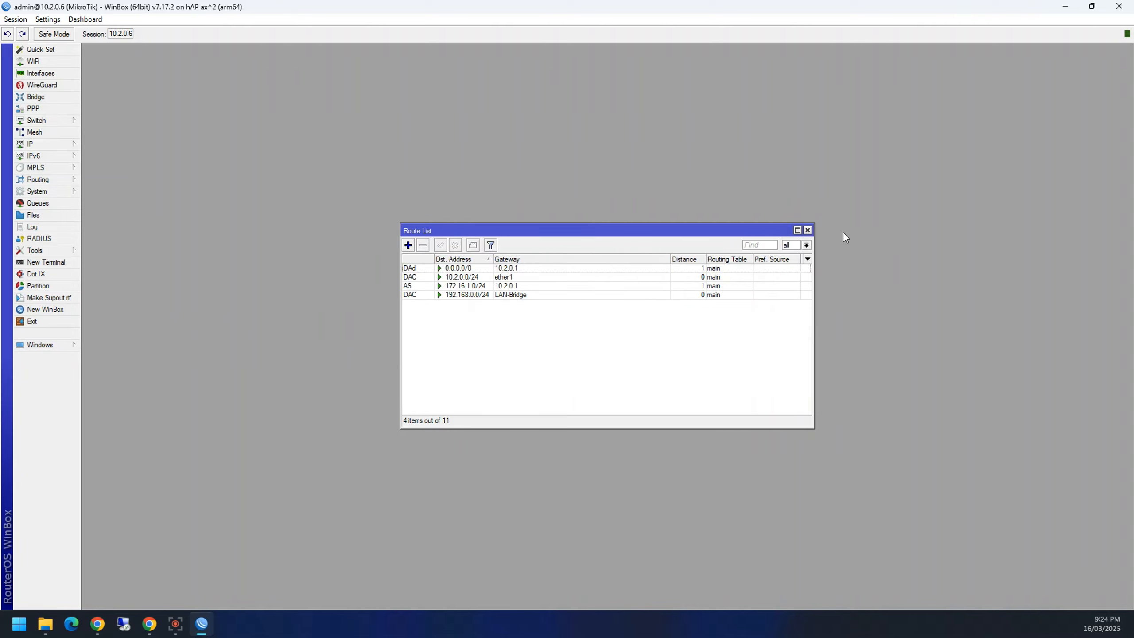
left_click(808, 230)
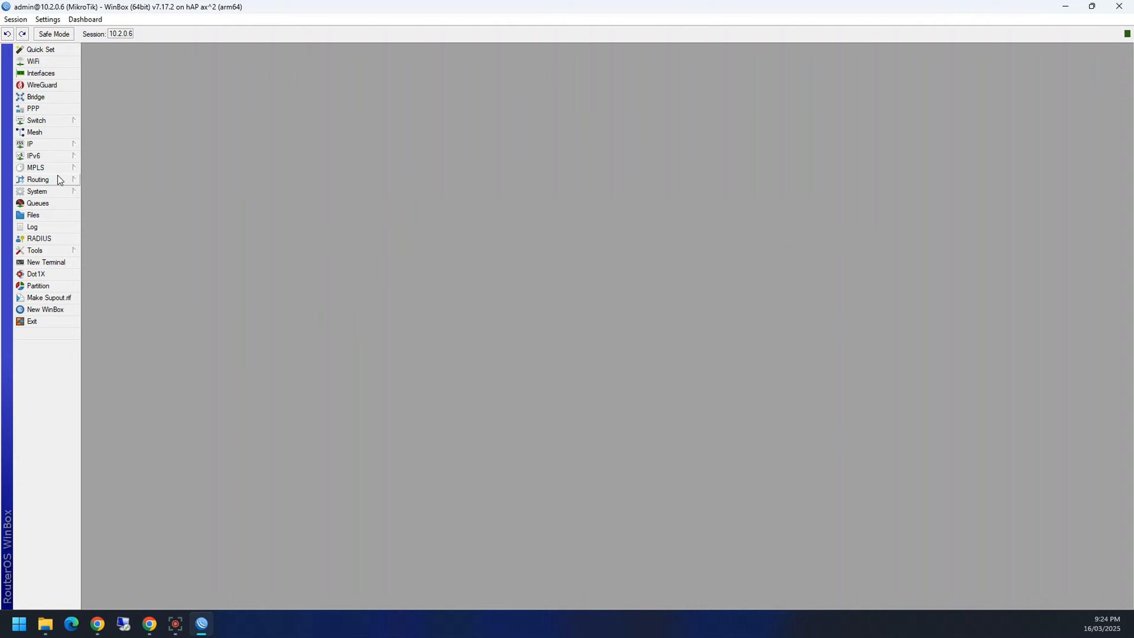
Step: Browse the IPv6, IP and Routing submenus, opening and closing the IPv6 Addresses list
left_click(48, 156)
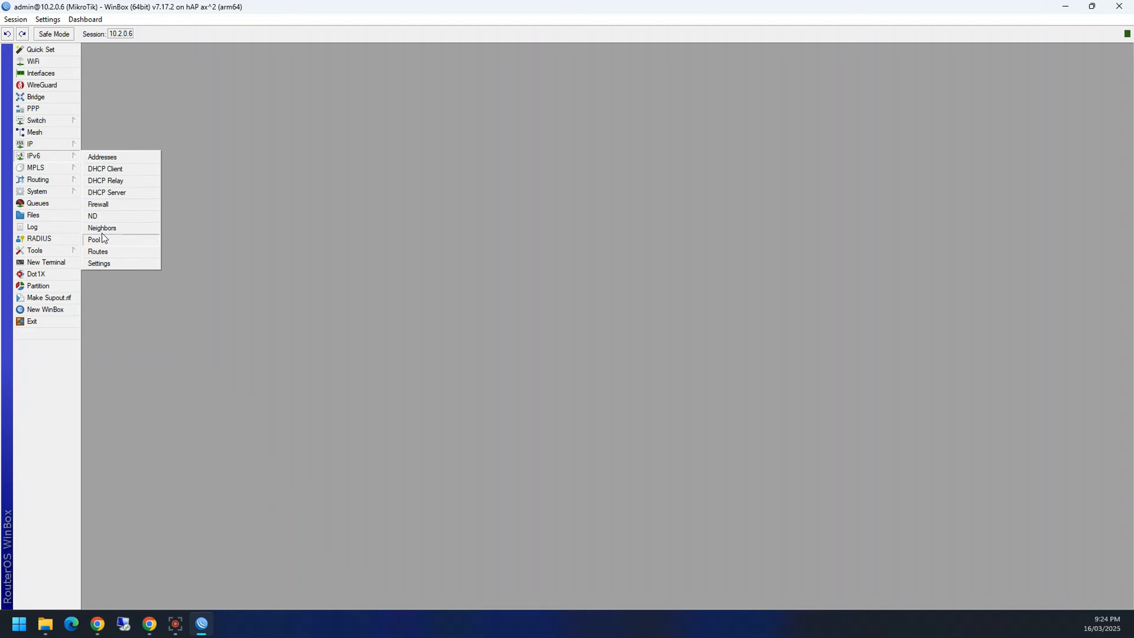
left_click(57, 144)
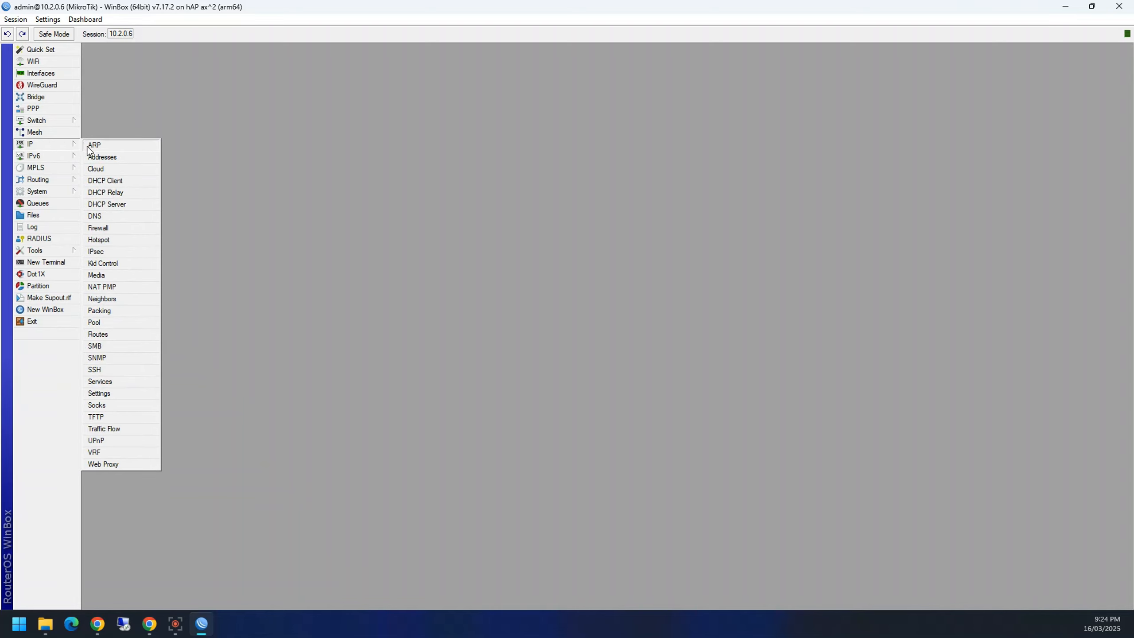
left_click(66, 156)
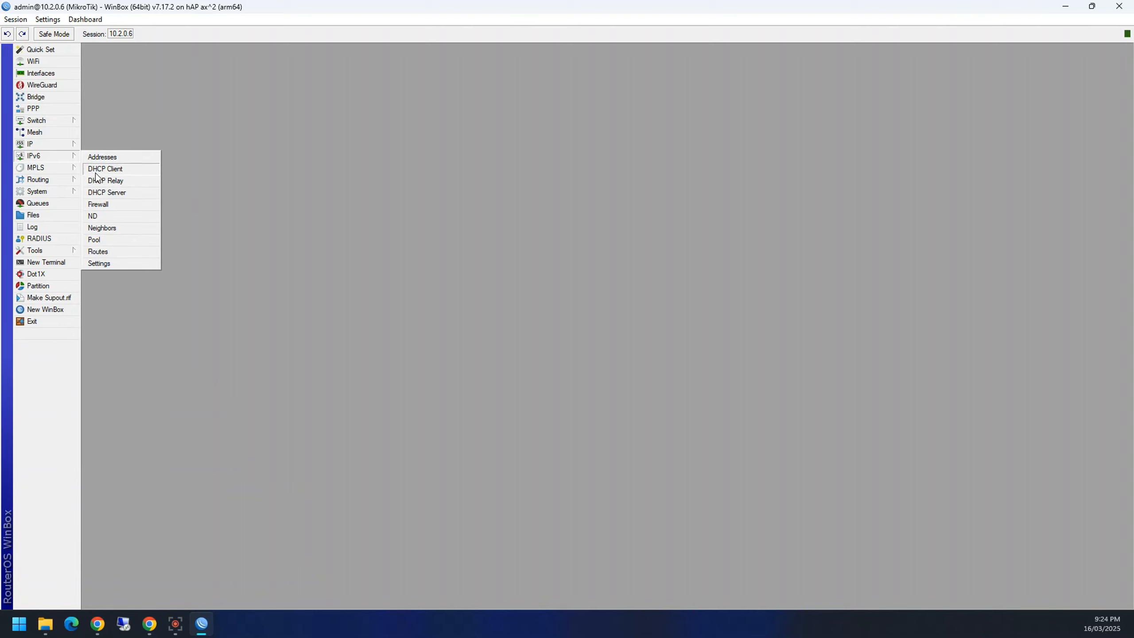
left_click(102, 156)
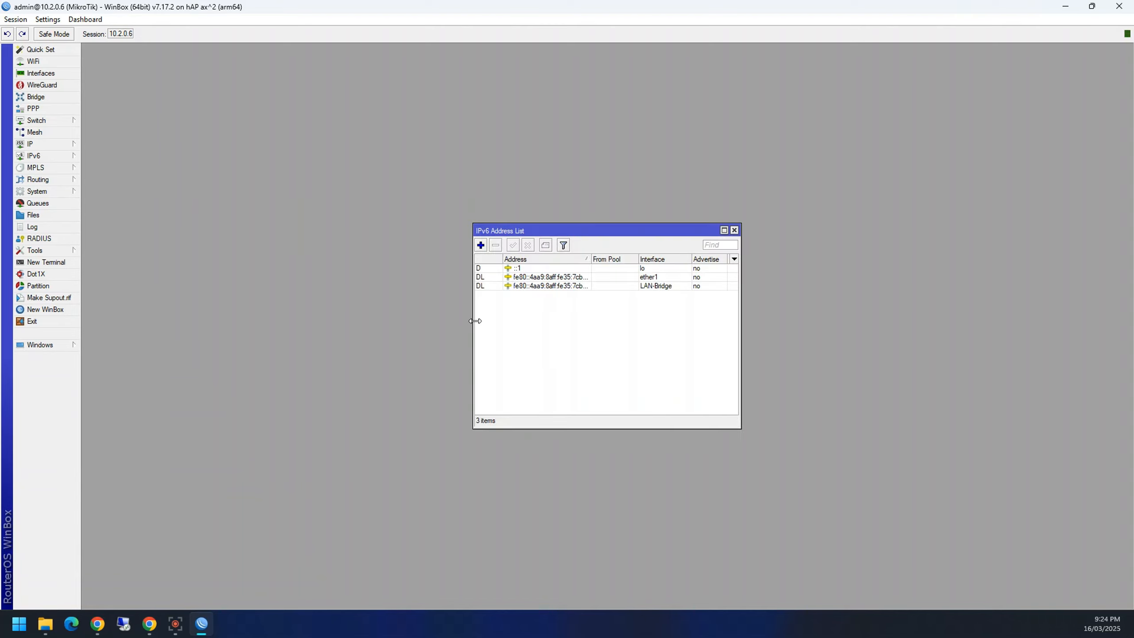
left_click(734, 229)
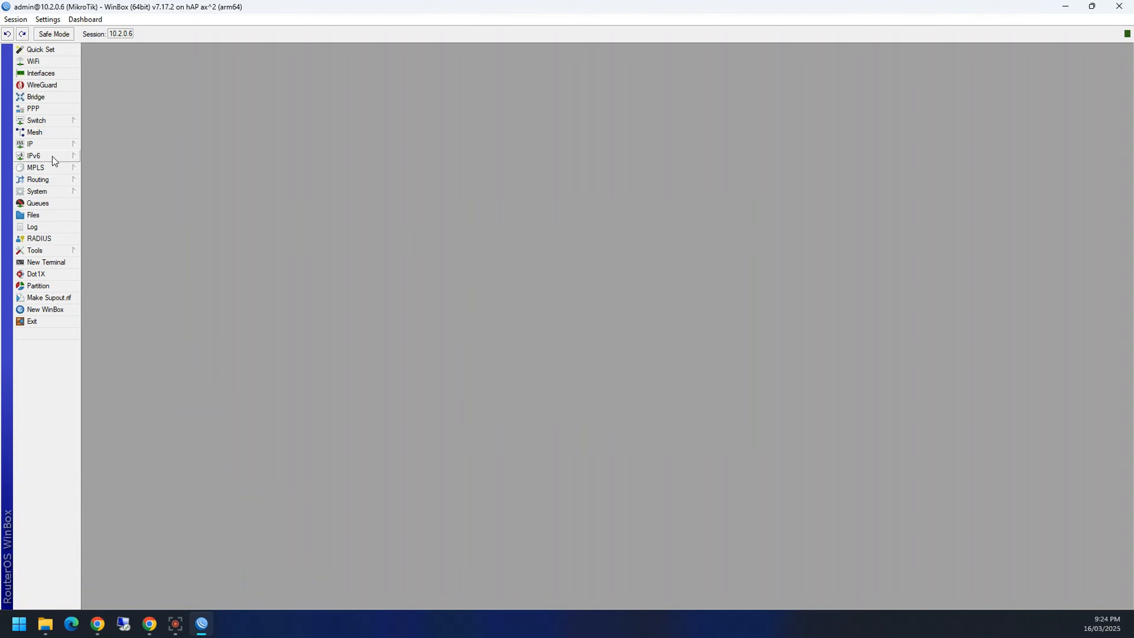
left_click(67, 180)
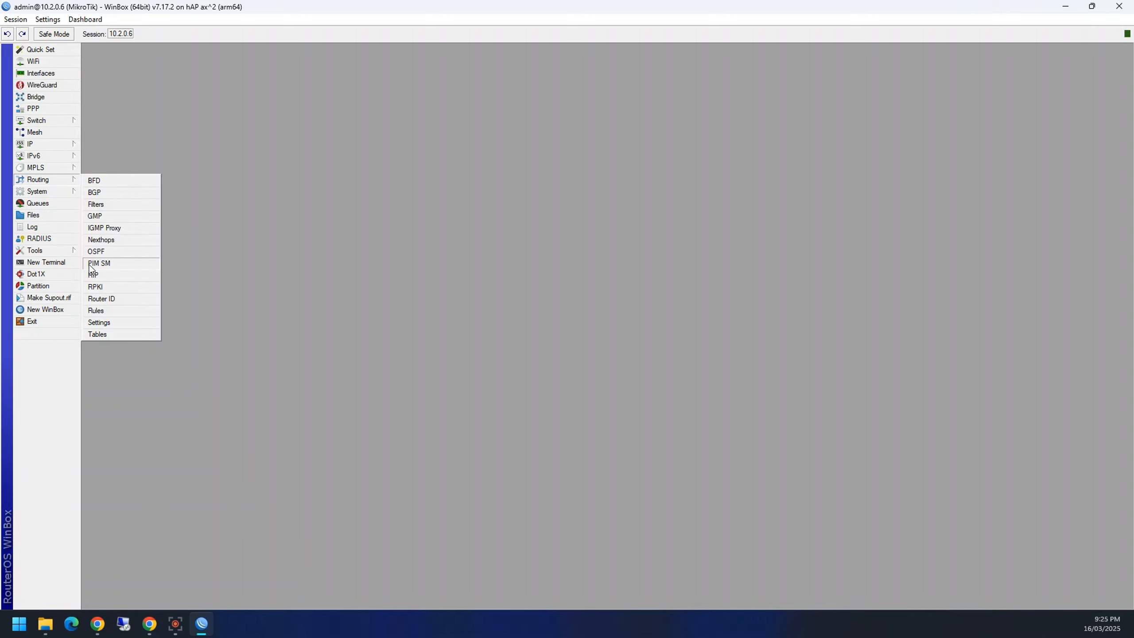
left_click(225, 350)
Step: Check the Queue List's Simple, Interface and Queue Types pages, close it, and open Files
left_click(66, 205)
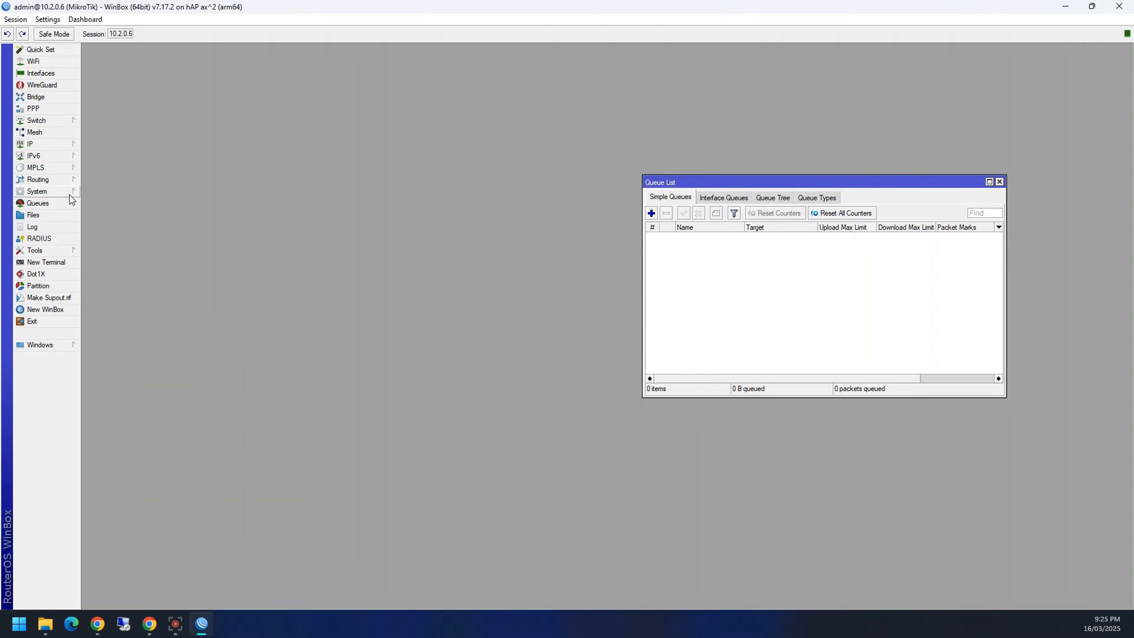
left_click_drag(645, 186, 375, 193)
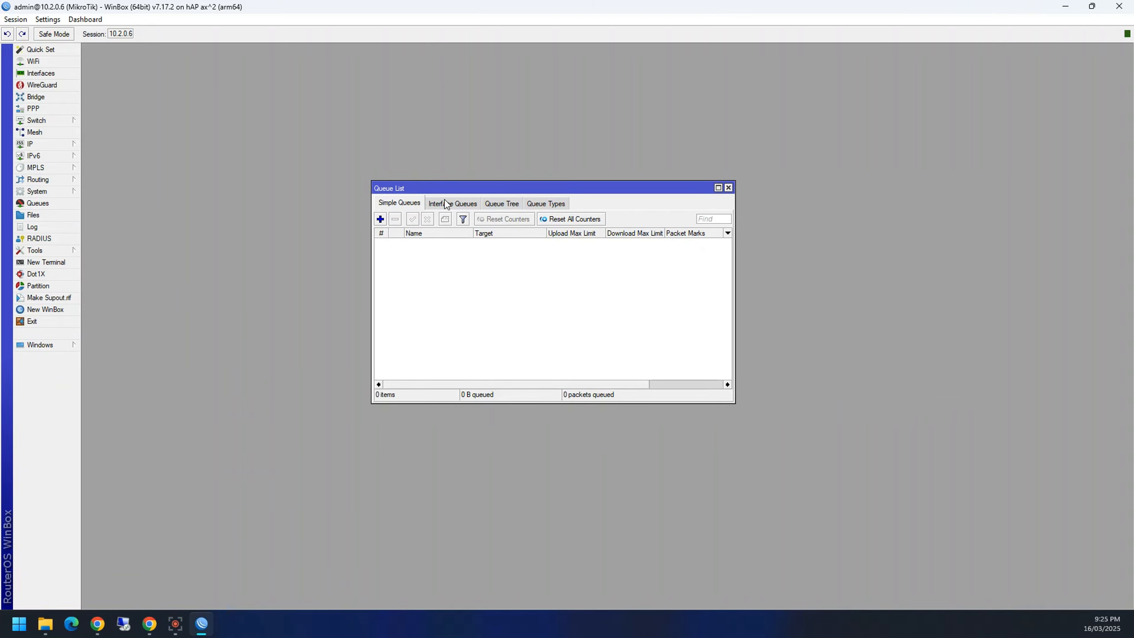
left_click(546, 204)
left_click(445, 204)
left_click(399, 203)
left_click(728, 189)
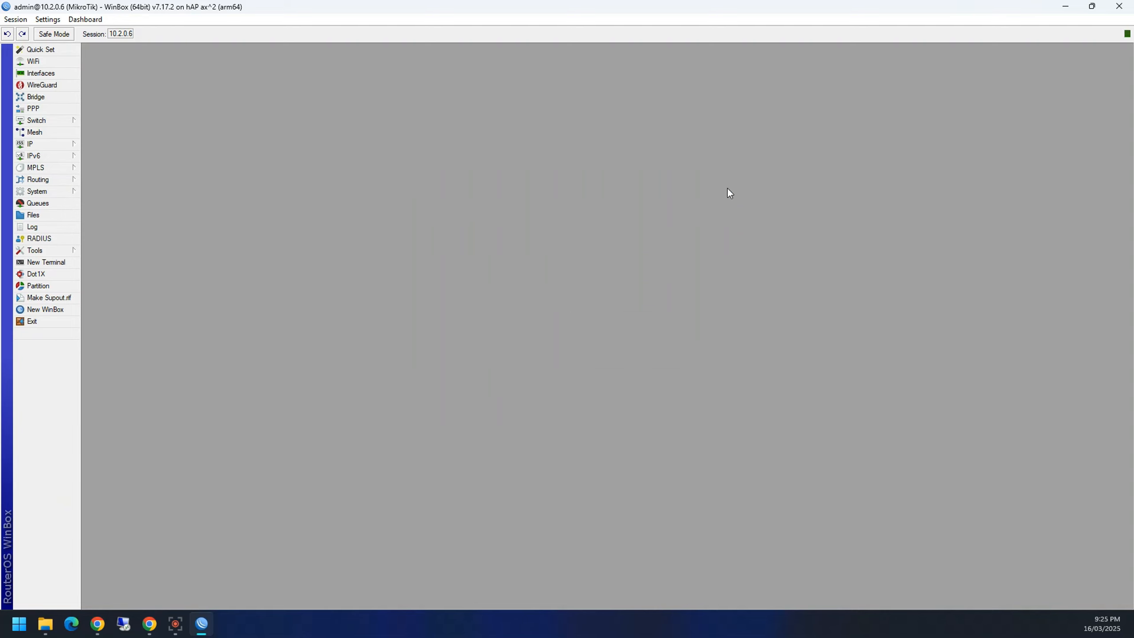
left_click(58, 215)
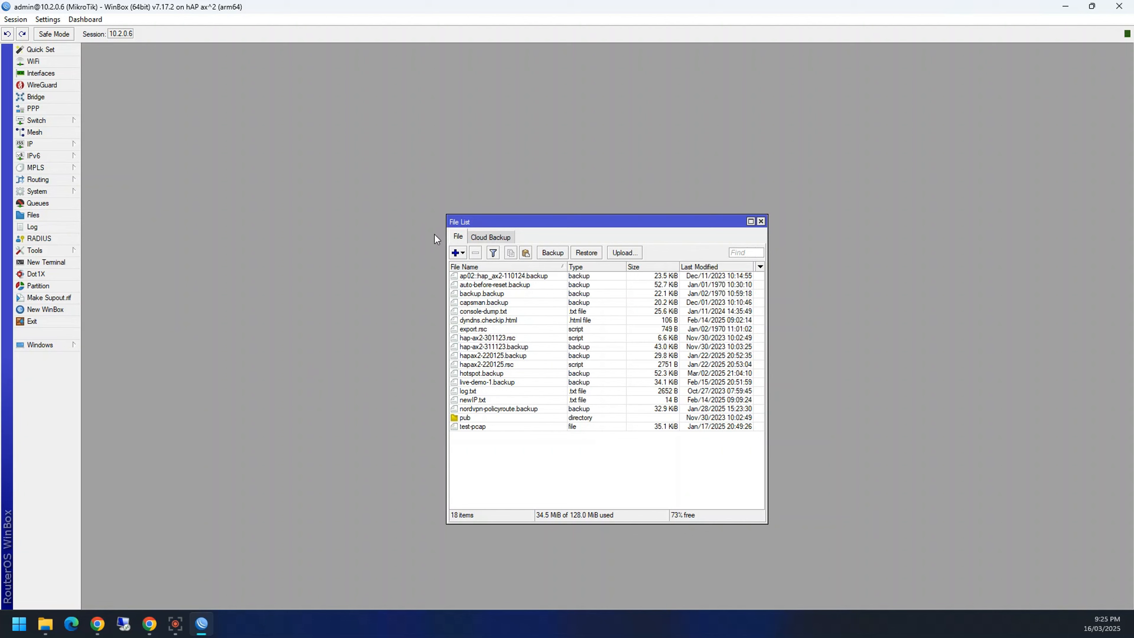
Step: Move the File List, open and cancel Backup and Upload, then restore WinBox to a smaller window
left_click_drag(466, 222, 313, 172)
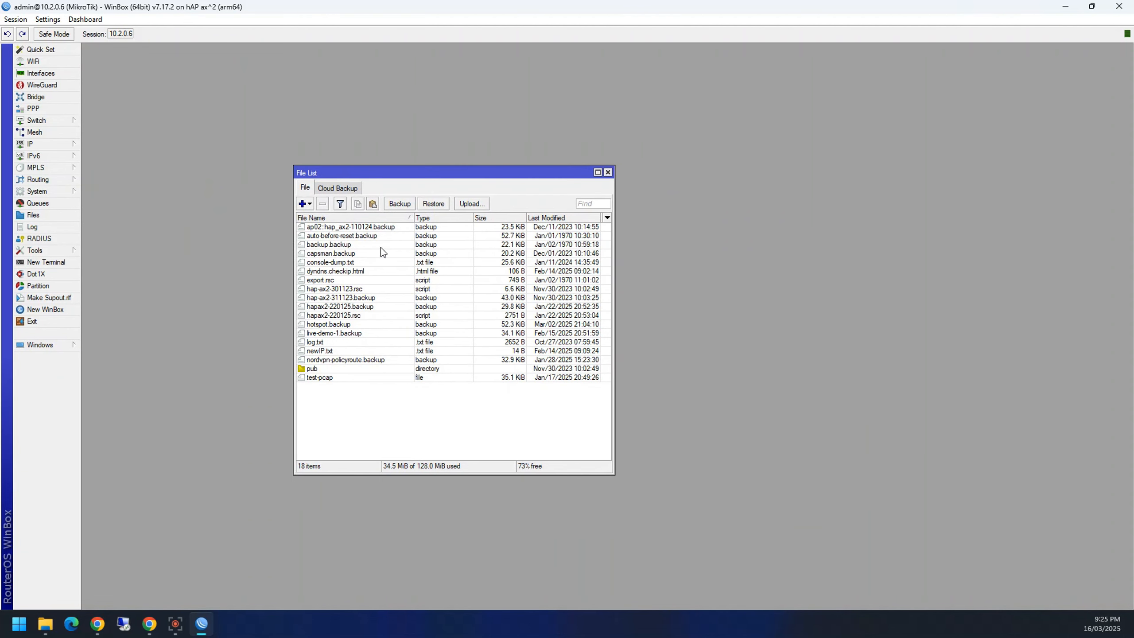
left_click(404, 204)
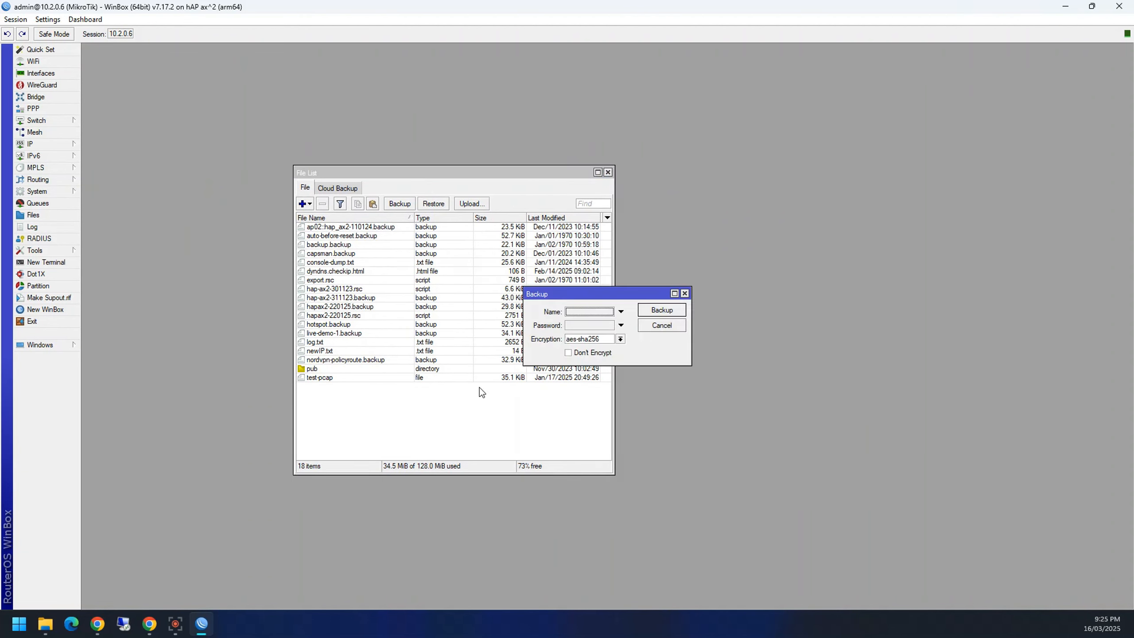
left_click(685, 293)
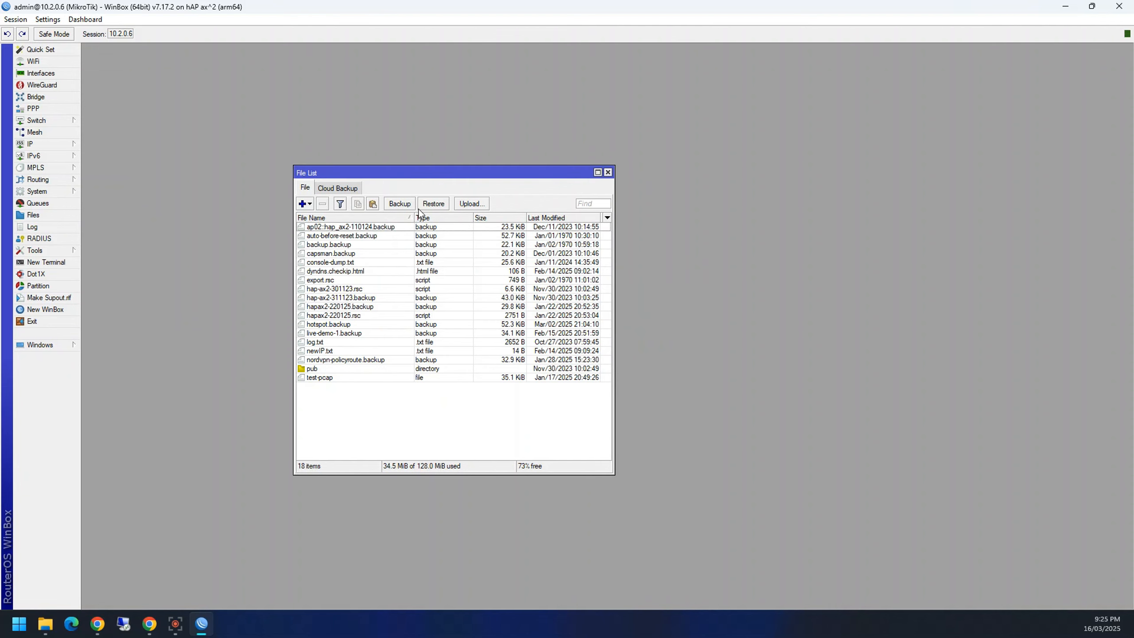
left_click(486, 203)
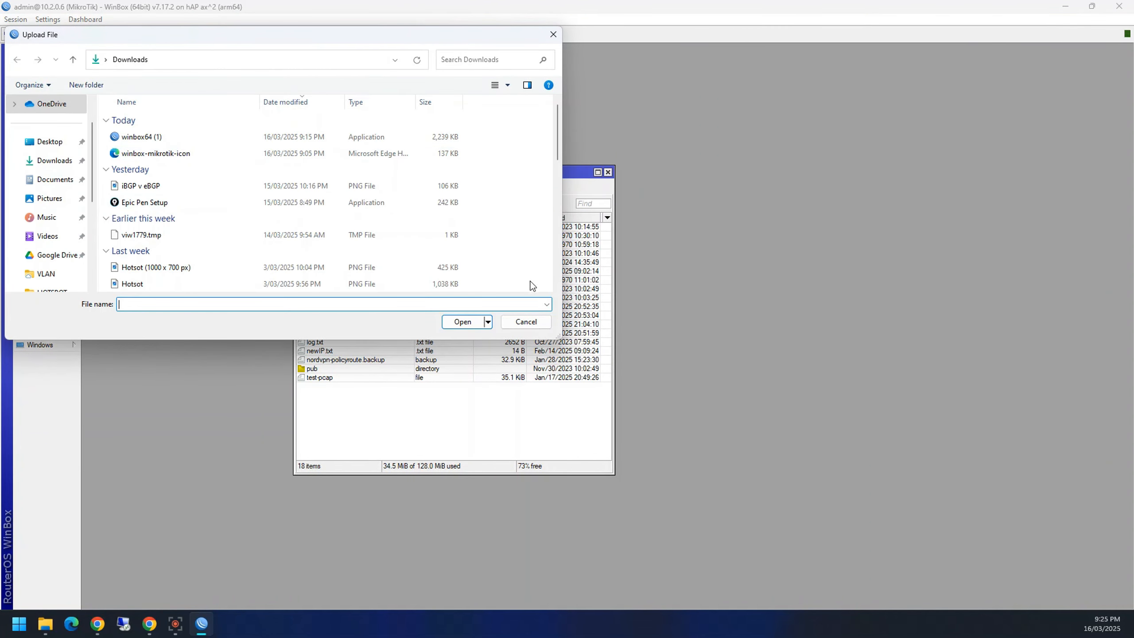
left_click(530, 322)
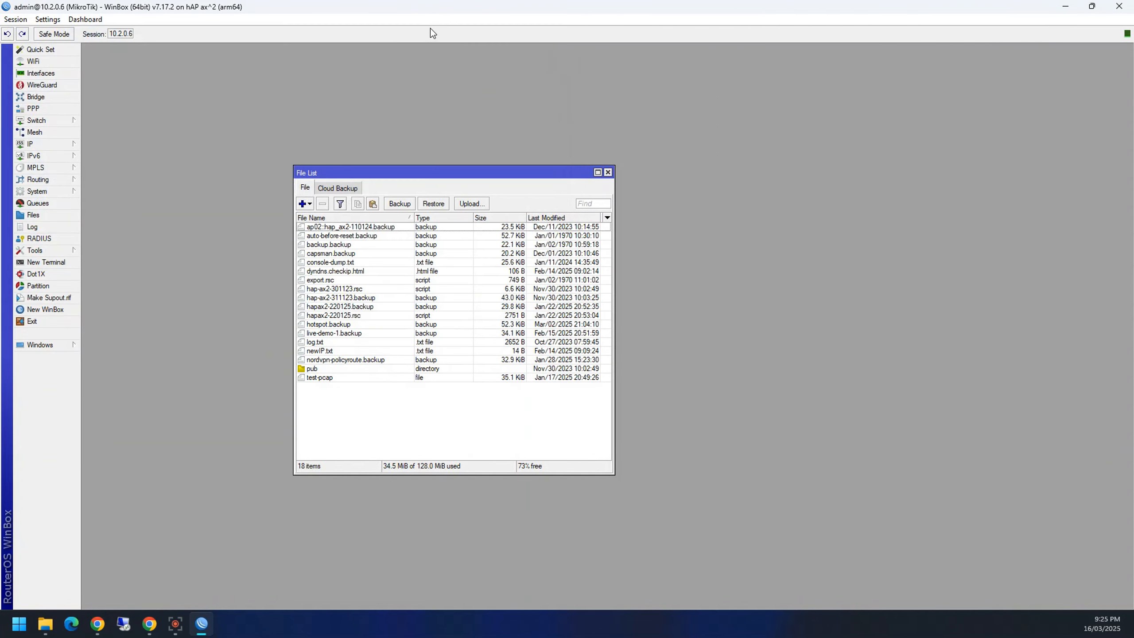
left_click_drag(403, 6, 352, 69)
Step: Minimize Chrome, resize WinBox, and drag export.rsc from the File List onto the desktop
left_click(1066, 11)
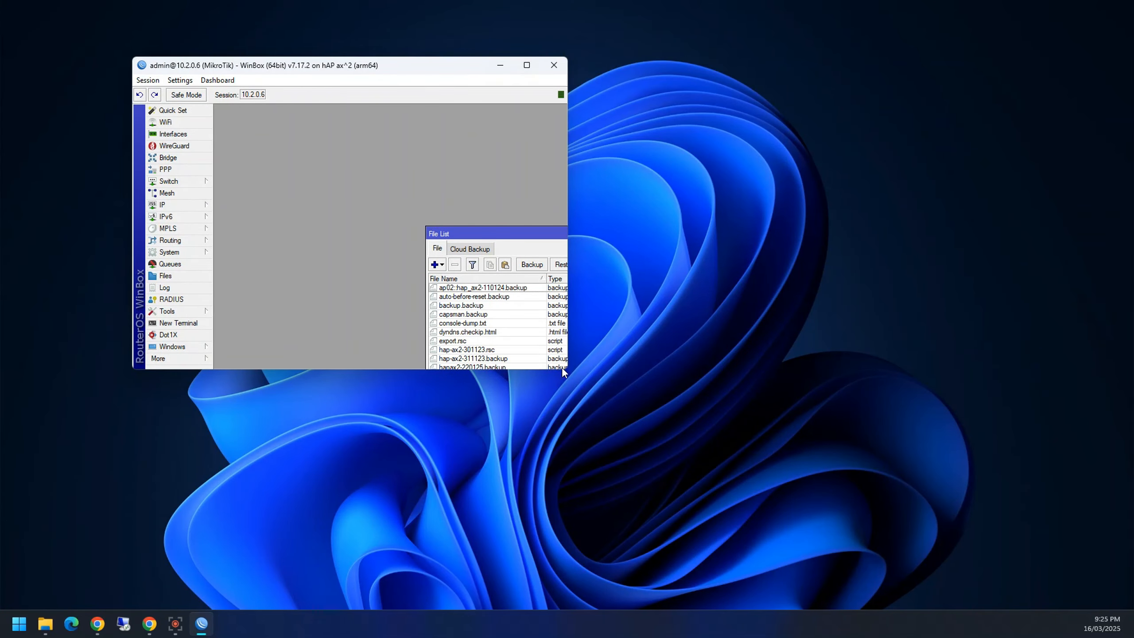
left_click(464, 340)
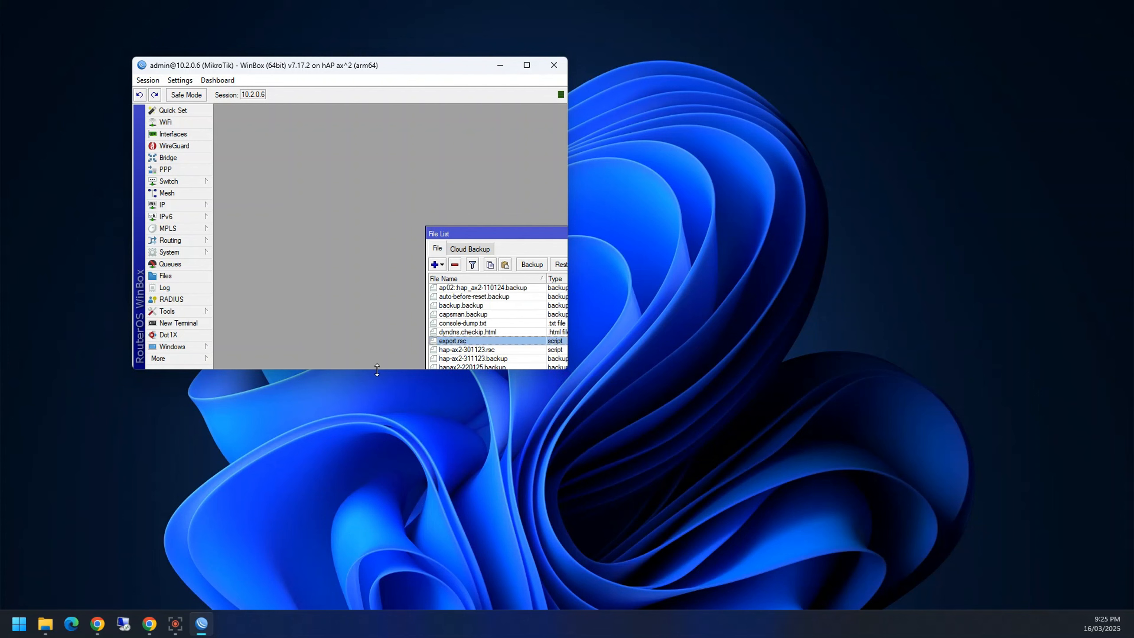
left_click_drag(377, 369, 379, 525)
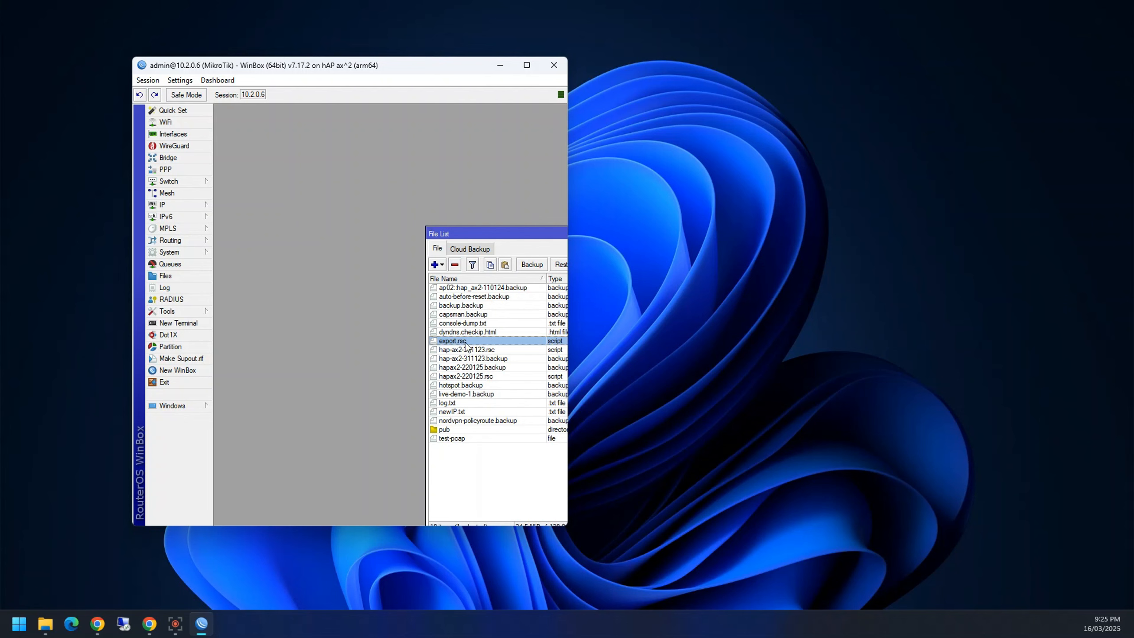
left_click_drag(462, 348, 706, 346)
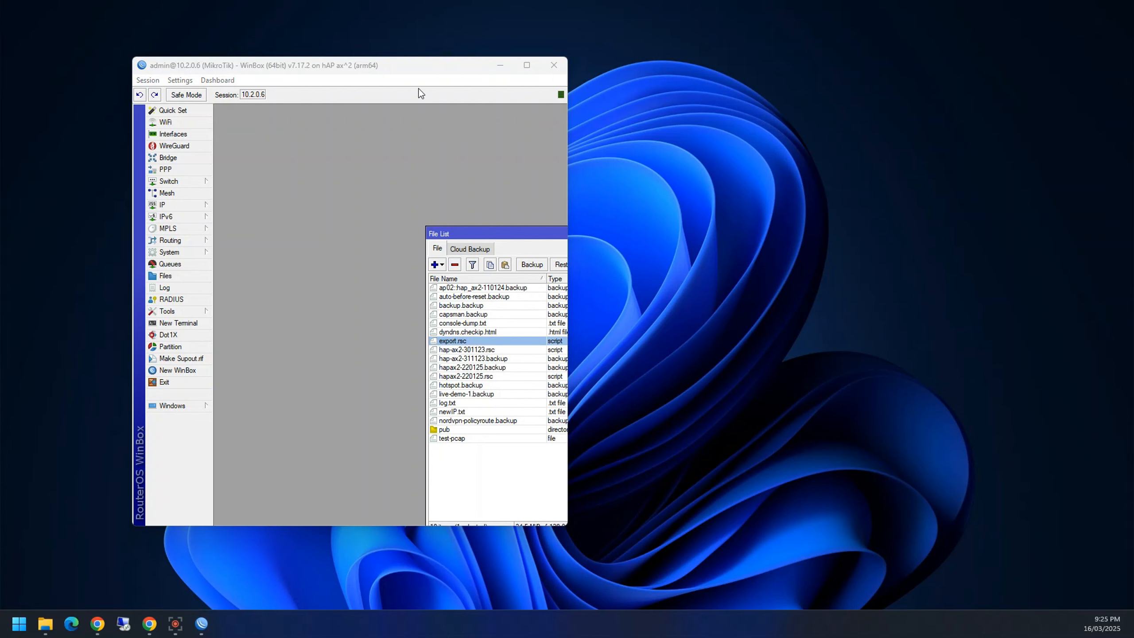
left_click_drag(410, 72, 447, 67)
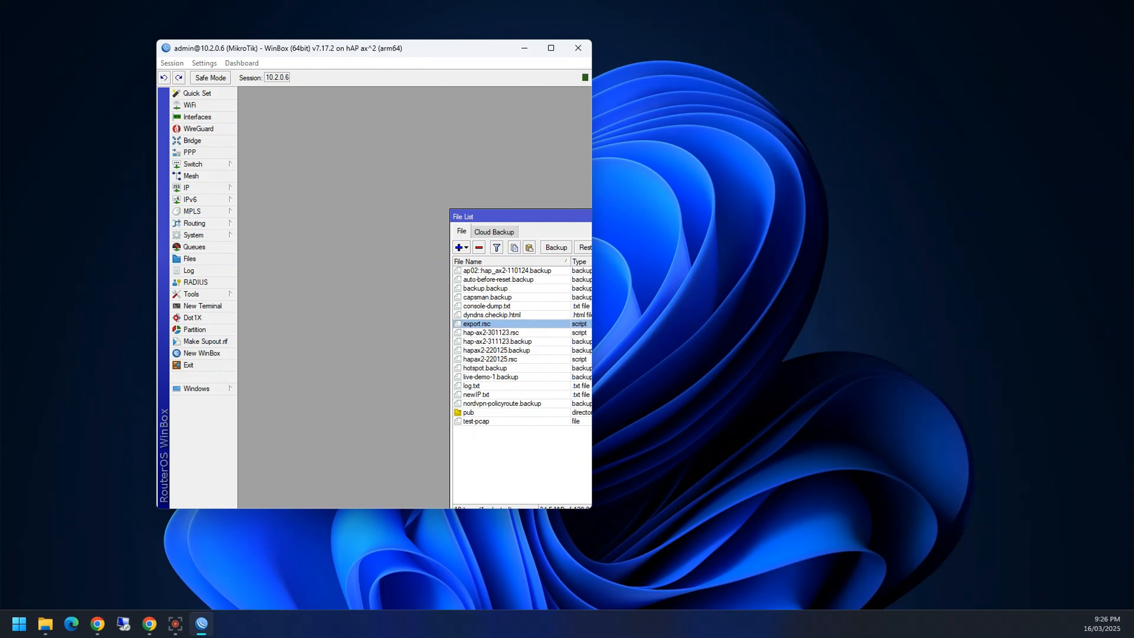
left_click_drag(477, 323, 717, 310)
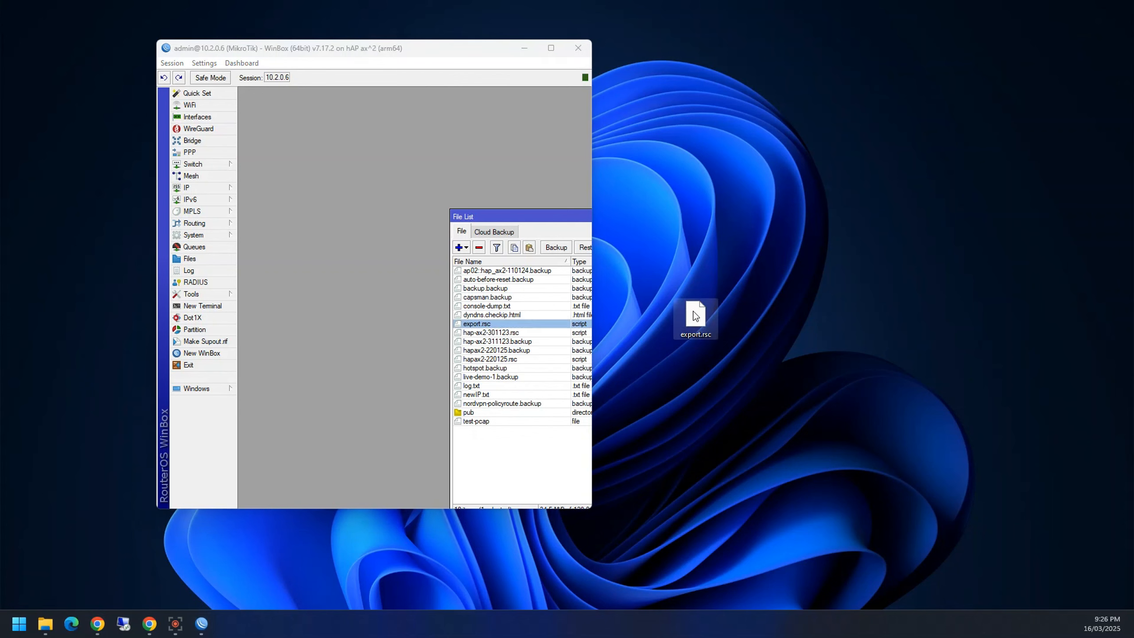
Step: Open the desktop copy of export.rsc in Notepad just once
double_click(695, 315)
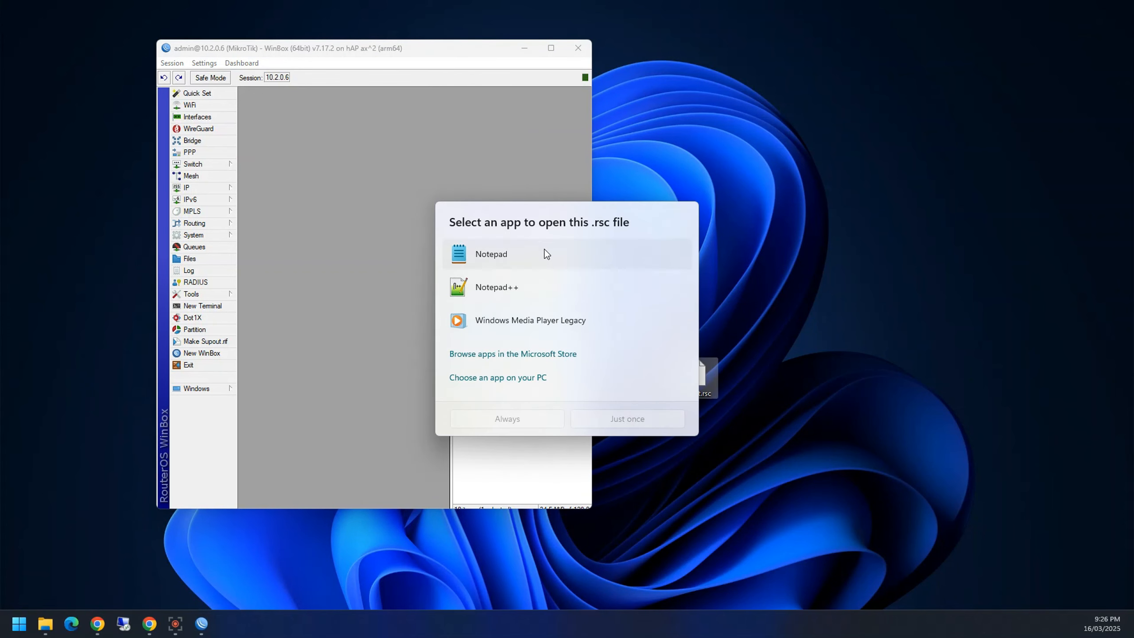
left_click(546, 254)
left_click(600, 425)
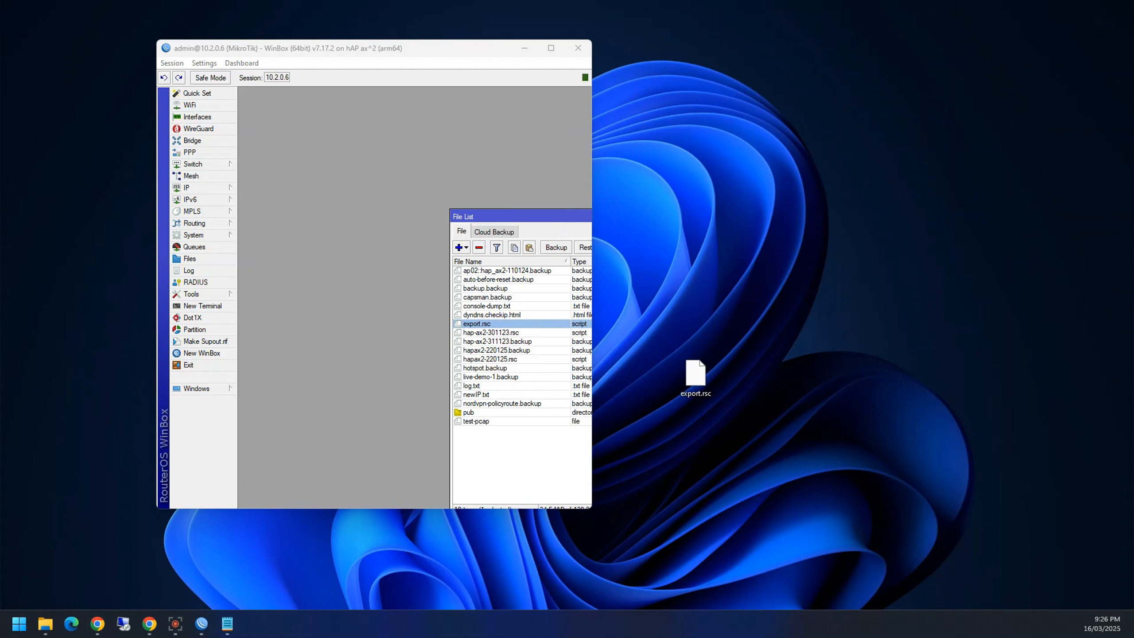
Step: Read the export.rsc configuration in Notepad, close it, and maximize WinBox again
left_click(228, 624)
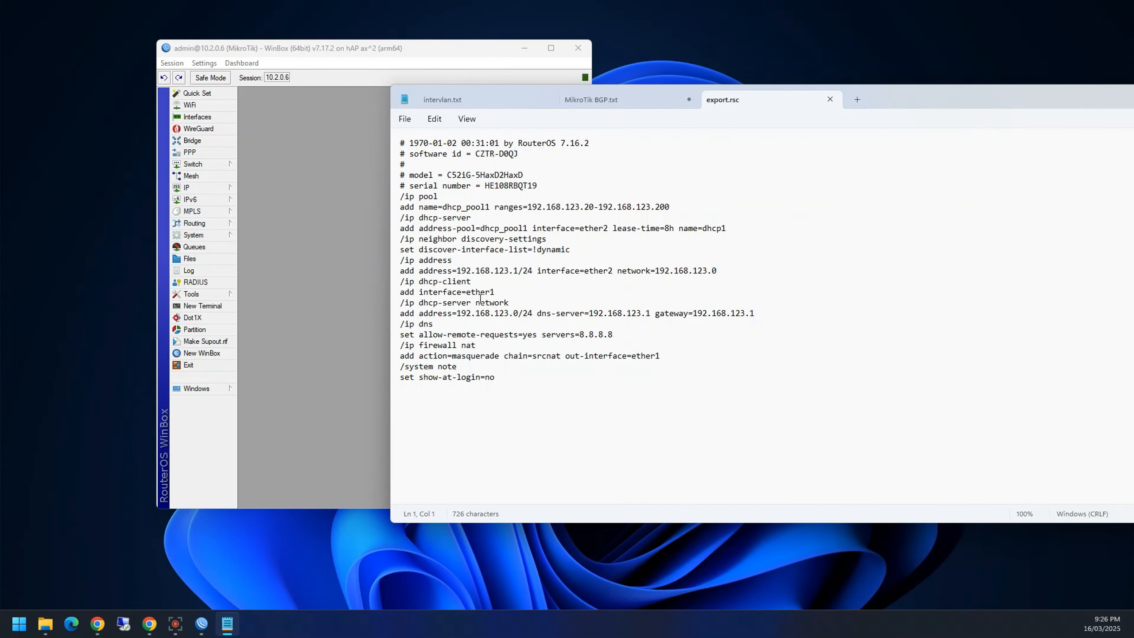
left_click_drag(497, 377, 386, 136)
left_click(549, 388)
key("alt+F4")
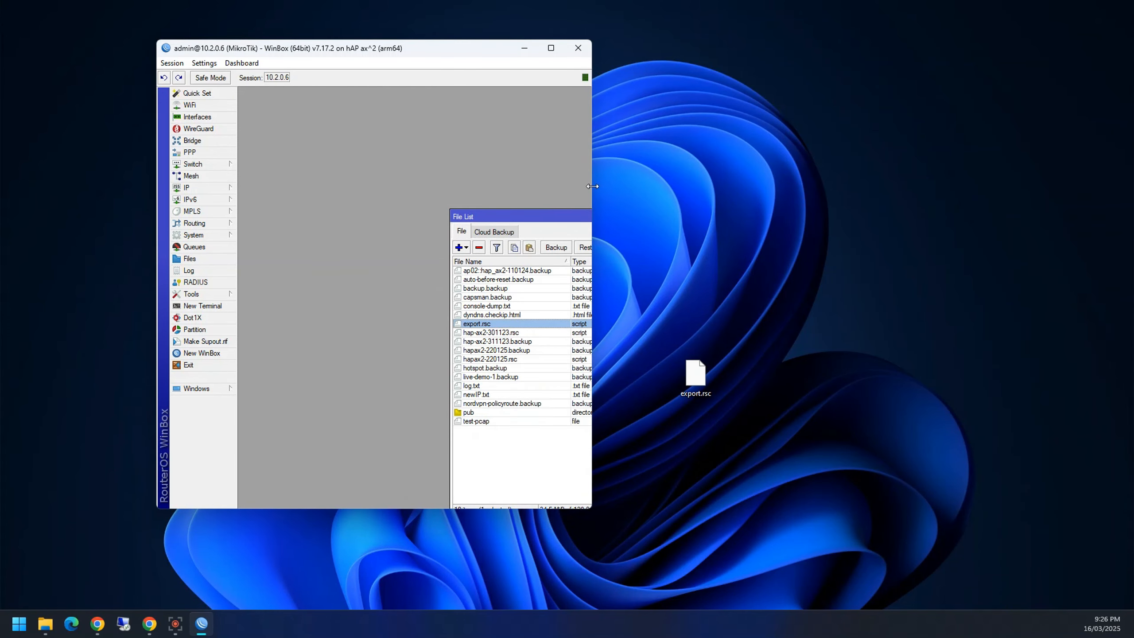
left_click_drag(592, 187, 1088, 186)
left_click(1050, 44)
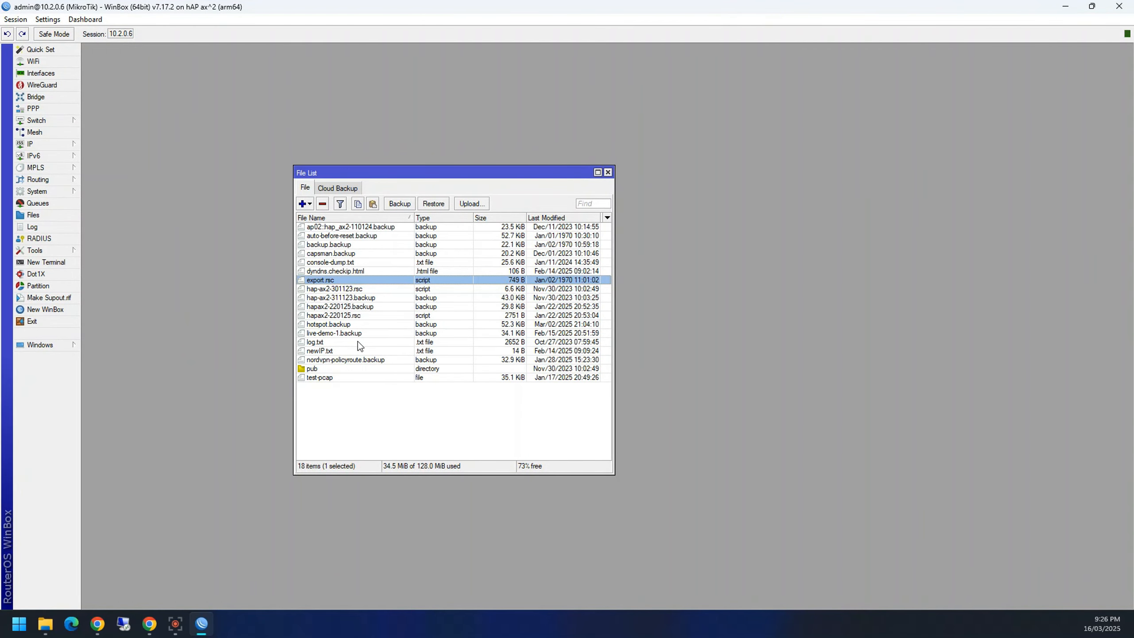
Step: Open a New Terminal, move it aside, and close it
left_click(46, 262)
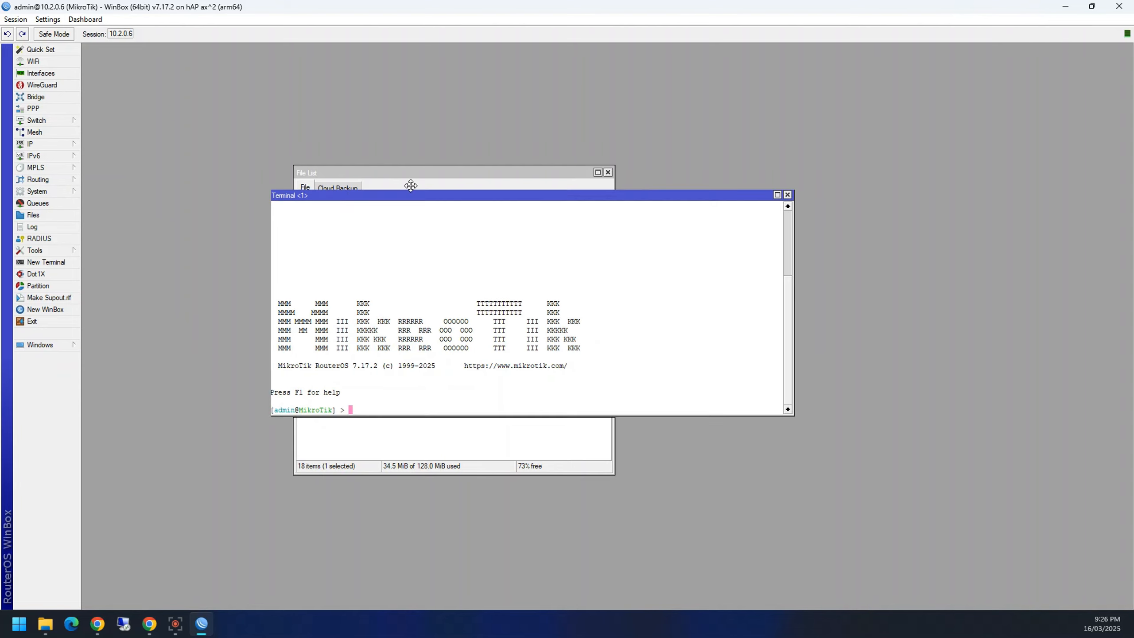
left_click_drag(432, 202, 309, 101)
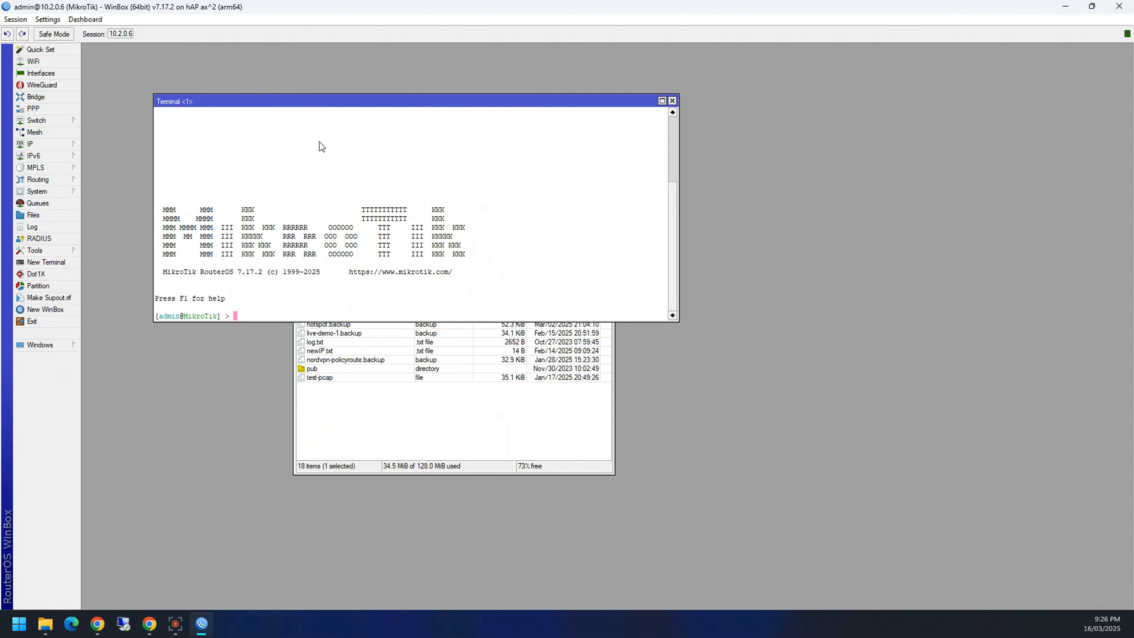
left_click(673, 101)
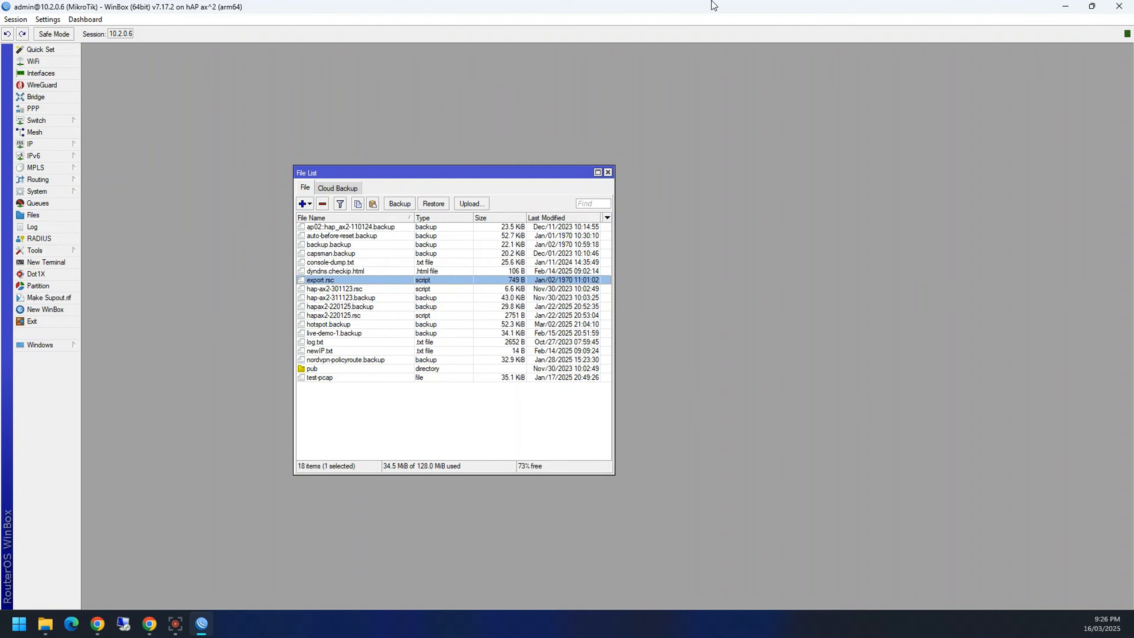
Step: Restore WinBox to a window and open the desktop export.rsc in Notepad
left_click_drag(577, 6, 312, 71)
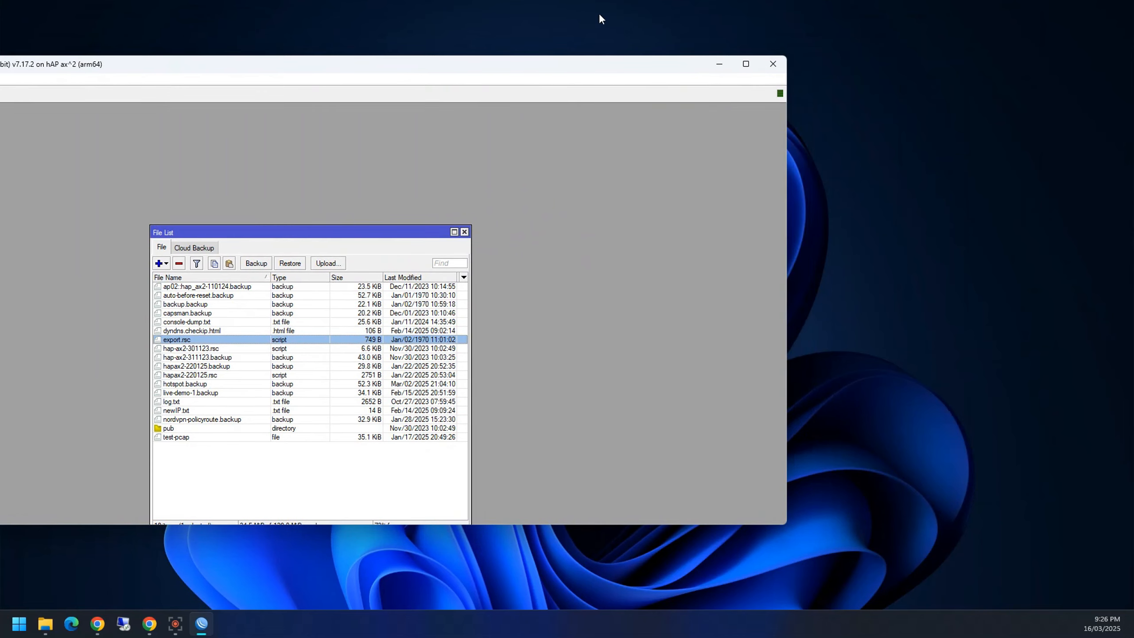
left_click_drag(614, 58, 313, 88)
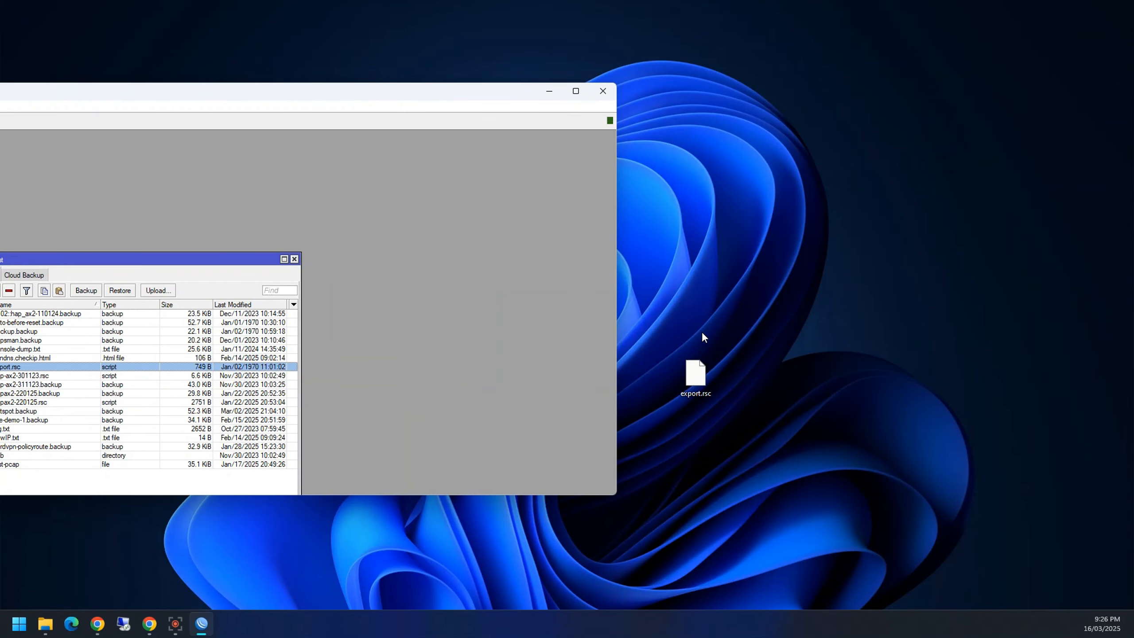
double_click(697, 370)
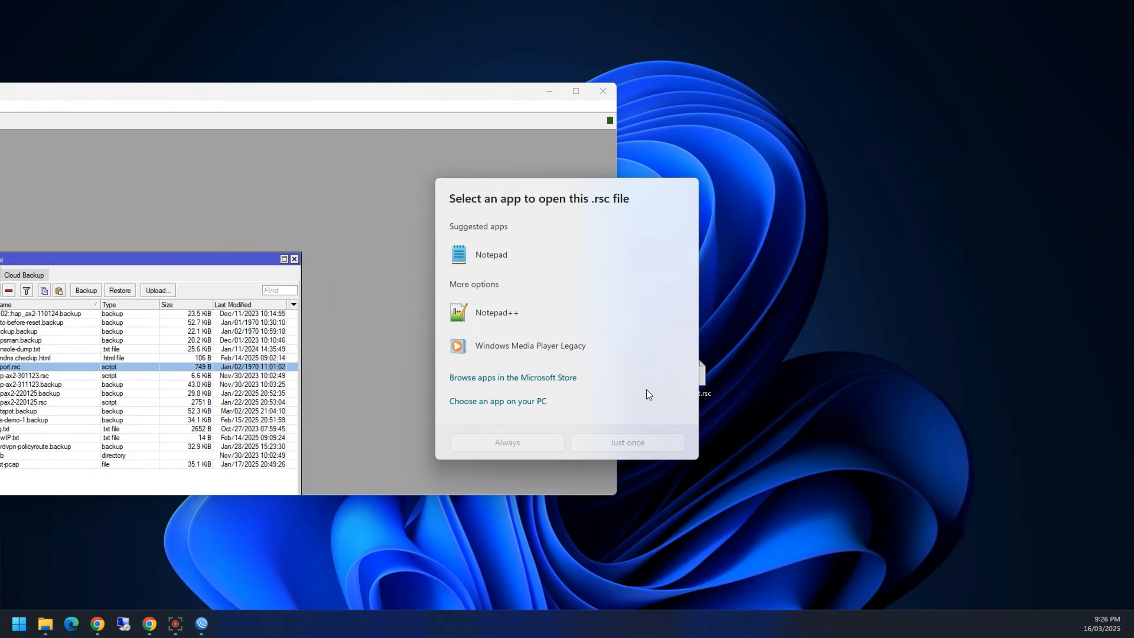
double_click(473, 255)
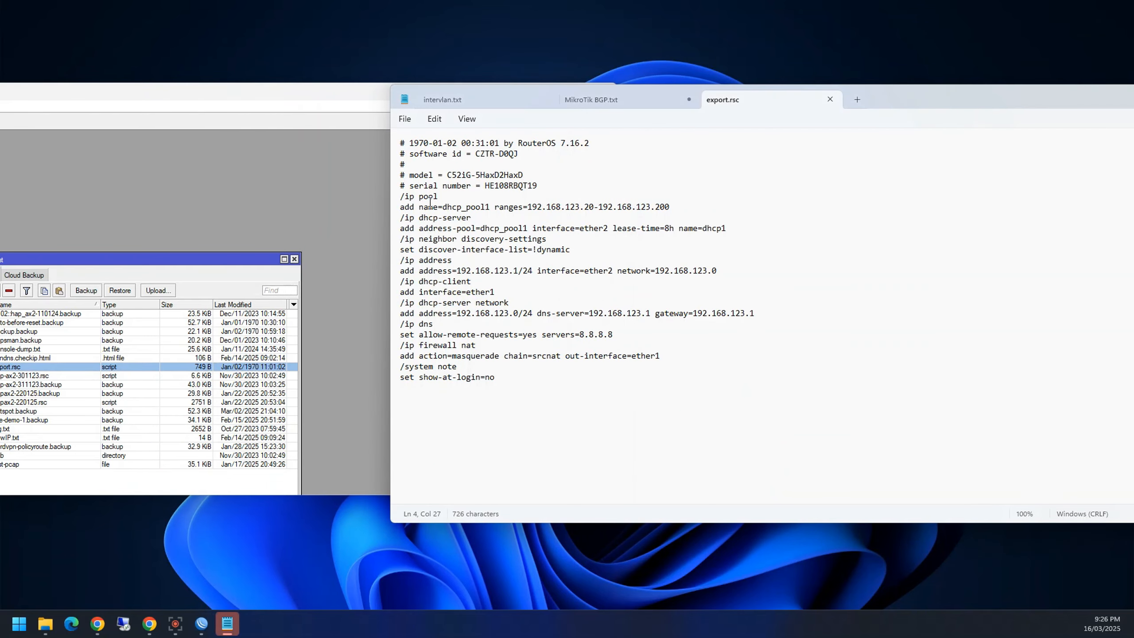
Step: Highlight the config, the ether1 dhcp-client entry and comment headers, then move Notepad aside and maximize WinBox
left_click_drag(531, 373, 400, 175)
left_click(470, 302)
left_click_drag(494, 293, 468, 294)
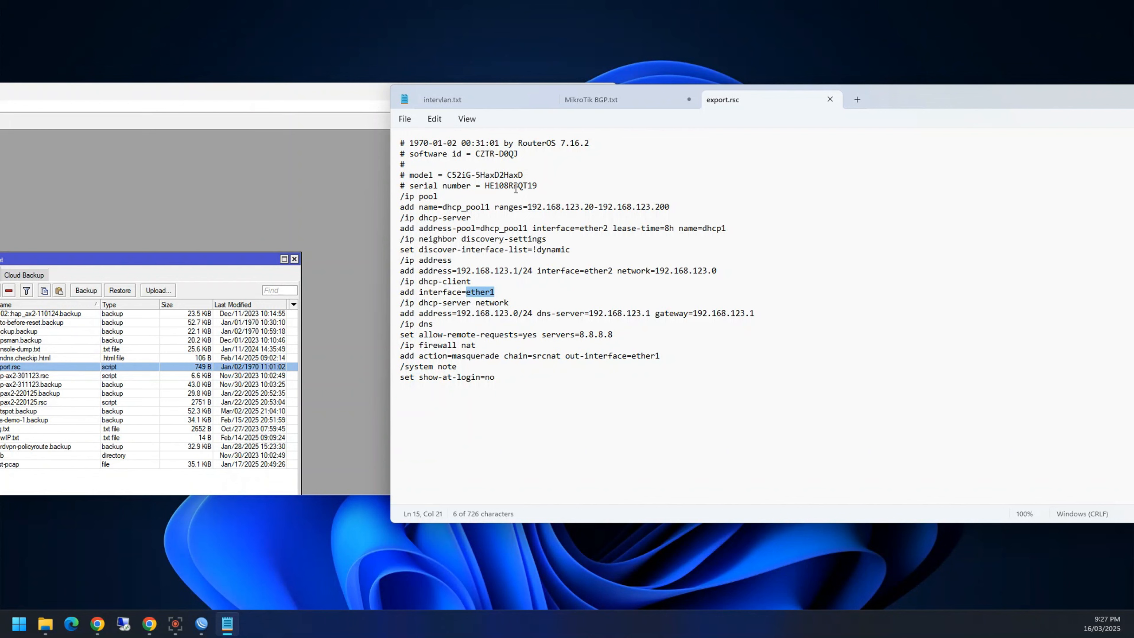
left_click_drag(524, 176, 337, 117)
left_click(404, 143)
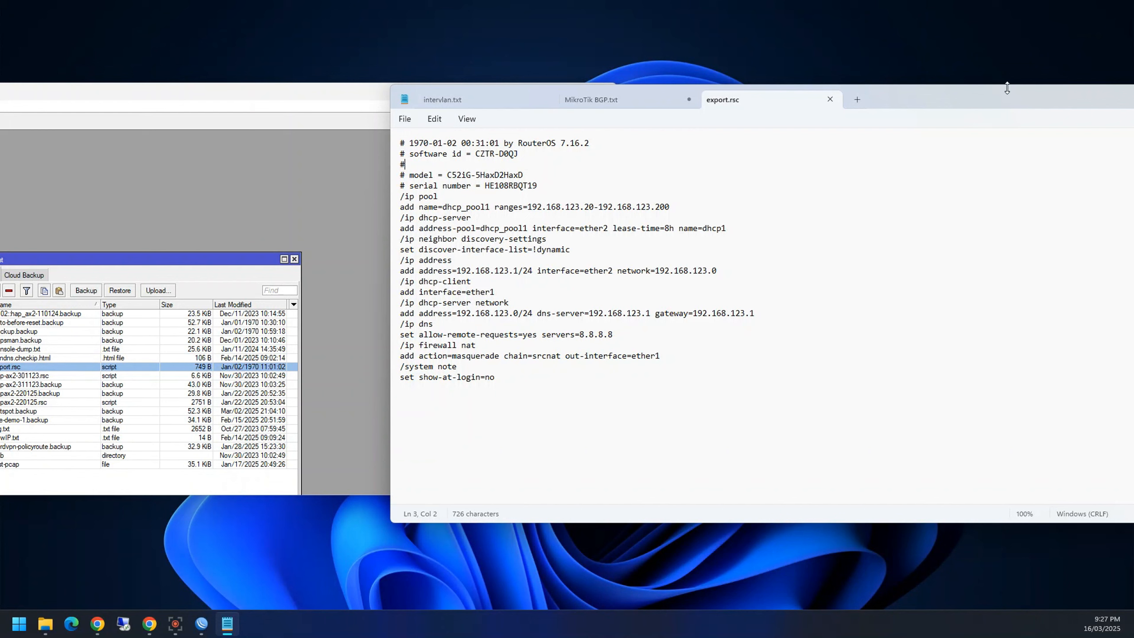
left_click_drag(405, 143, 382, 181)
left_click_drag(846, 108, 1133, 111)
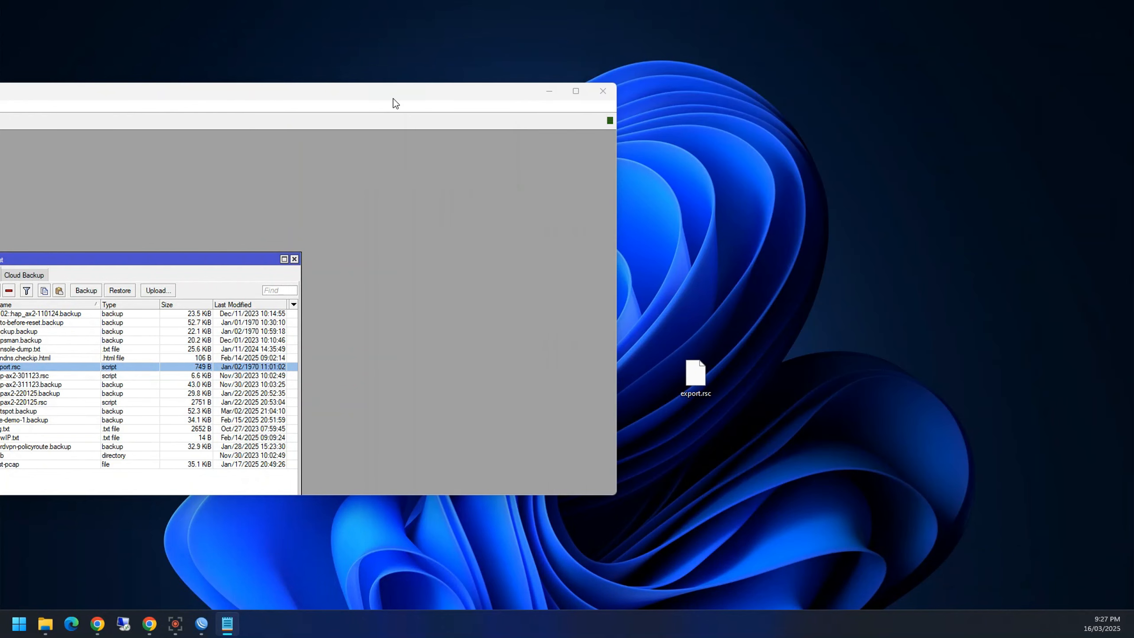
left_click_drag(393, 99, 625, 2)
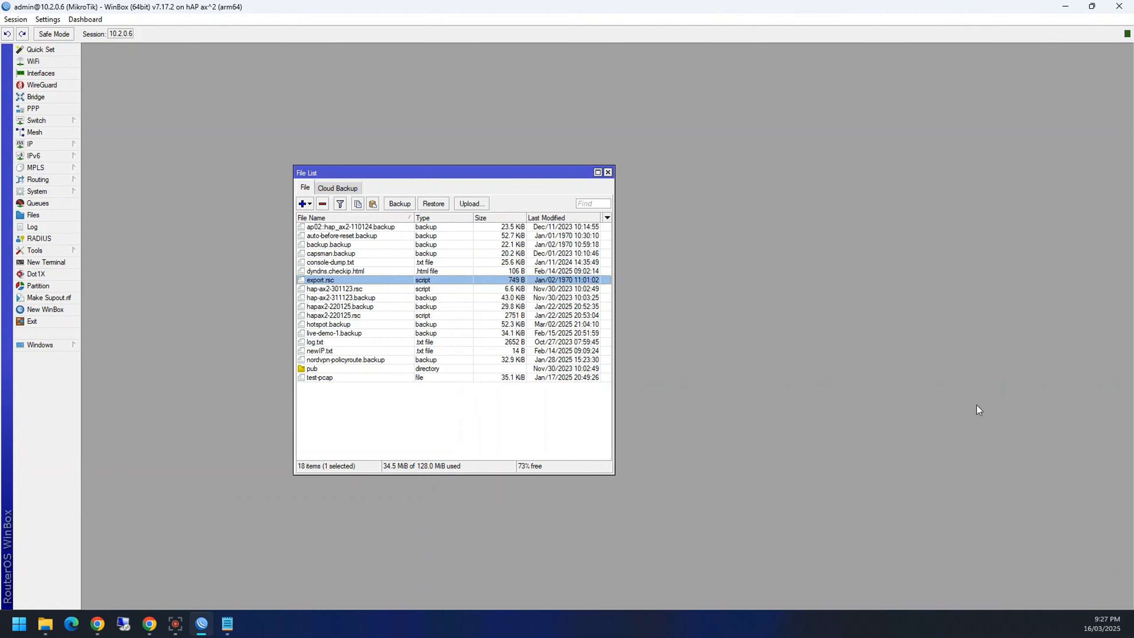
Step: Deselect export.rsc, scroll the MikroTik download page, and restore WinBox to a smaller window
left_click(379, 397)
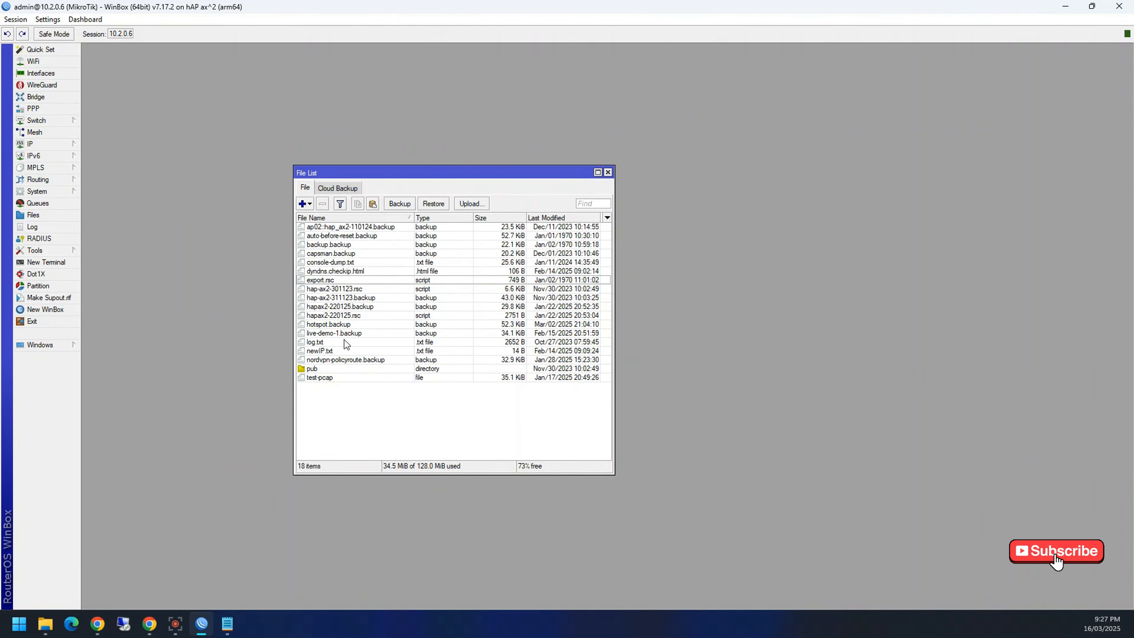
left_click(149, 633)
scroll(397, 431, "down", 5)
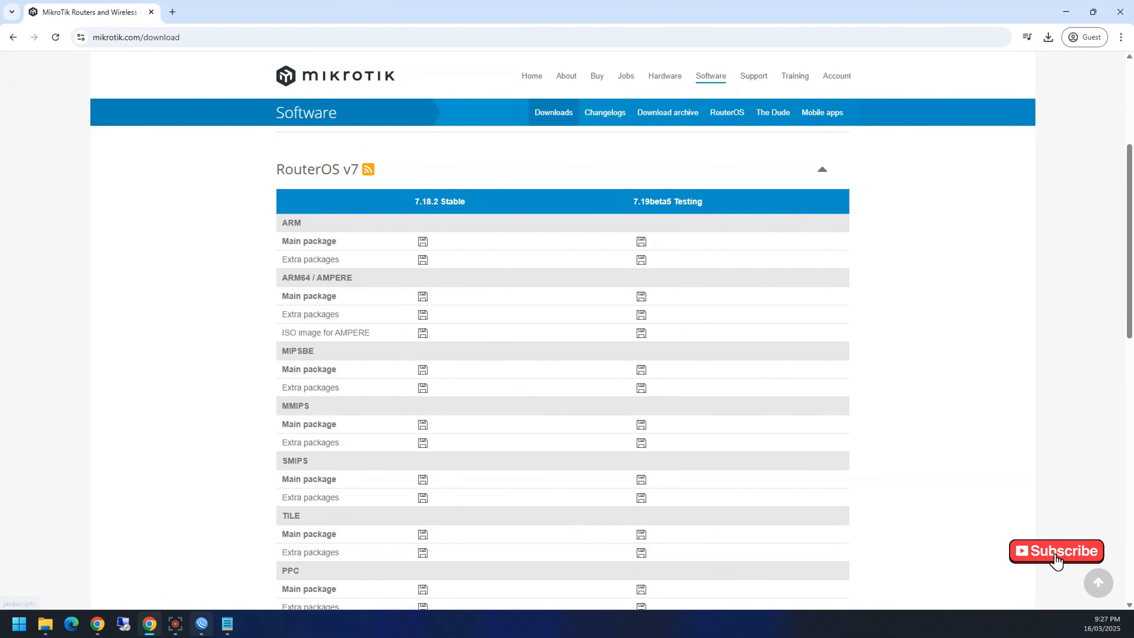
left_click(202, 623)
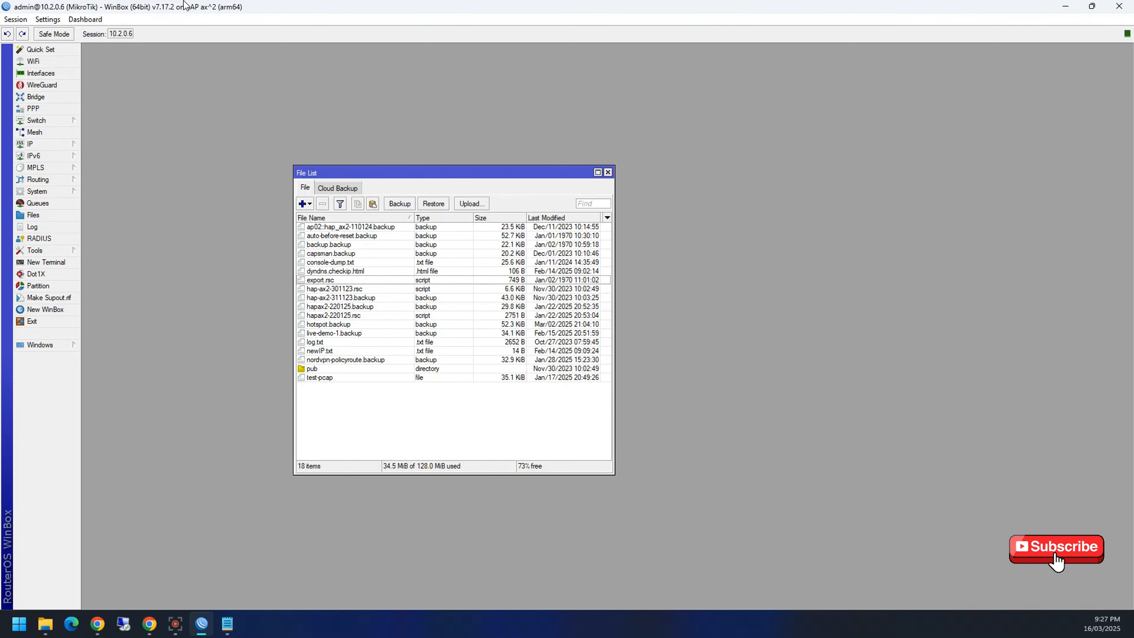
double_click(239, 8)
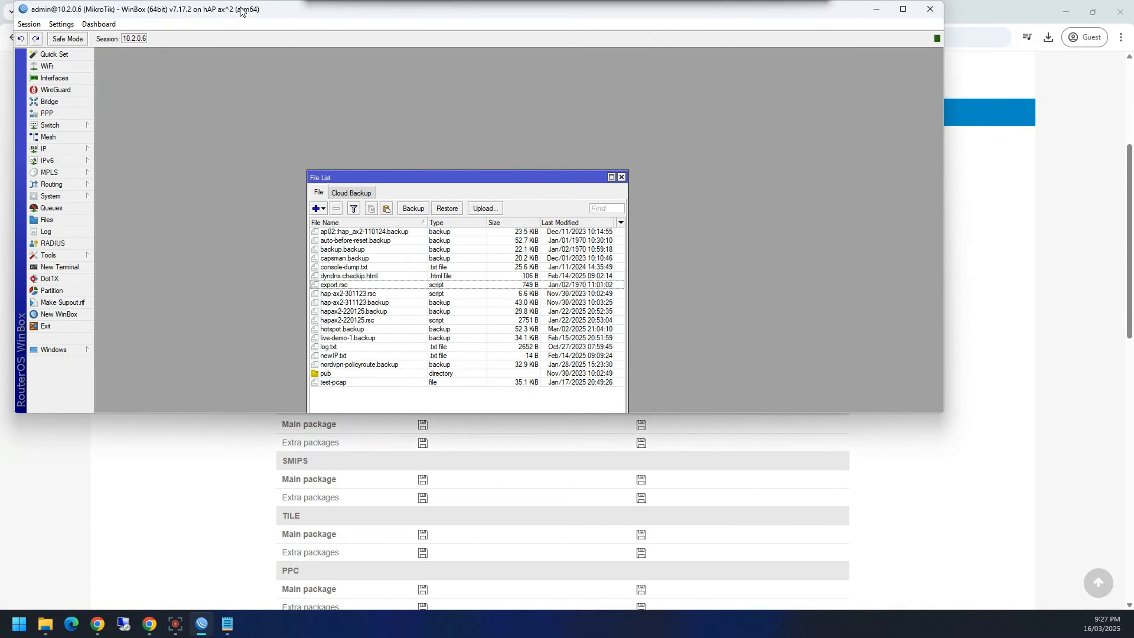
left_click_drag(236, 11, 242, 43)
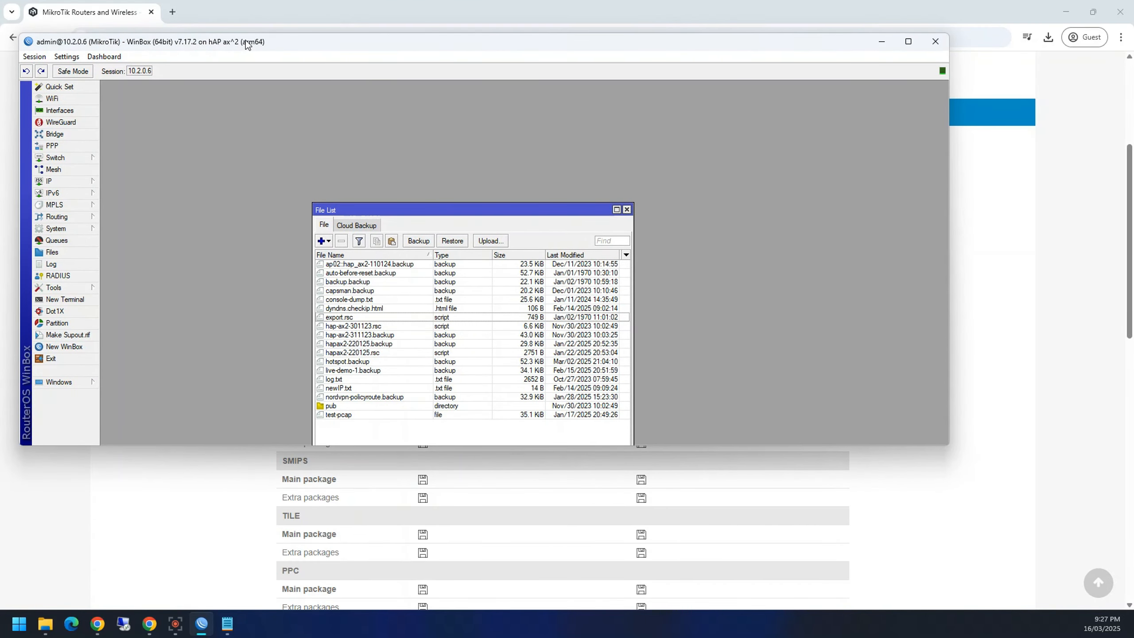
Step: Start the ARM64 stable main package download, cancel saving over routeros-7.16.1-arm64.npk, and minimize Chrome
left_click(161, 599)
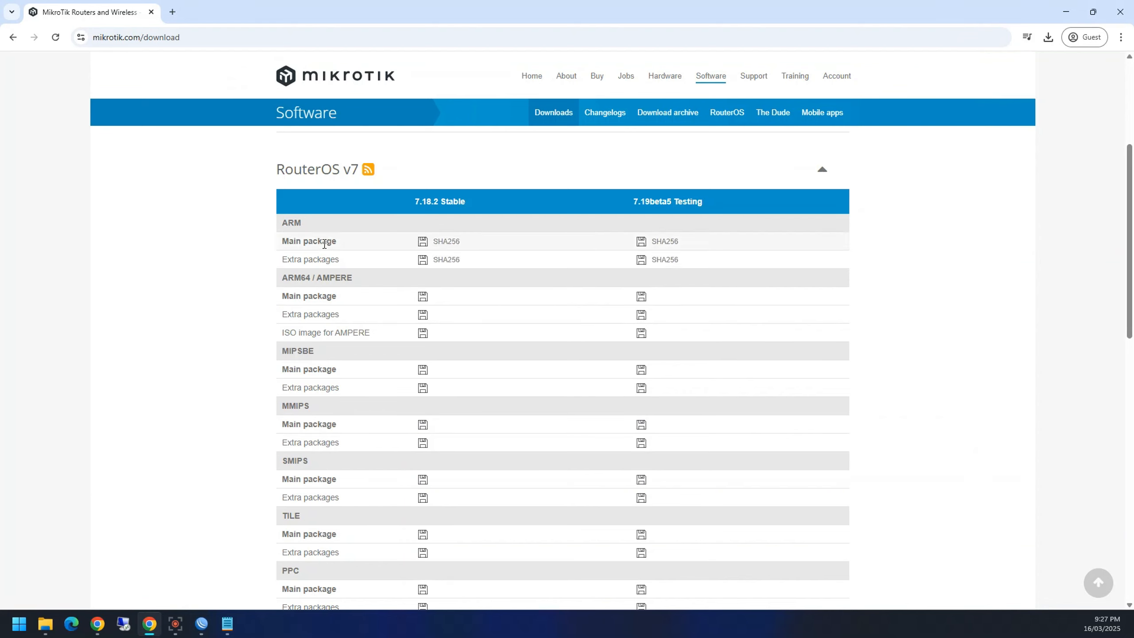
left_click(422, 296)
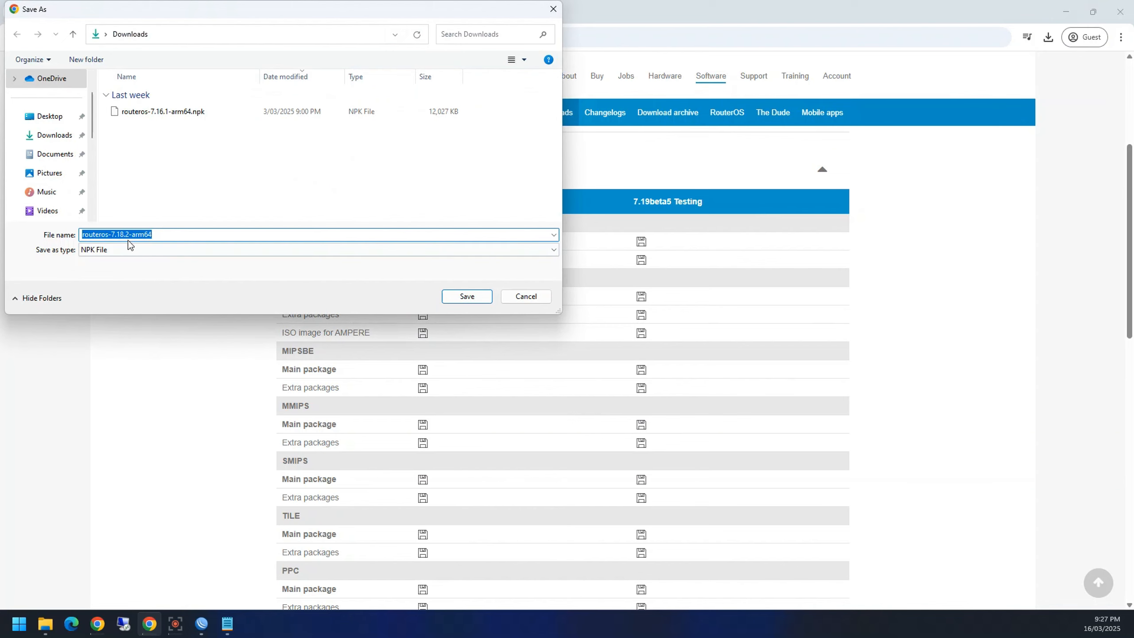
left_click(207, 115)
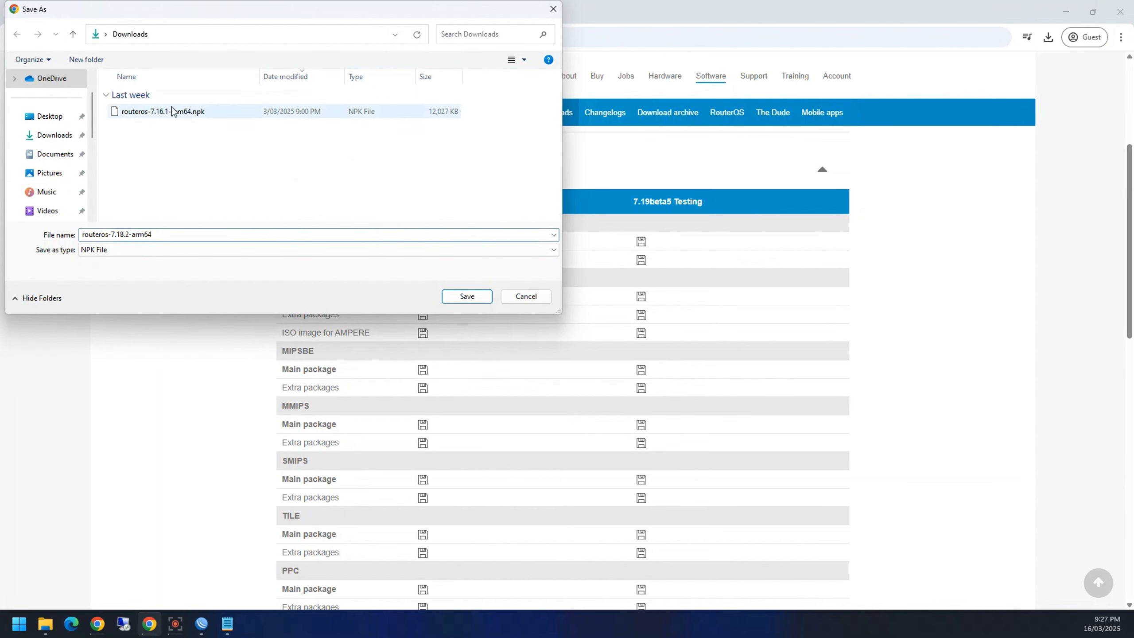
left_click(525, 302)
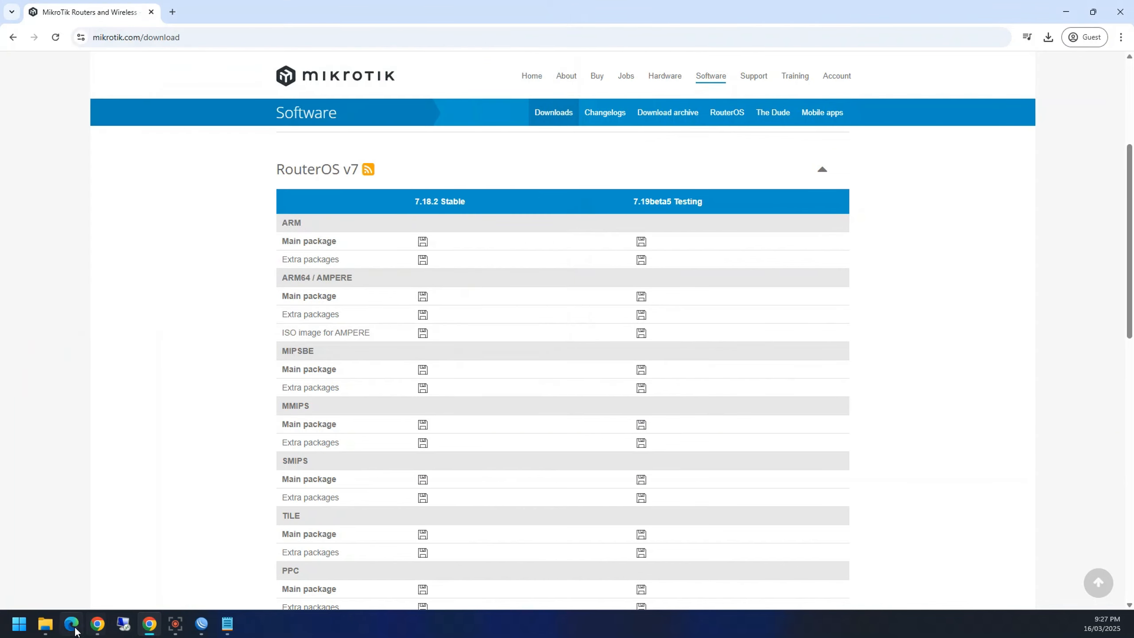
left_click(53, 628)
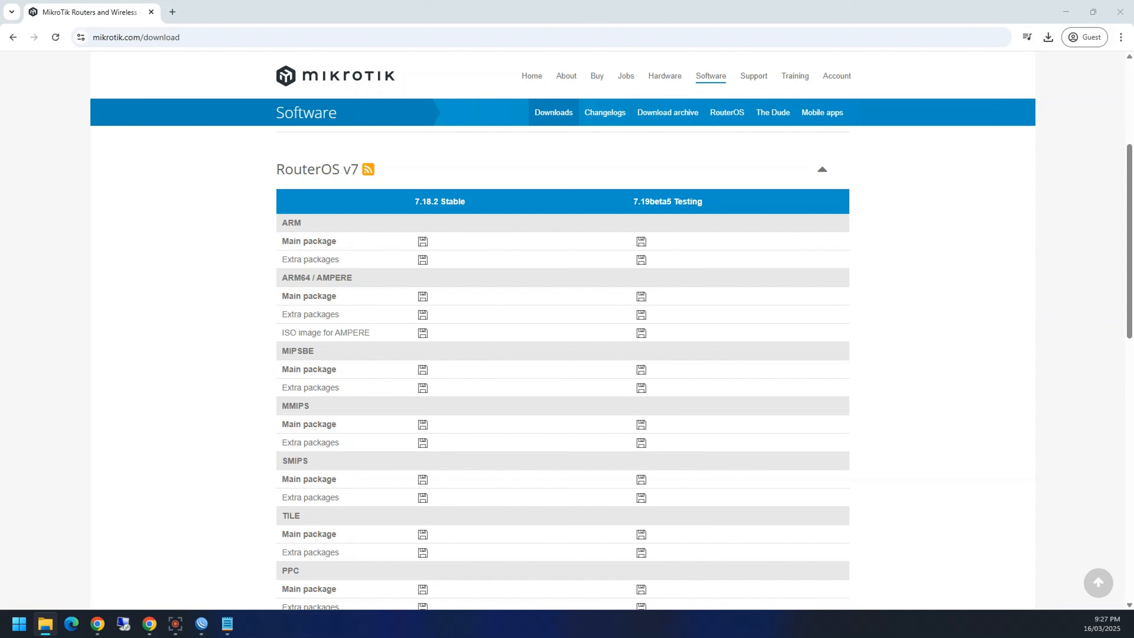
left_click(1066, 11)
Step: Upload routeros-7.16.1-arm64.npk to the router's files, end the session and restore the connection window
left_click_drag(1133, 327, 698, 270)
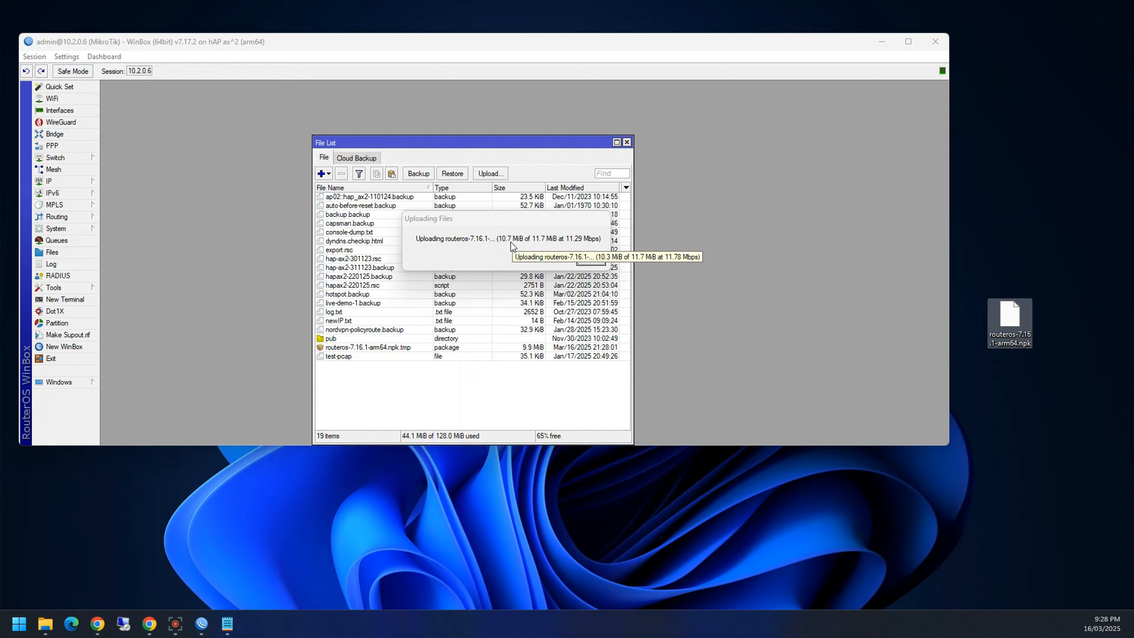
key("super+d")
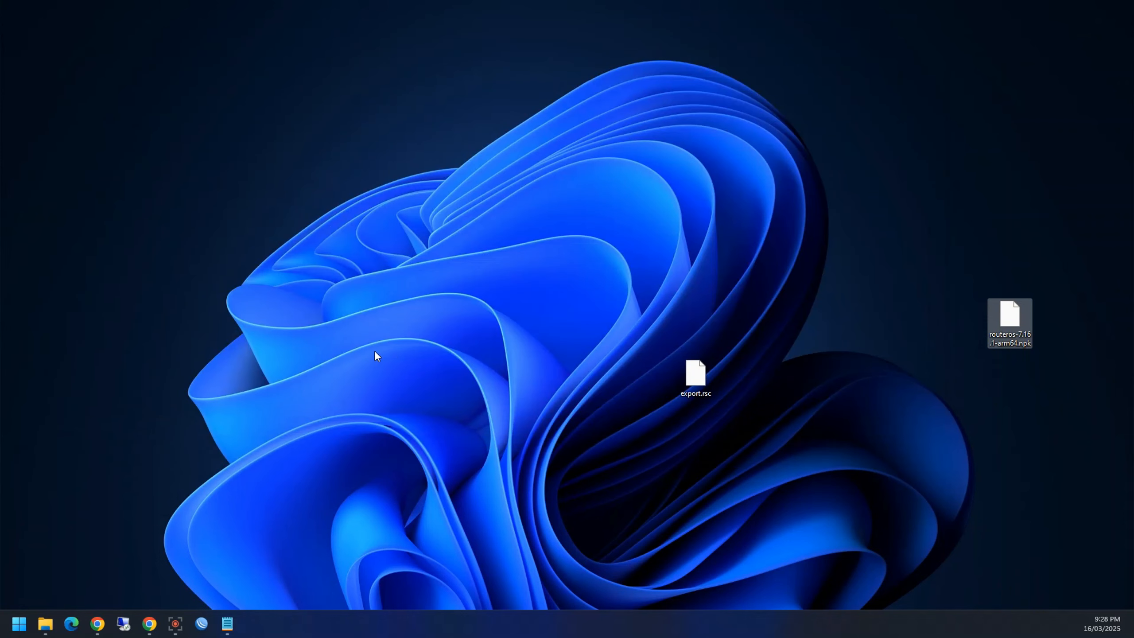
left_click(202, 623)
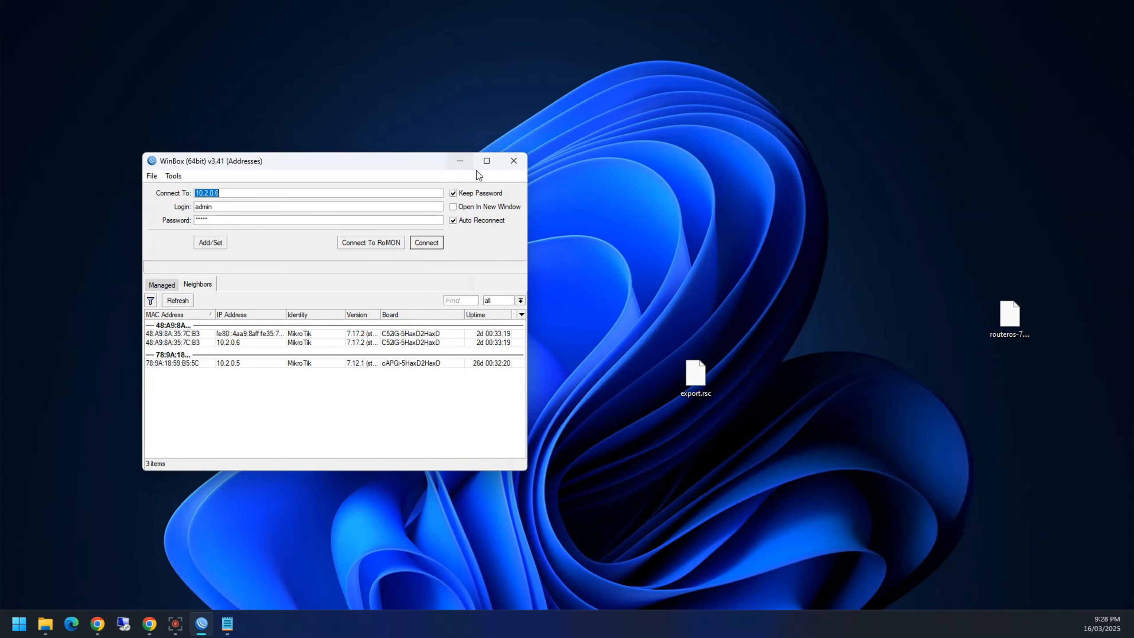
Step: Reconnect to 10.2.0.6 and show the File List, placed at the upper left, with the uploaded npk
left_click(424, 243)
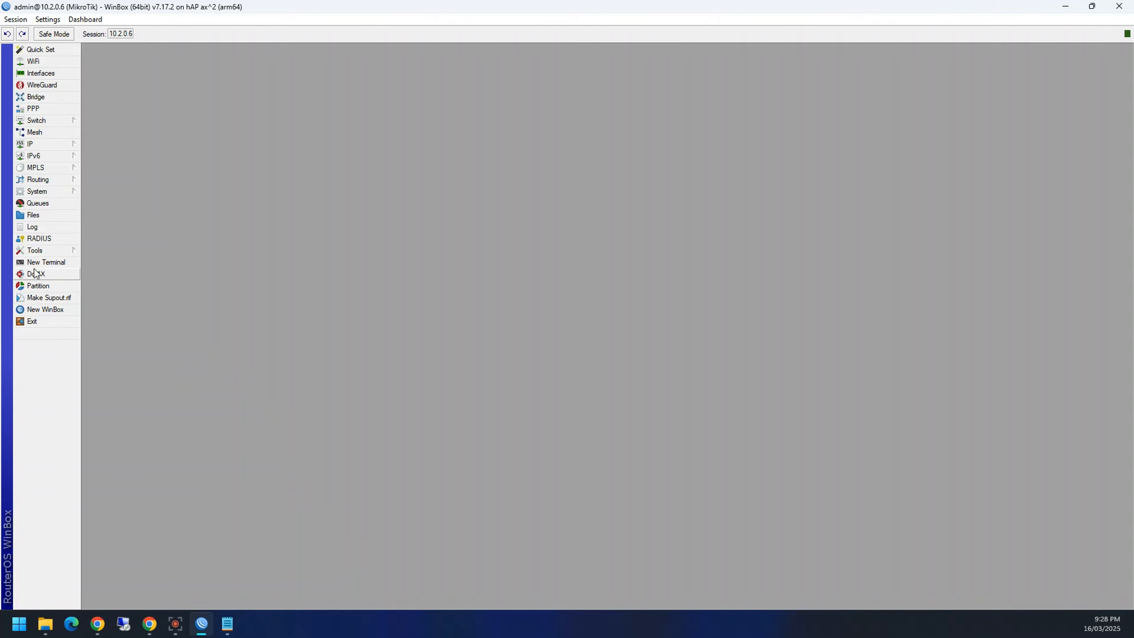
left_click(34, 216)
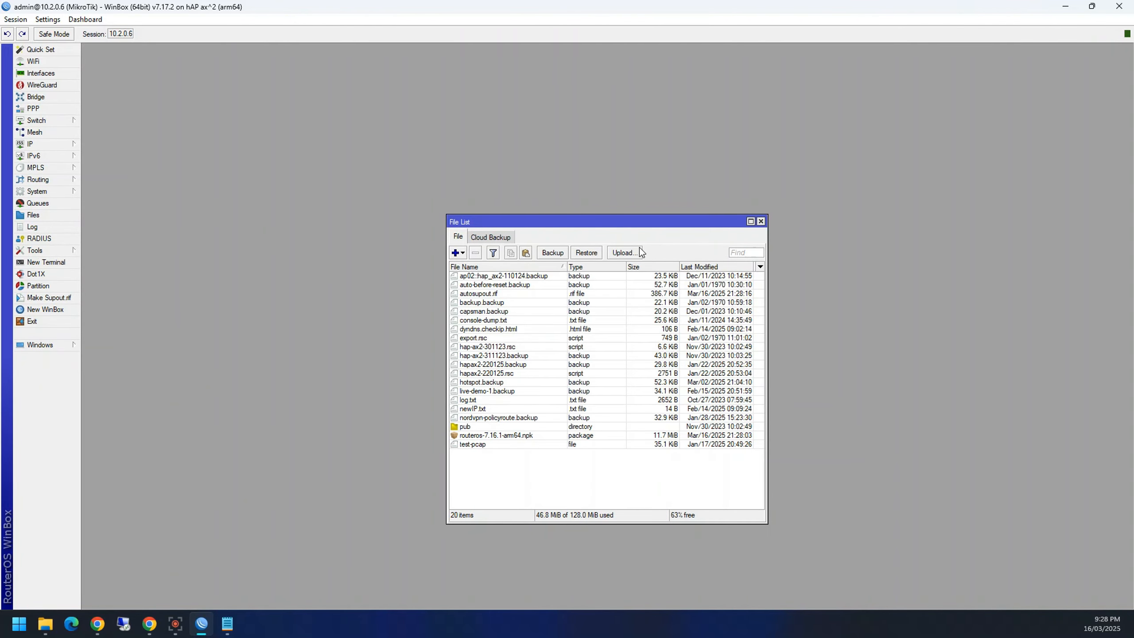
left_click_drag(619, 228, 397, 104)
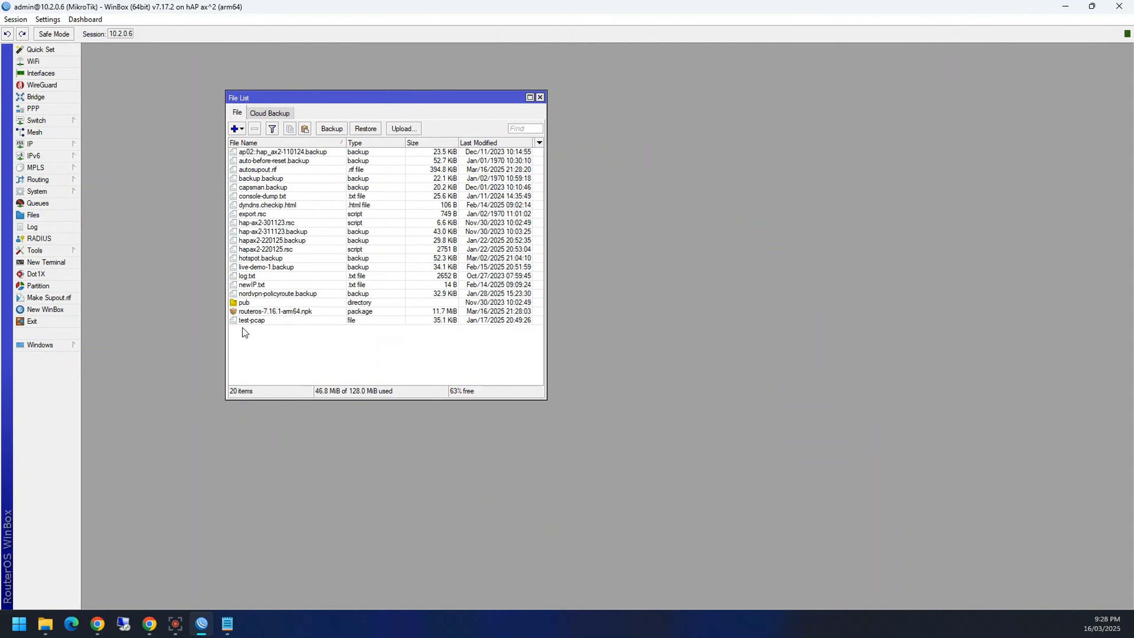
Step: Delete routeros-7.16.1-arm64.npk from the File List, leaving 19 items with 35.1 MiB used
left_click(289, 313)
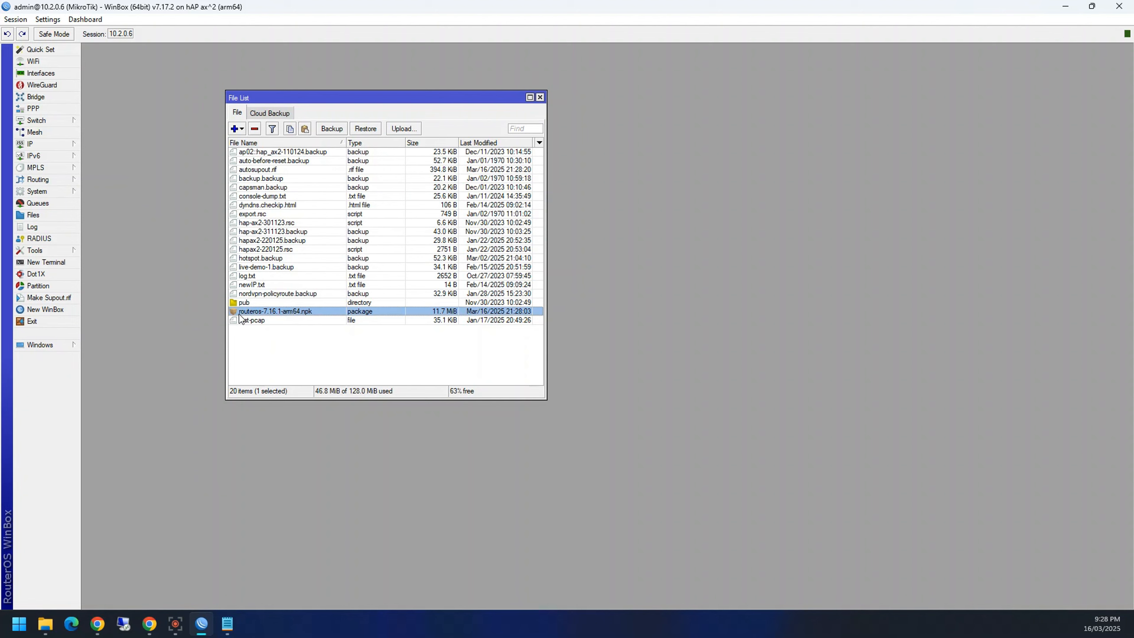
left_click(69, 193)
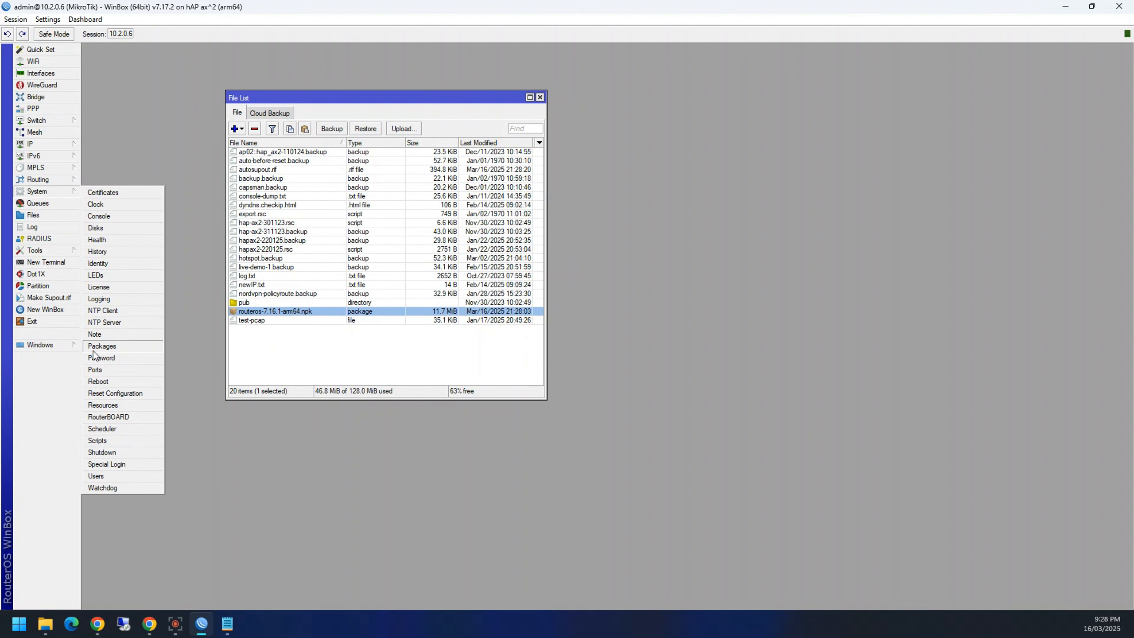
left_click(319, 441)
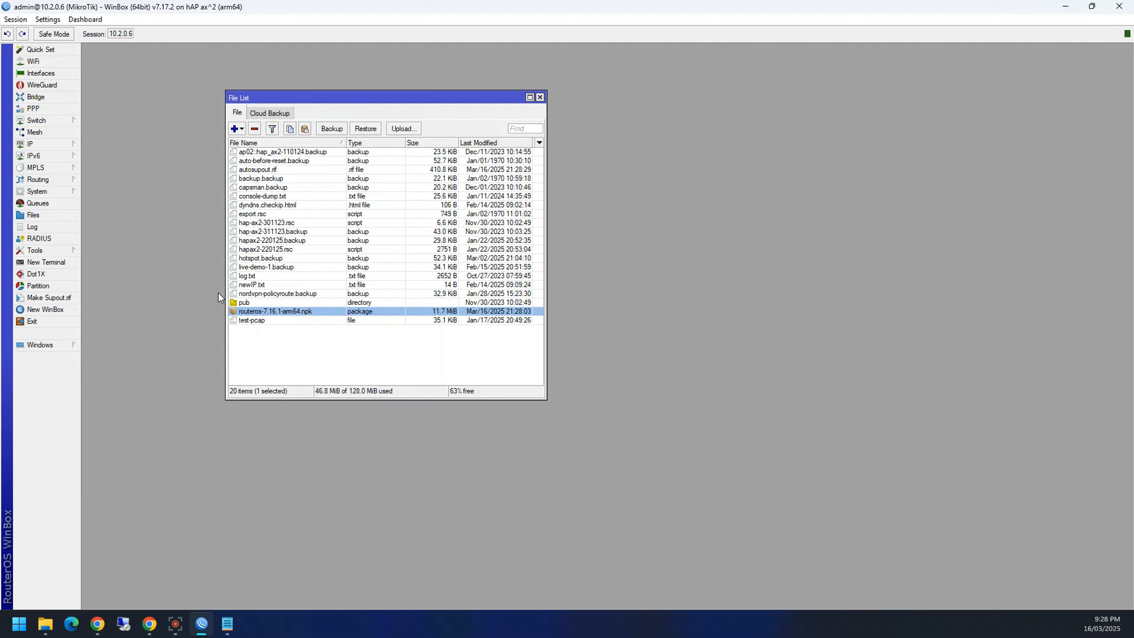
left_click(48, 190)
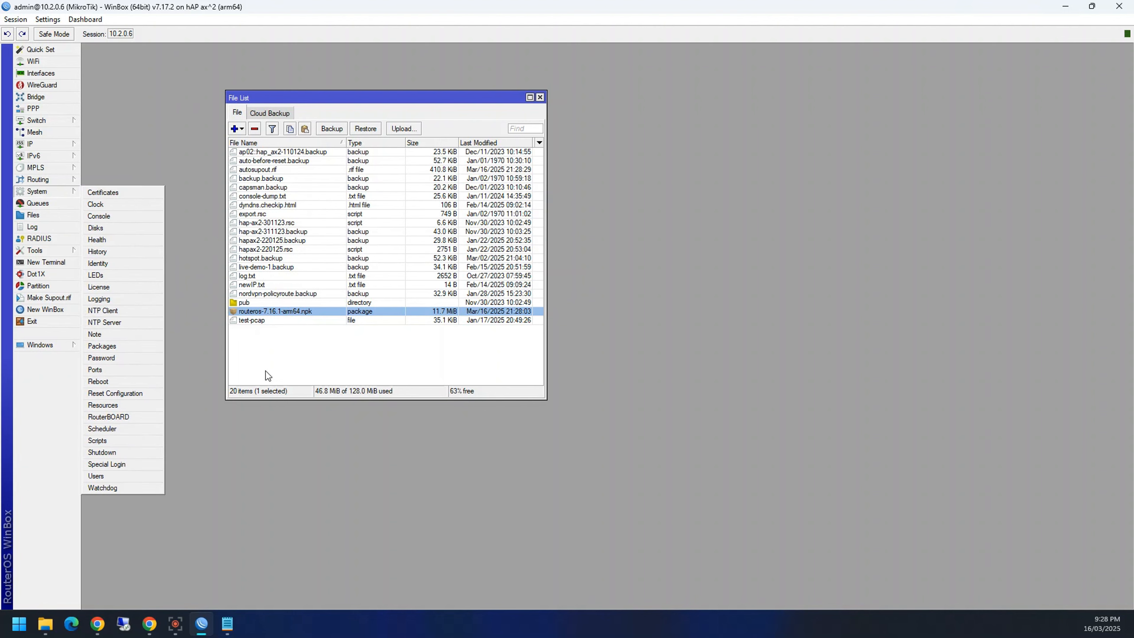
left_click(284, 459)
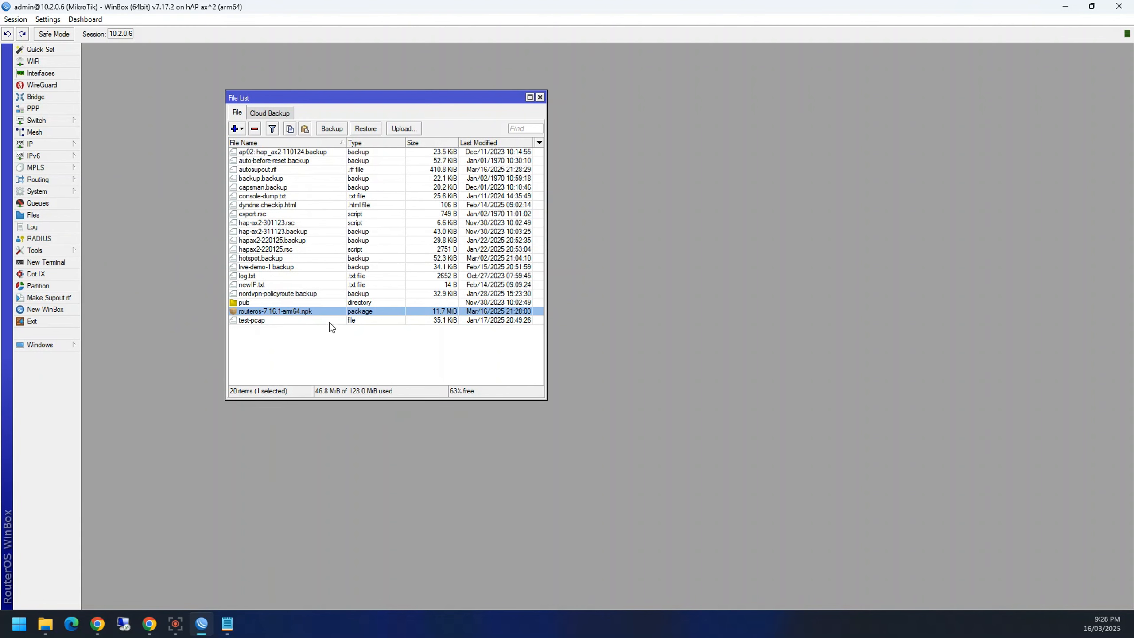
left_click(255, 128)
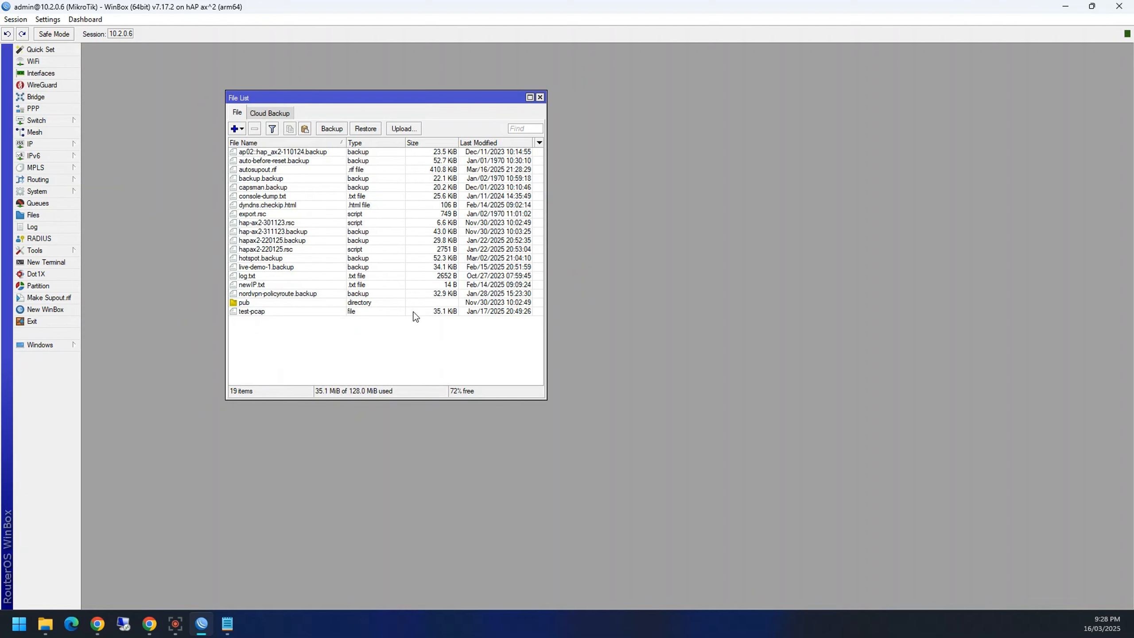
left_click(38, 192)
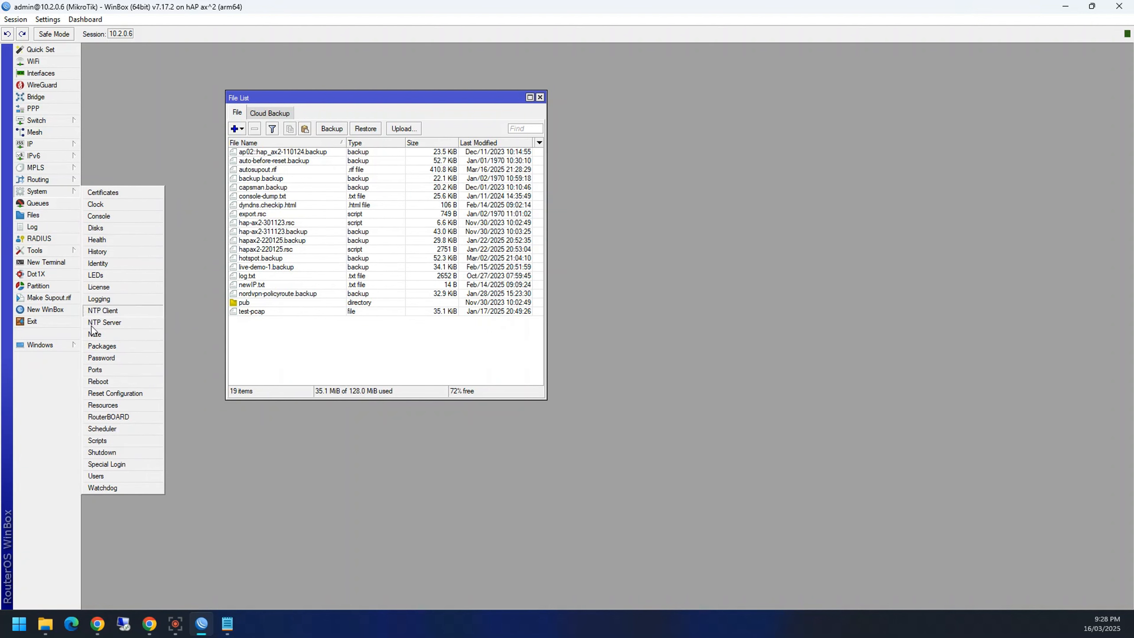
Step: Check the Package List for updates, confirming 7.18.2 is available over installed 7.17.2
left_click(119, 348)
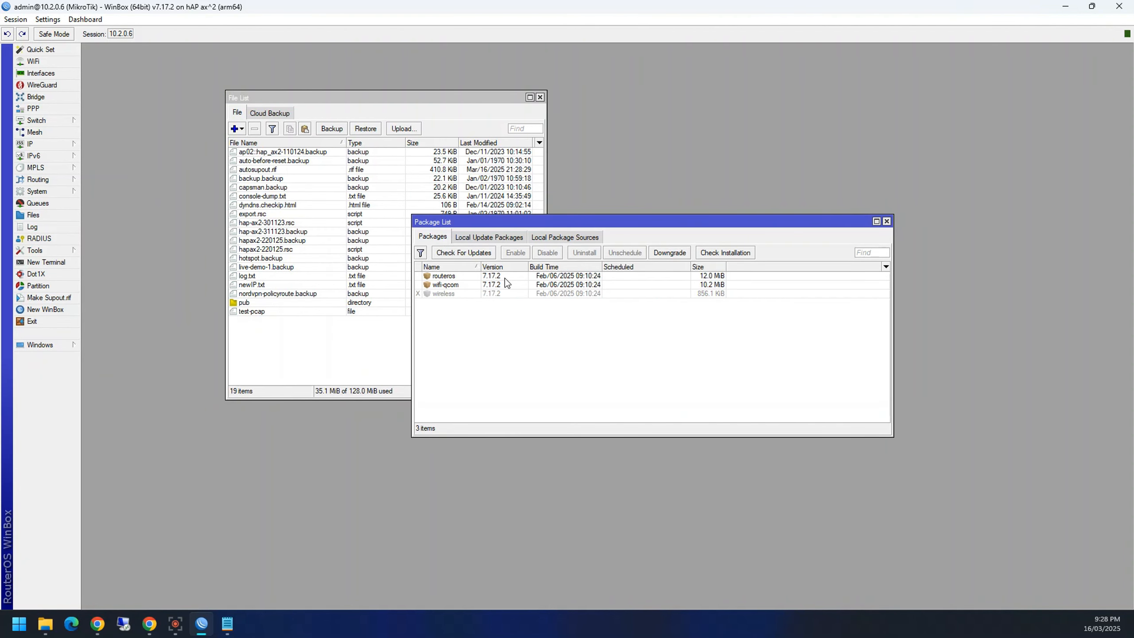
left_click(458, 253)
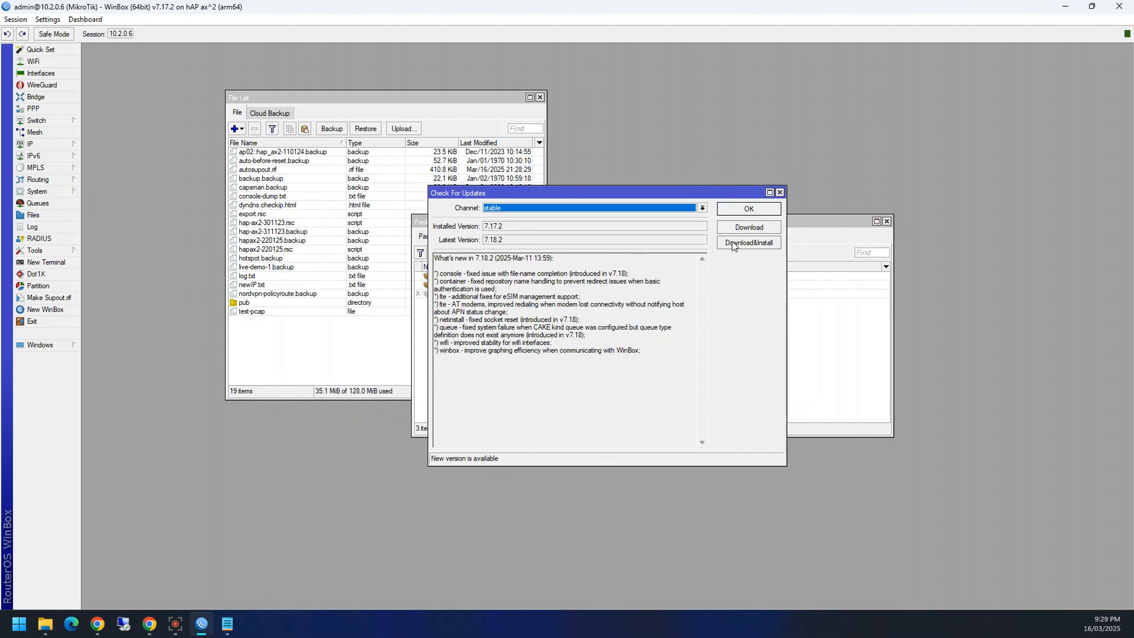
left_click(780, 193)
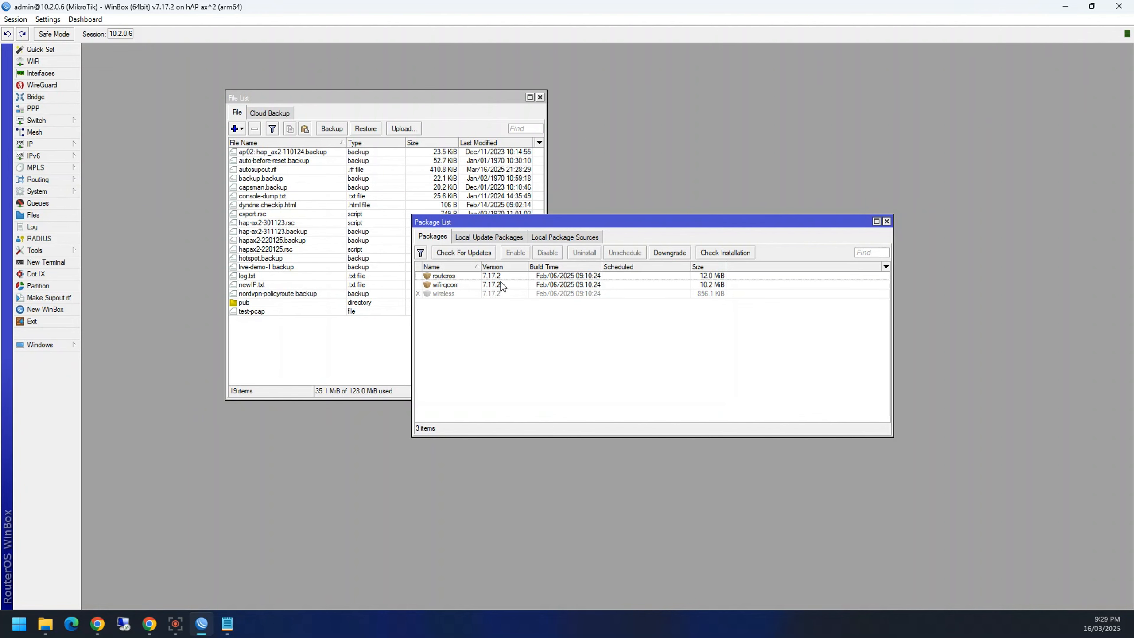
left_click(149, 624)
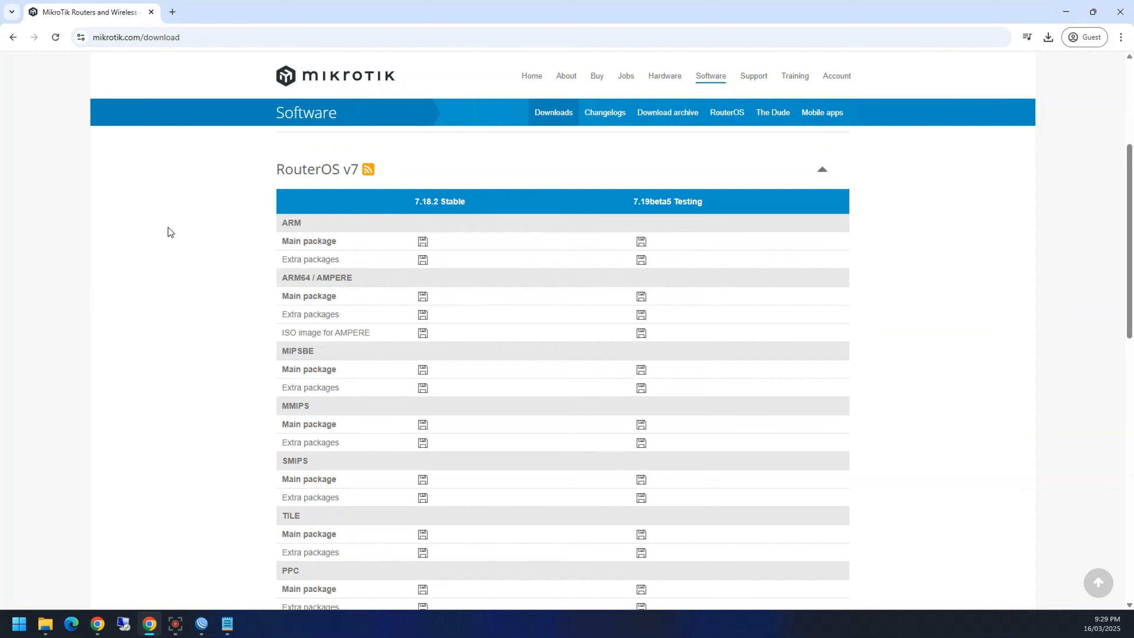
Step: Copy the ARM main package link and load it in a new tab with 7.18.2 changed to 7.16.2
left_click_drag(414, 203, 439, 203)
right_click(423, 245)
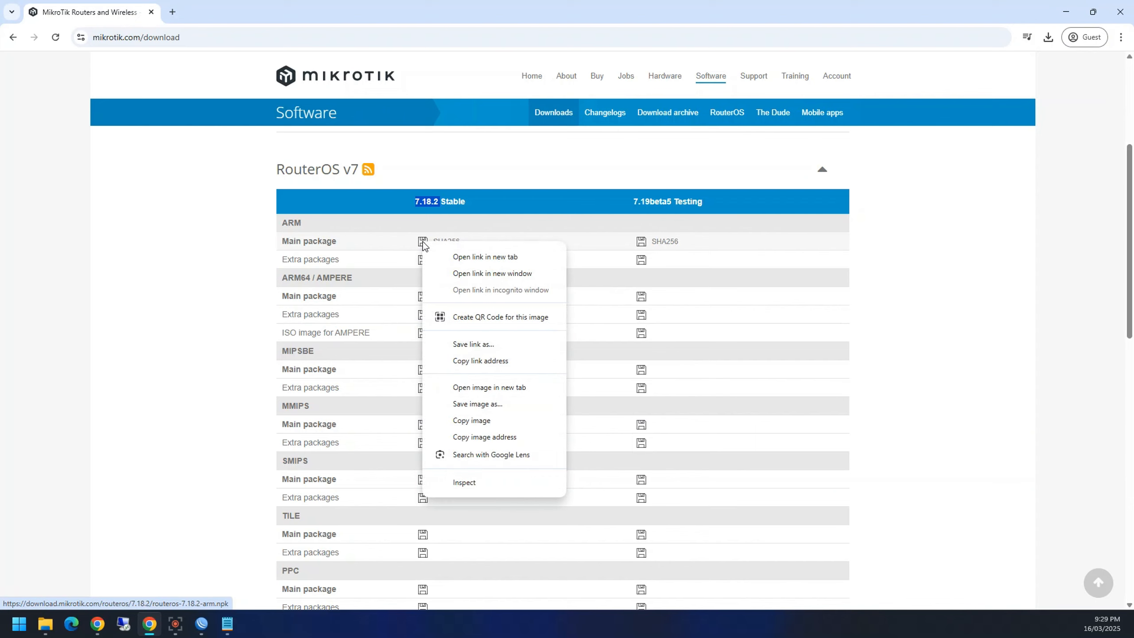
left_click(459, 361)
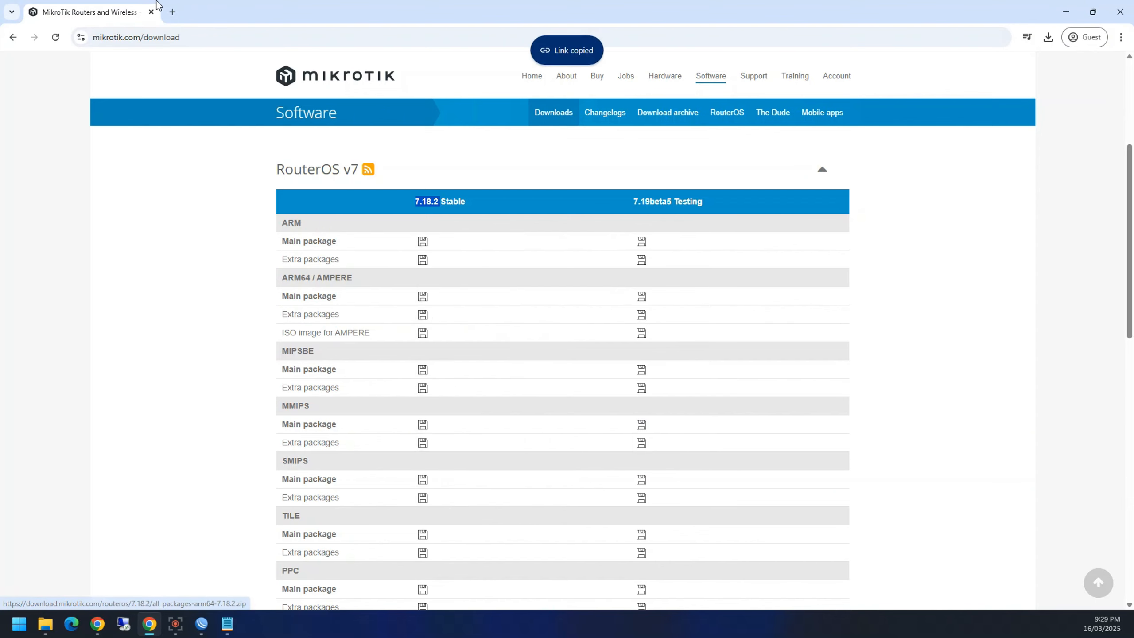
left_click(172, 12)
key("ctrl+v")
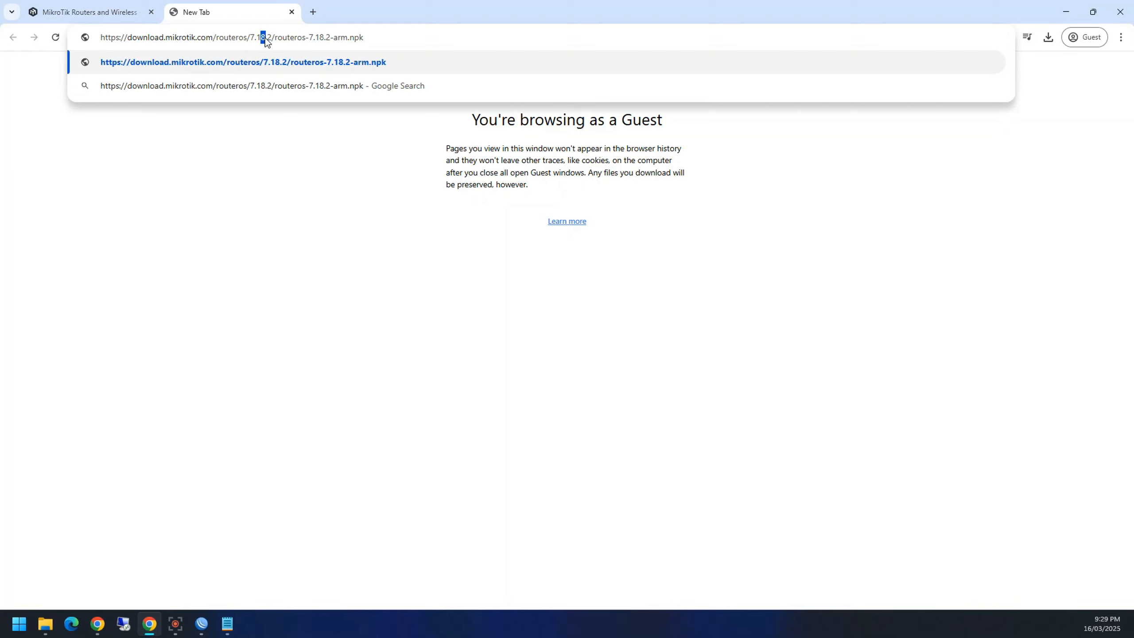
type("6")
type("6")
key("Return")
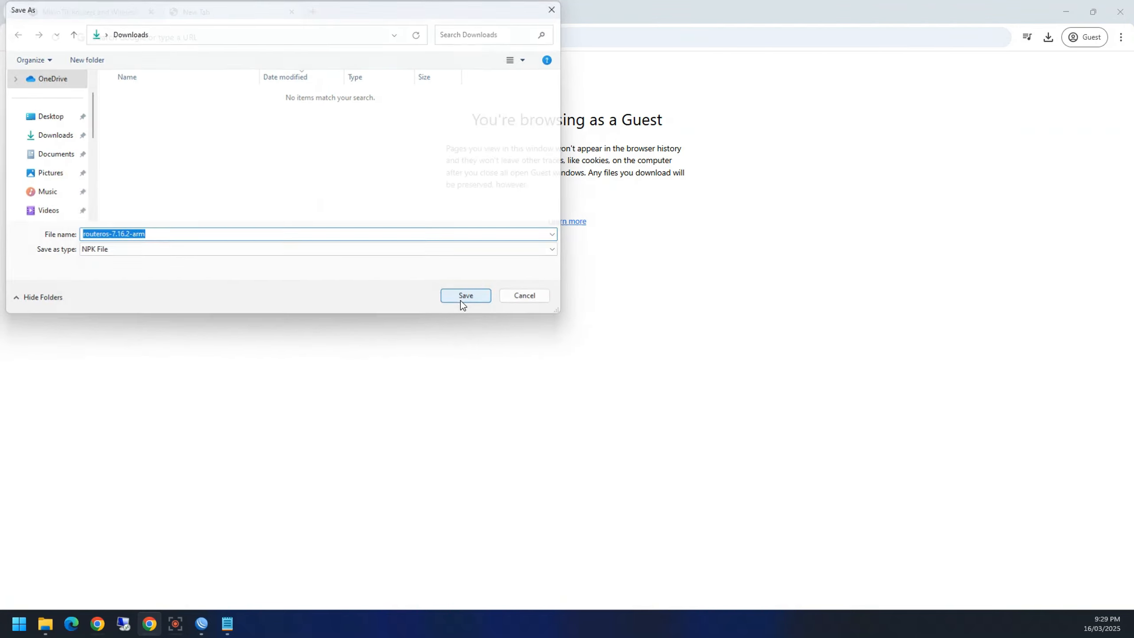
Step: Save routeros-7.16.2-arm.npk into Downloads, check its progress, and return to WinBox
left_click(462, 299)
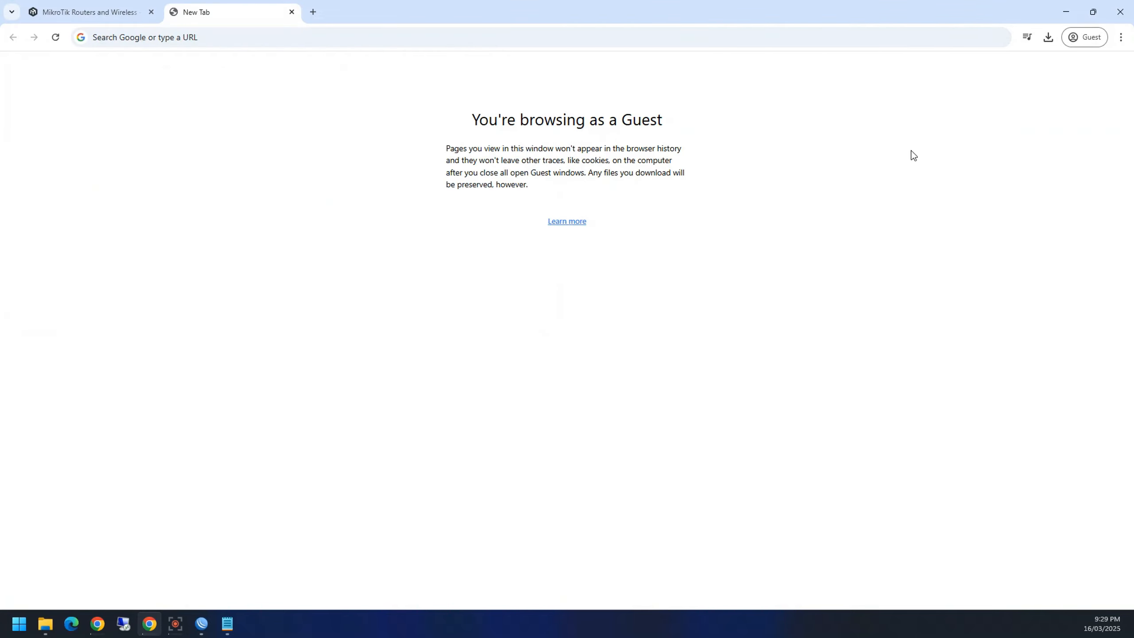
left_click(1048, 38)
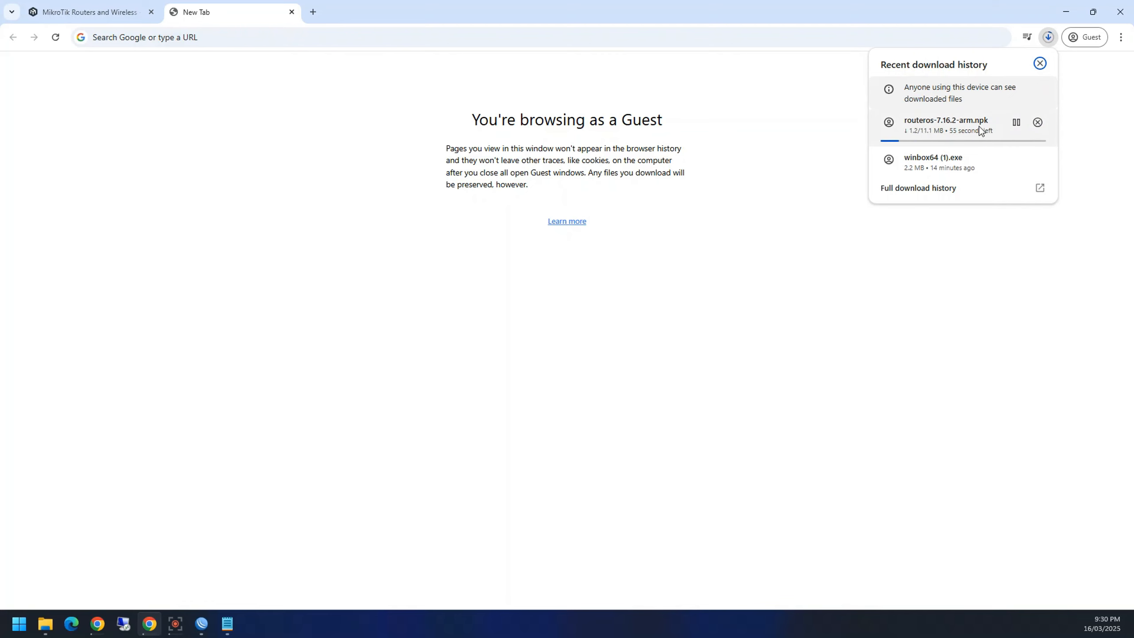
left_click(253, 193)
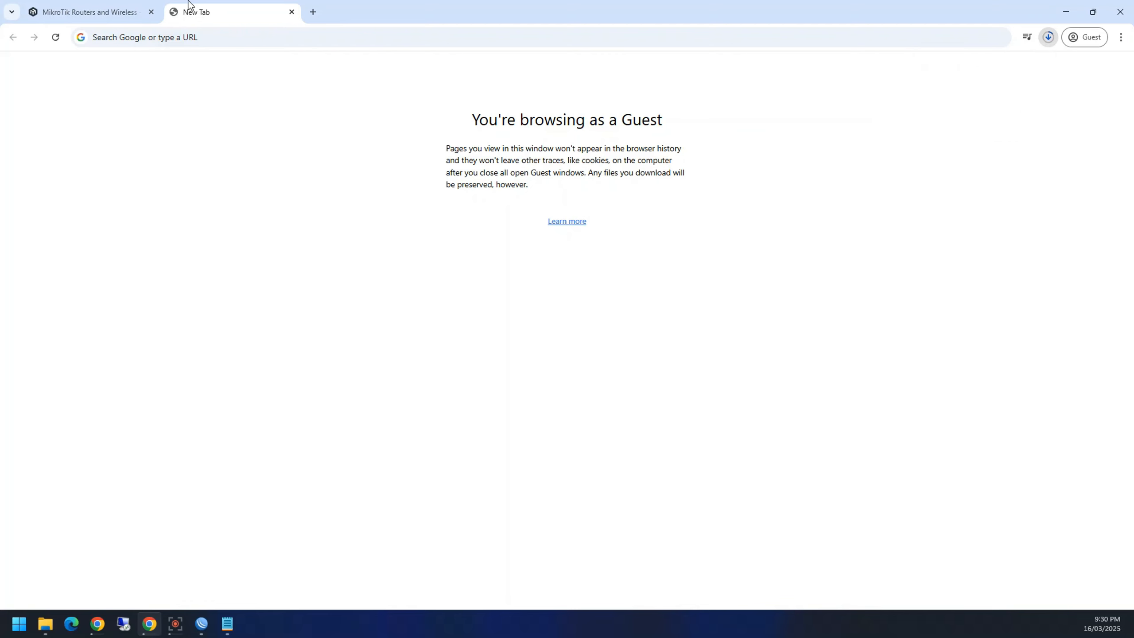
left_click(291, 12)
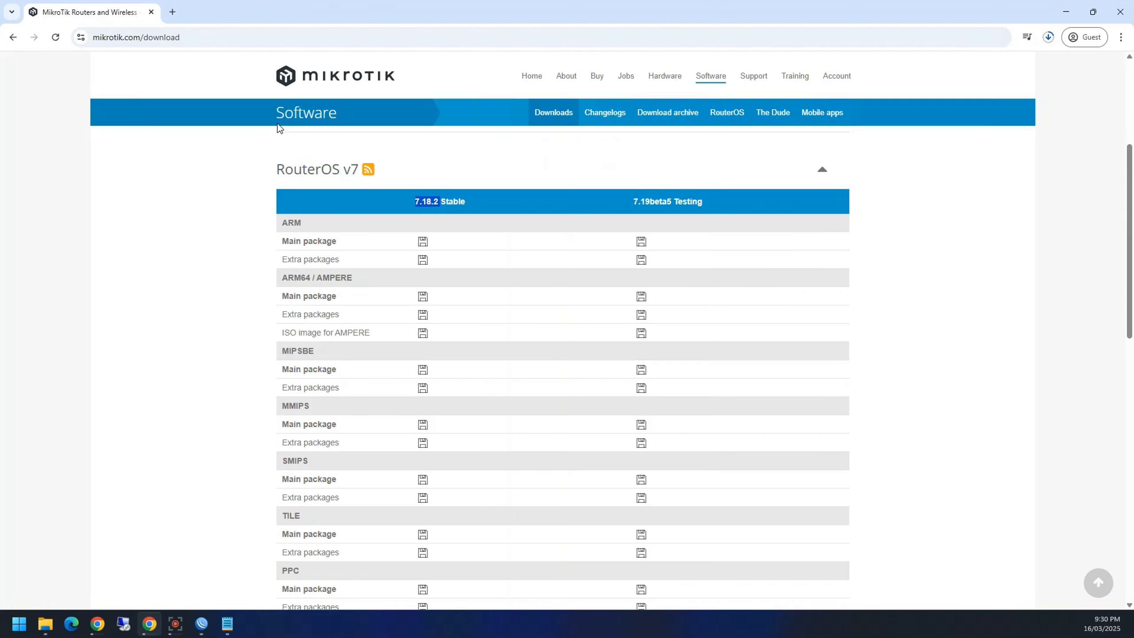
scroll(261, 436, "up", 3)
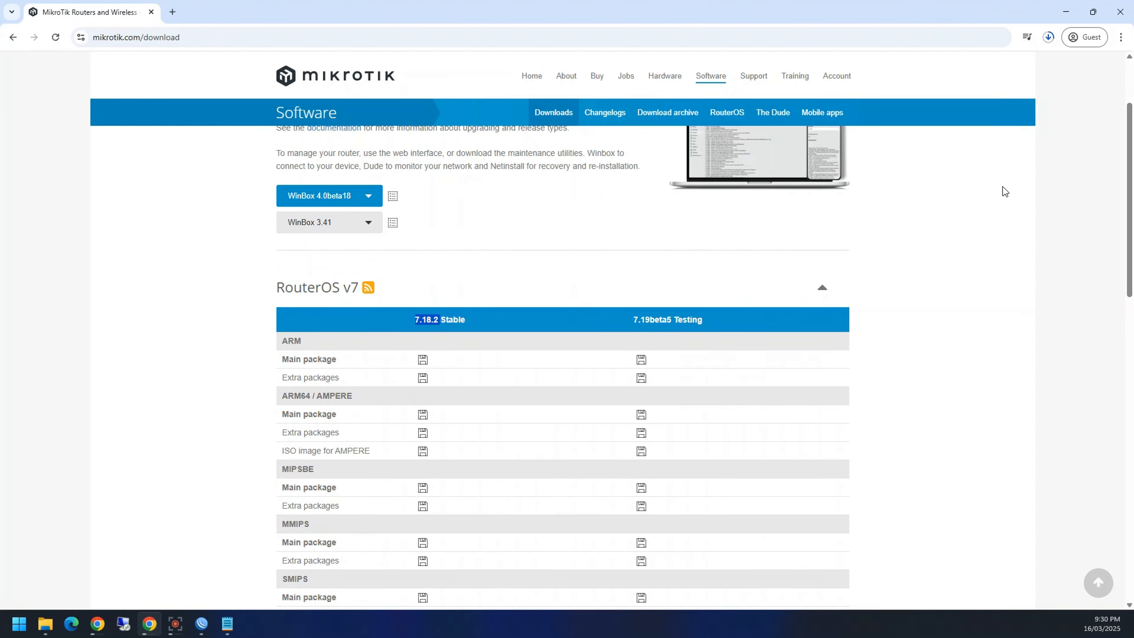
left_click(1066, 11)
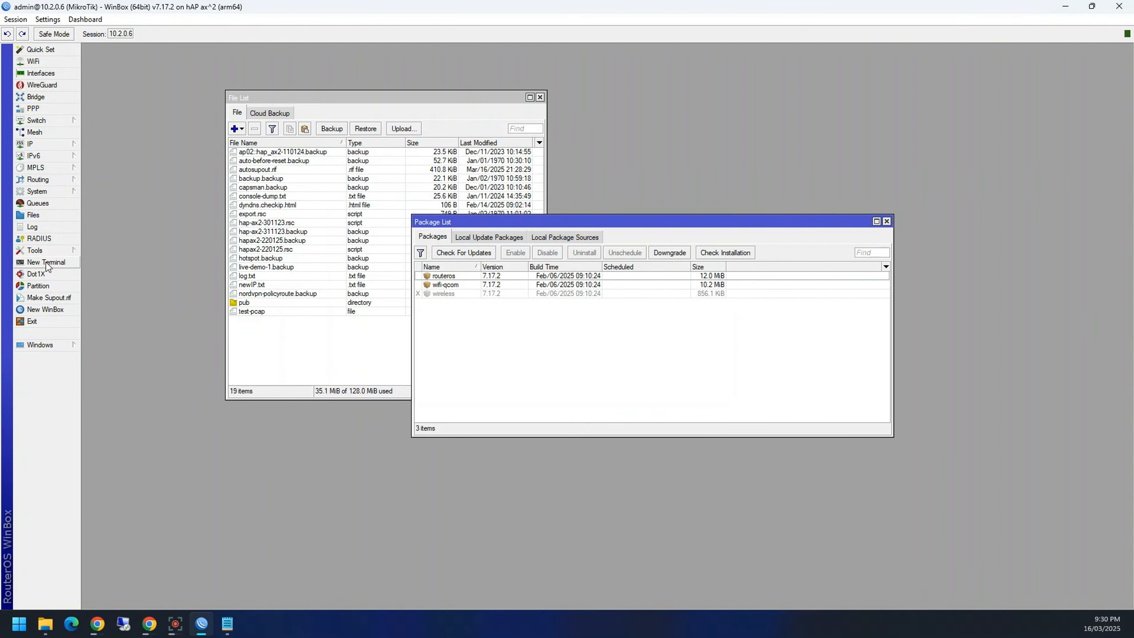
Step: View the Partitions list showing only part0, then close Partitions, Package List and File List
left_click(41, 285)
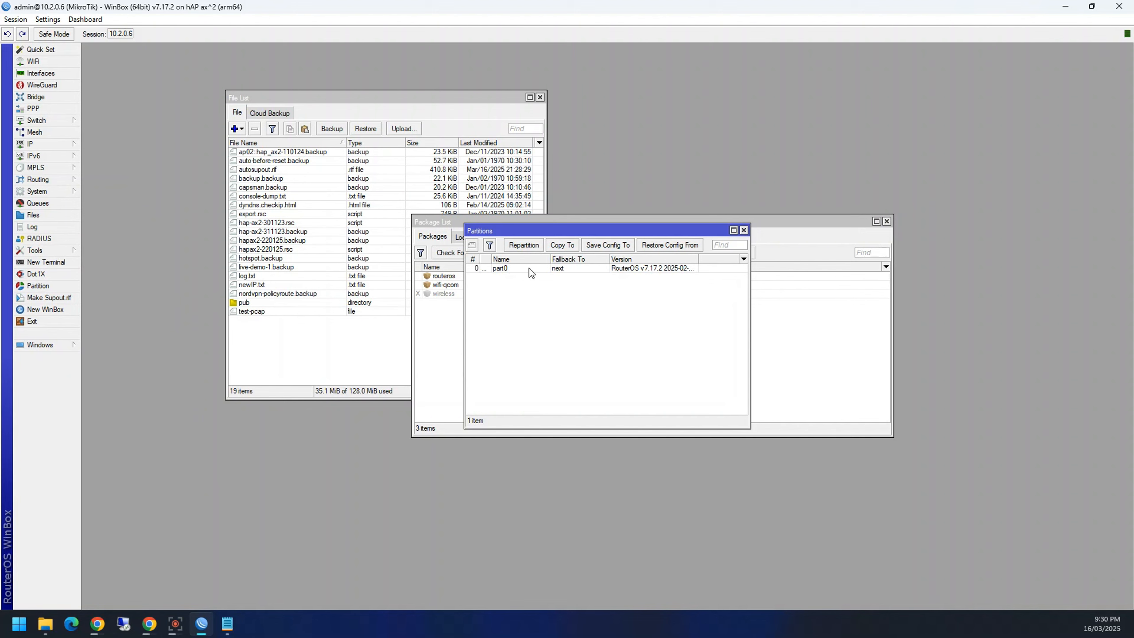
left_click(516, 270)
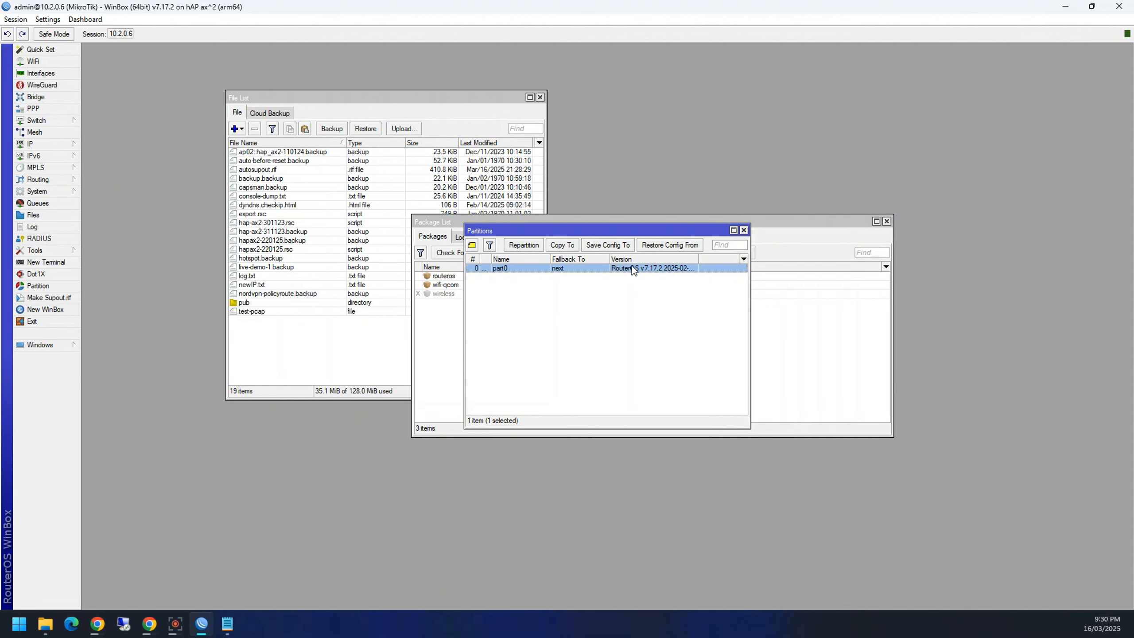
left_click(743, 230)
left_click_drag(637, 222, 531, 324)
left_click(788, 317)
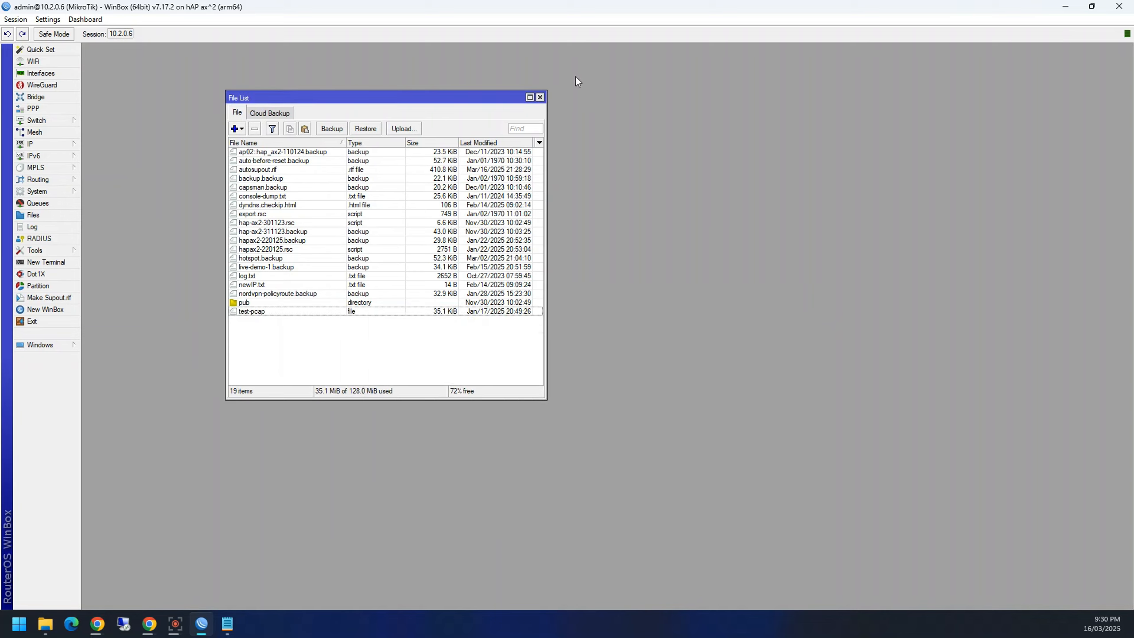
left_click(540, 98)
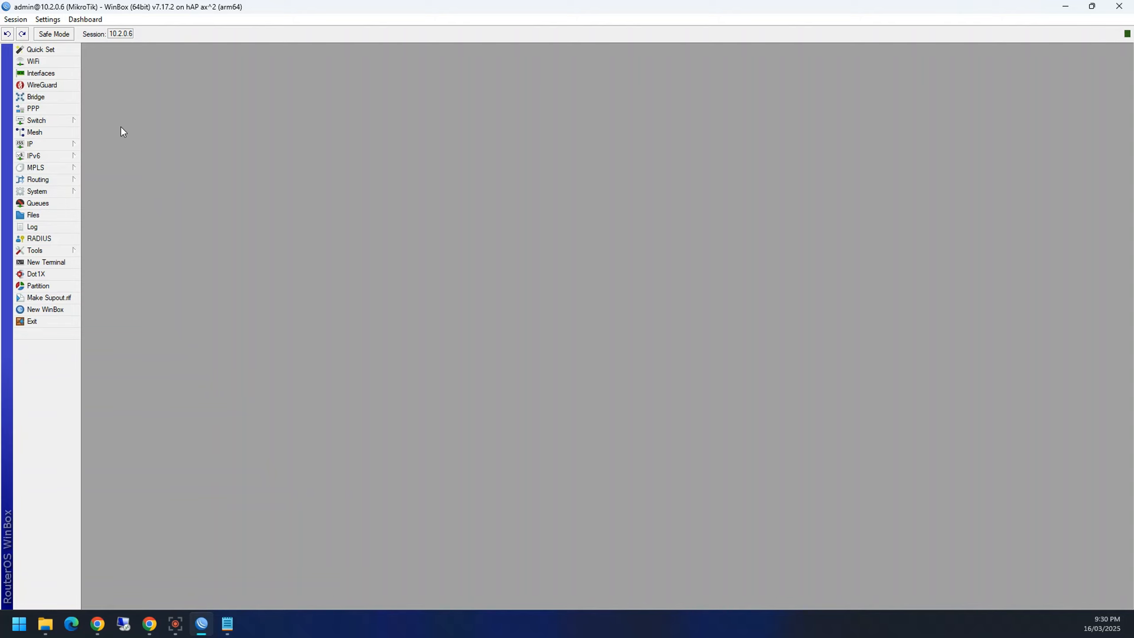
Step: Open and close the Mesh list several times to inspect it
left_click(35, 134)
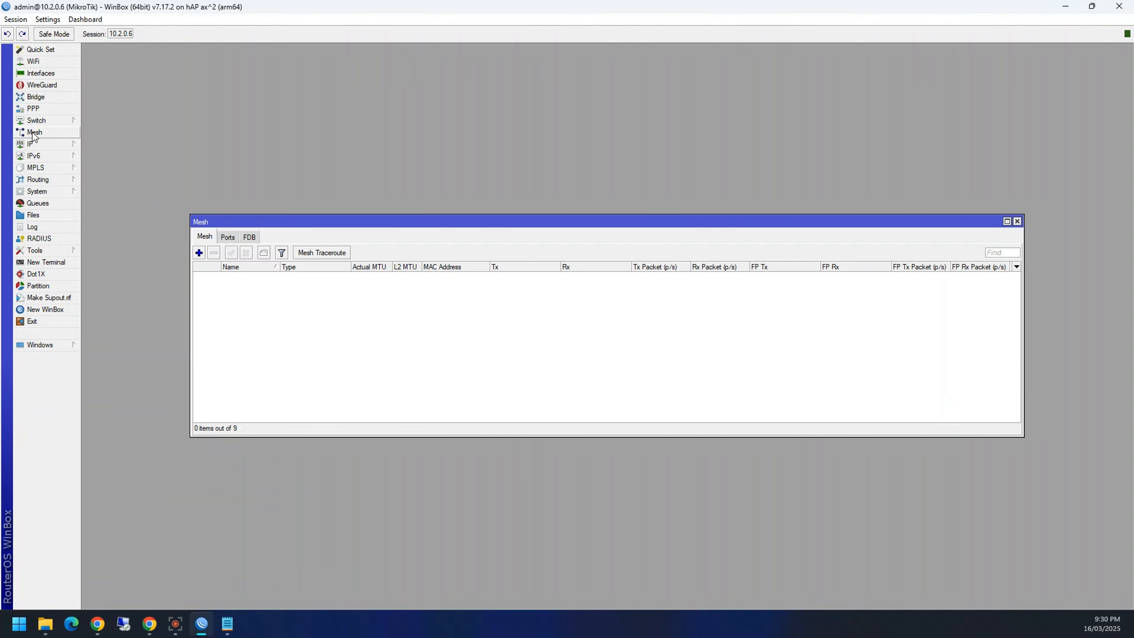
left_click(1017, 221)
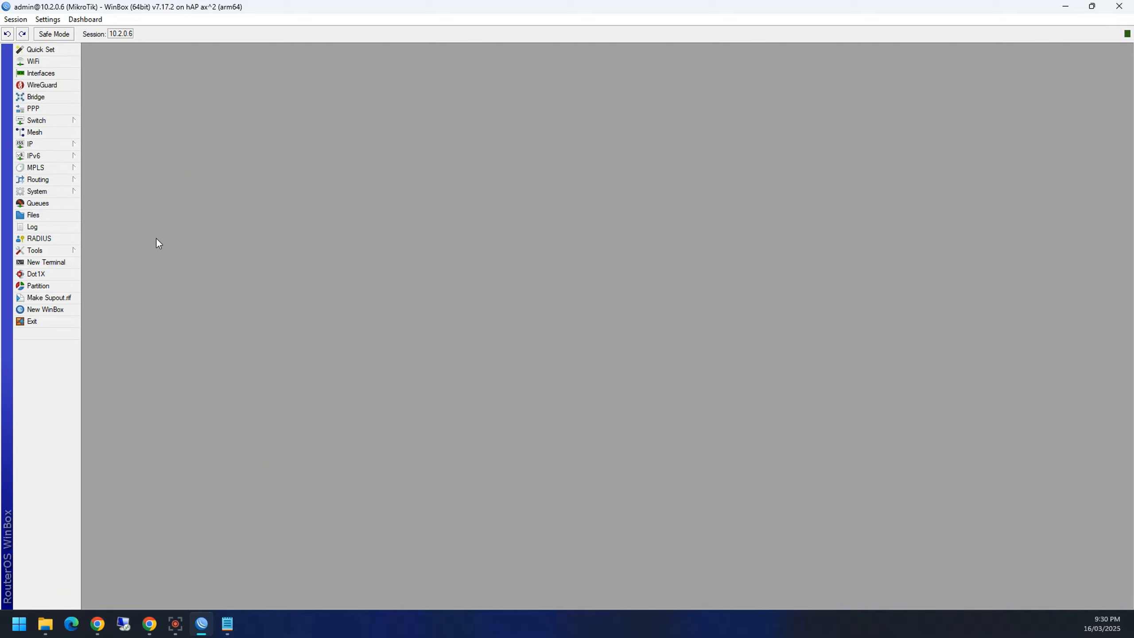
left_click(35, 132)
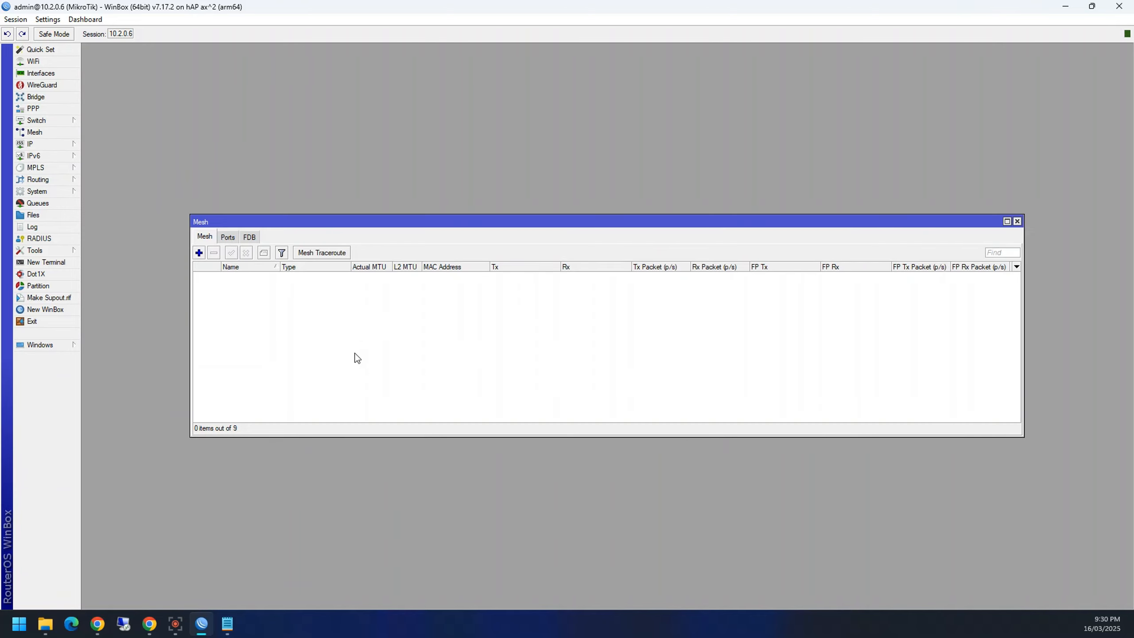
left_click(1017, 221)
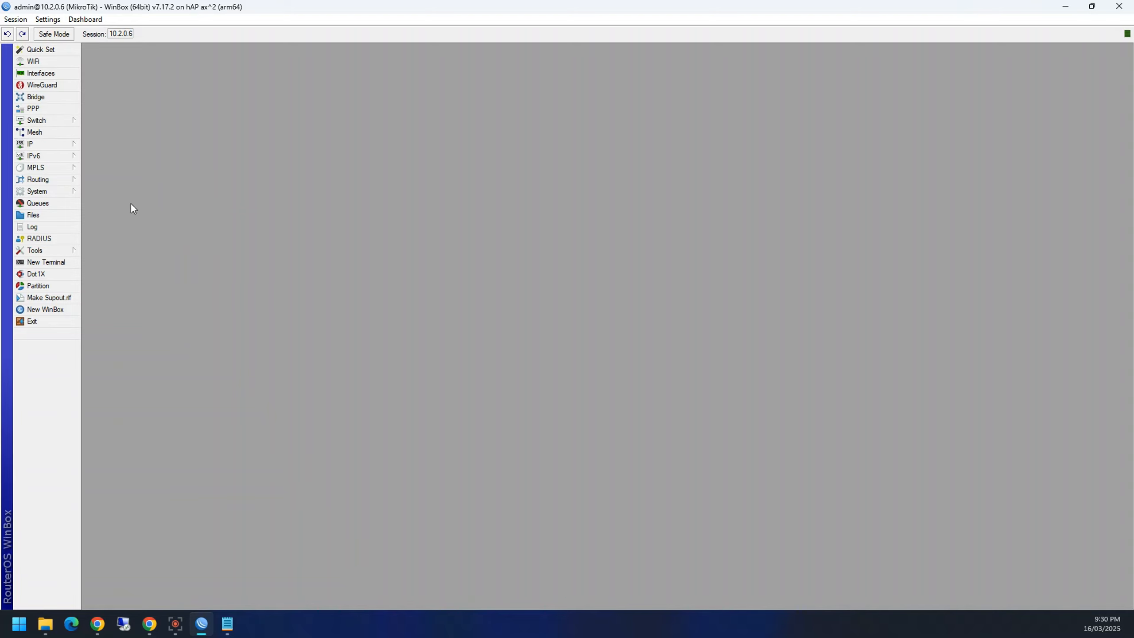
left_click(35, 142)
left_click(35, 132)
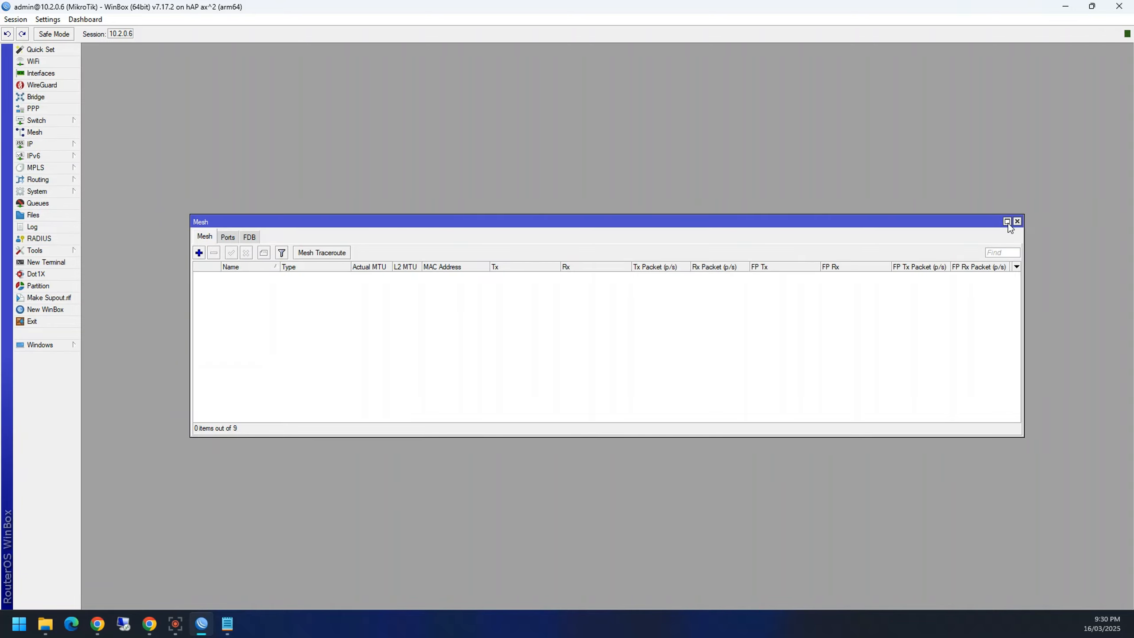
left_click(1021, 219)
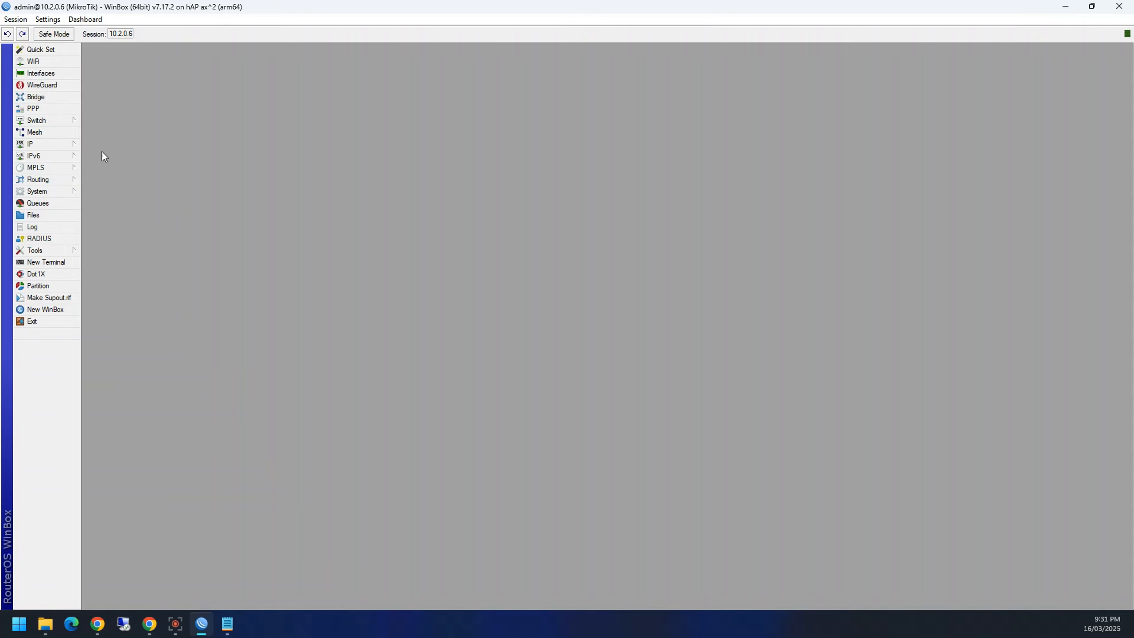
Step: Check the WireGuard list, which has no tunnels configured, then bring up the Tools submenu
left_click(50, 85)
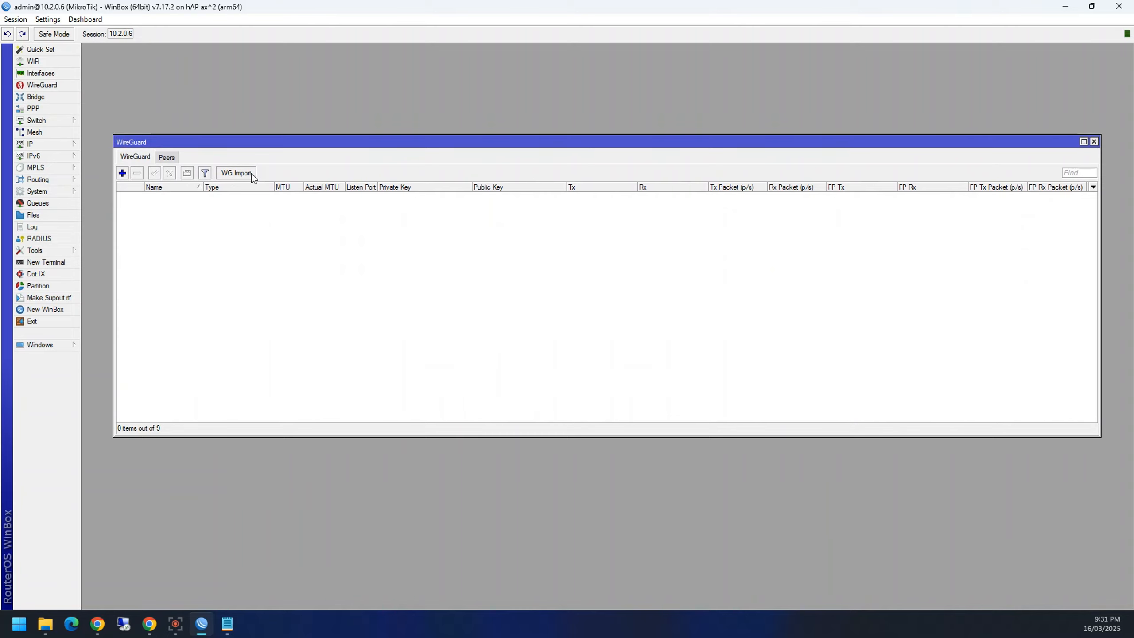
left_click(1093, 142)
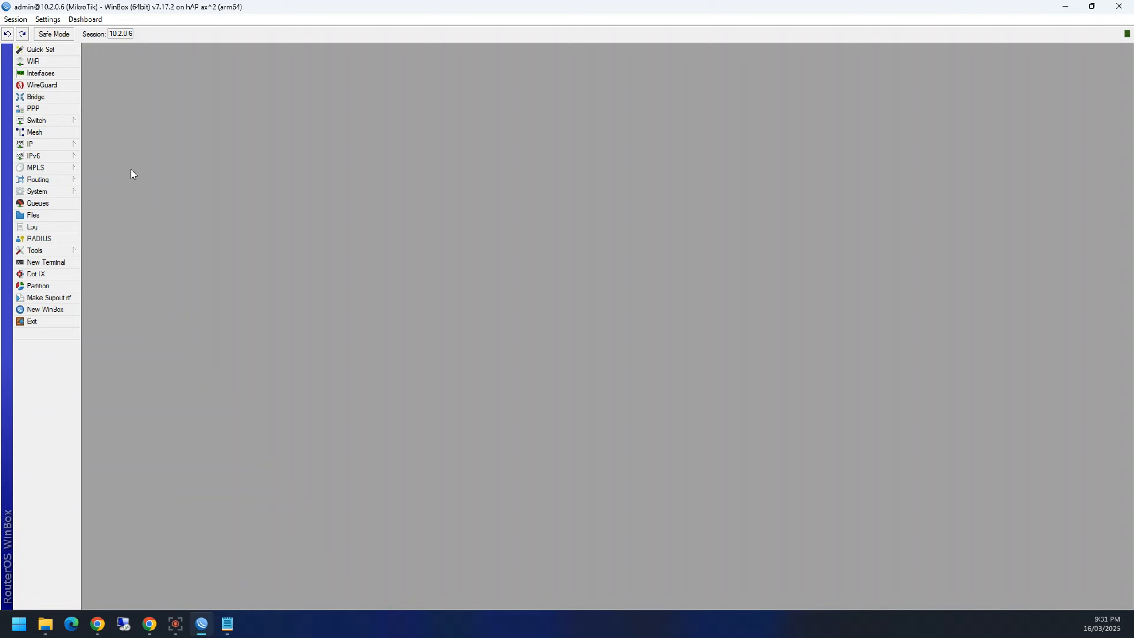
mouse_move(70, 250)
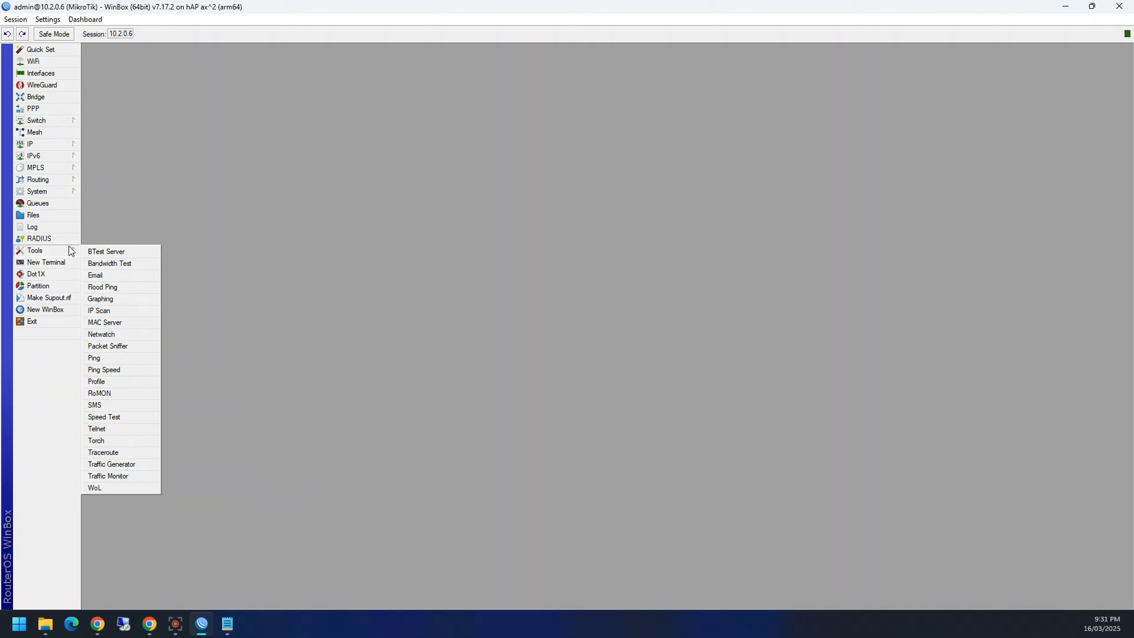
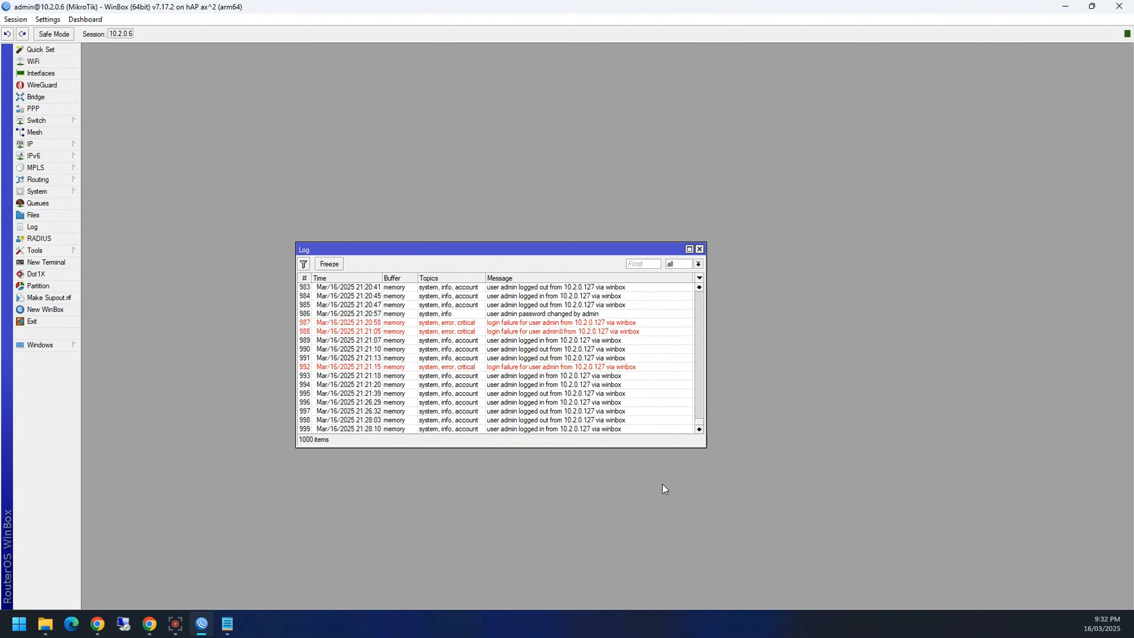
Step: Scroll up through the Log and select entry 958
scroll(509, 366, "up", 1)
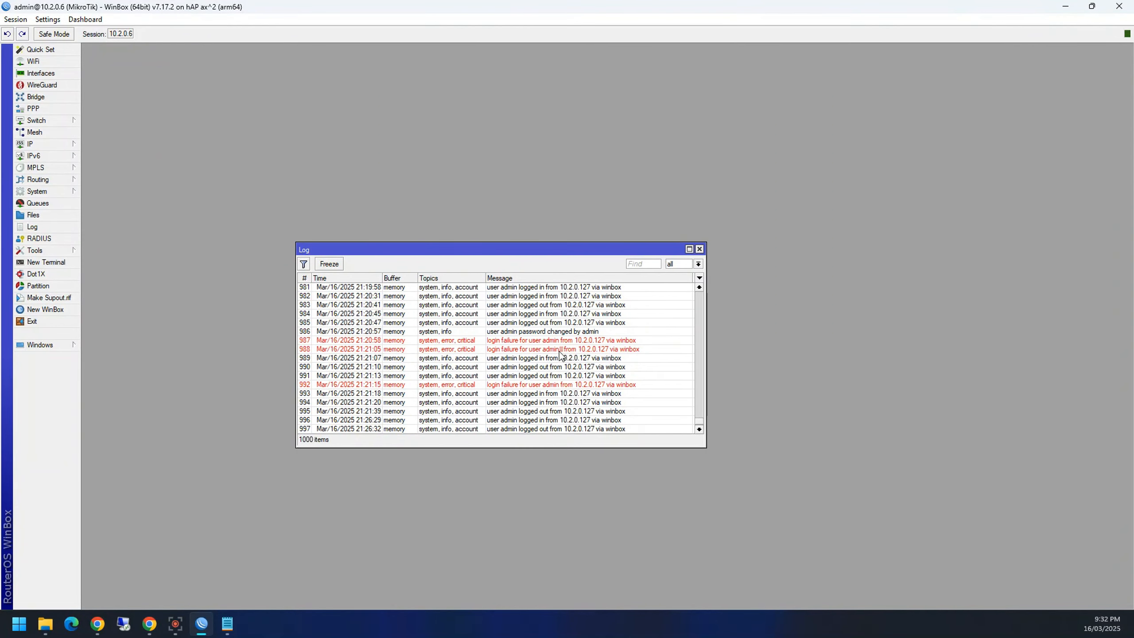
scroll(543, 356, "up", 1)
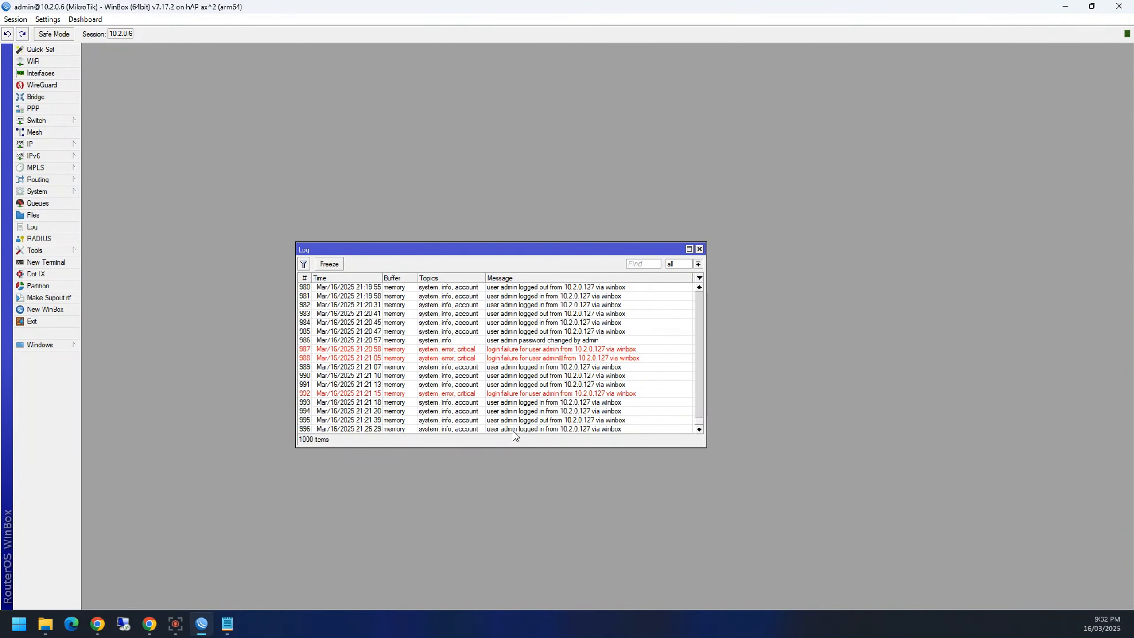
scroll(509, 411, "up", 7)
scroll(507, 411, "up", 1)
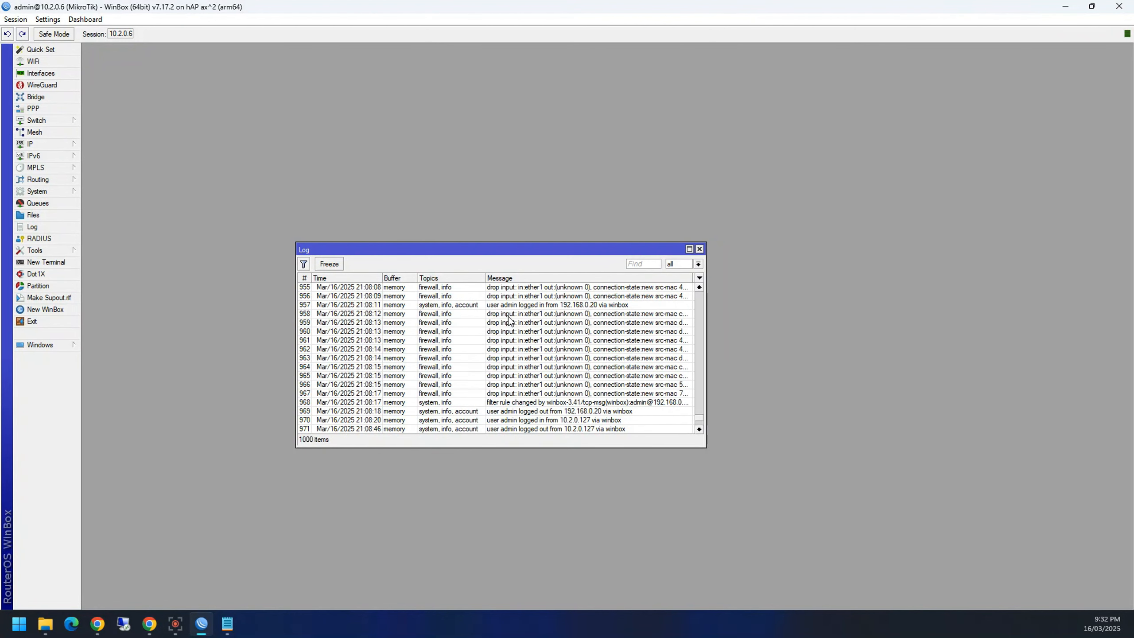
left_click(546, 316)
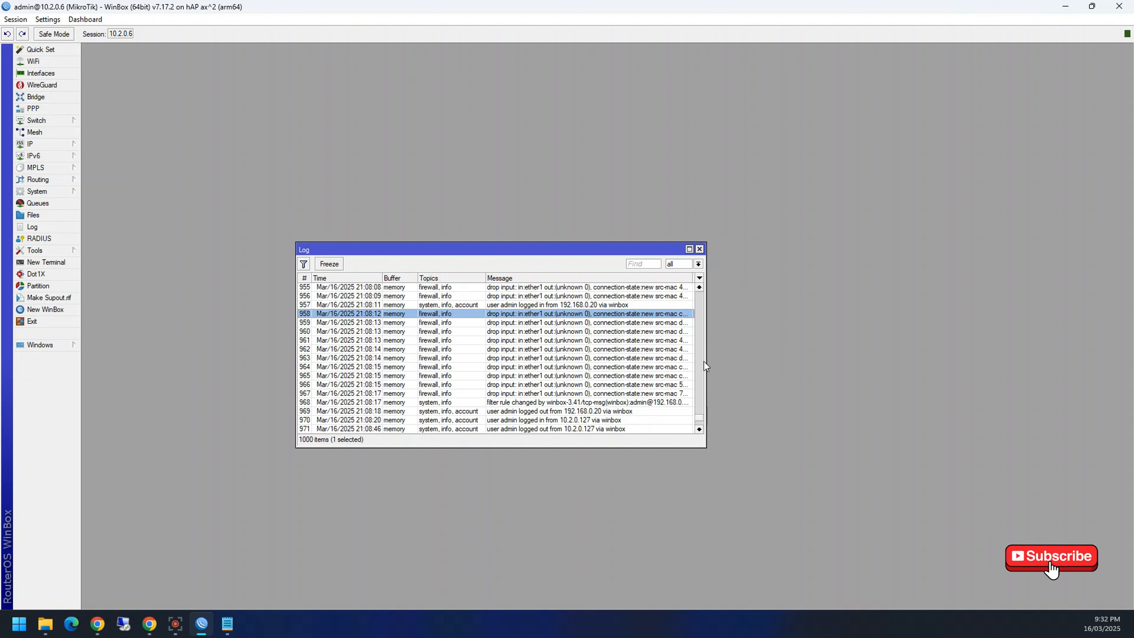
Step: Widen the Log window, sort entries by Message, widen that column, then close the Log
left_click_drag(706, 364, 885, 376)
left_click(670, 277)
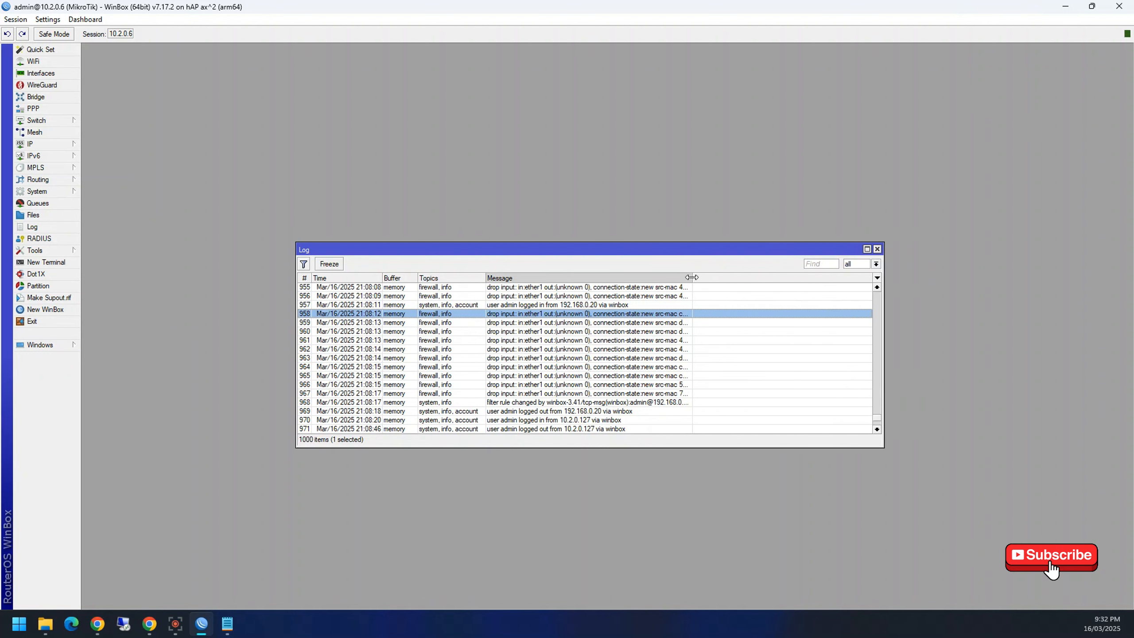
left_click_drag(693, 277, 792, 277)
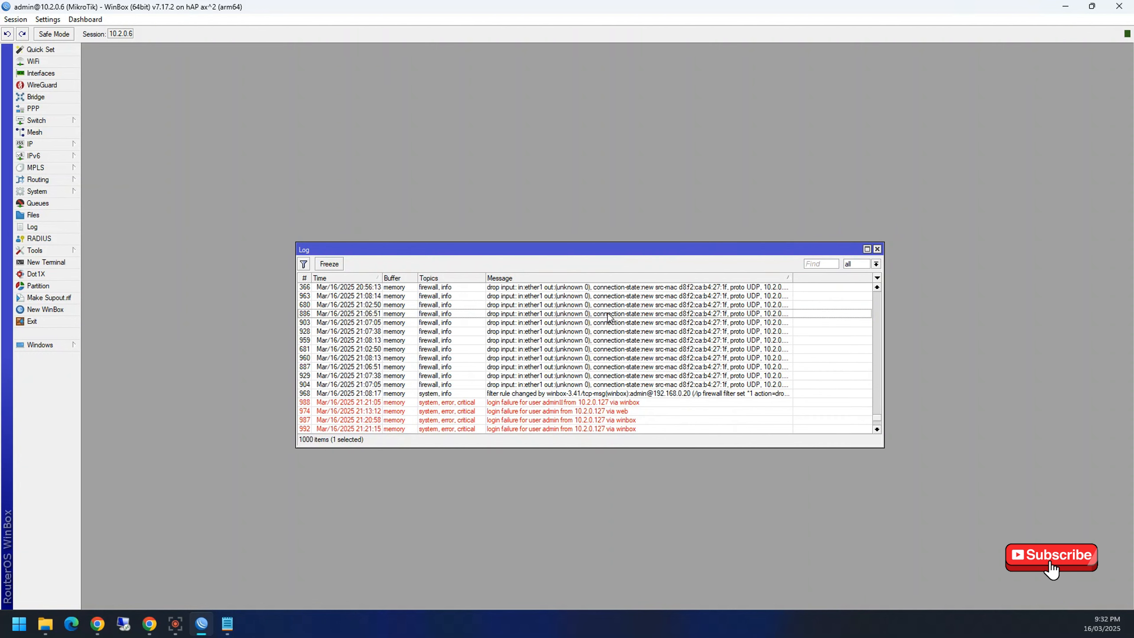
scroll(576, 331, "down", 4)
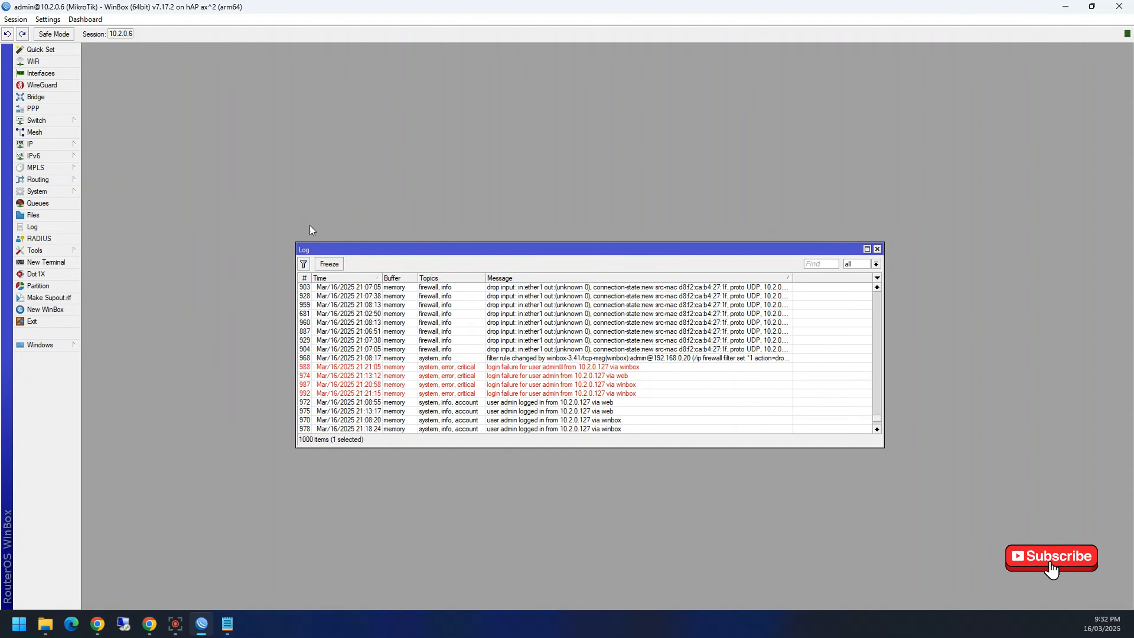
left_click(877, 249)
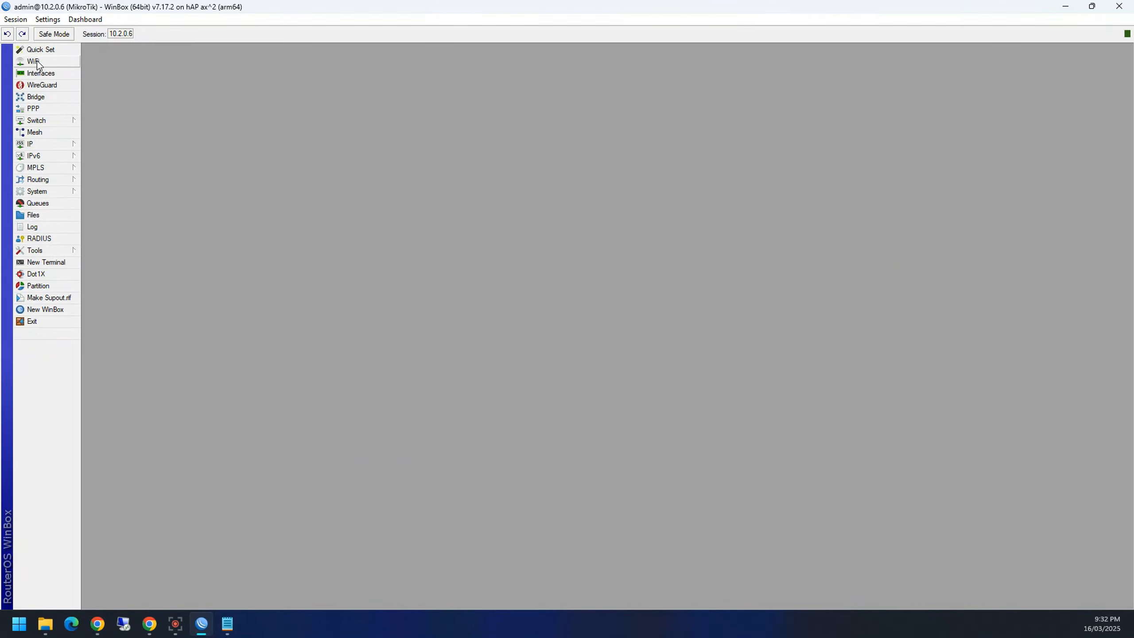
Step: Turn on Safe Mode and open the Interface List, PPP and Bridge Ports windows
left_click(54, 35)
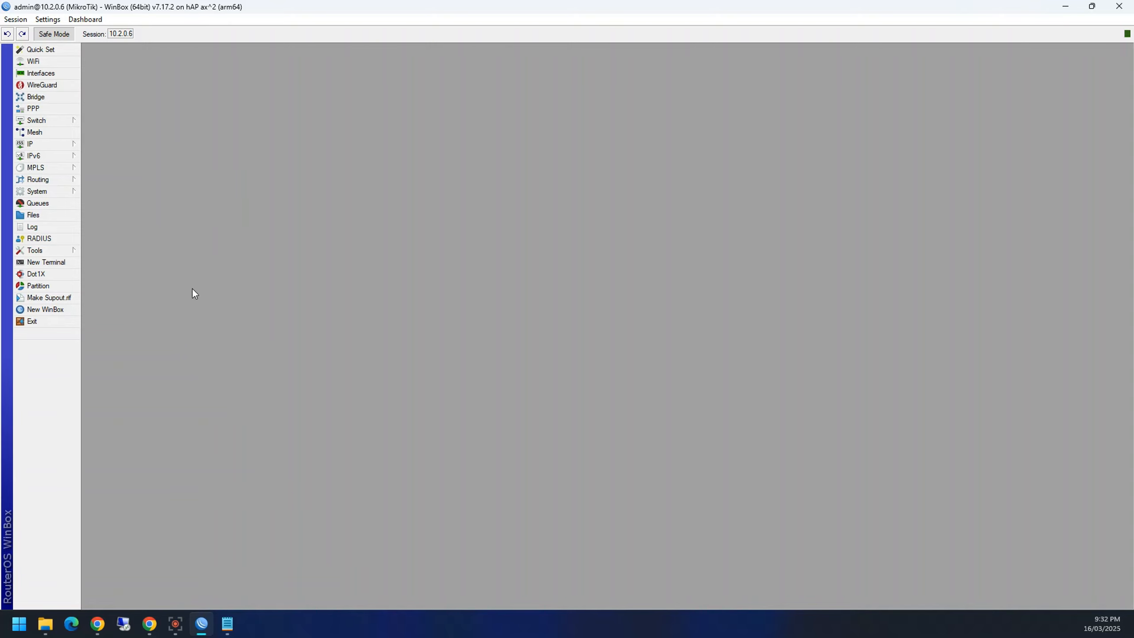
left_click(35, 74)
left_click(35, 109)
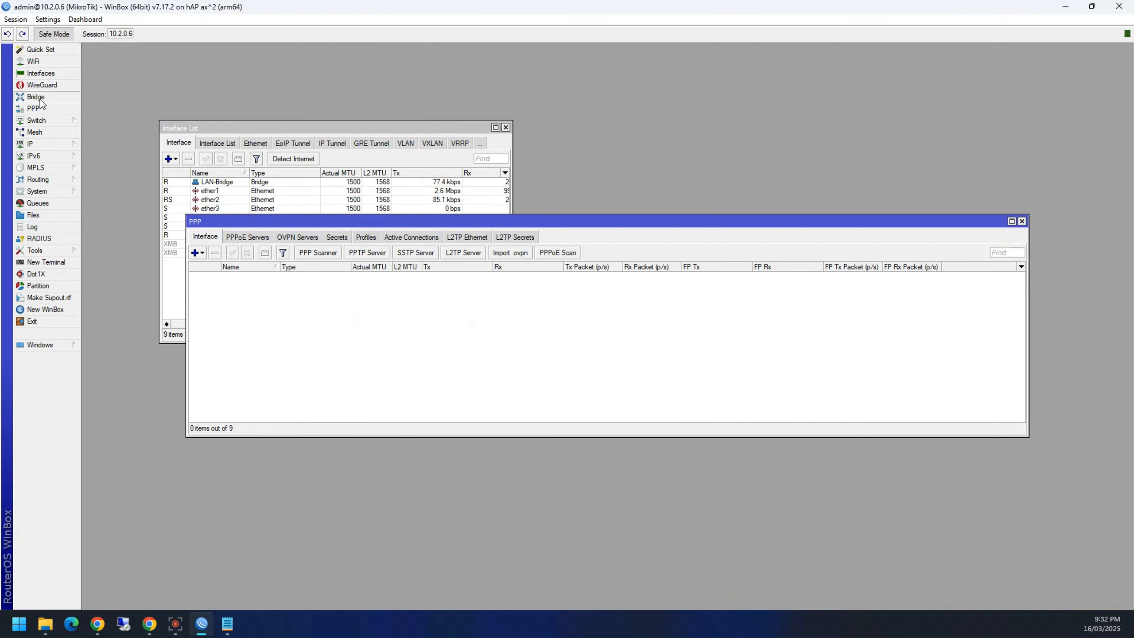
left_click(40, 99)
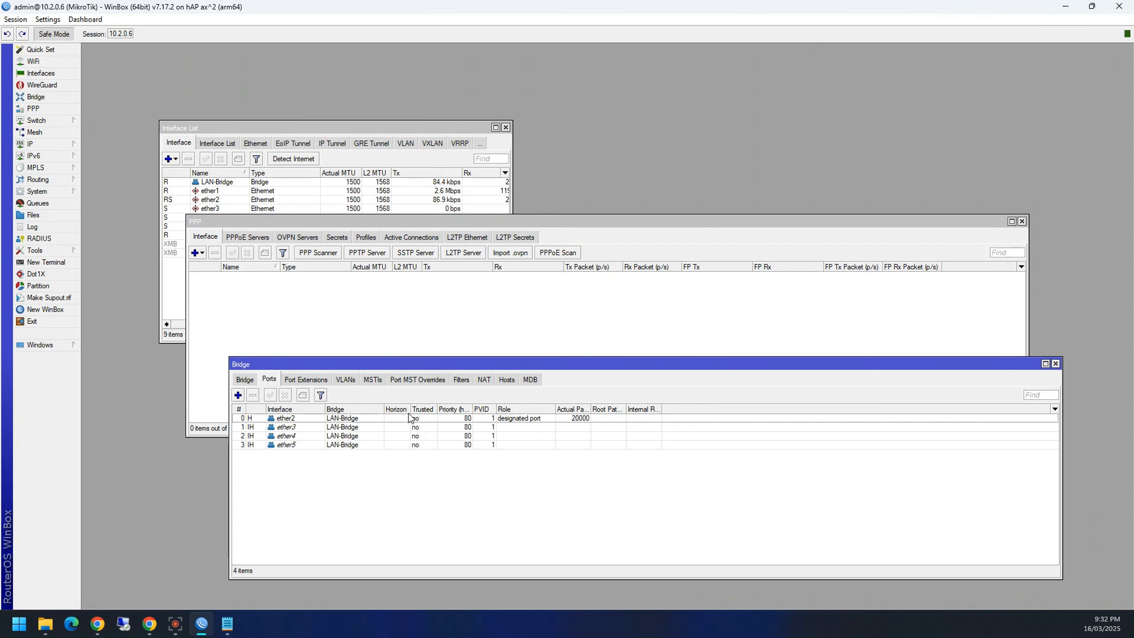
left_click_drag(321, 364, 314, 296)
Step: Delete ether5 from the LAN-Bridge ports, select ether2, and quit WinBox while in Safe Mode
left_click(302, 377)
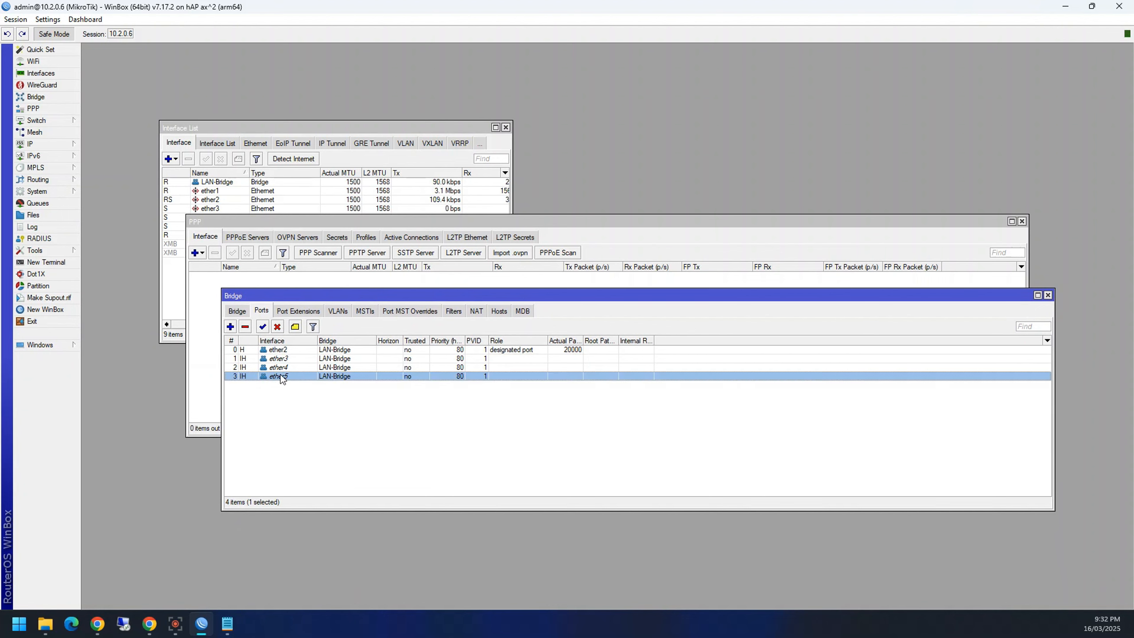
key("Delete")
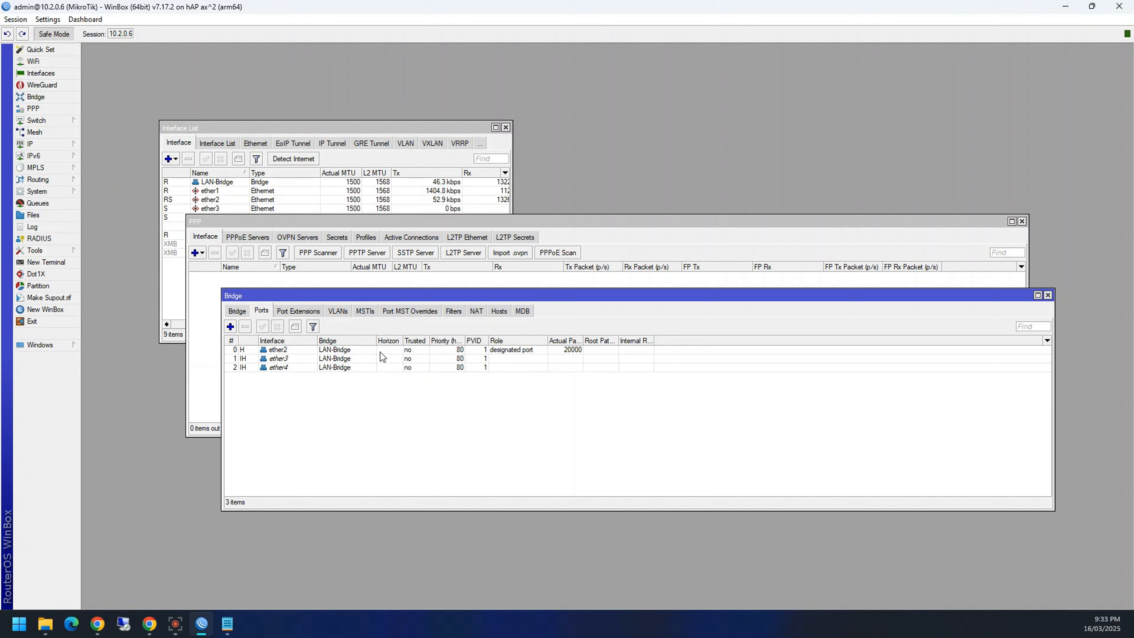
left_click(254, 350)
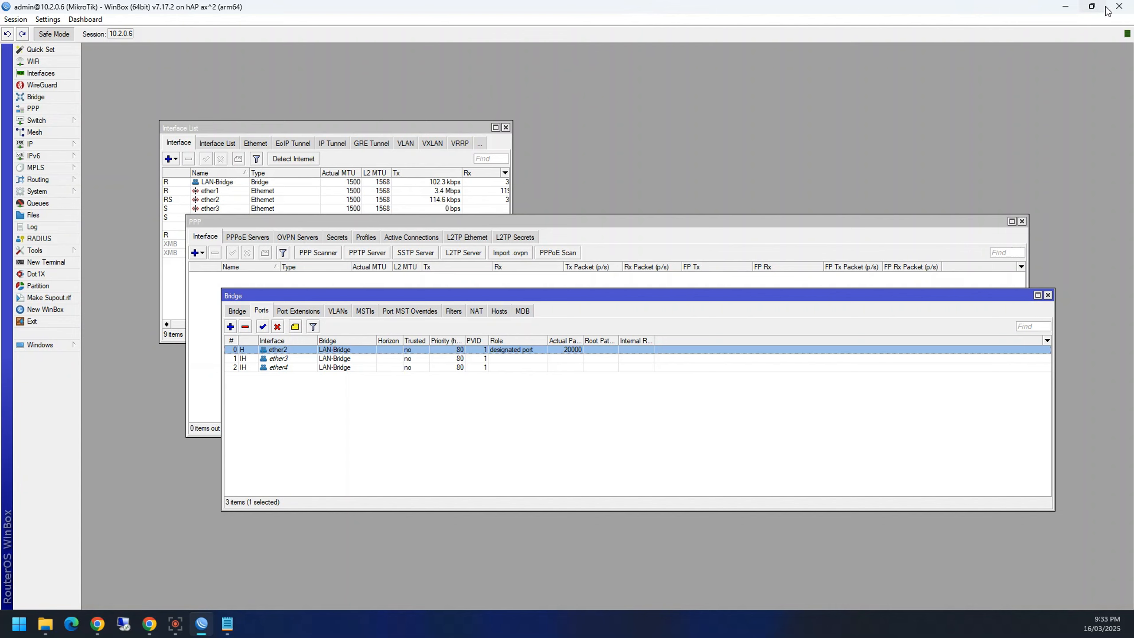
left_click(1119, 6)
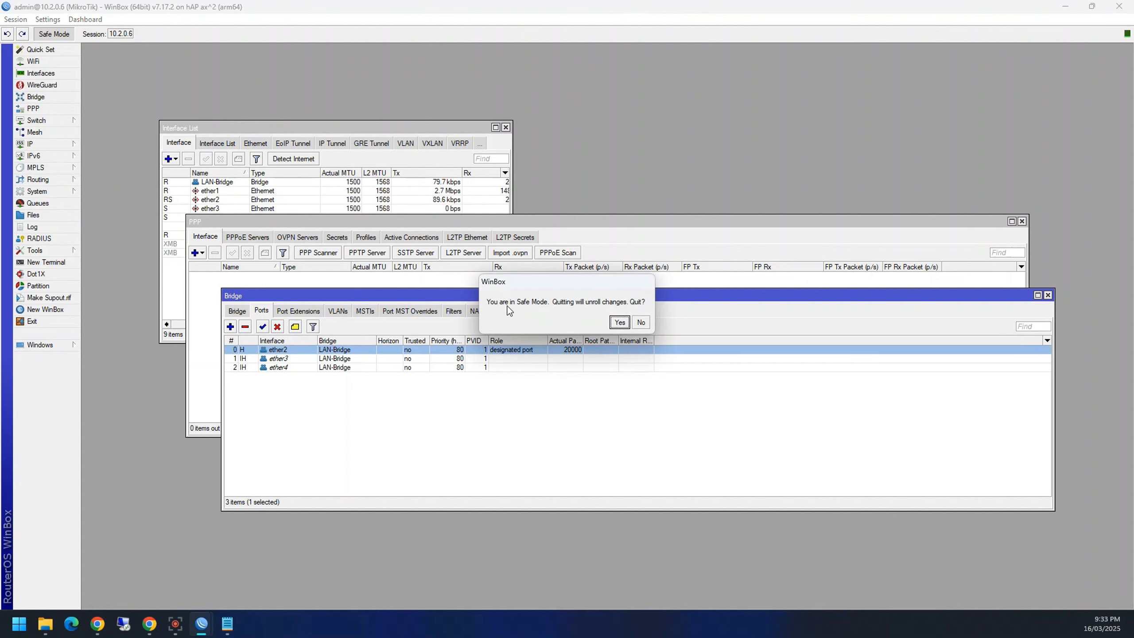
Step: Confirm quitting to unroll the change, reconnect, and find ether5 restored in Bridge Ports
left_click(620, 322)
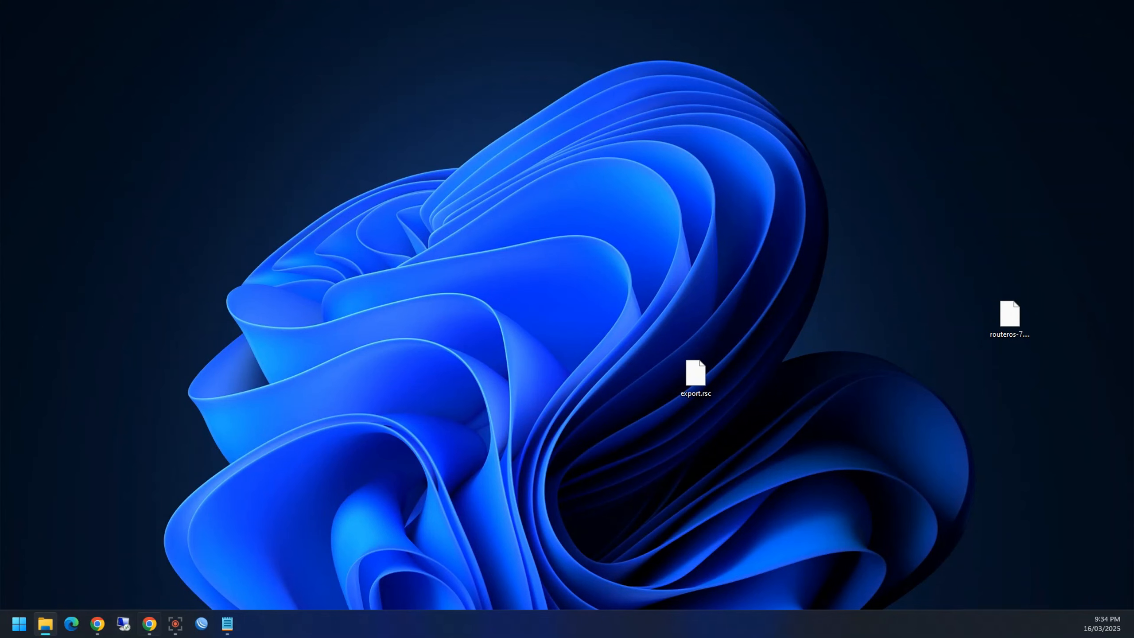
left_click(202, 624)
key("Return")
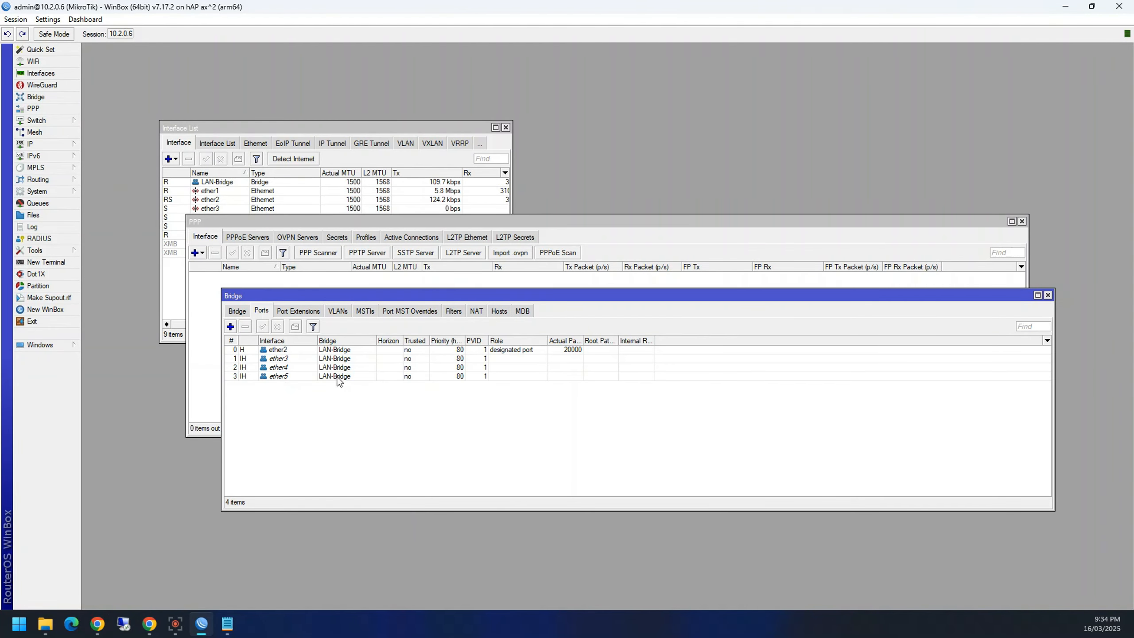
left_click(338, 377)
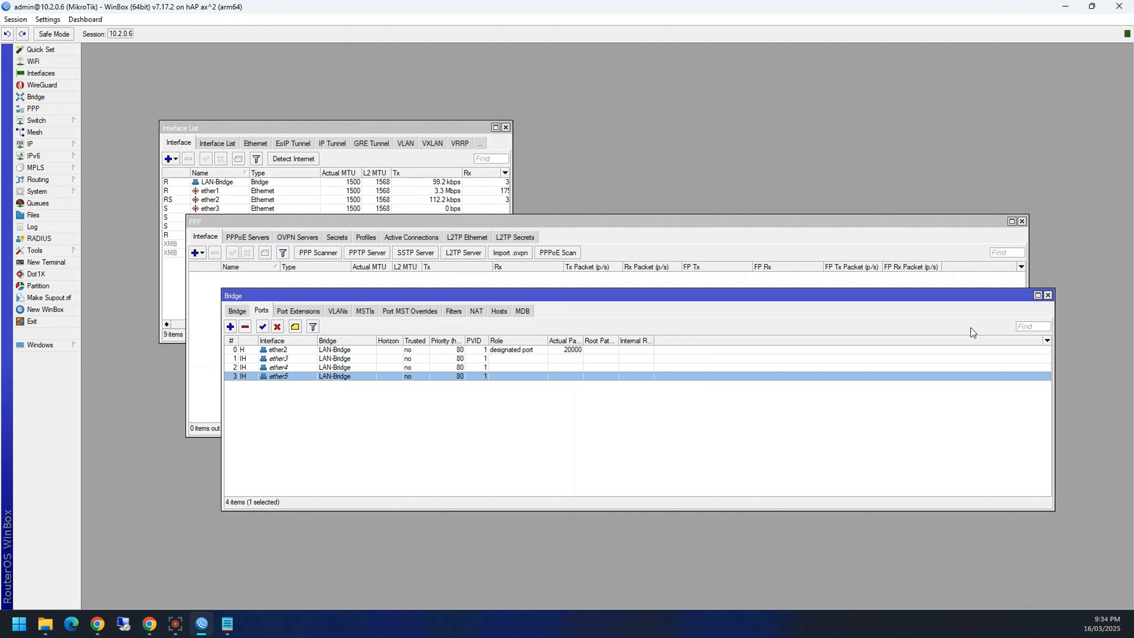
Step: Close the Bridge, PPP and Interface List windows
left_click(1047, 296)
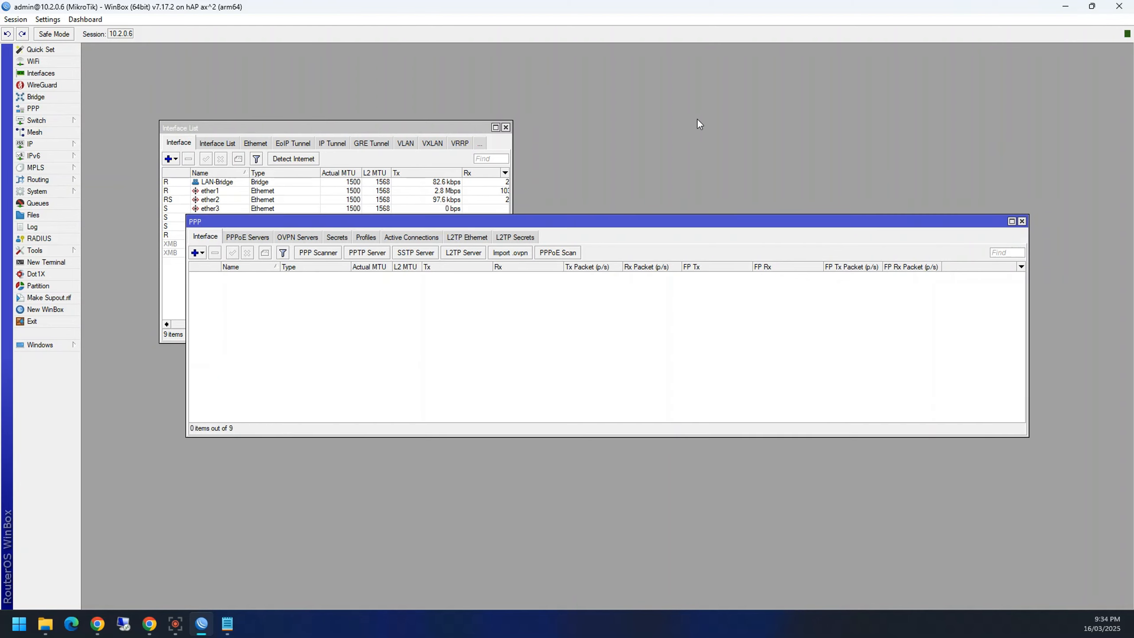
left_click(1021, 221)
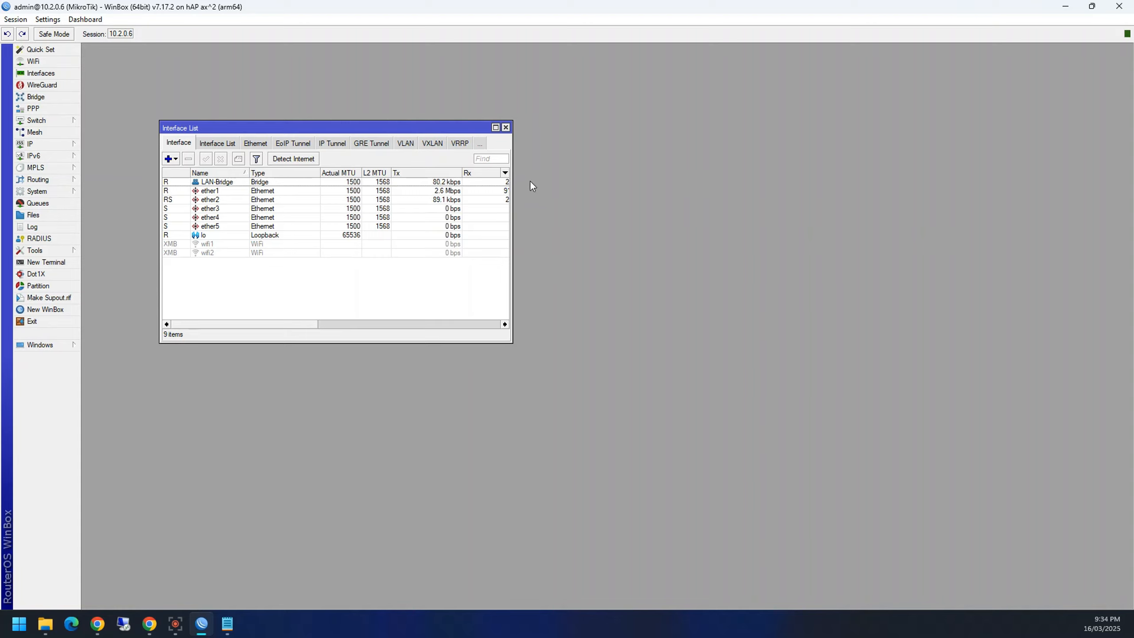
left_click(505, 127)
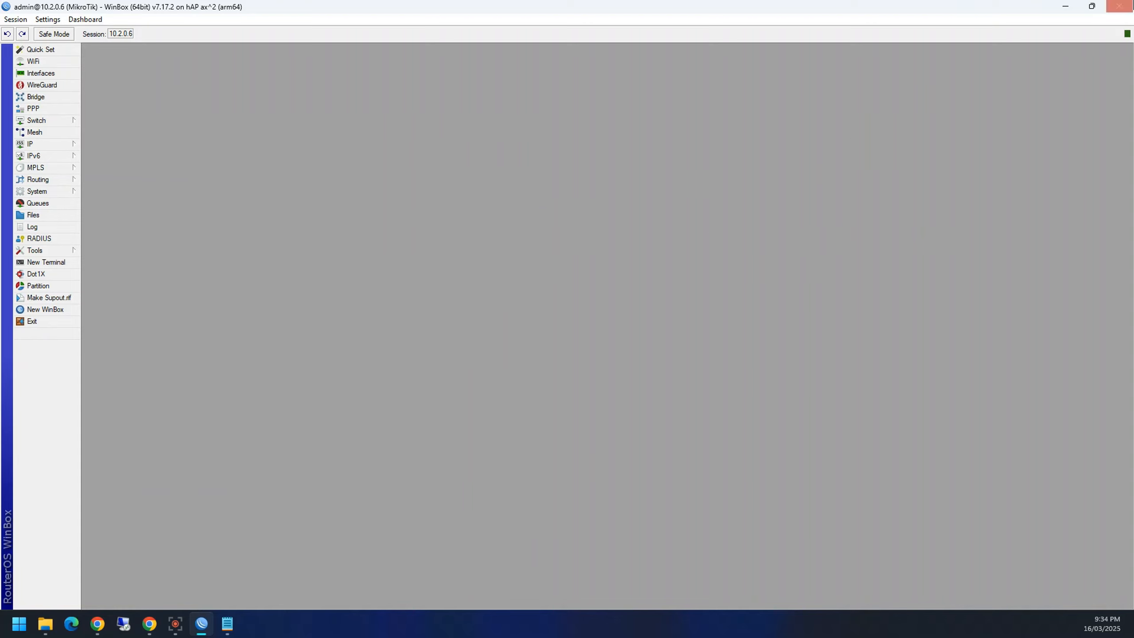
Step: Download the WinBox 4.0beta18 Windows (64-bit) build to Downloads and check its progress in Chrome
left_click(149, 624)
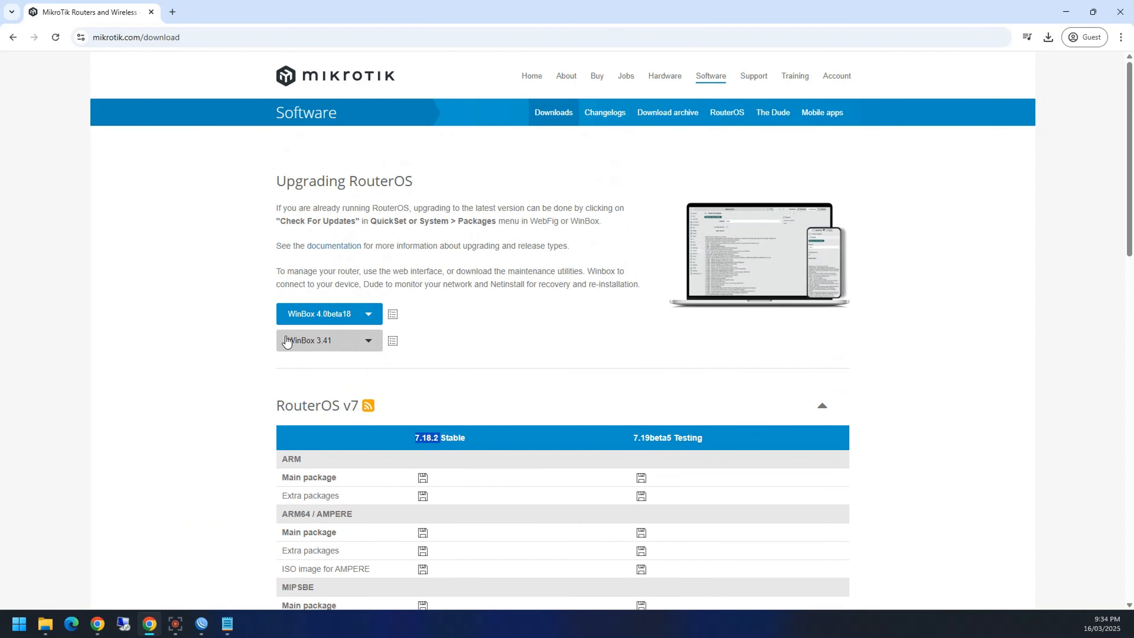
left_click(366, 316)
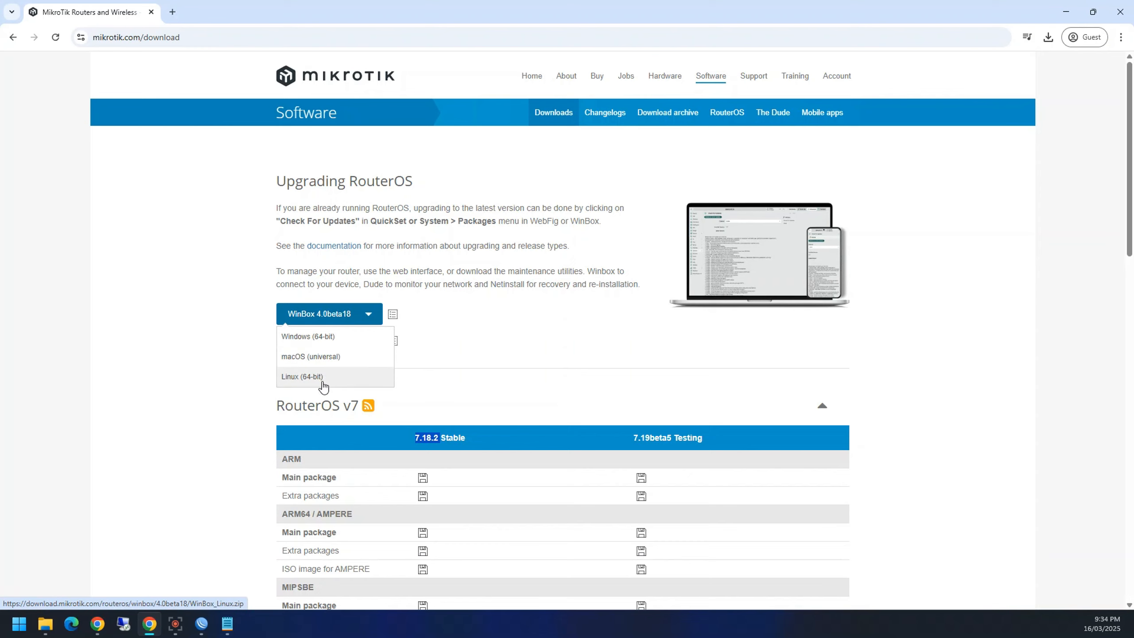
left_click(316, 340)
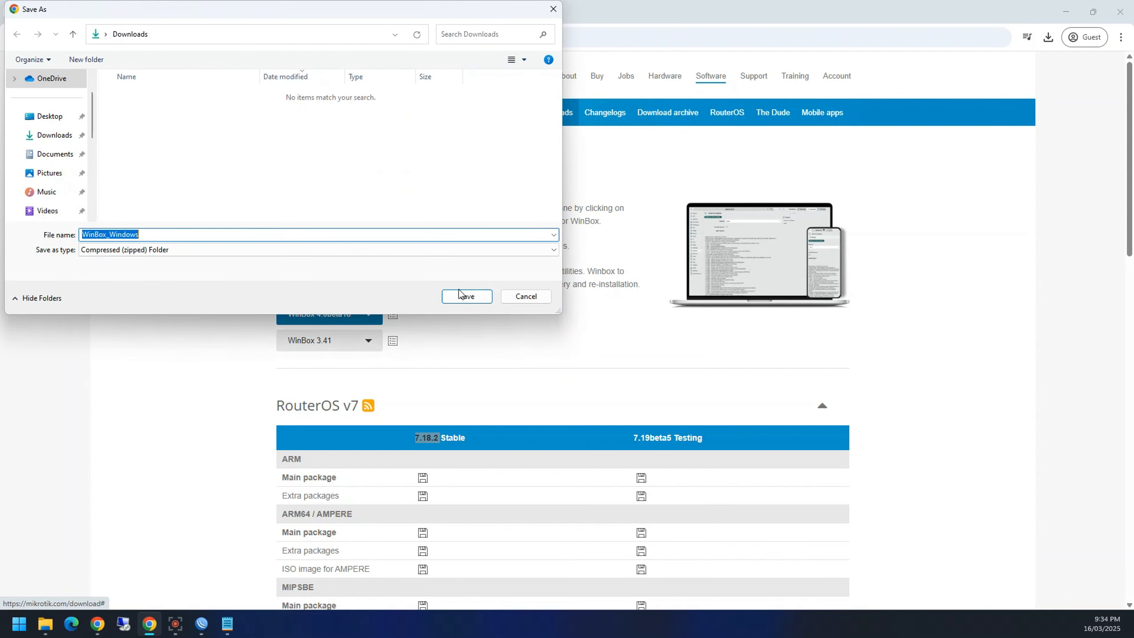
key("Return")
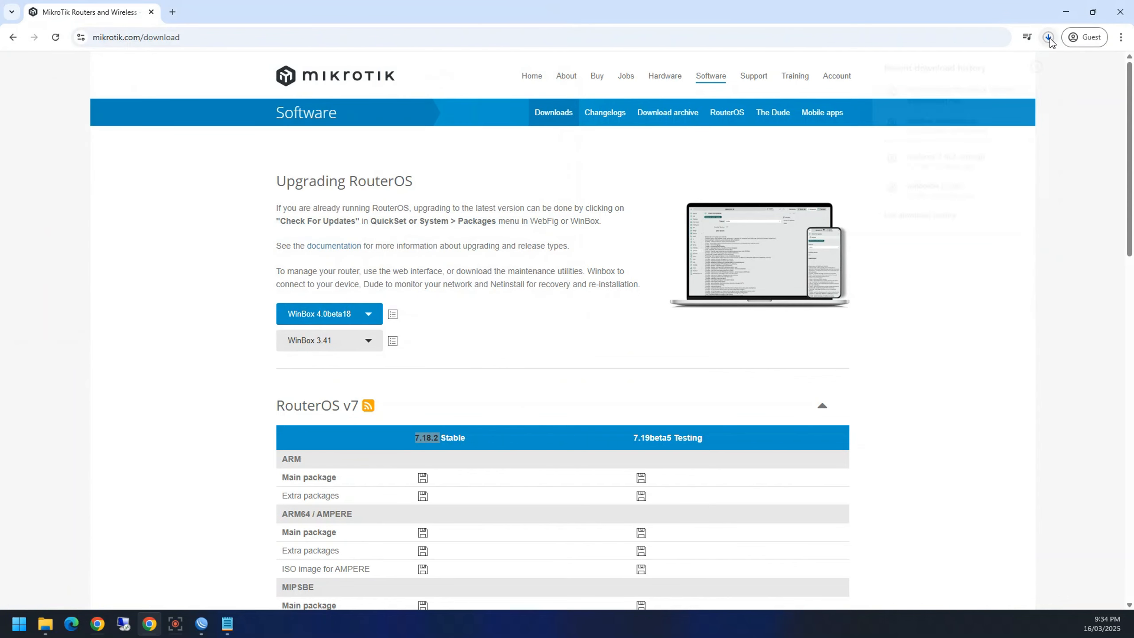
left_click(1050, 38)
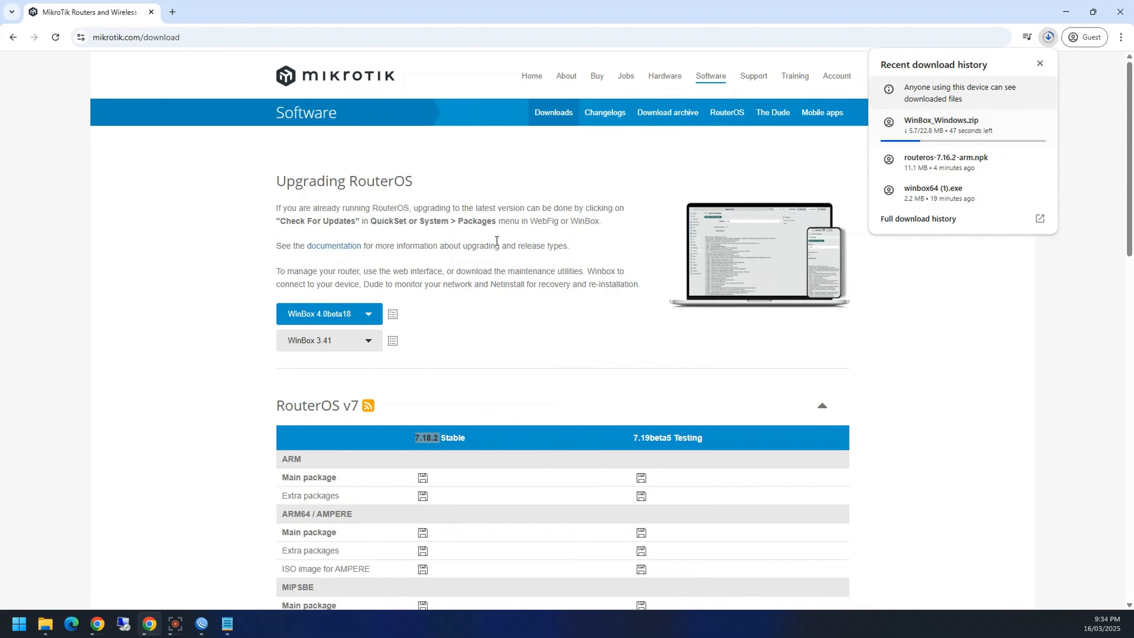
left_click(193, 486)
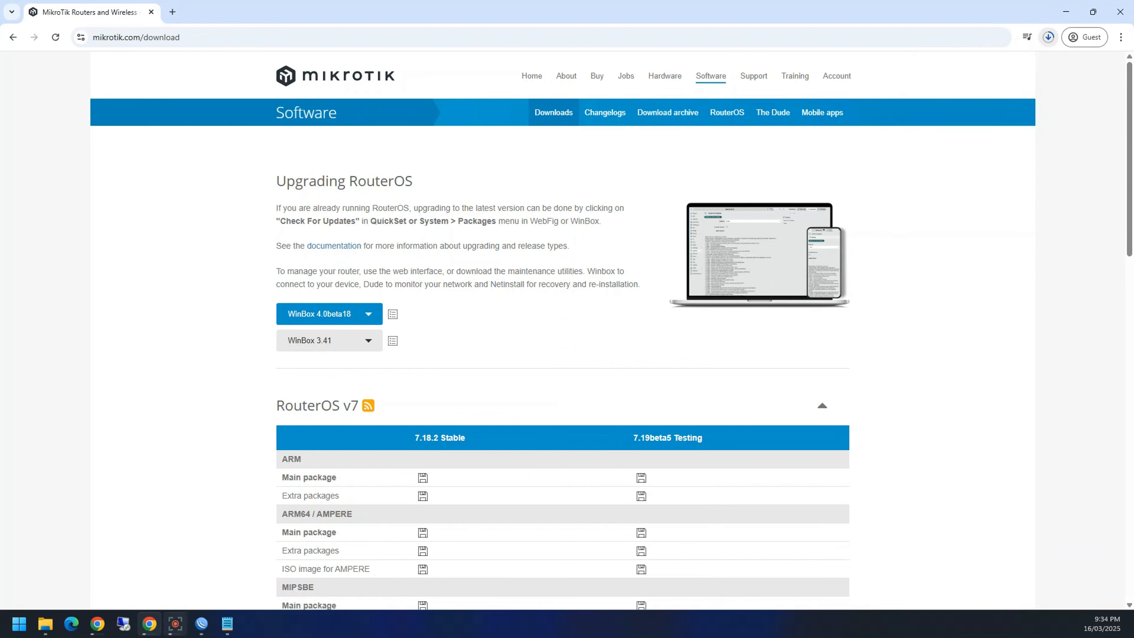
Step: Reconnect to 10.2.0.6, close the Bridge, PPP and Interface List windows, then exit the WinBox session
left_click(202, 624)
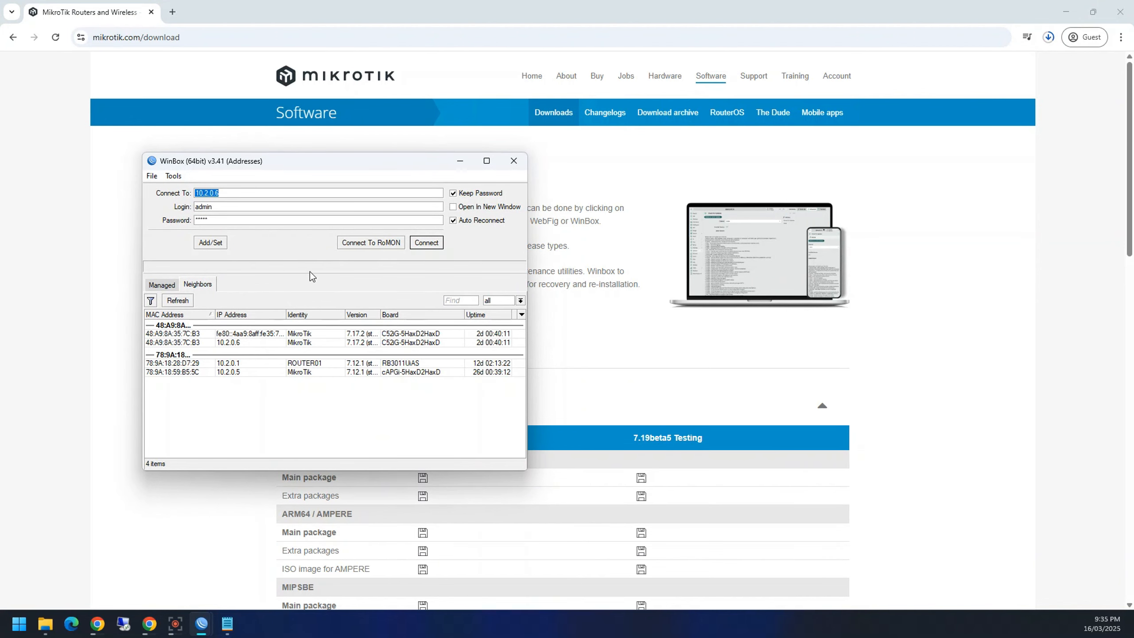
left_click(427, 242)
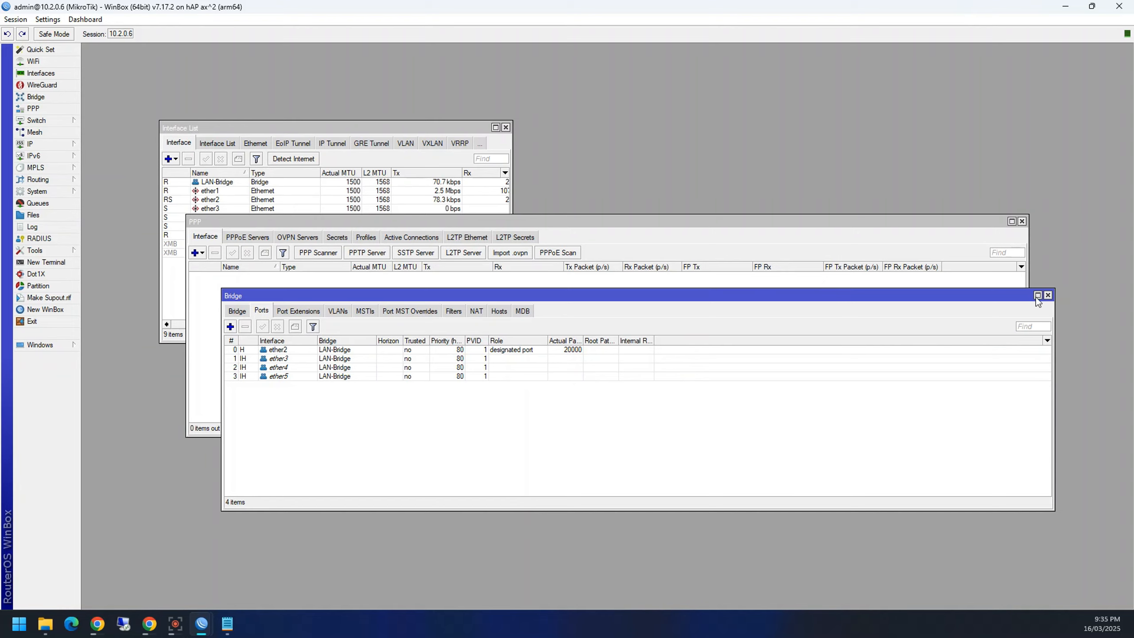
left_click(1047, 296)
left_click(1022, 221)
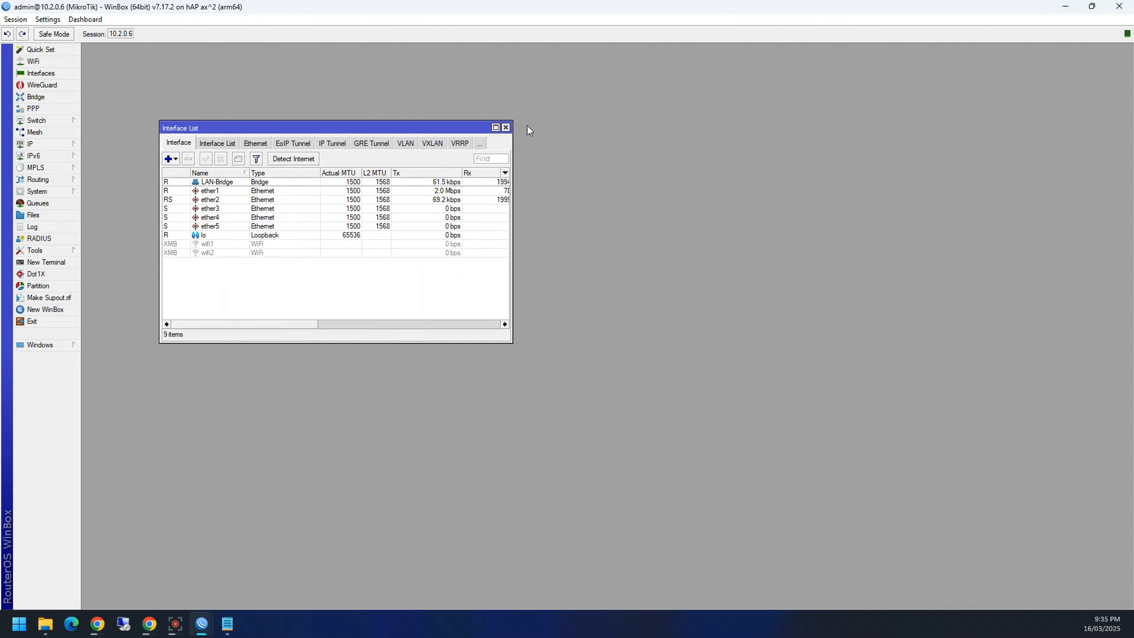
left_click(506, 128)
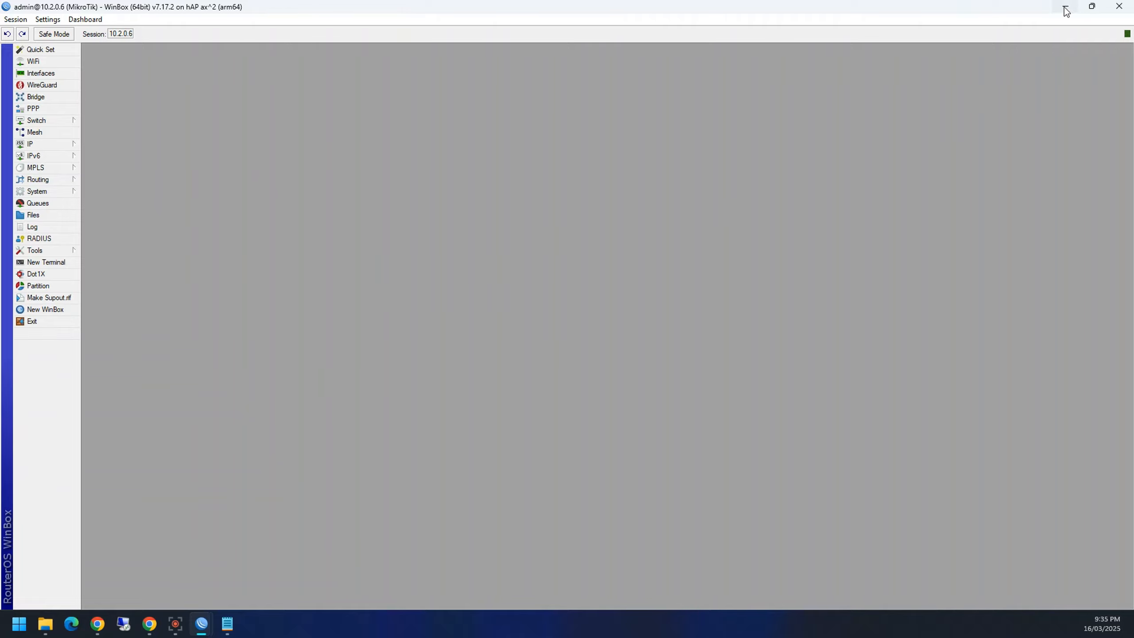
left_click(1119, 6)
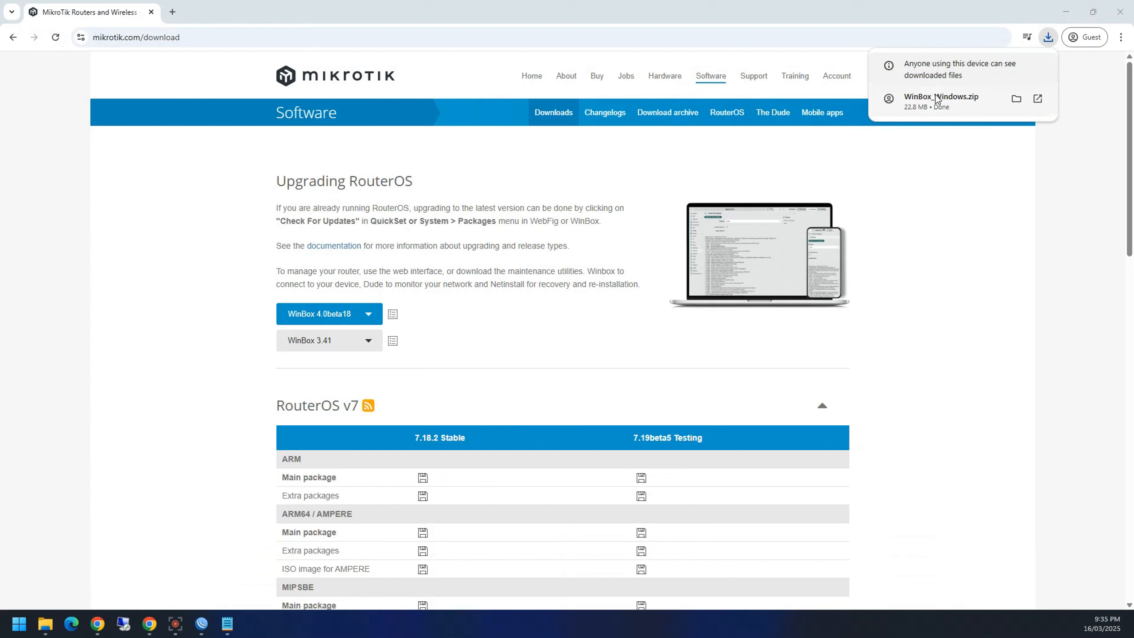
Step: Extract WinBox_Windows.zip to Downloads, launch the extracted WinBox.exe, and close the folder window
left_click(965, 111)
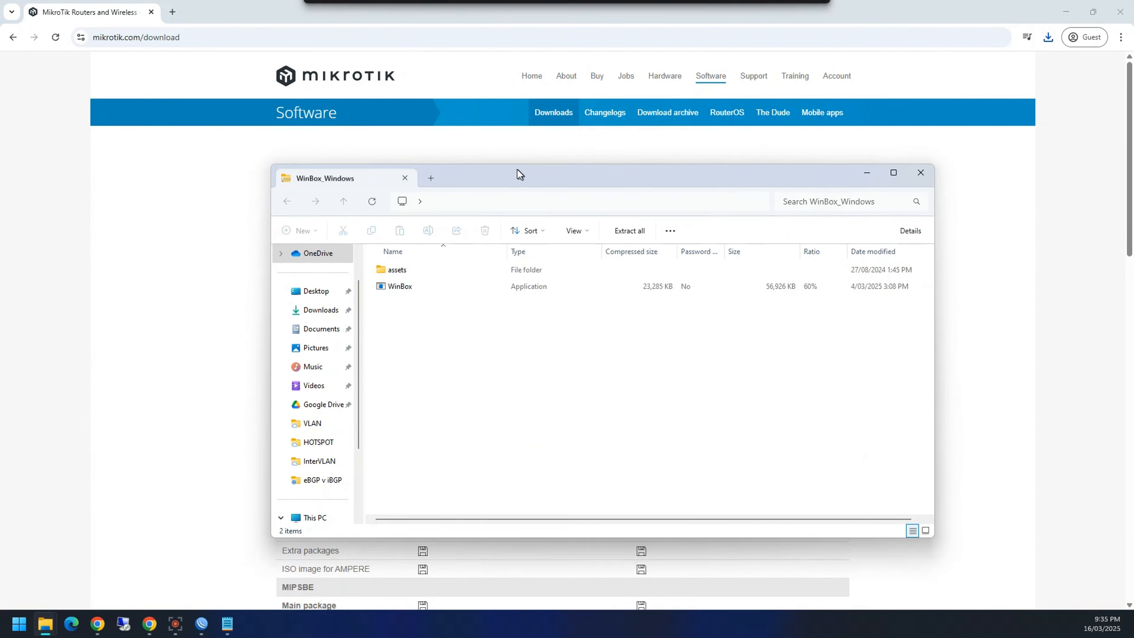
left_click(622, 232)
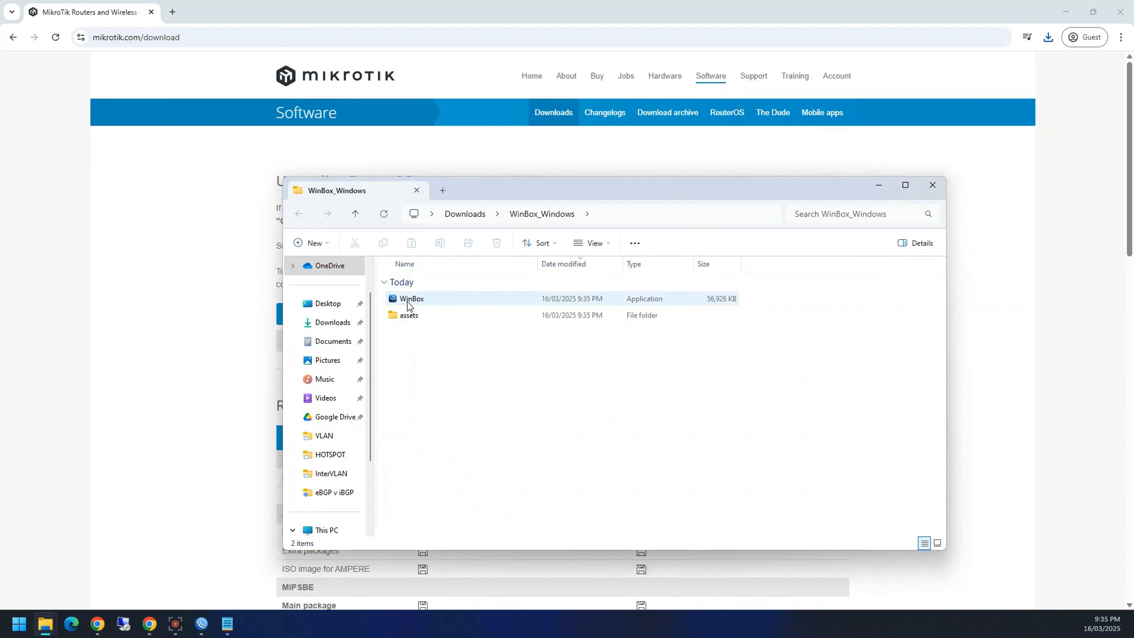
double_click(407, 301)
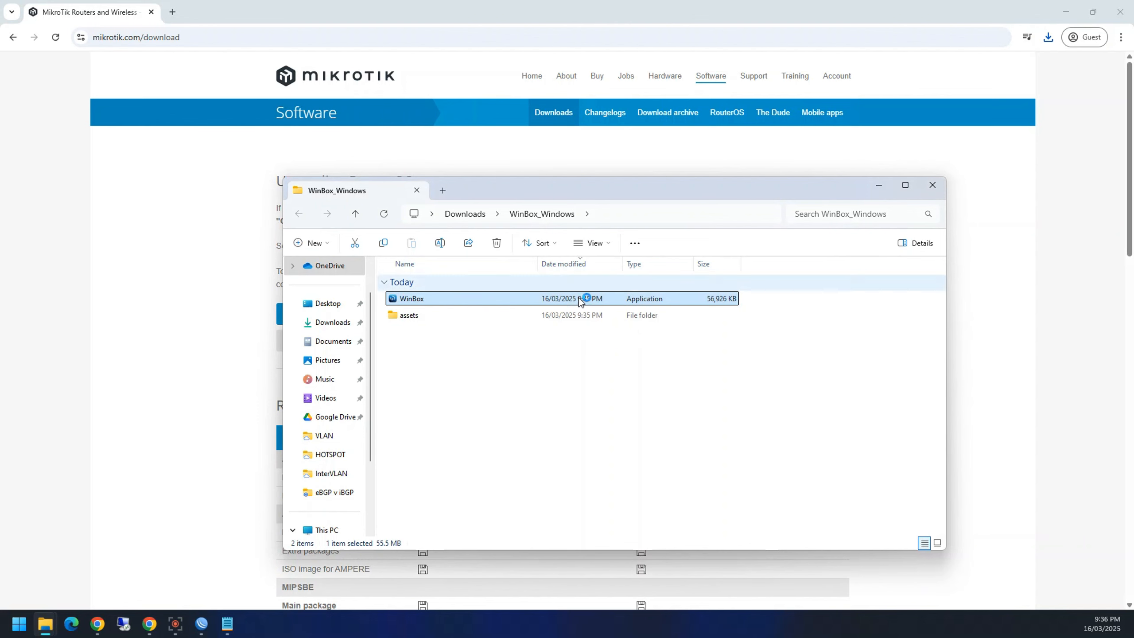
double_click(388, 302)
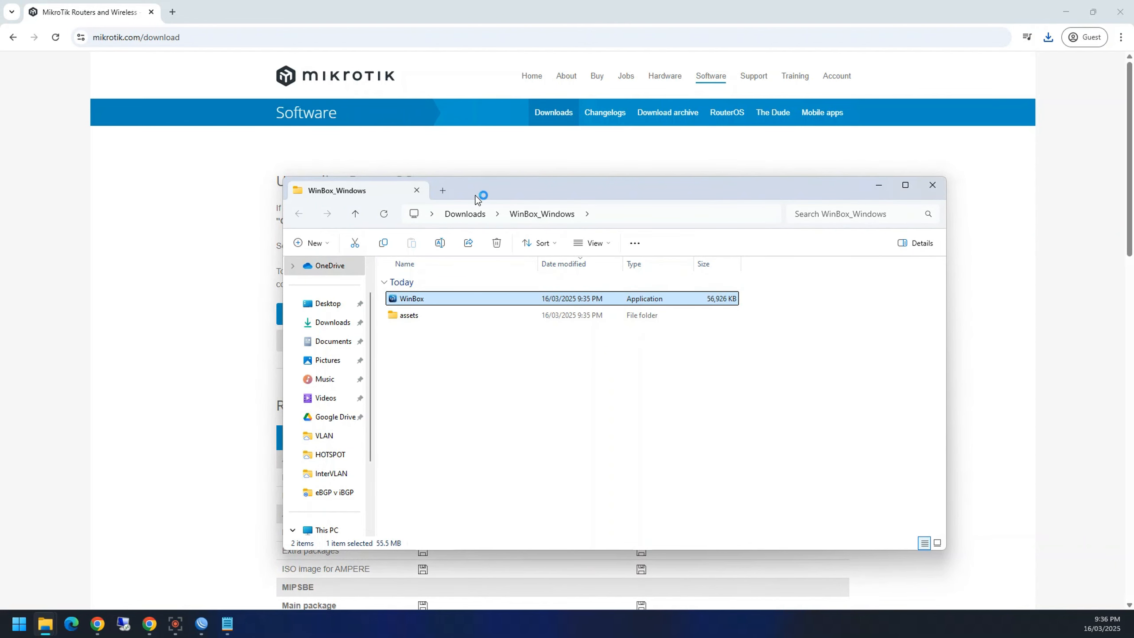
left_click_drag(481, 195, 1132, 286)
left_click(1129, 281)
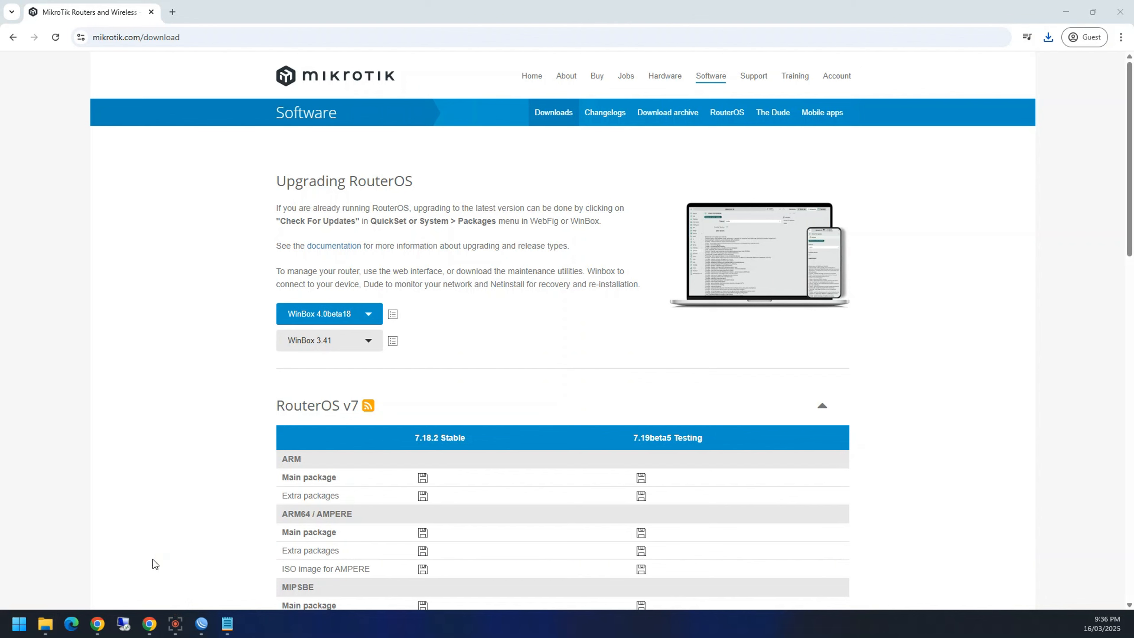
Step: Center the new WinBox window, set Select from to Saved, and load the 10.2.0.6 entry
left_click_drag(960, 143, 346, 138)
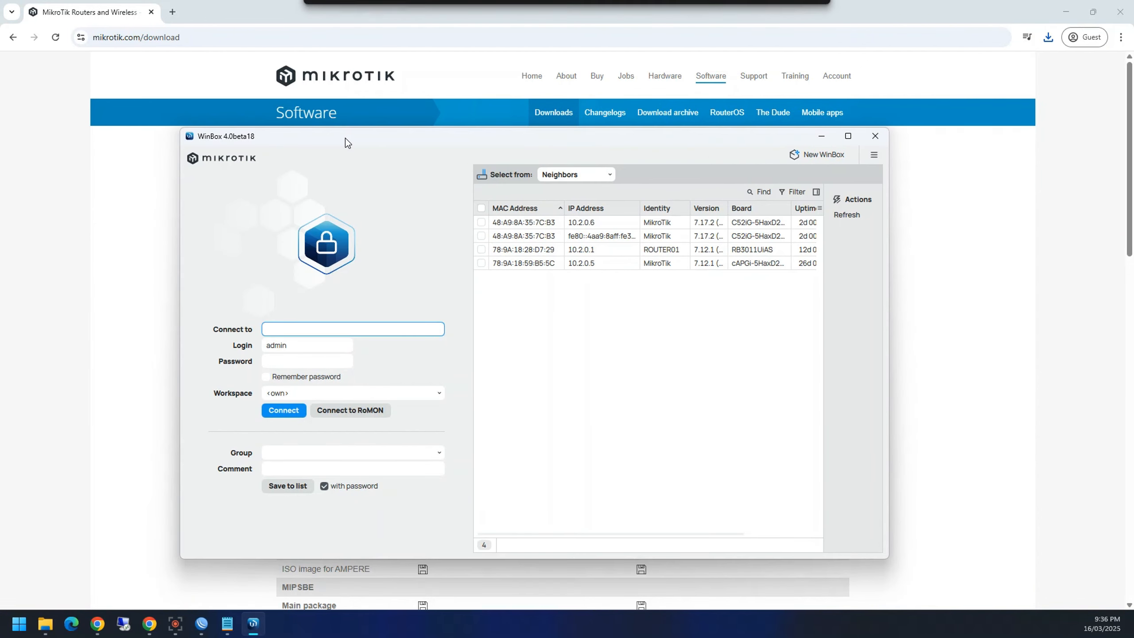
left_click(599, 175)
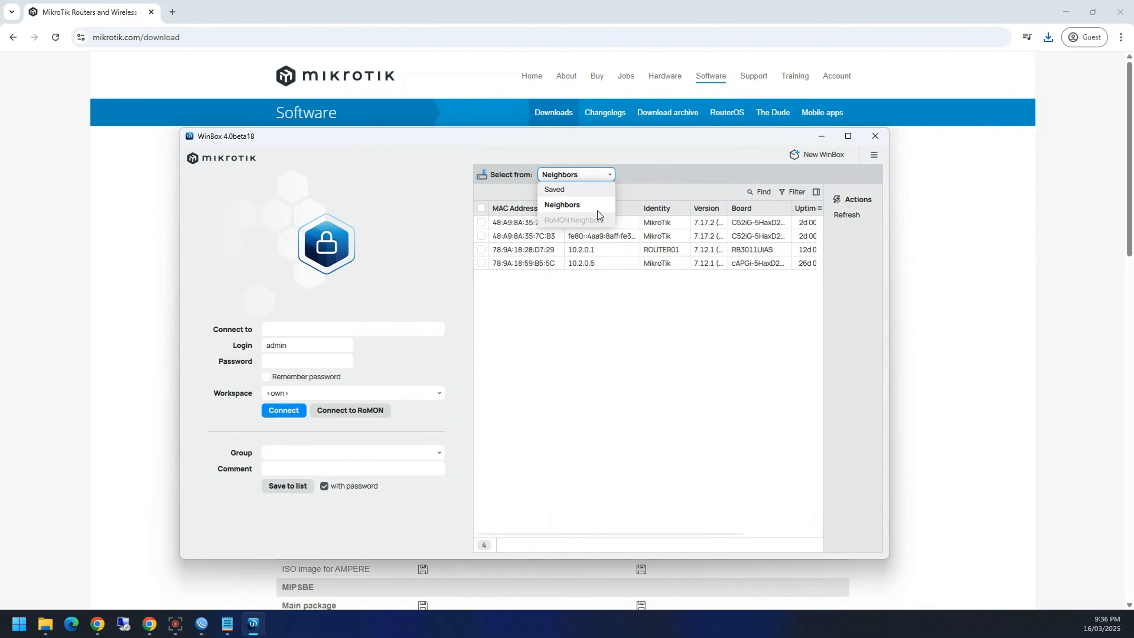
left_click(577, 189)
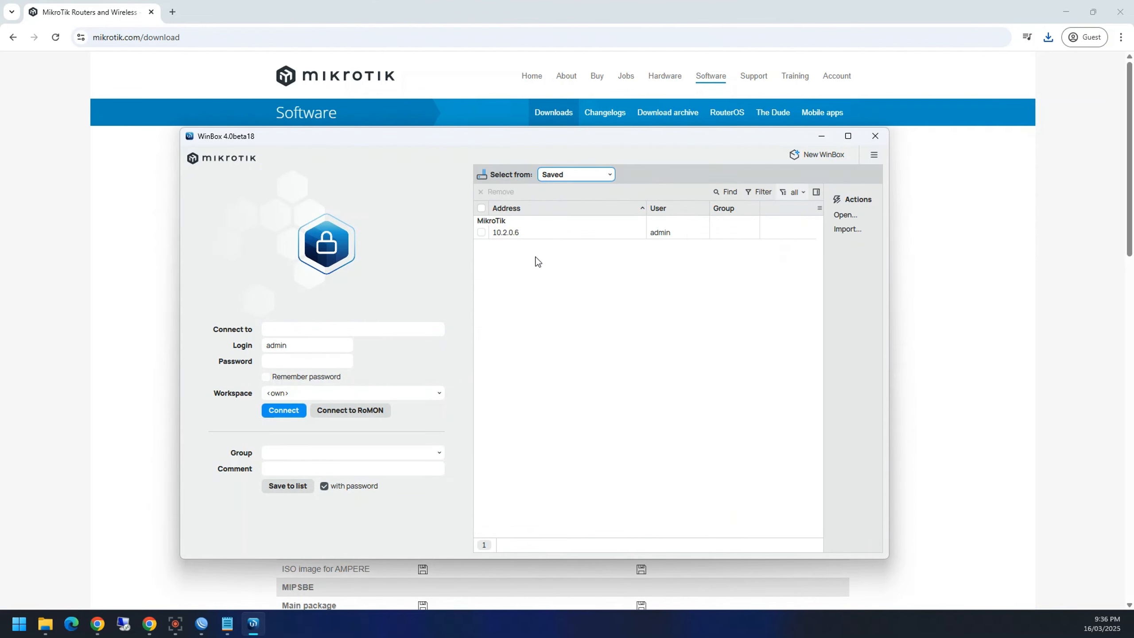
left_click(504, 233)
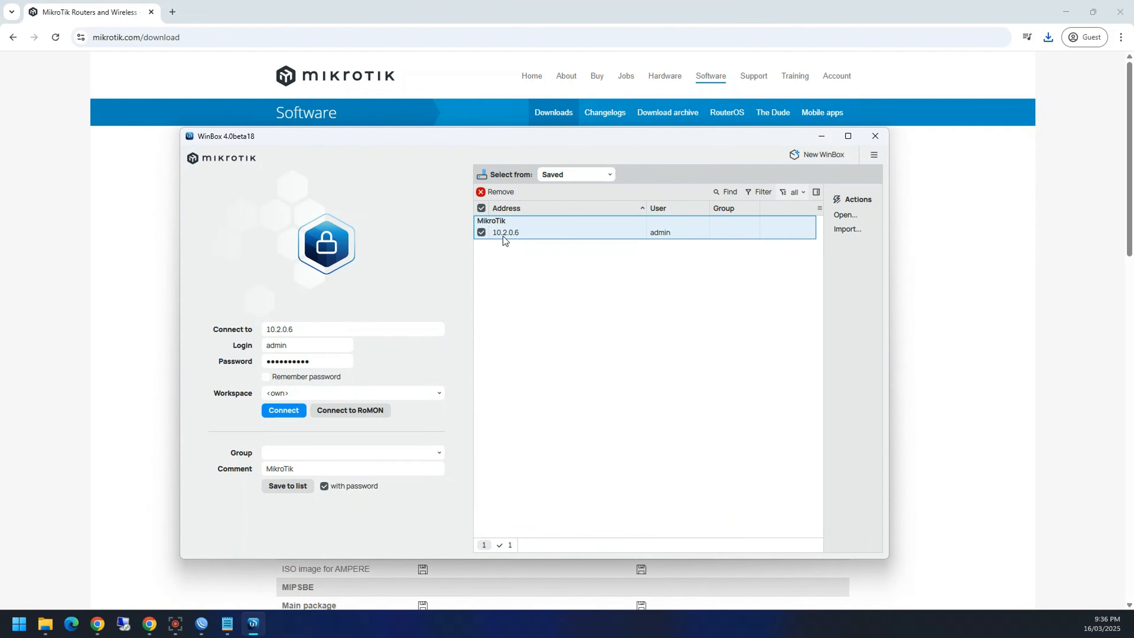
left_click(481, 232)
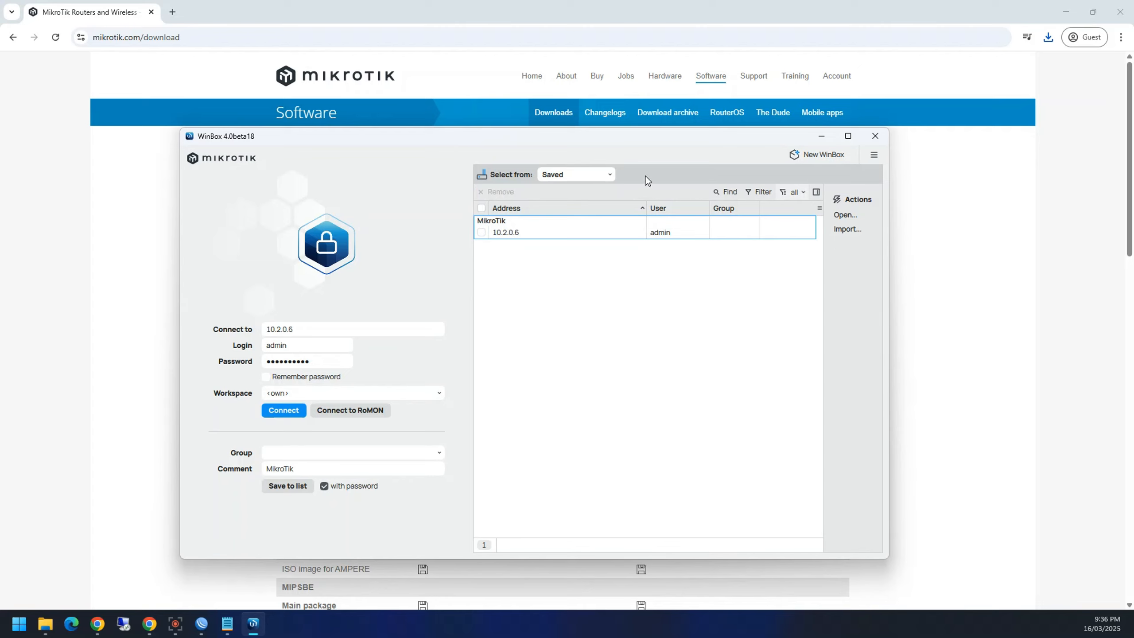
left_click(585, 178)
left_click(589, 192)
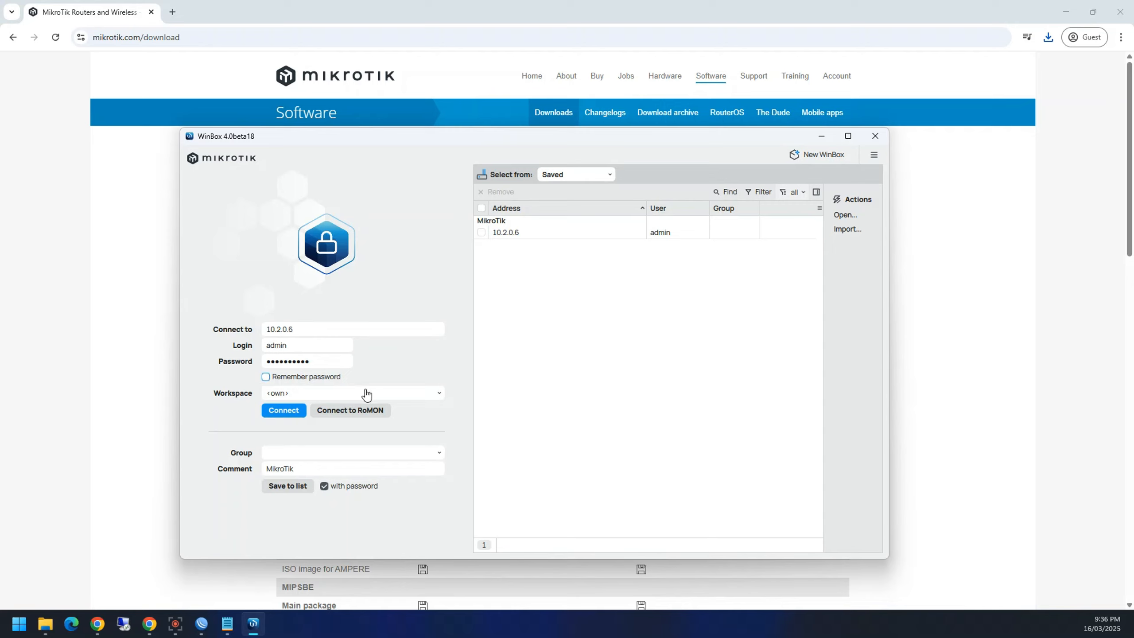
Step: Keep the workspace as <own>, enter group Home, and save the entry to the list
left_click(307, 393)
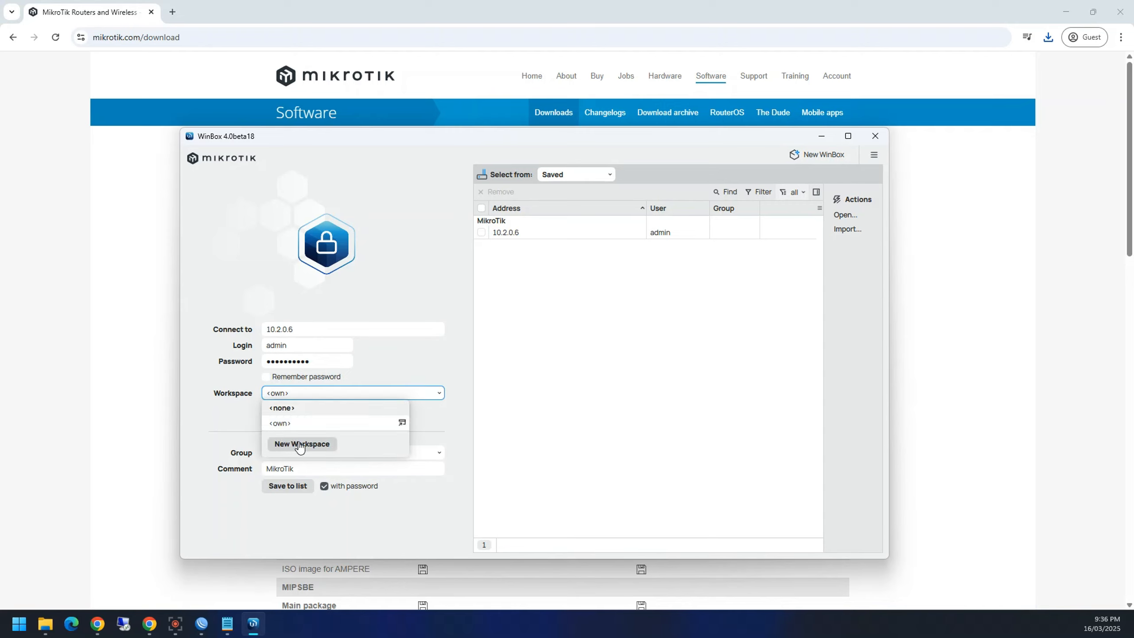
left_click(263, 421)
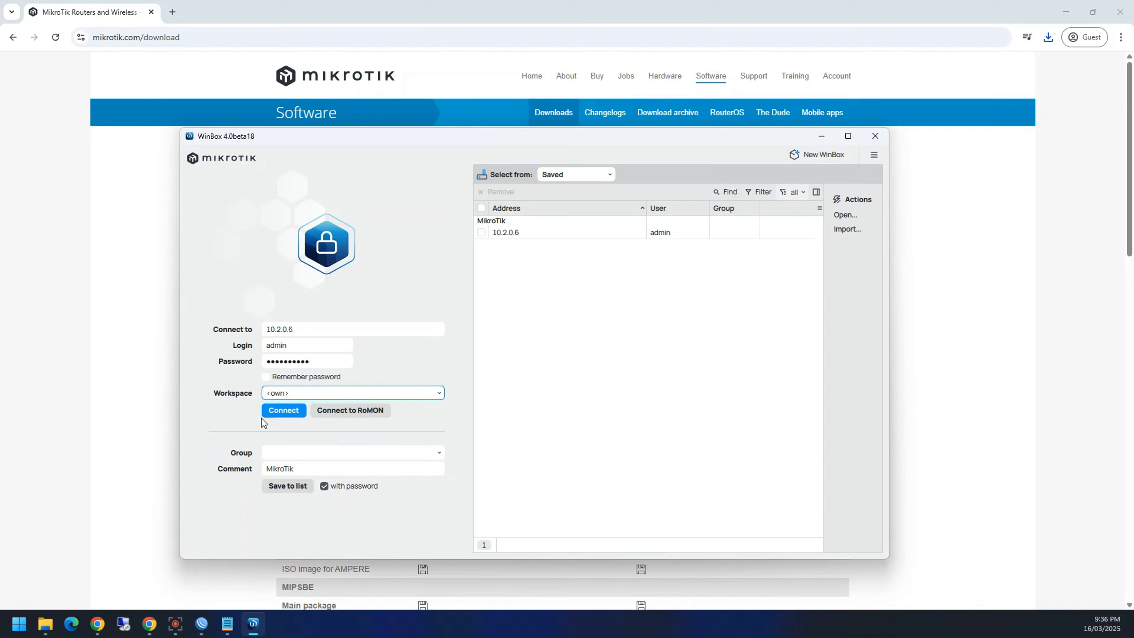
left_click(275, 396)
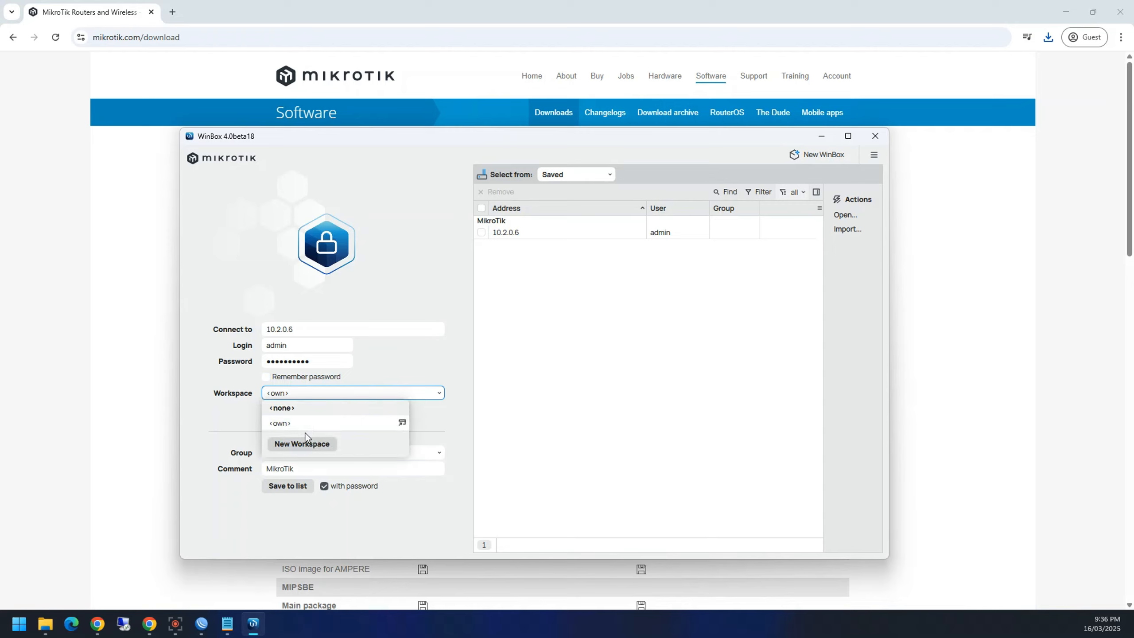
left_click(256, 445)
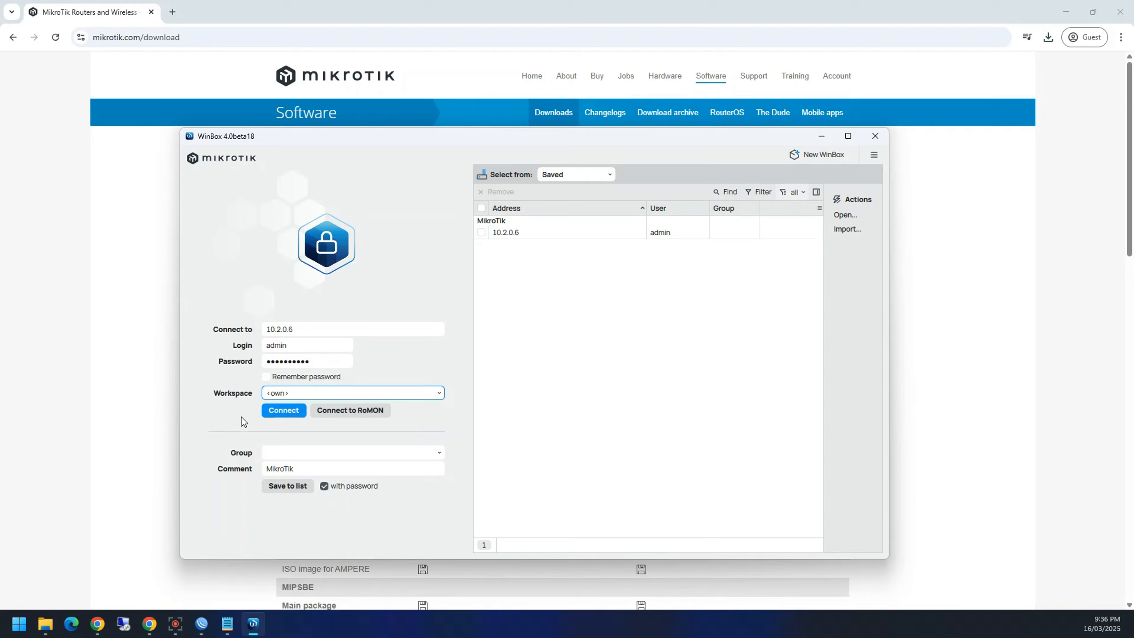
left_click(299, 469)
left_click(302, 454)
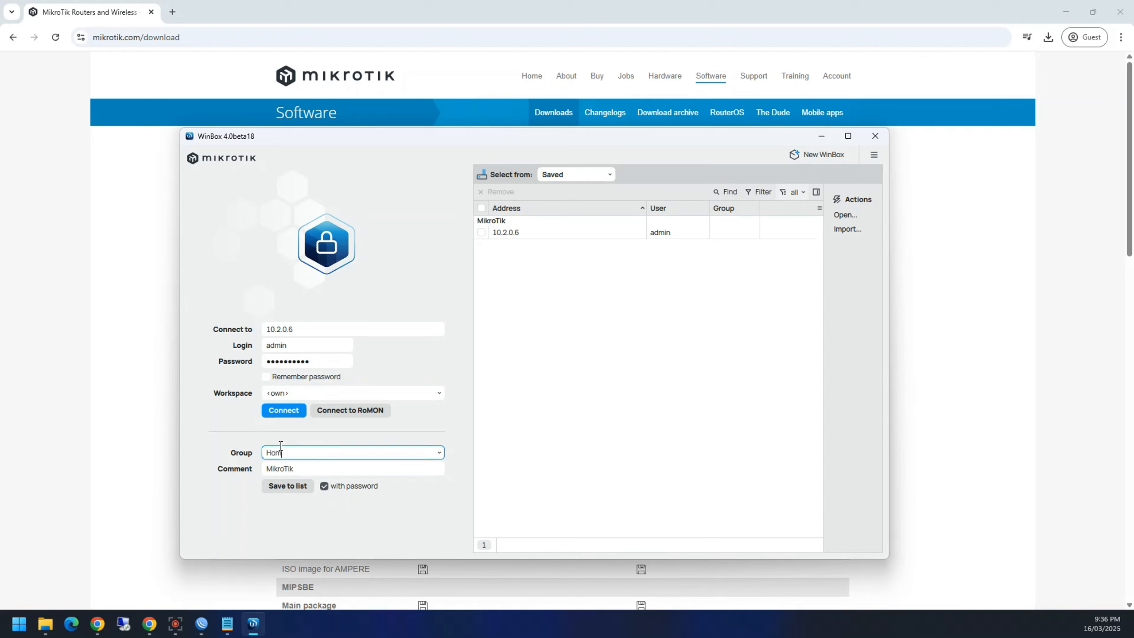
left_click(286, 486)
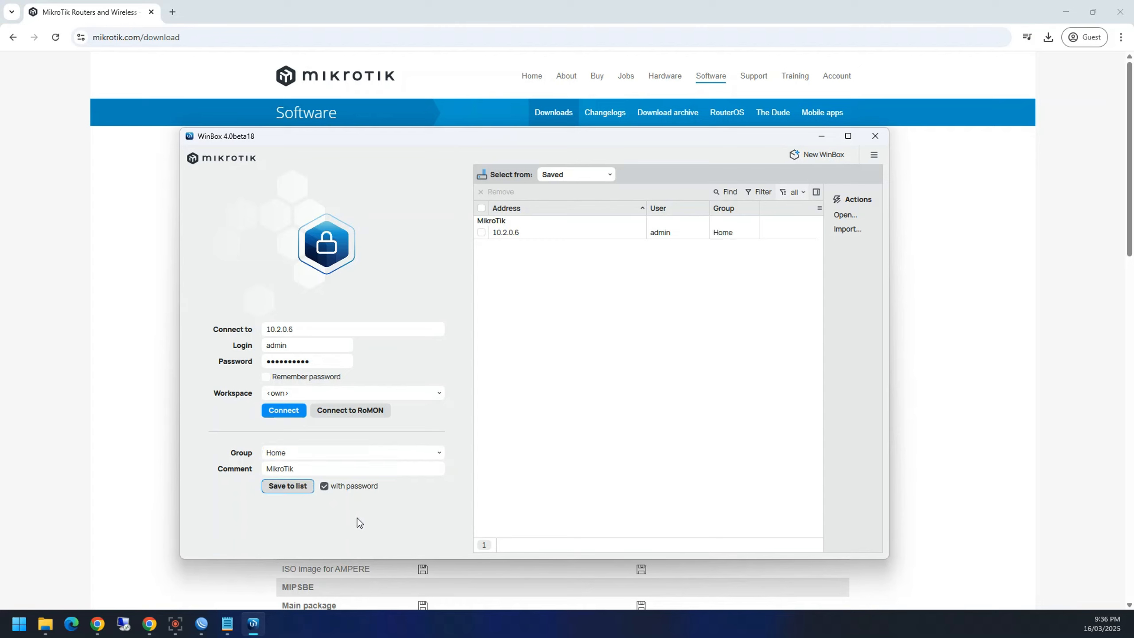
Step: Reselect the saved 10.2.0.6 entry, re-enter the password, and connect to the router
left_click(728, 235)
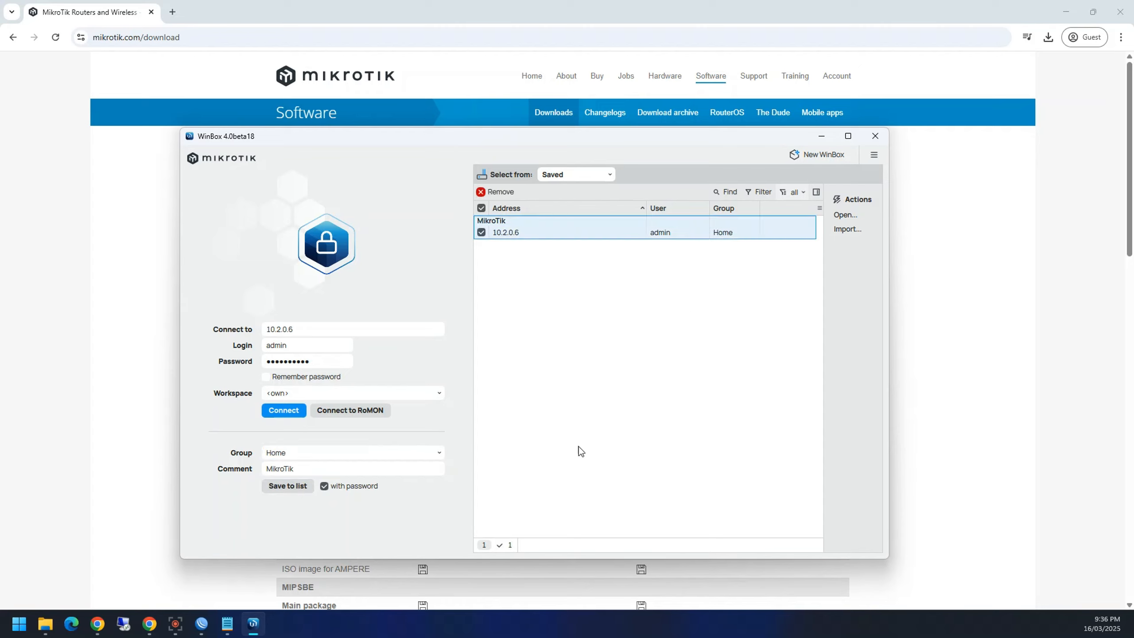
left_click_drag(305, 468, 264, 469)
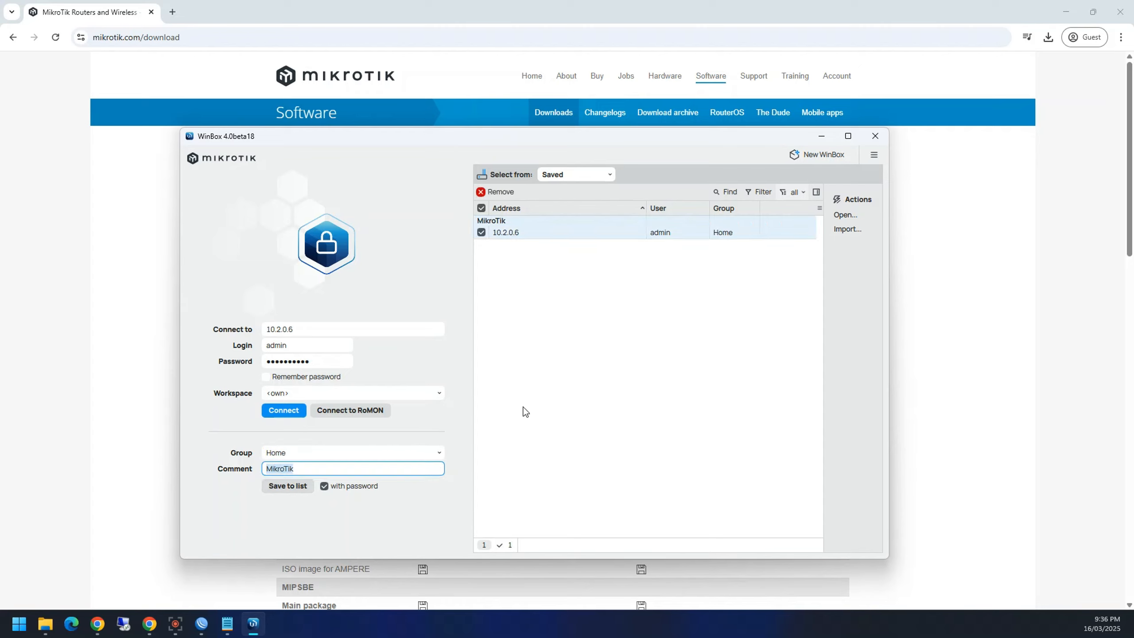
left_click(703, 233)
left_click(734, 232)
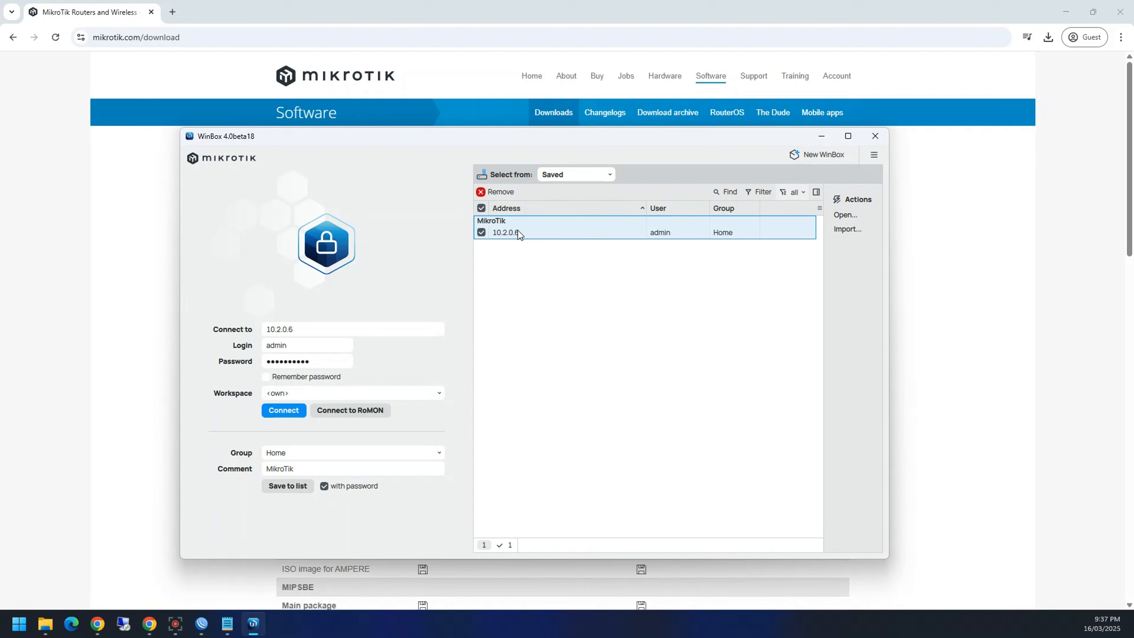
left_click(853, 216)
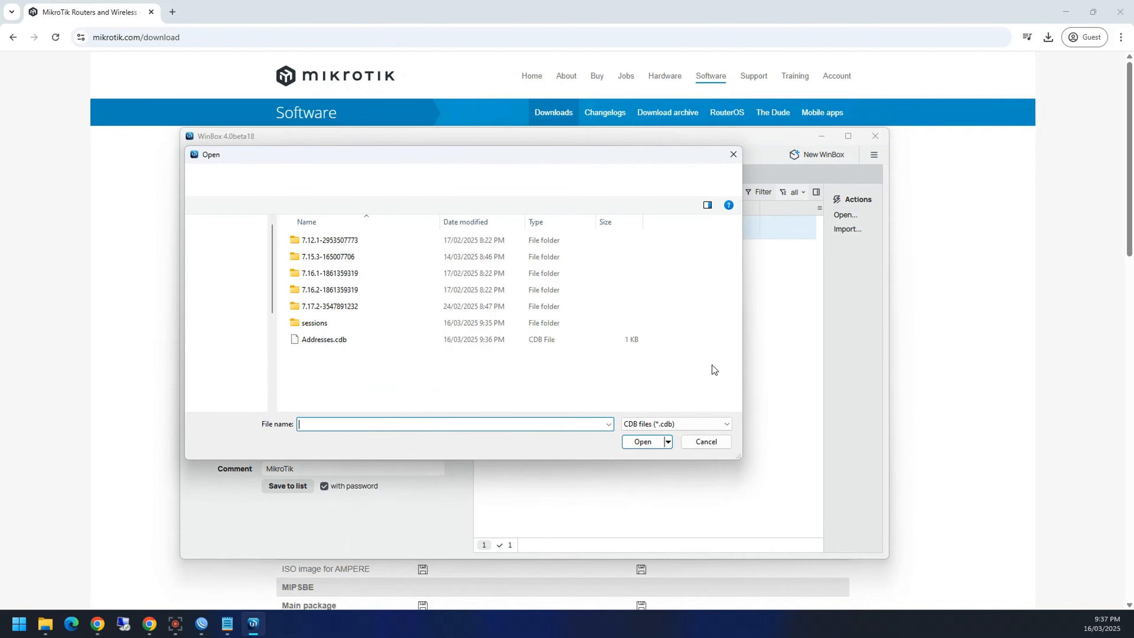
left_click(733, 154)
double_click(524, 235)
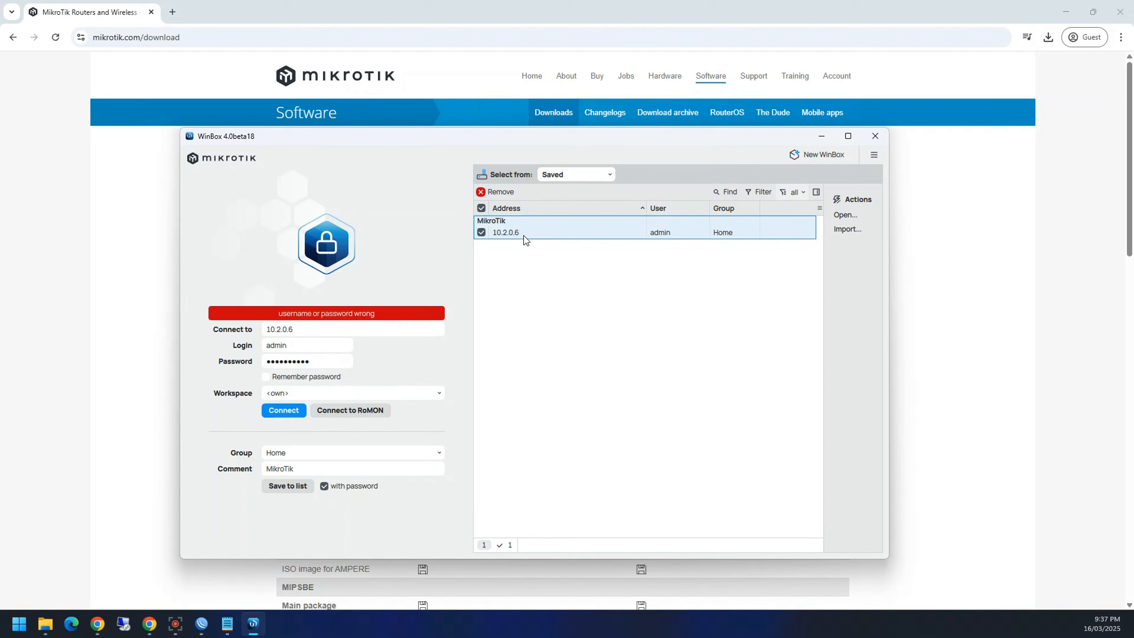
double_click(315, 361)
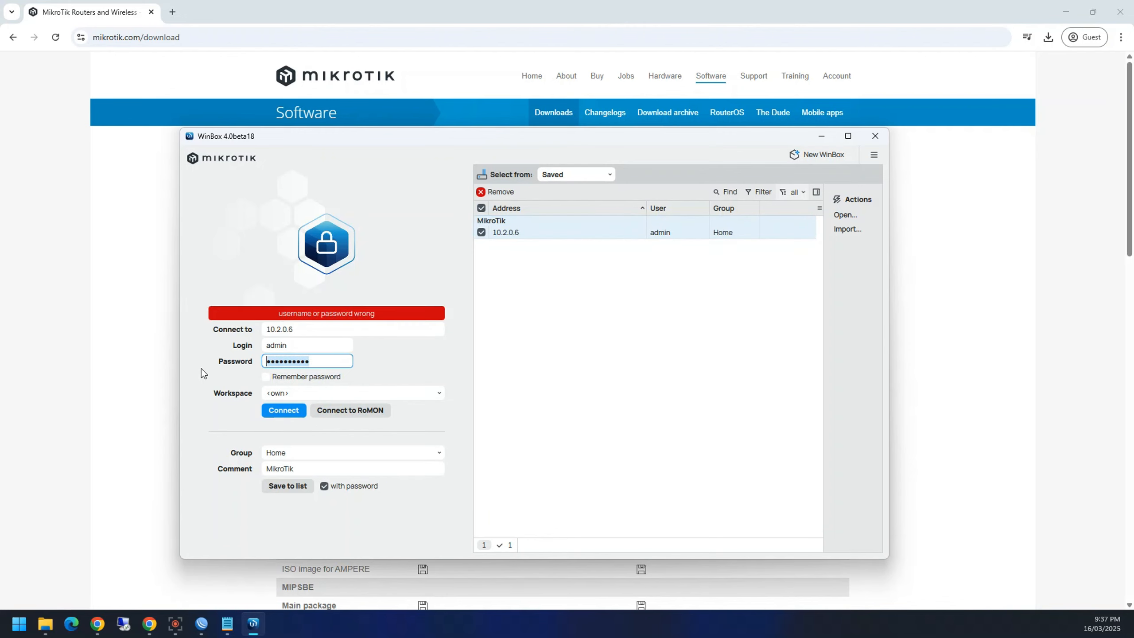
type("••")
left_click(309, 416)
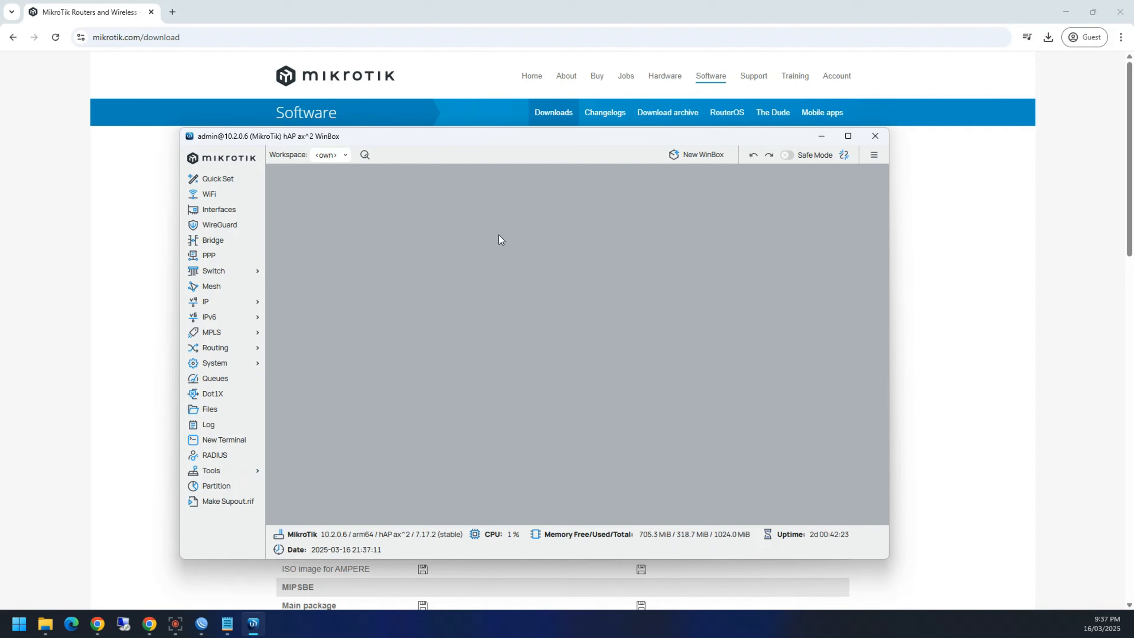
Step: Maximize WinBox 4, then add router time and date to the classic WinBox toolbar
left_click(851, 139)
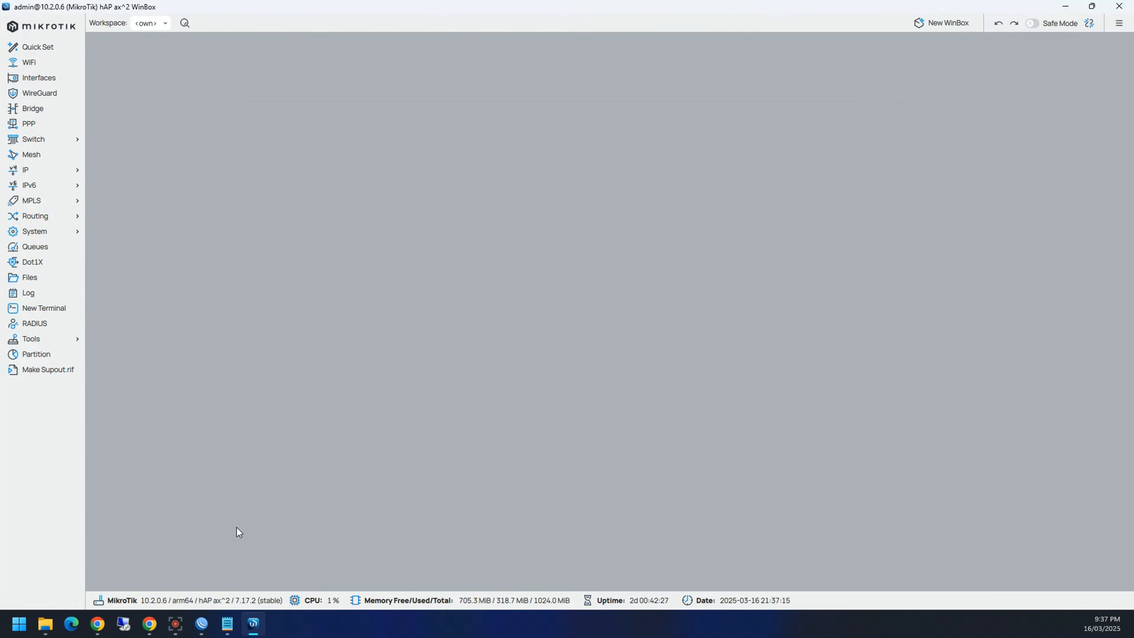
left_click(202, 624)
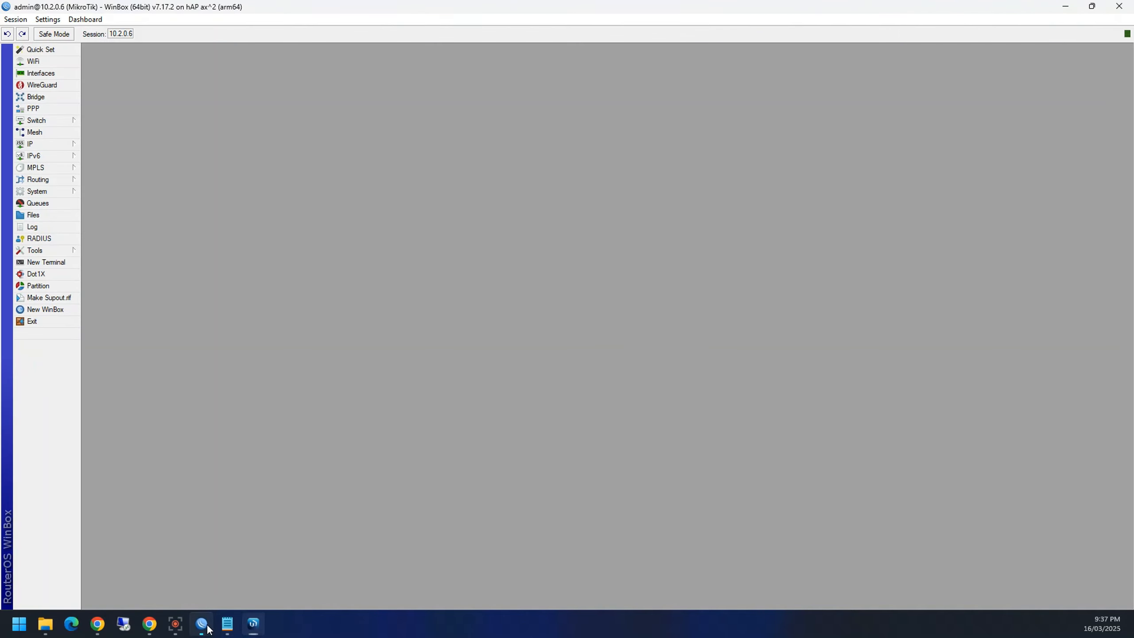
right_click(286, 30)
left_click(309, 50)
right_click(307, 39)
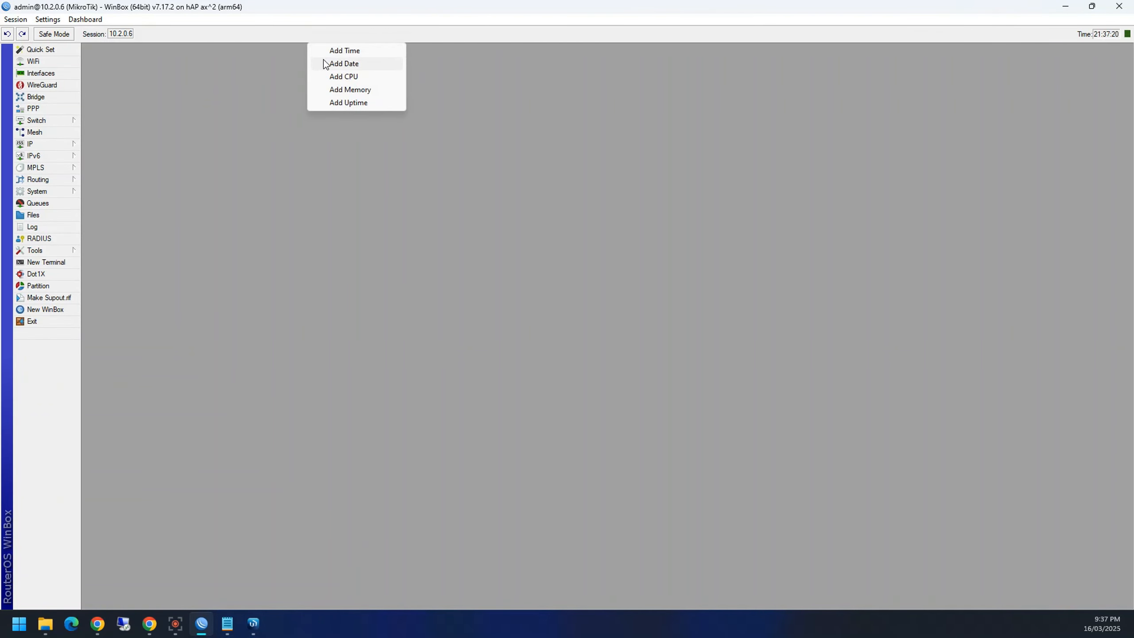
left_click(325, 63)
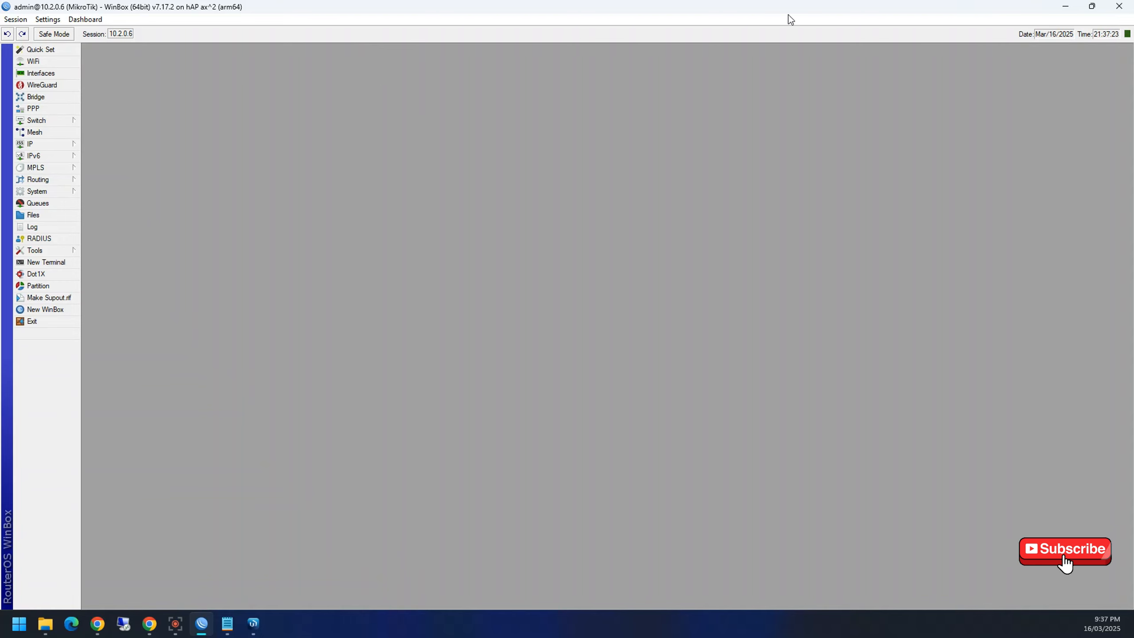
Step: In WinBox 4, view the workspace list, toggle Safe Mode on and off, and try undo/redo
left_click(1065, 7)
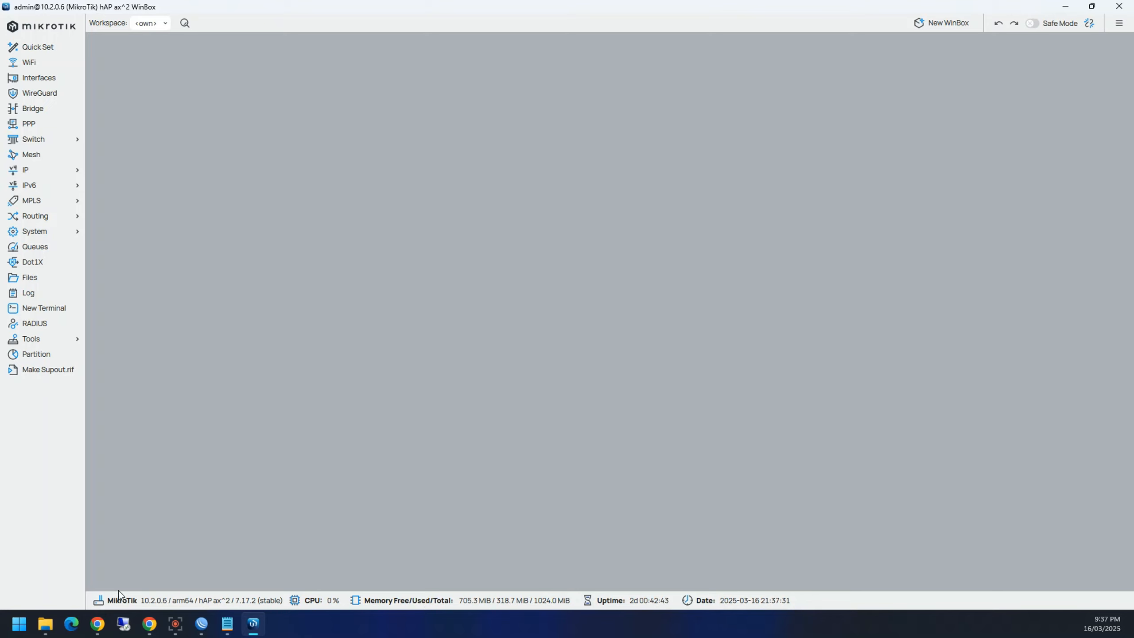
left_click(147, 23)
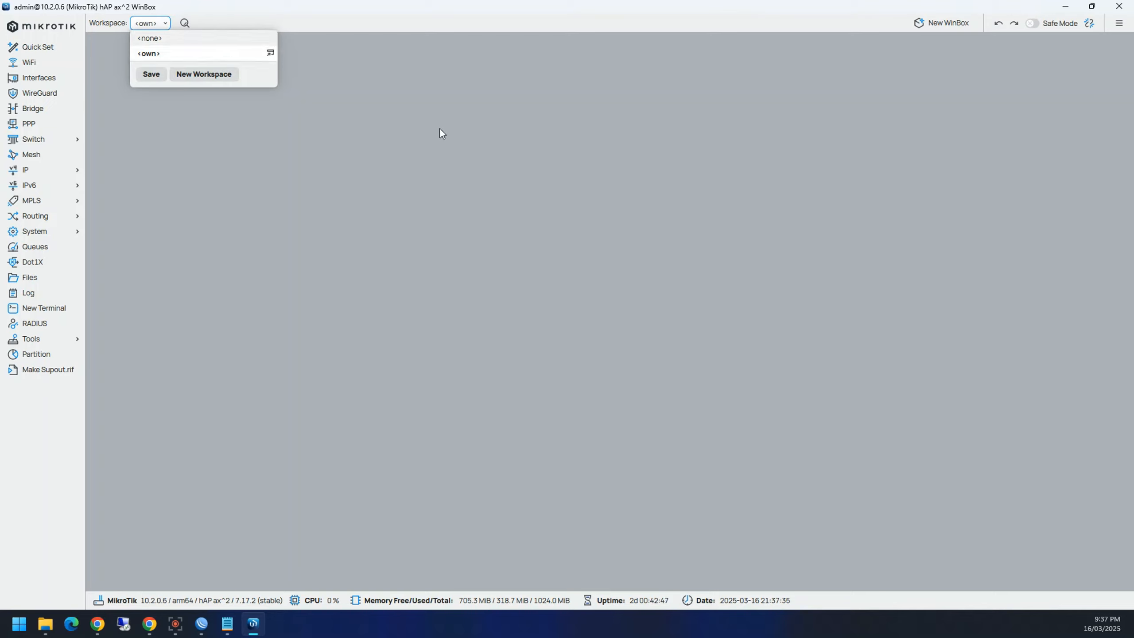
left_click(485, 127)
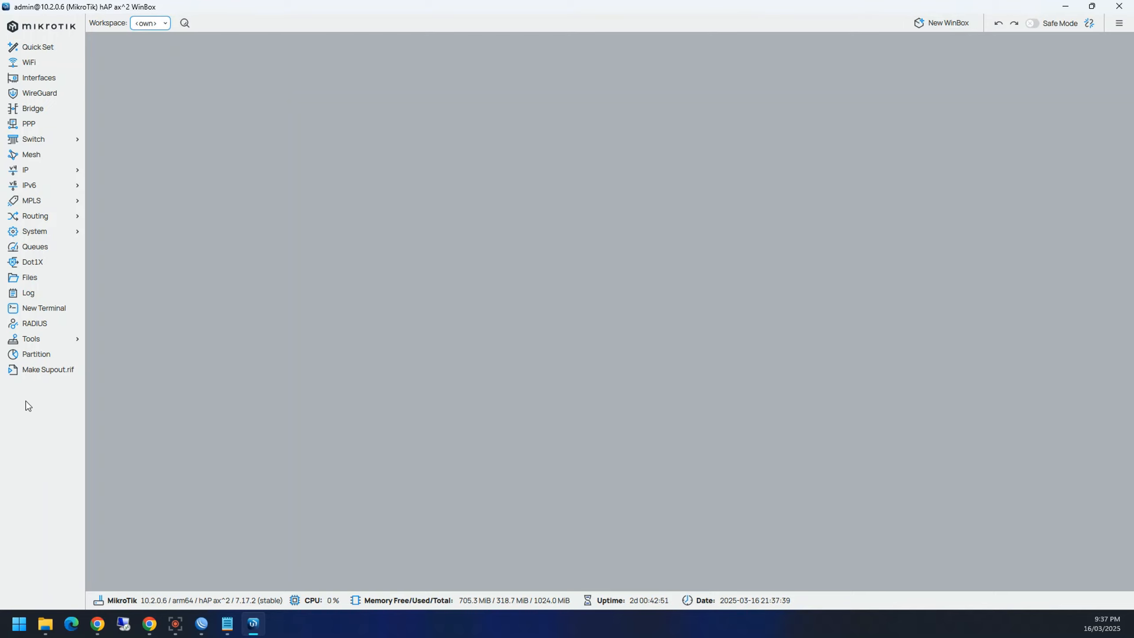
left_click(1032, 23)
left_click(1032, 23)
left_click(1014, 27)
left_click(1013, 26)
left_click(1002, 25)
left_click(1013, 25)
left_click(1013, 27)
Step: Open and close WinBox 4 Settings, then switch to classic WinBox and open/close its Settings menu
left_click(1120, 25)
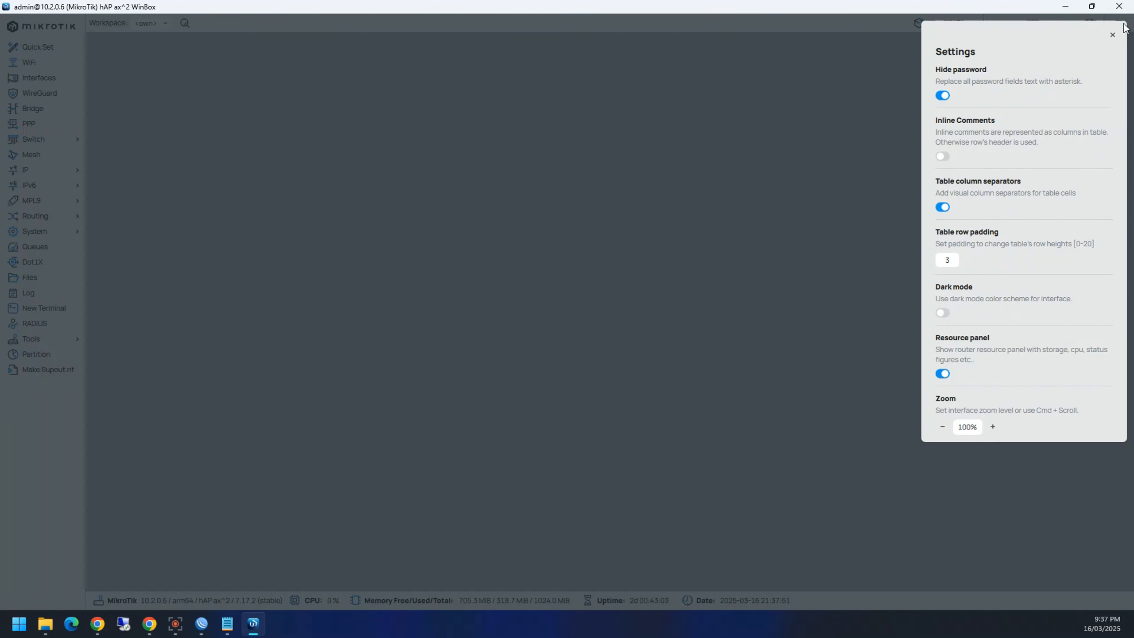
left_click(911, 89)
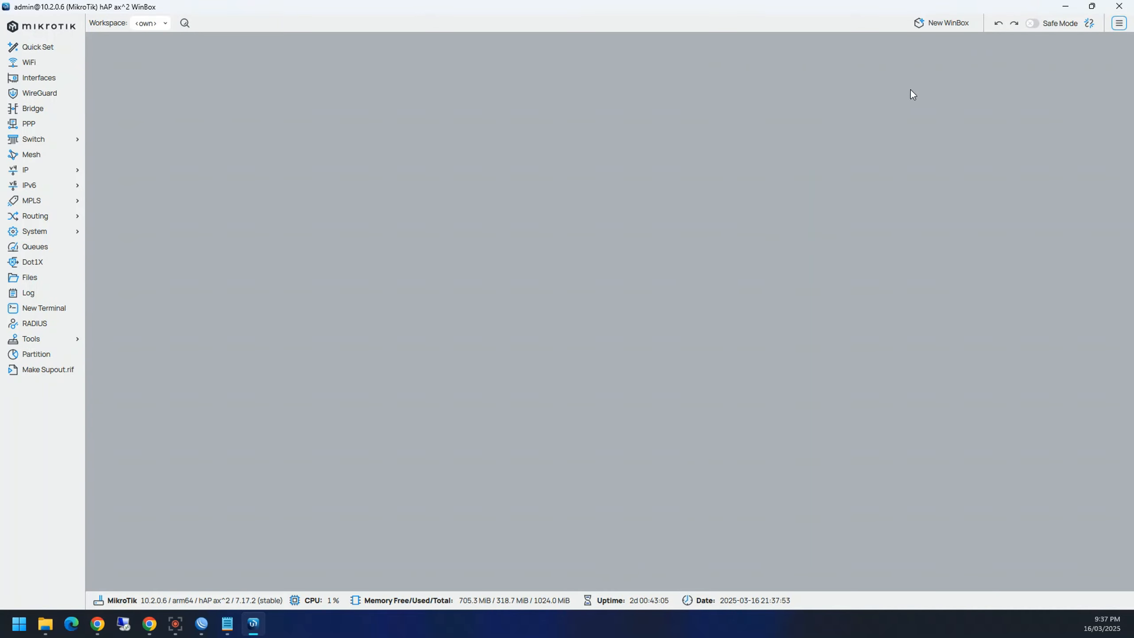
left_click(201, 624)
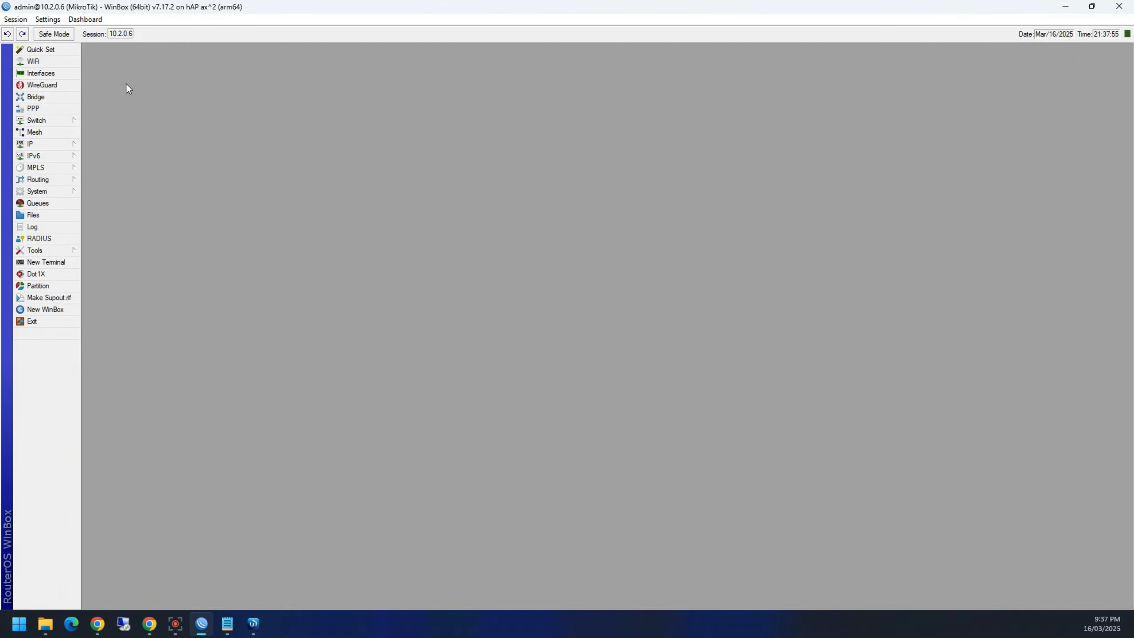
left_click(48, 19)
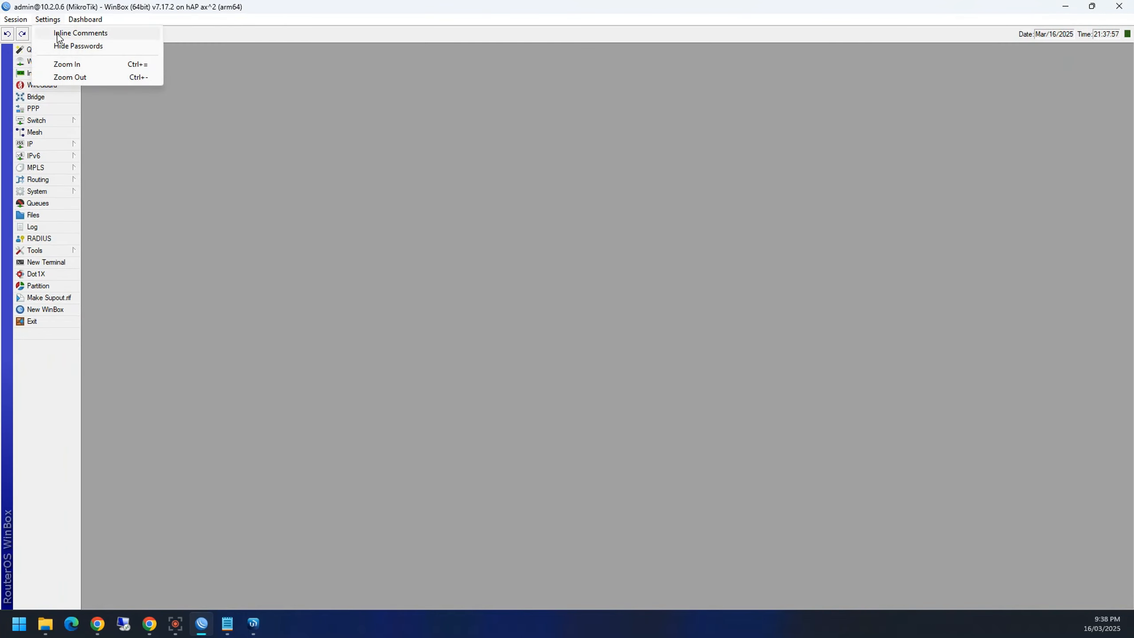
left_click(377, 200)
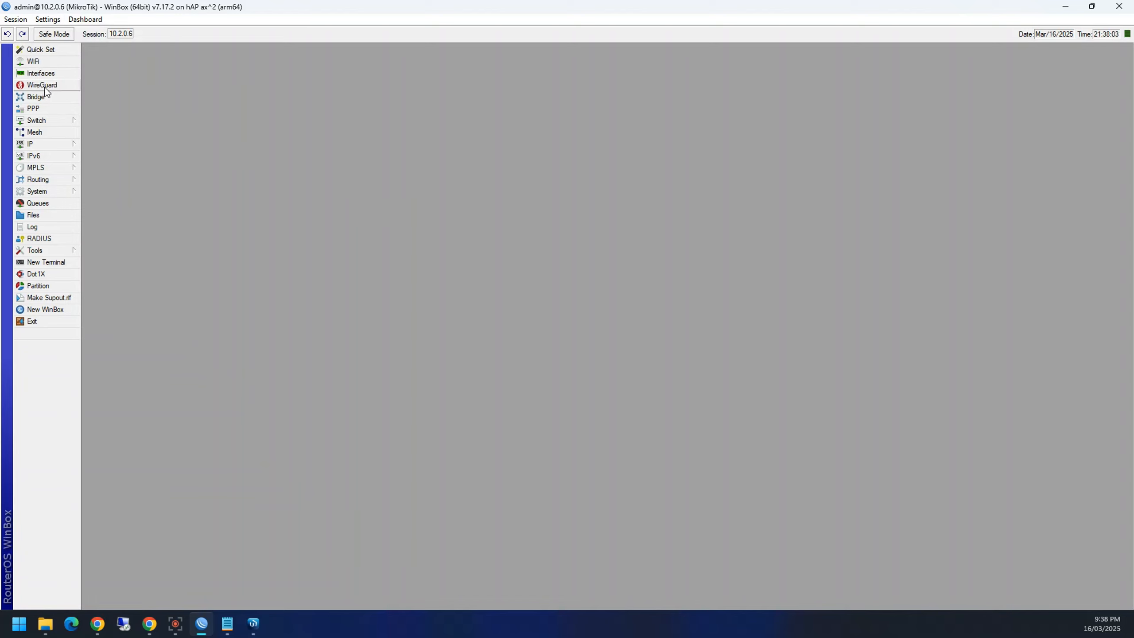
Step: Open WiFi, view Steering, then add security profile sec1 and type a passphrase
left_click(33, 61)
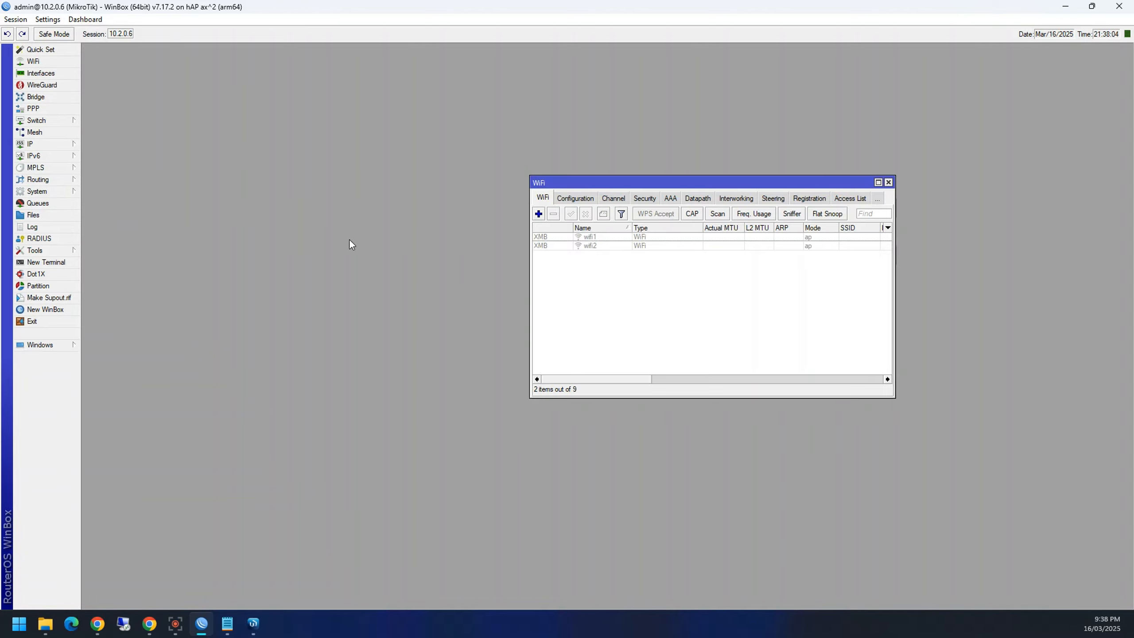
left_click(770, 200)
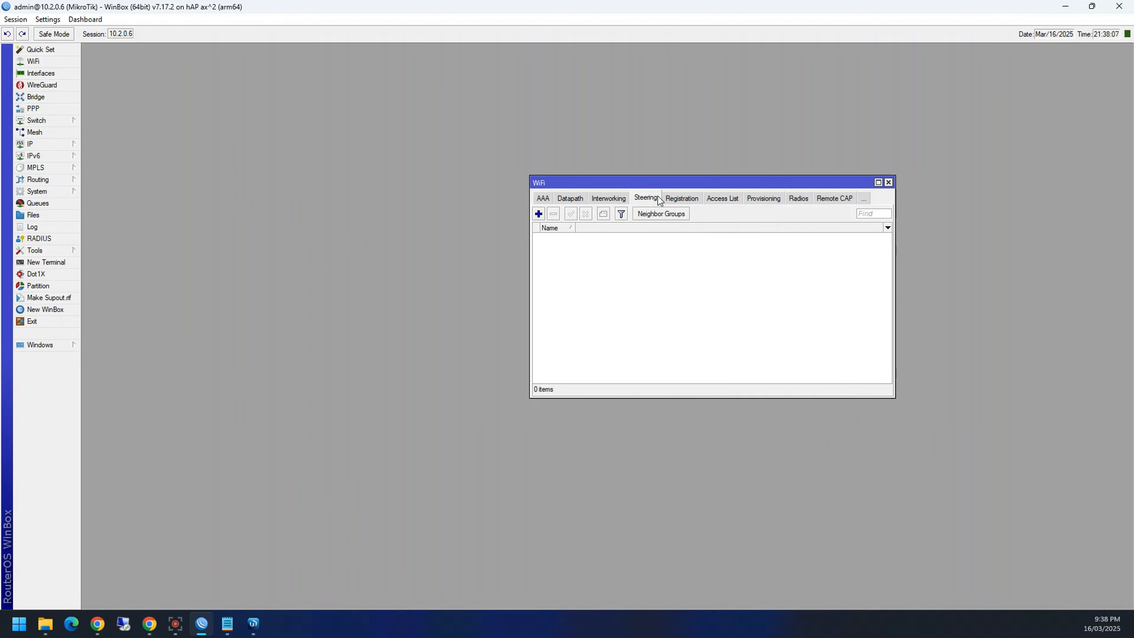
left_click(549, 199)
left_click(559, 199)
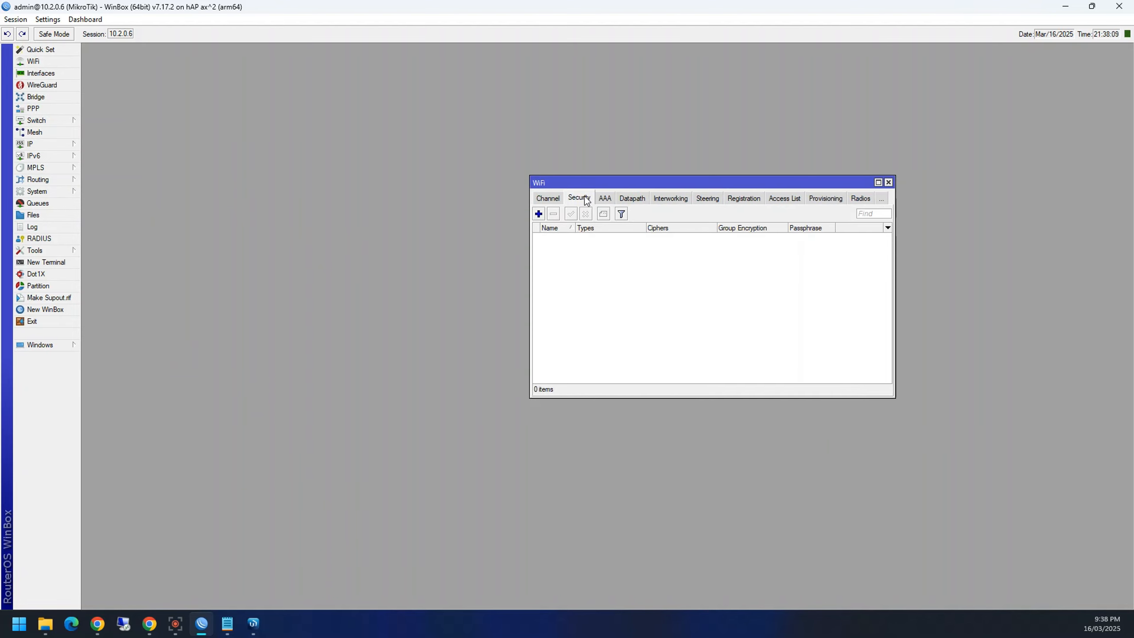
left_click(538, 214)
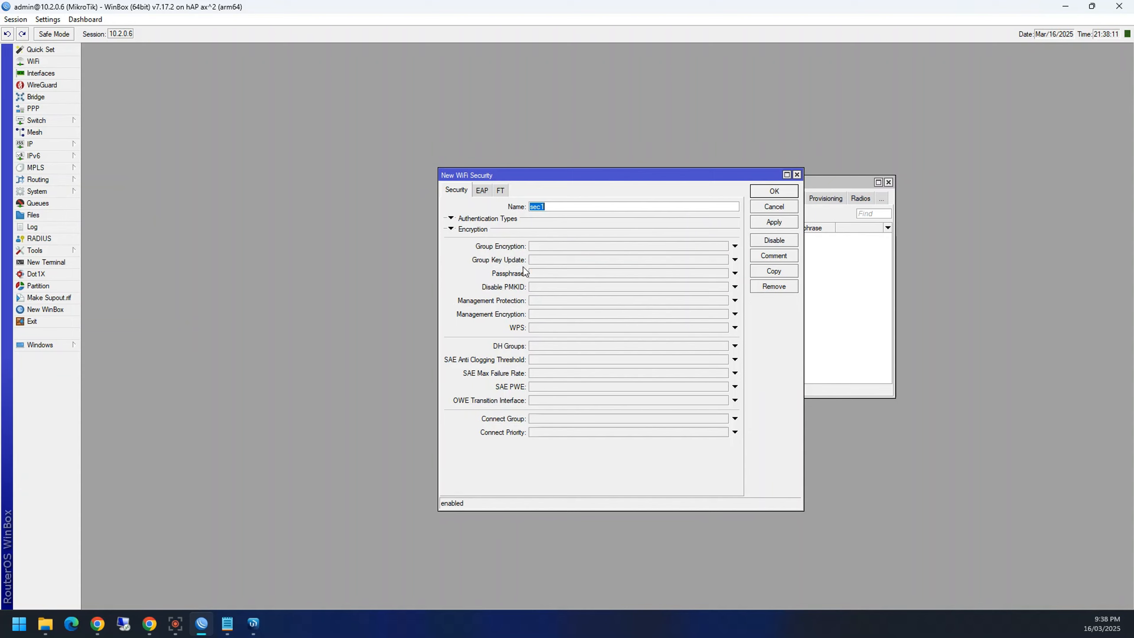
left_click(549, 274)
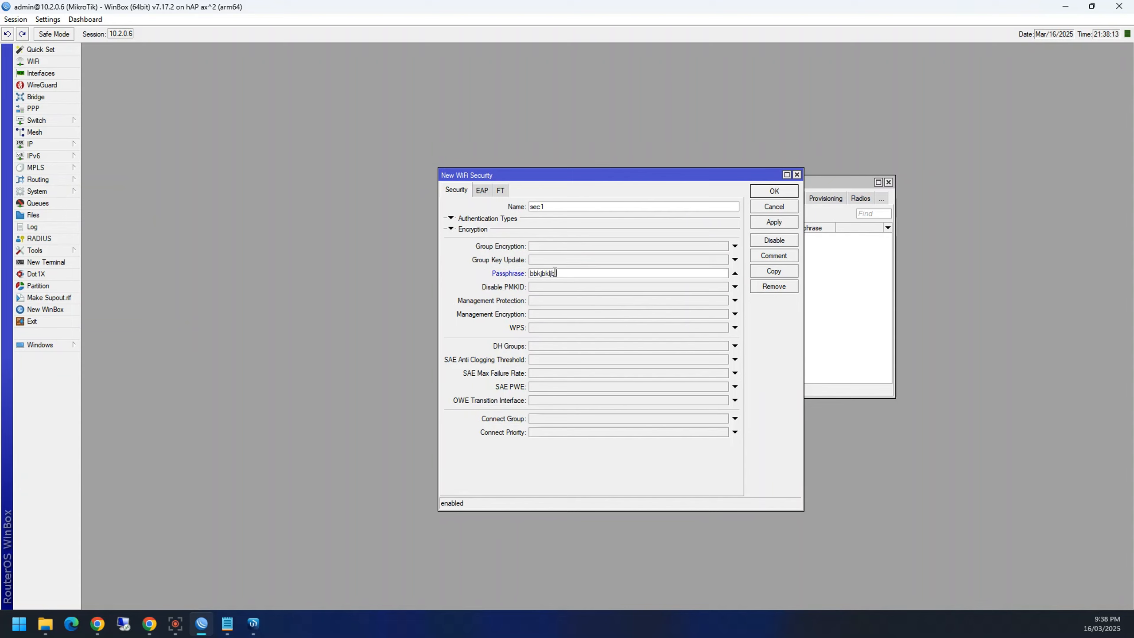
Step: Turn Settings > Hide Passwords on and then off so the passphrase shows as plain text
left_click(47, 19)
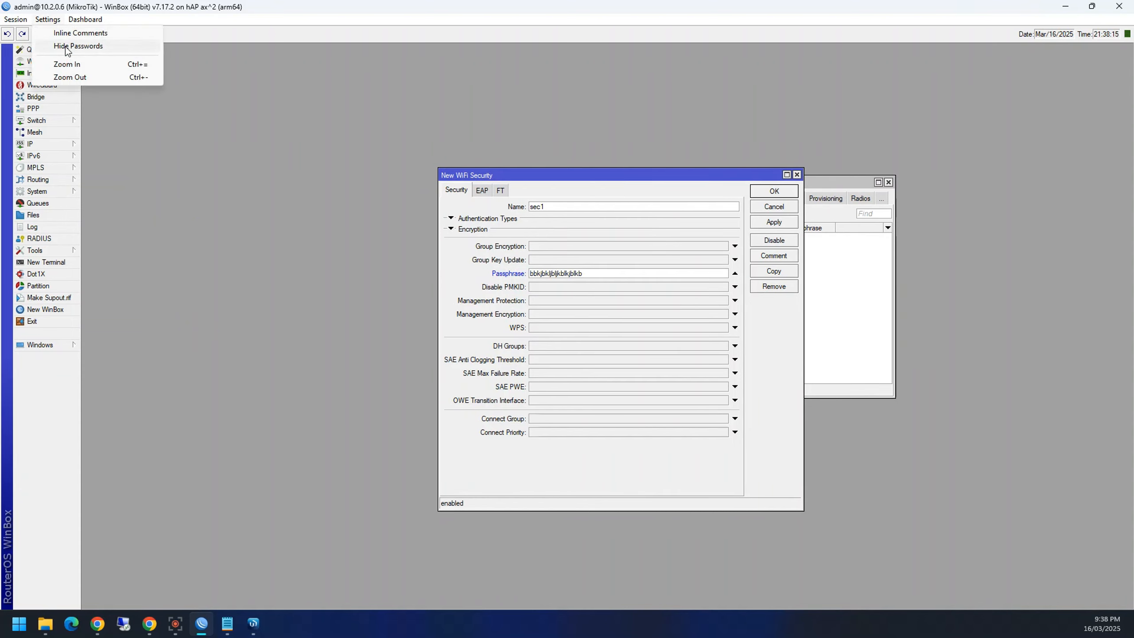
left_click(67, 47)
key("ctrl+a")
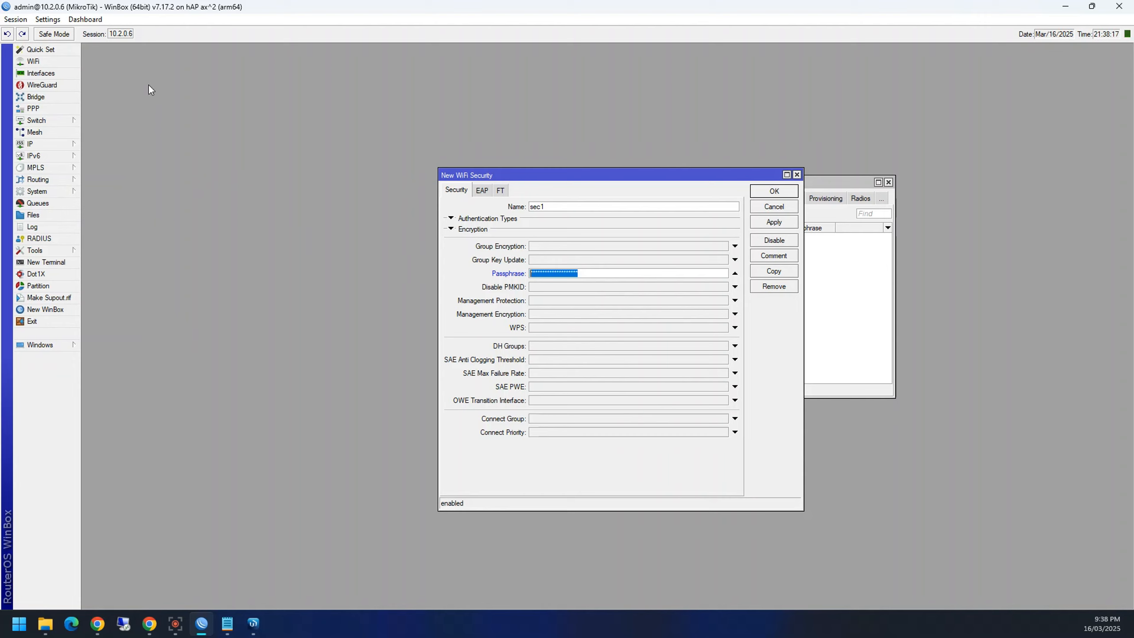
left_click(58, 21)
left_click(64, 47)
Step: Discard the sec1 security profile, close the WiFi window, and minimize classic WinBox
double_click(597, 273)
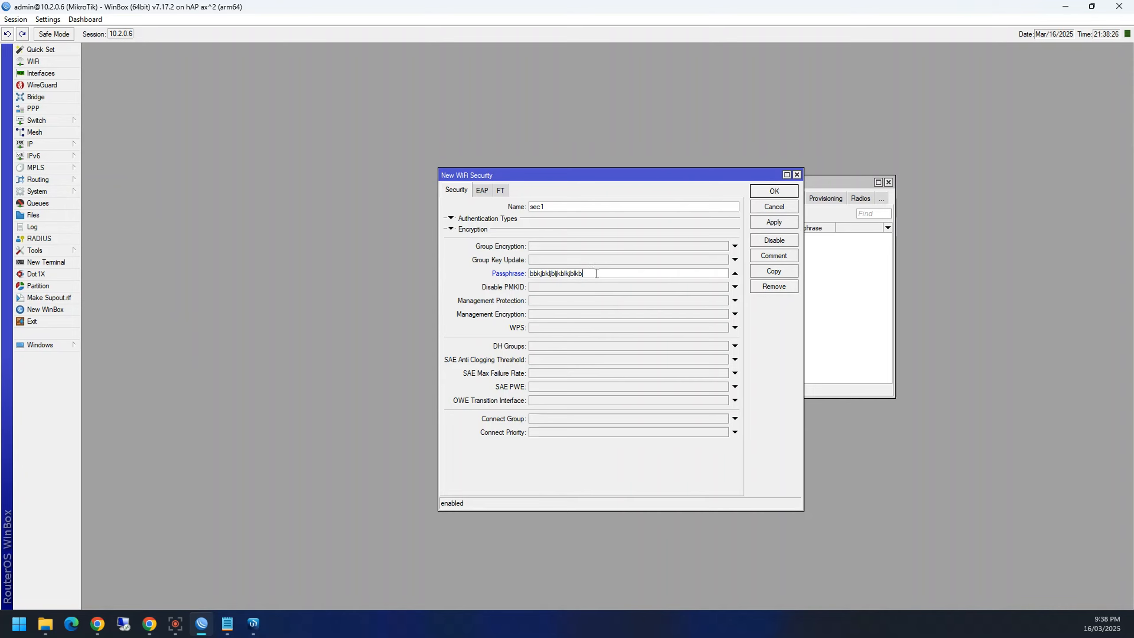
left_click(797, 174)
left_click(889, 182)
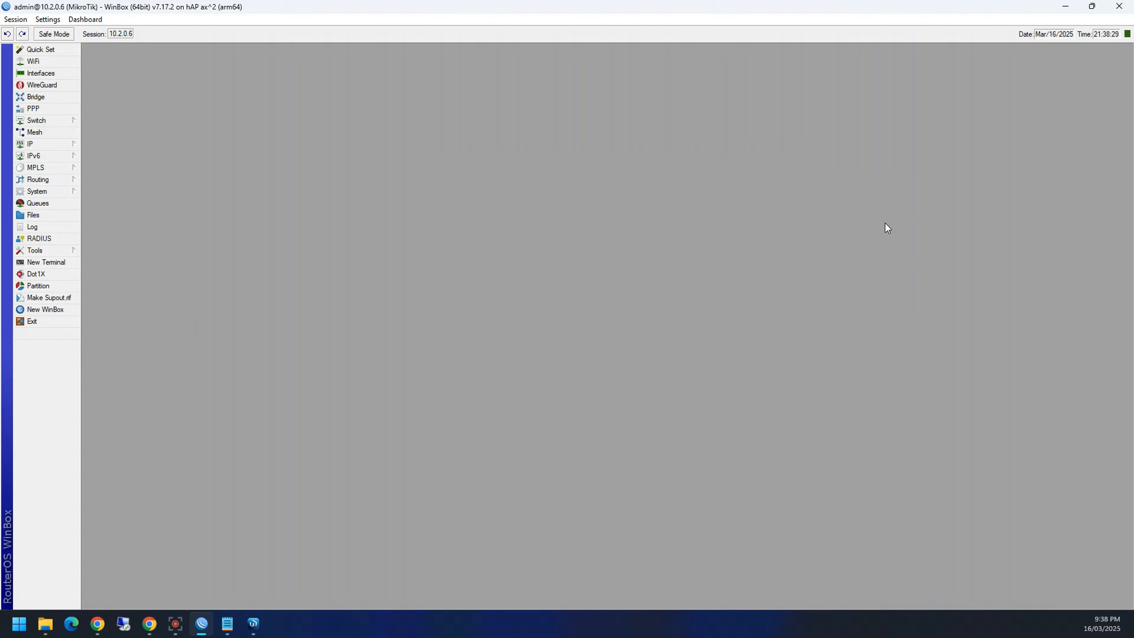
left_click(1064, 9)
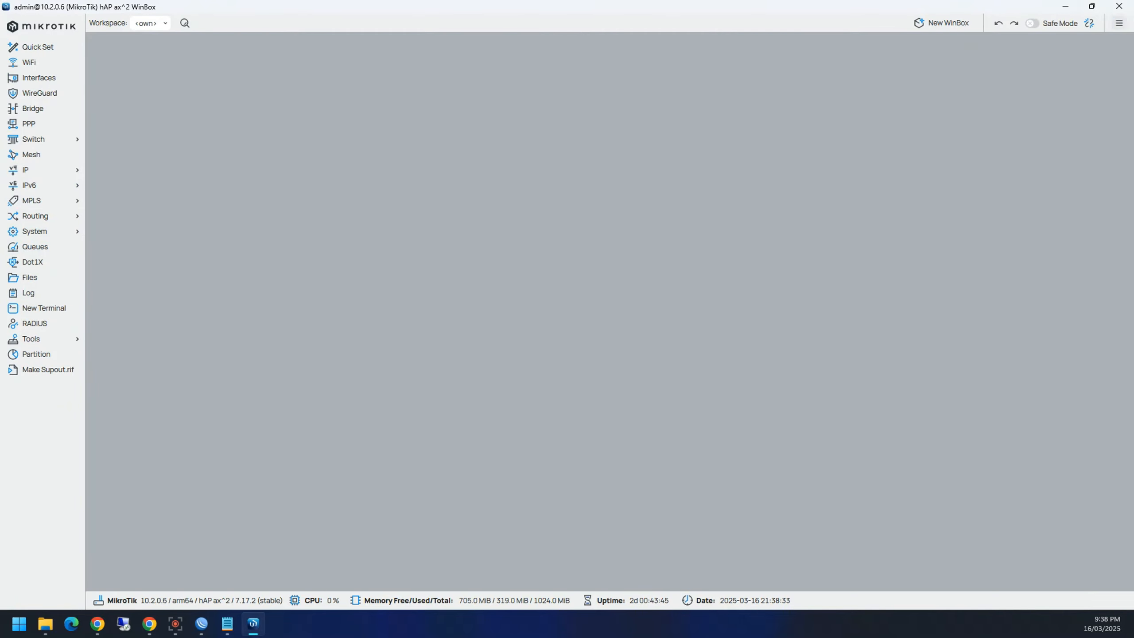
Step: In WinBox 4 Settings, toggle Dark mode, Resource panel and Inline Comments, then return to classic WinBox
left_click(1119, 23)
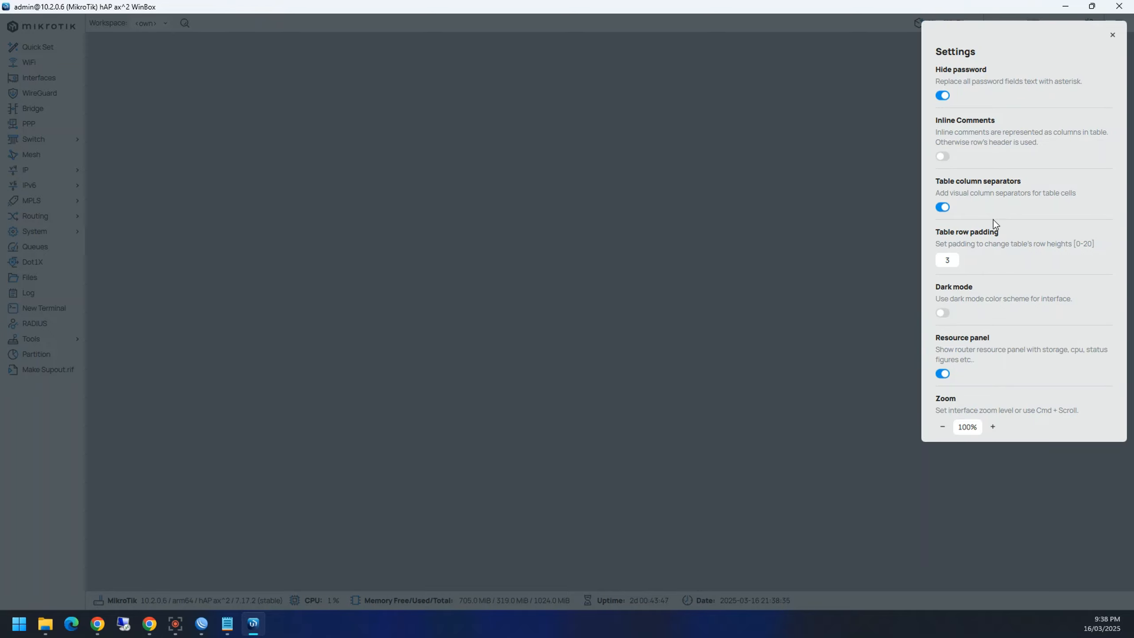
left_click(944, 313)
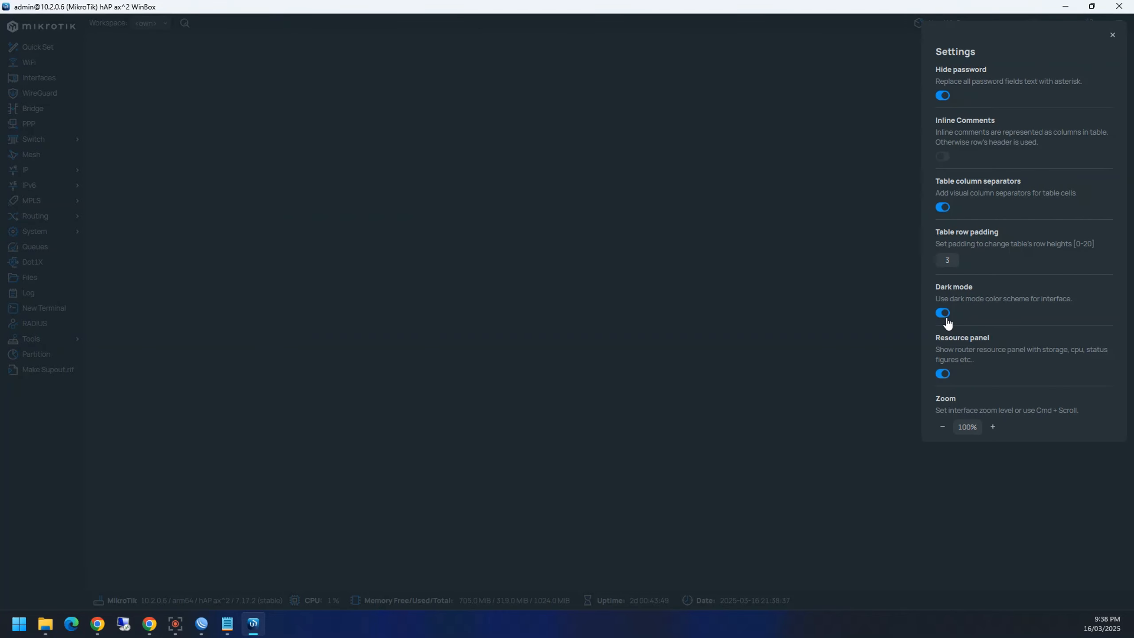
left_click(943, 314)
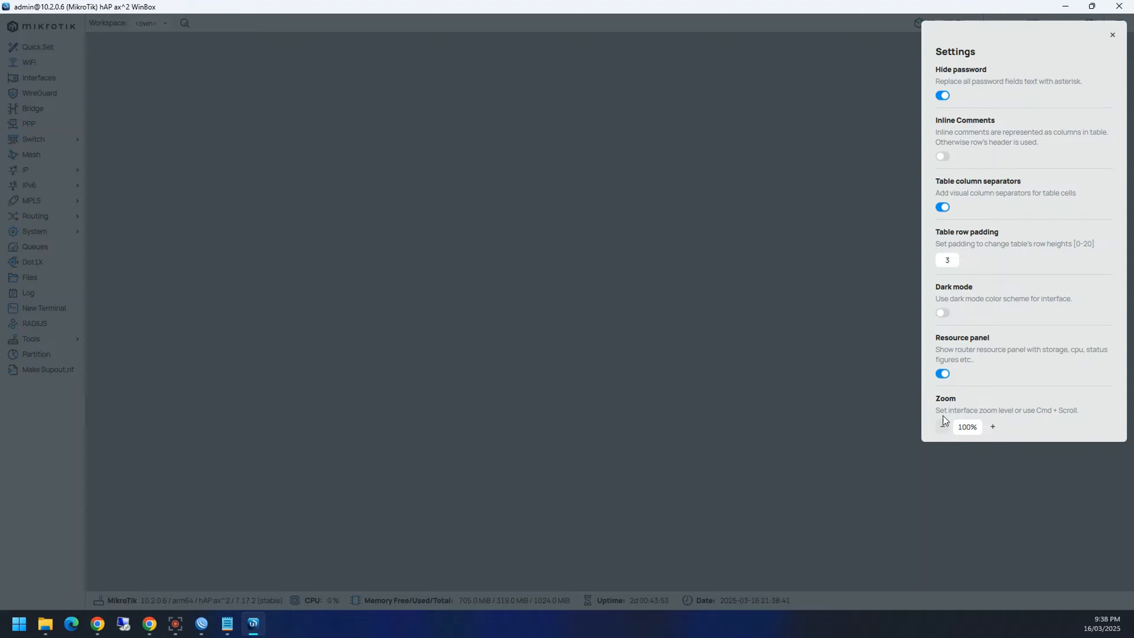
left_click(943, 375)
left_click(942, 375)
left_click(942, 156)
left_click(943, 156)
left_click(202, 623)
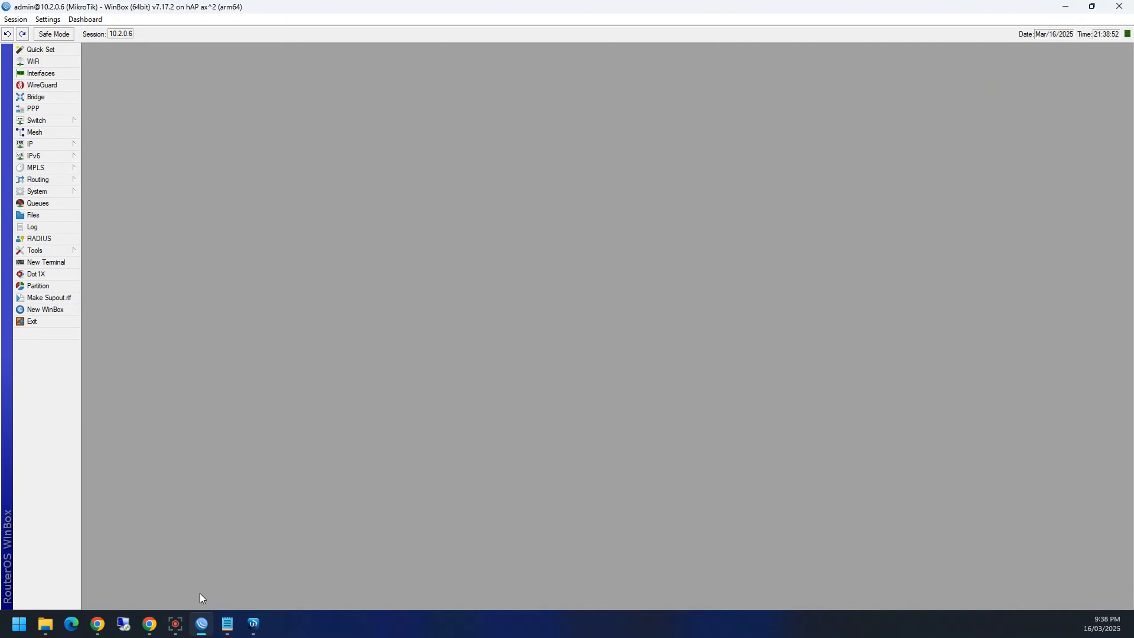
Step: Give ether2 the comment 'LAN' in WinBox 3's Interface List
left_click(40, 73)
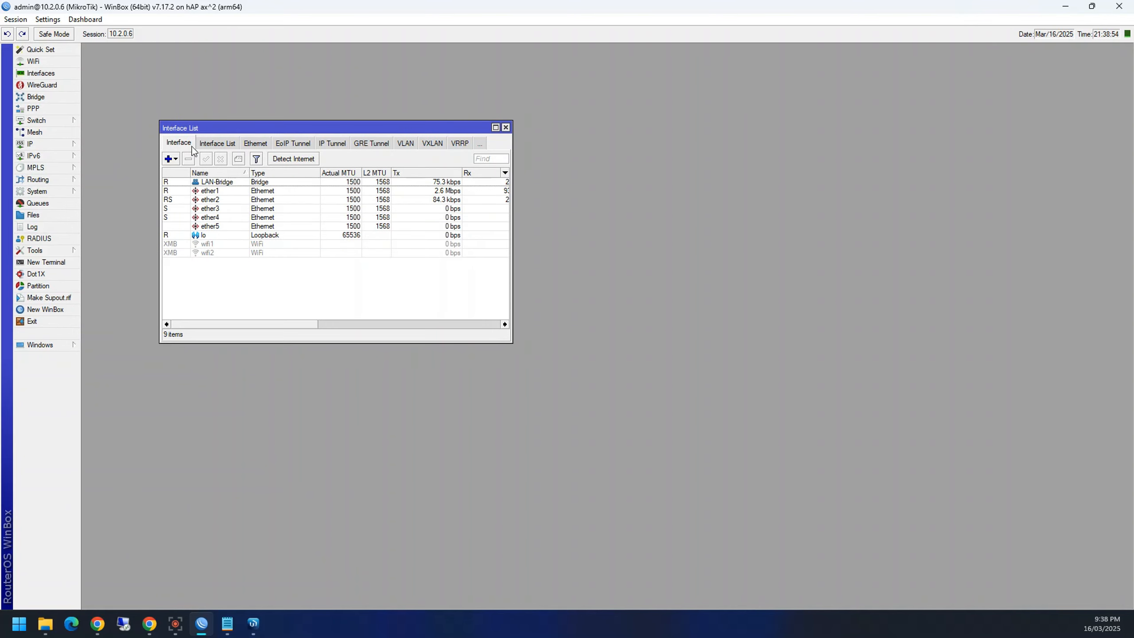
left_click(207, 201)
left_click(238, 159)
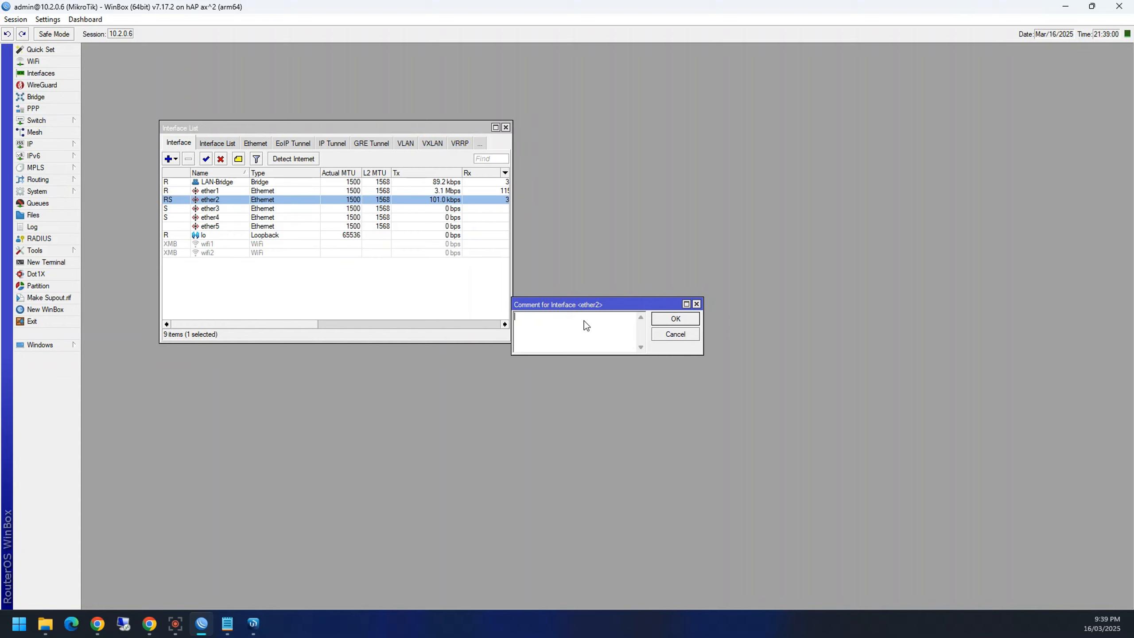
type("LAN")
left_click(669, 320)
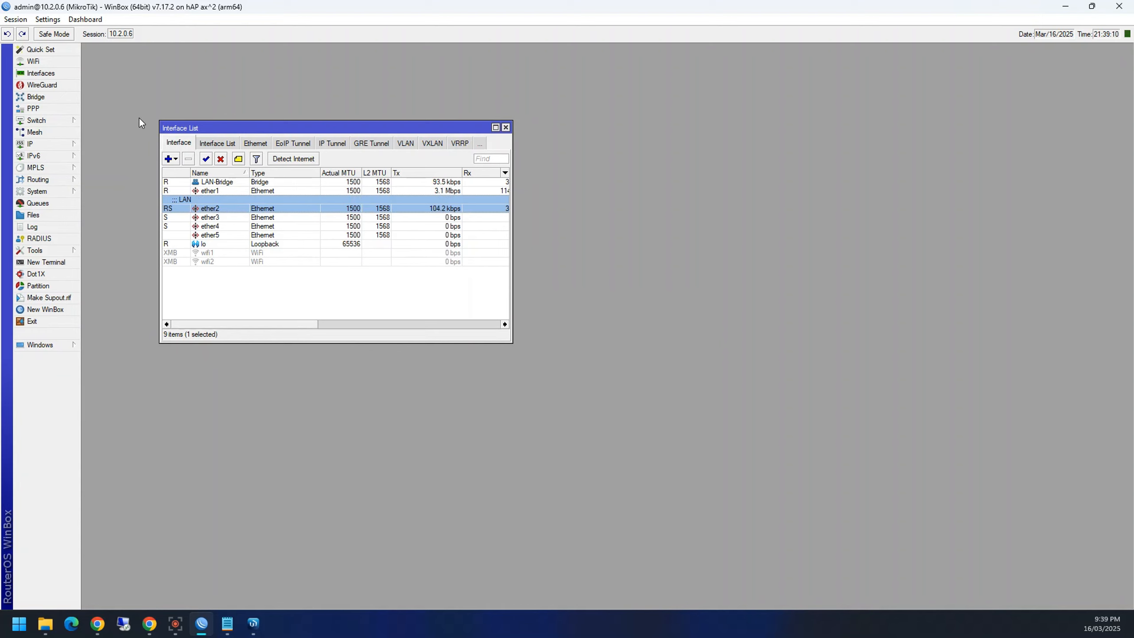
Step: Hide comment rows, widen the Interface List, and move the Comment column beside Name
right_click(206, 217)
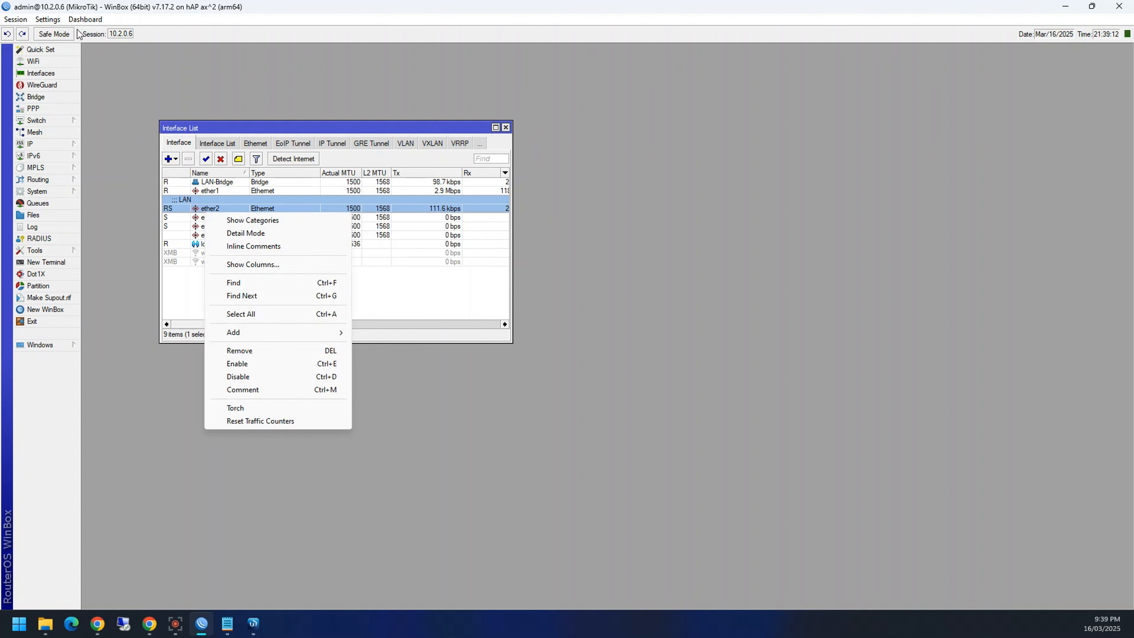
left_click(59, 20)
left_click(72, 33)
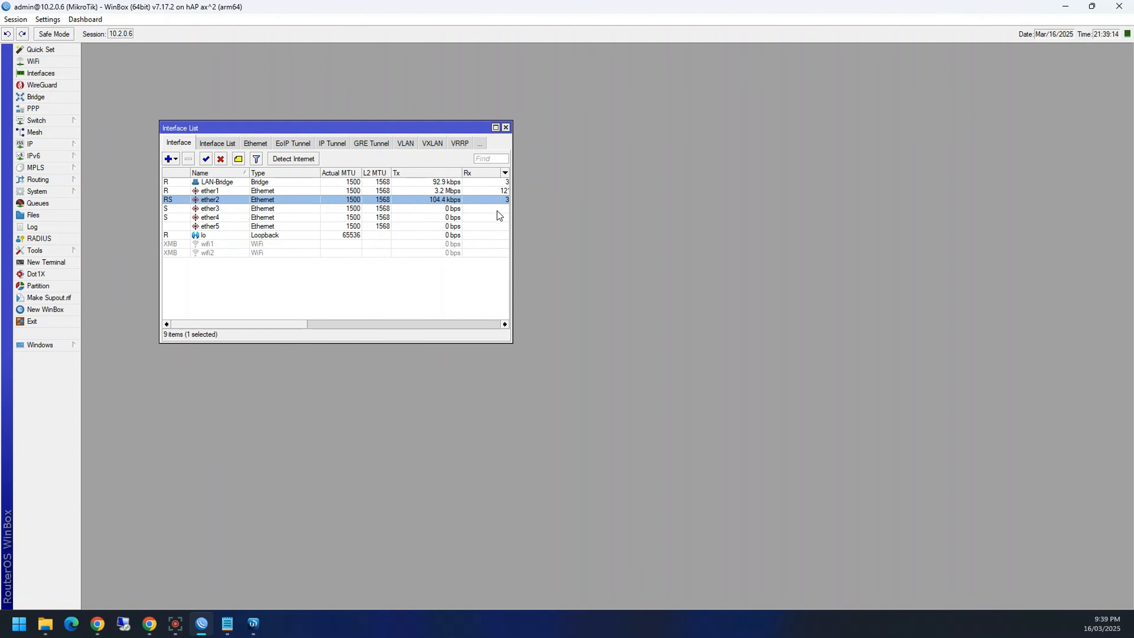
left_click_drag(511, 215, 1045, 206)
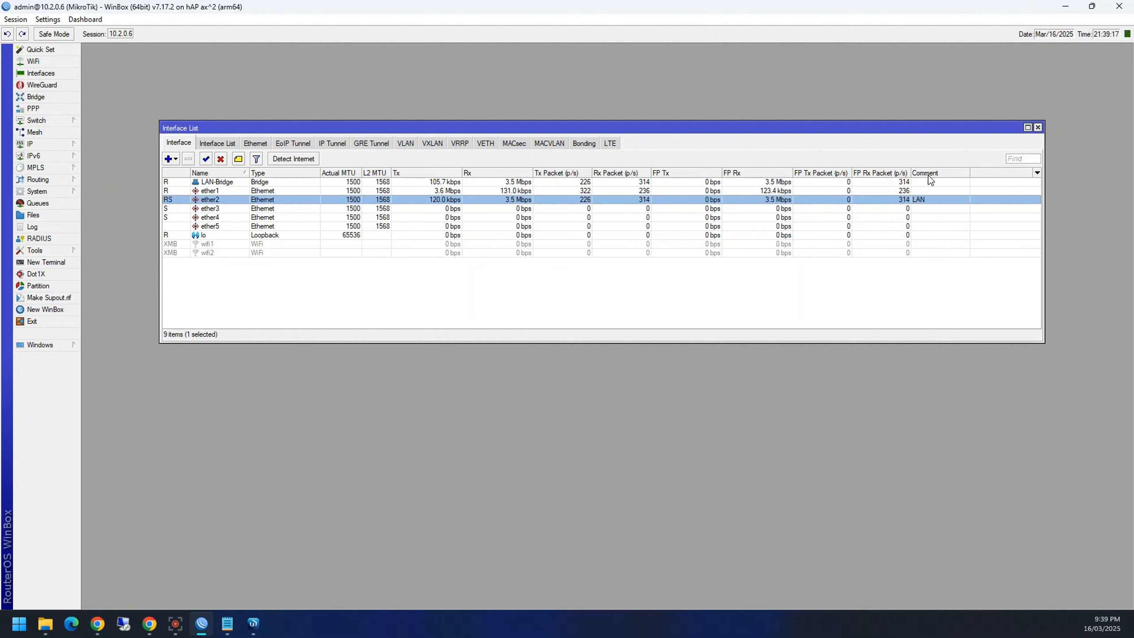
left_click(927, 200, "ctrl")
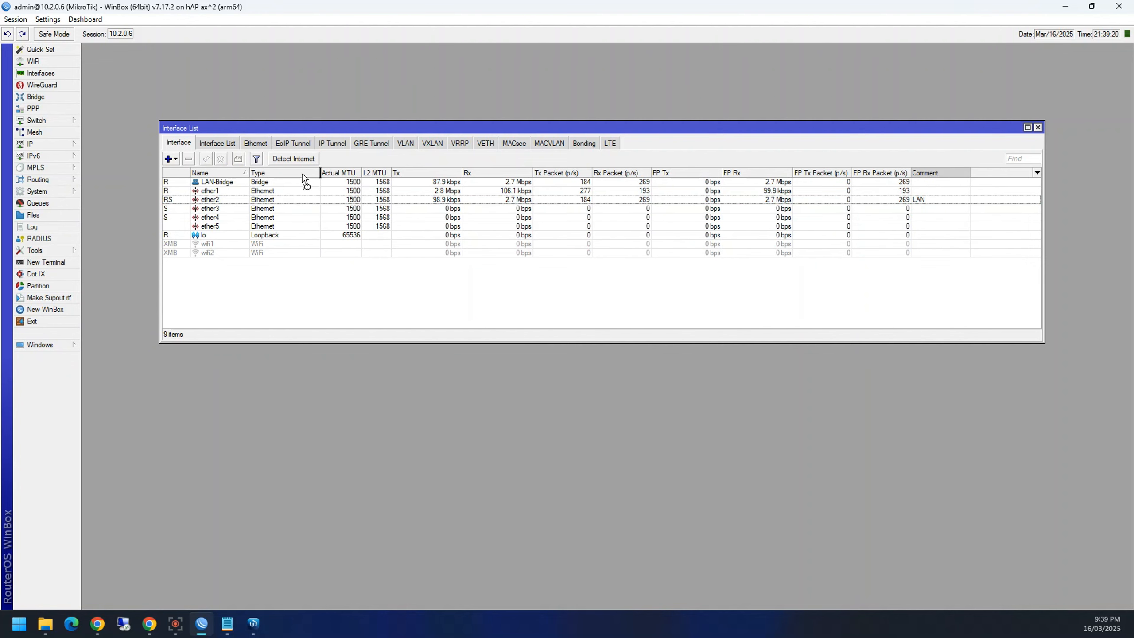
left_click_drag(302, 178, 264, 179)
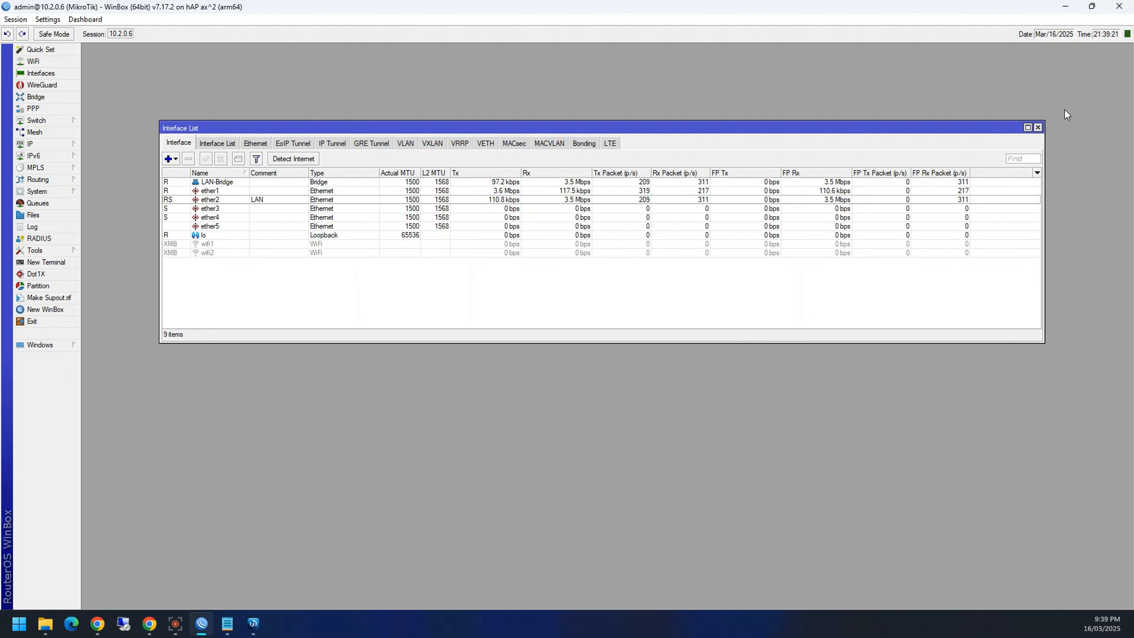
left_click(1066, 6)
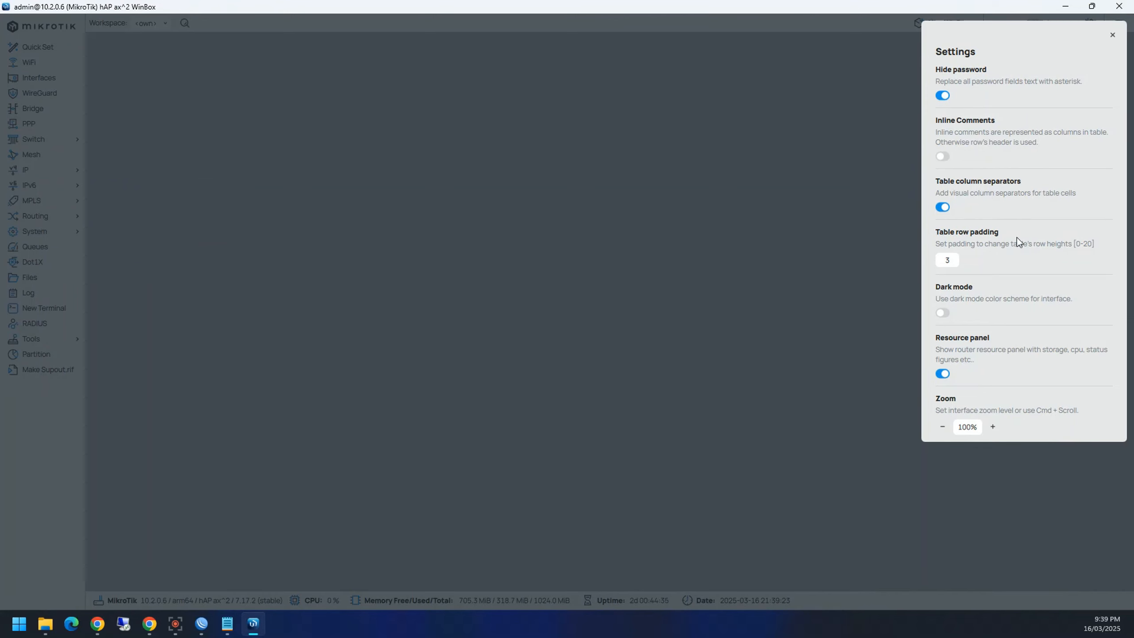
Step: Turn off password hiding in WinBox 4 settings, then enlarge and close Quick Set
left_click(941, 97)
left_click(1113, 36)
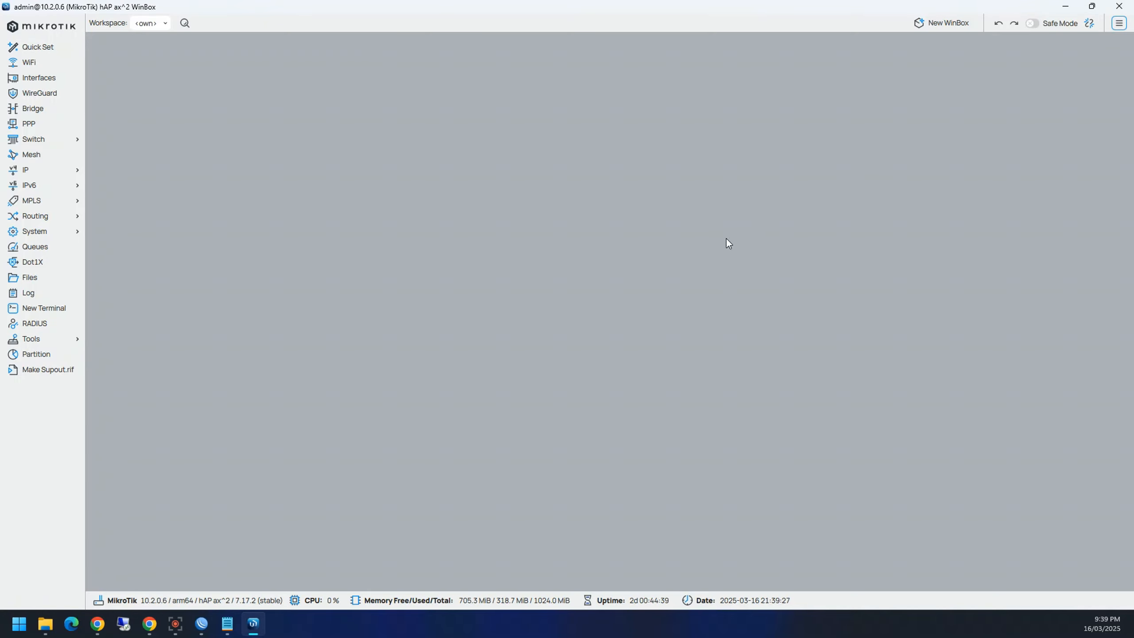
left_click(38, 47)
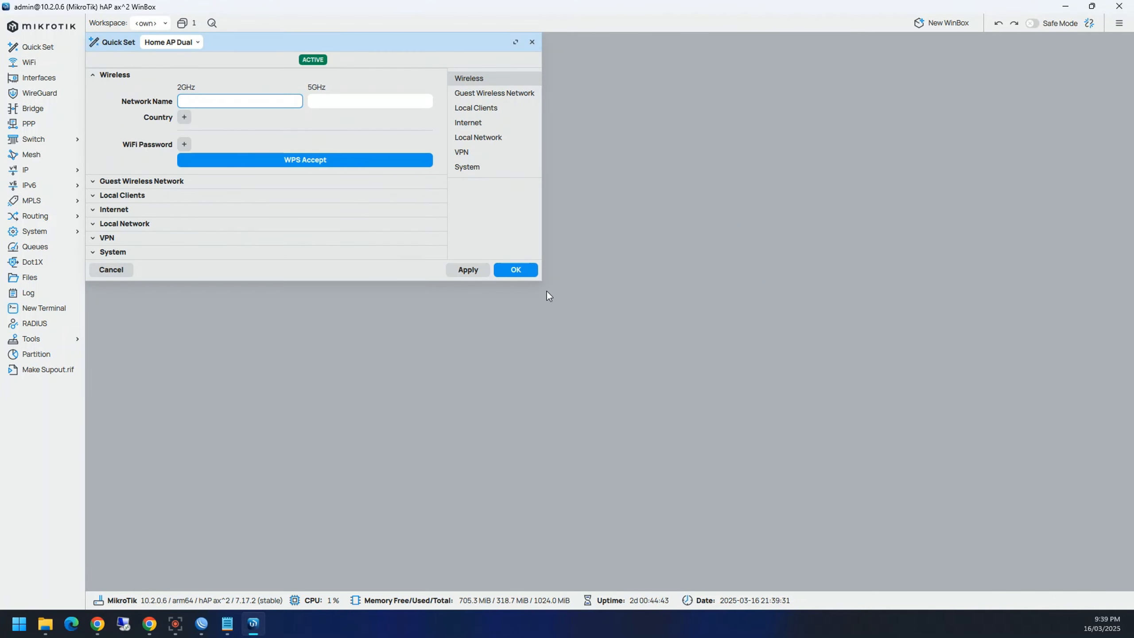
left_click_drag(536, 284, 615, 539)
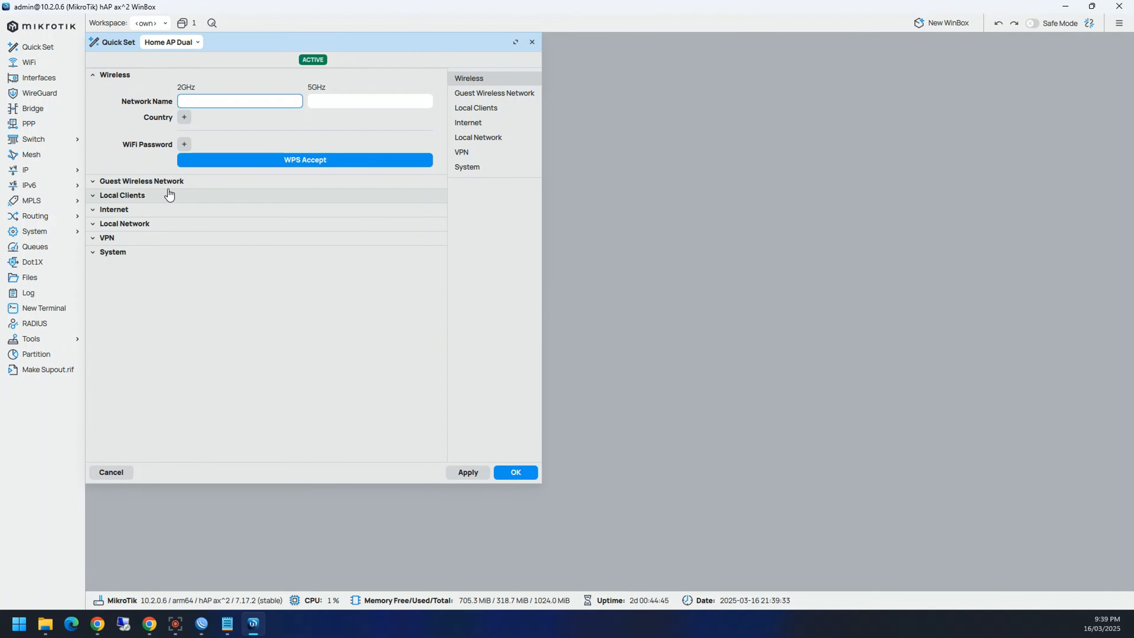
left_click(532, 41)
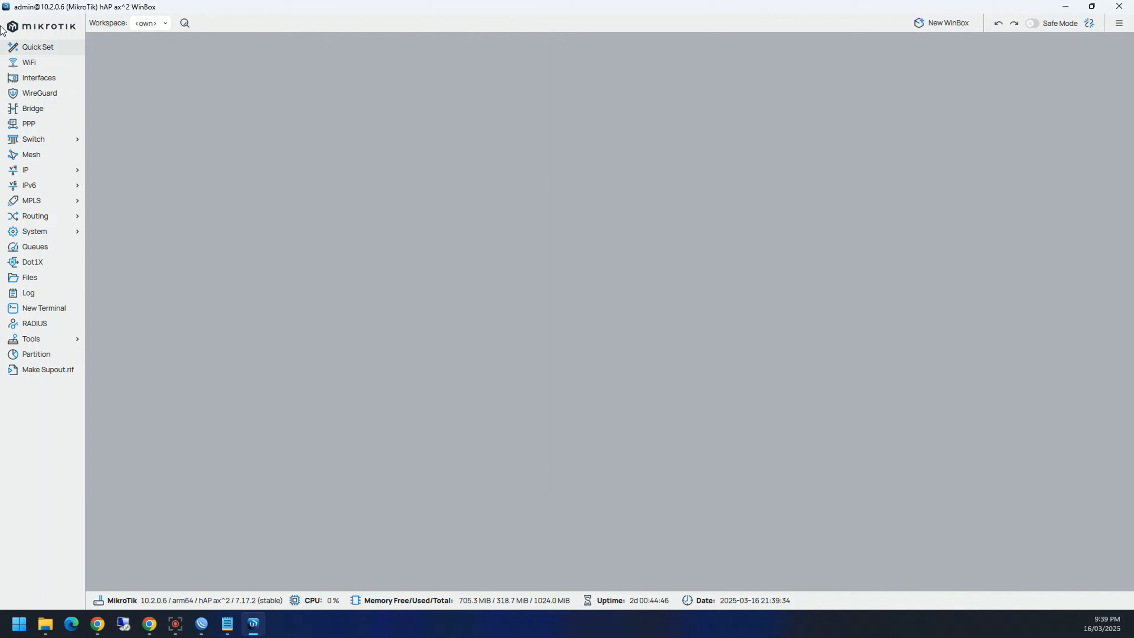
Step: Open Interfaces with Inline Comments enabled as a column and centre the window
left_click(39, 77)
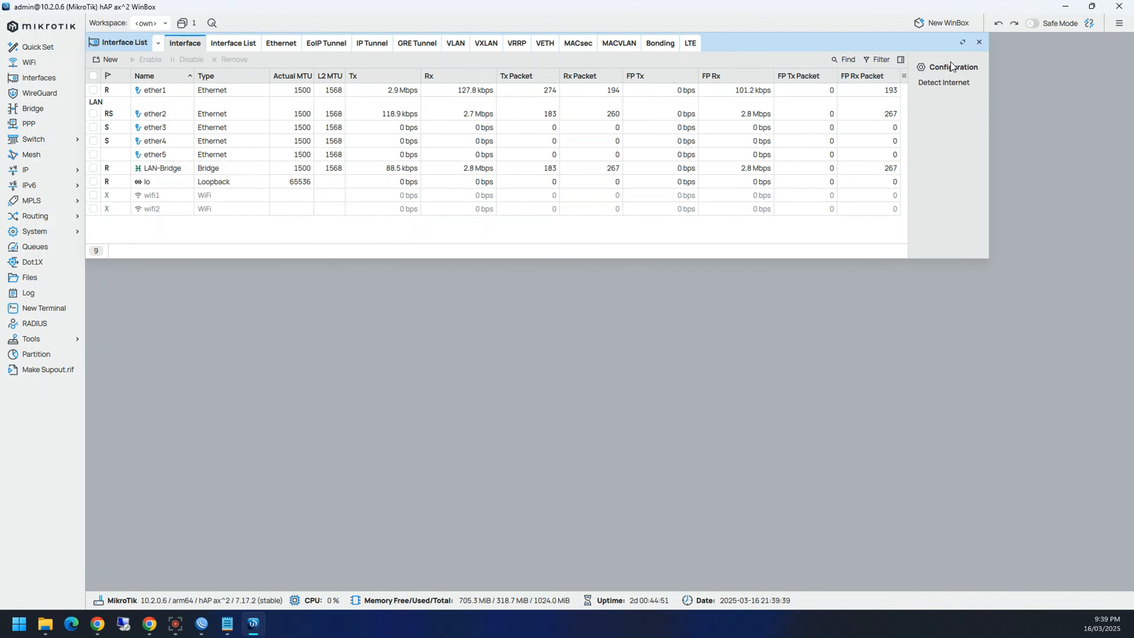
left_click(1119, 24)
left_click(943, 156)
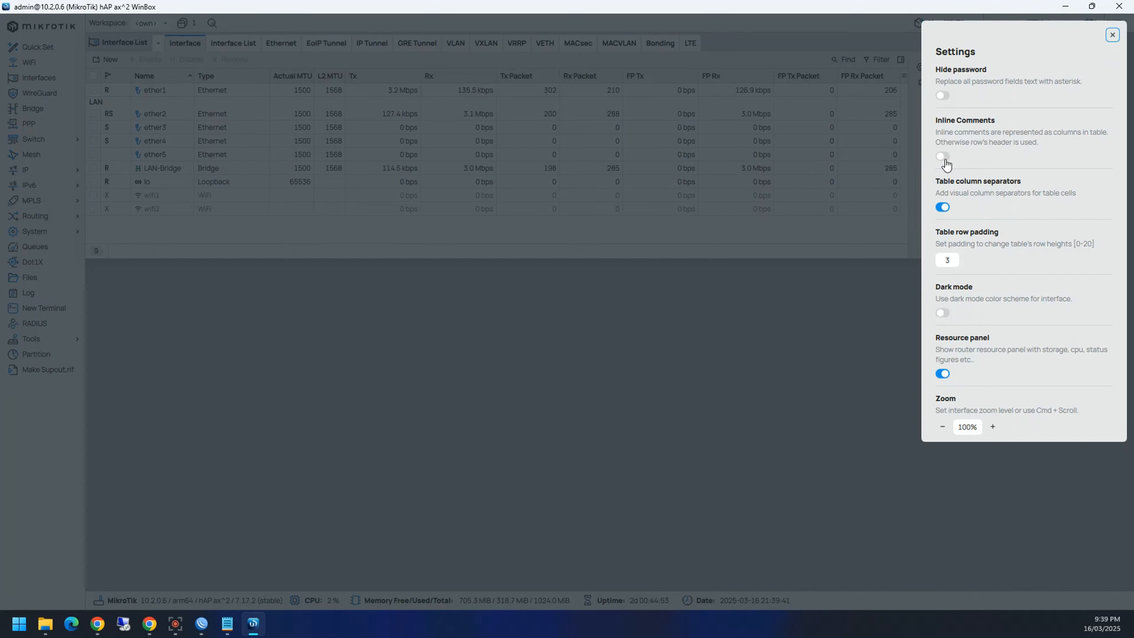
left_click(1112, 35)
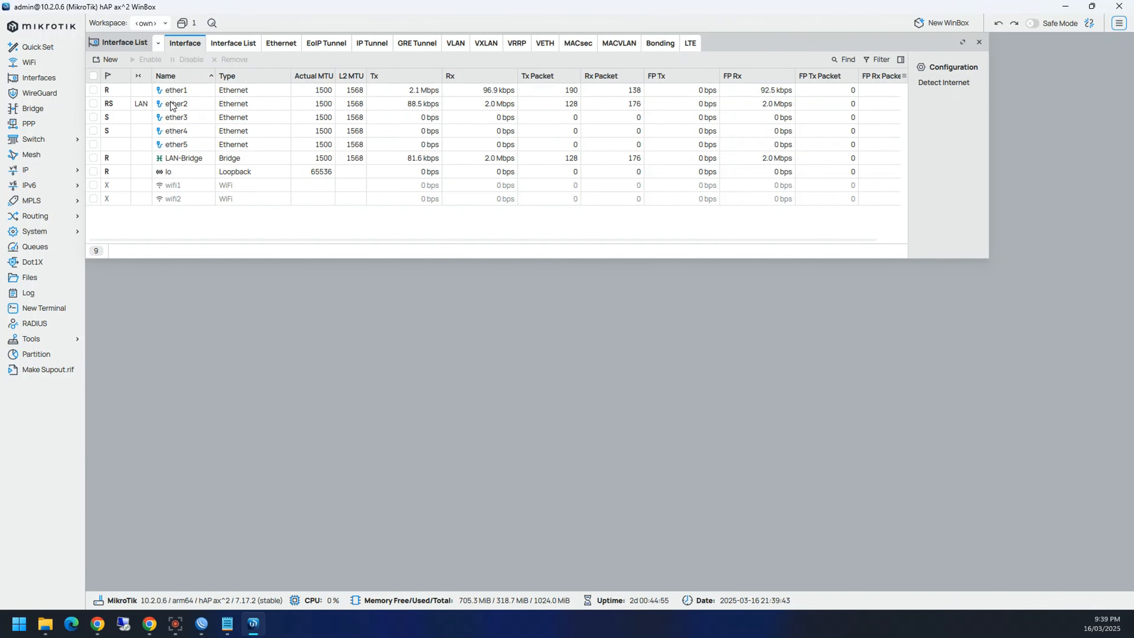
left_click_drag(747, 46, 839, 173)
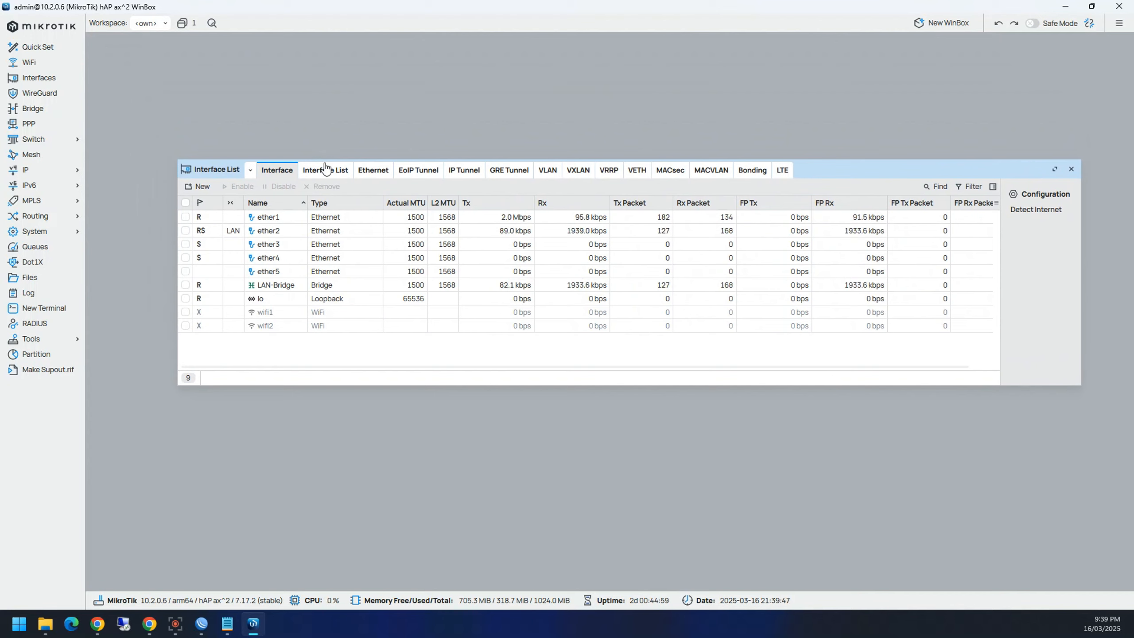
Step: Browse the Ethernet, EoIP, IP Tunnel, GRE, VLAN, VXLAN and VRRP tabs, ending on Interface List
left_click(325, 171)
left_click(379, 171)
left_click(419, 172)
left_click(461, 173)
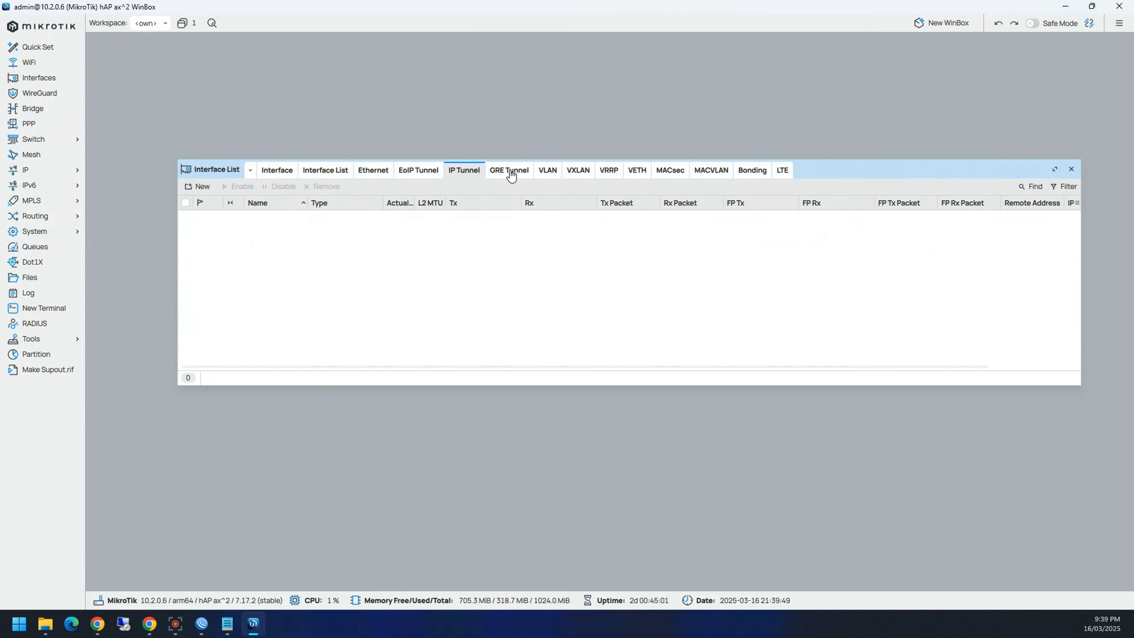
left_click(509, 171)
left_click(548, 172)
left_click(579, 172)
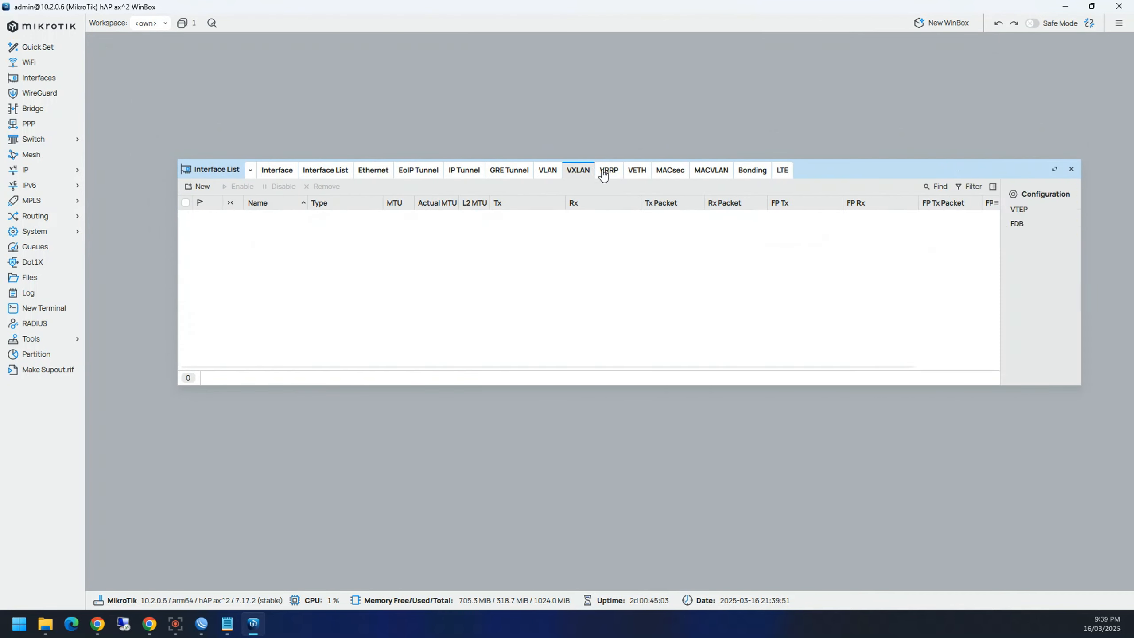
left_click(603, 173)
left_click(277, 170)
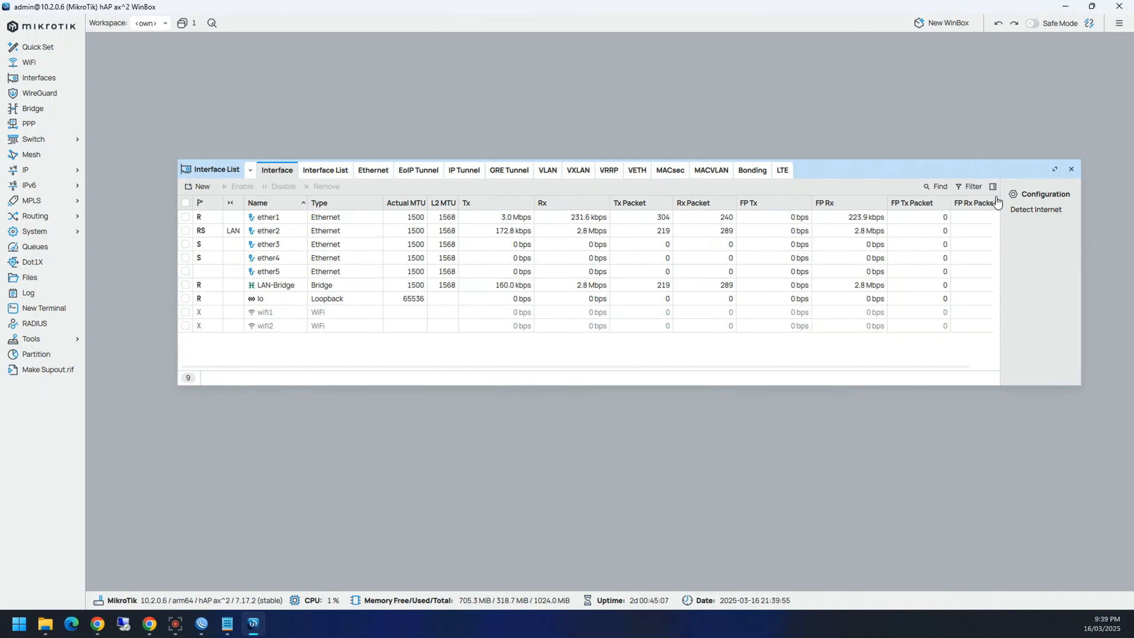
left_click(312, 173)
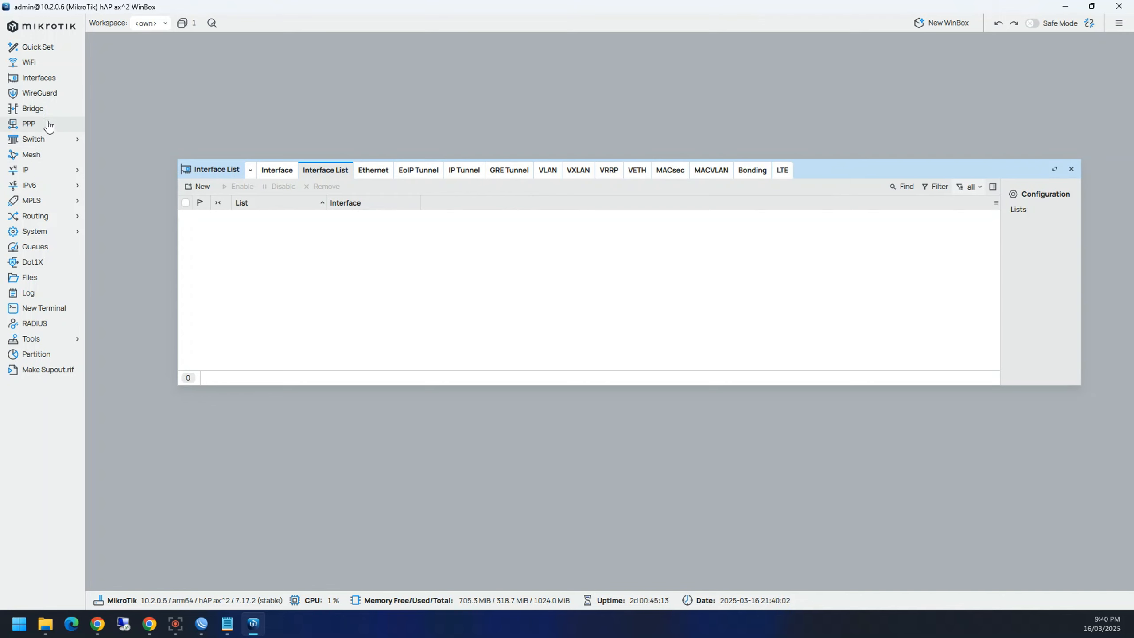
Step: Open PPP over the interfaces window and compare it with WinBox 3's PPP window
left_click(29, 123)
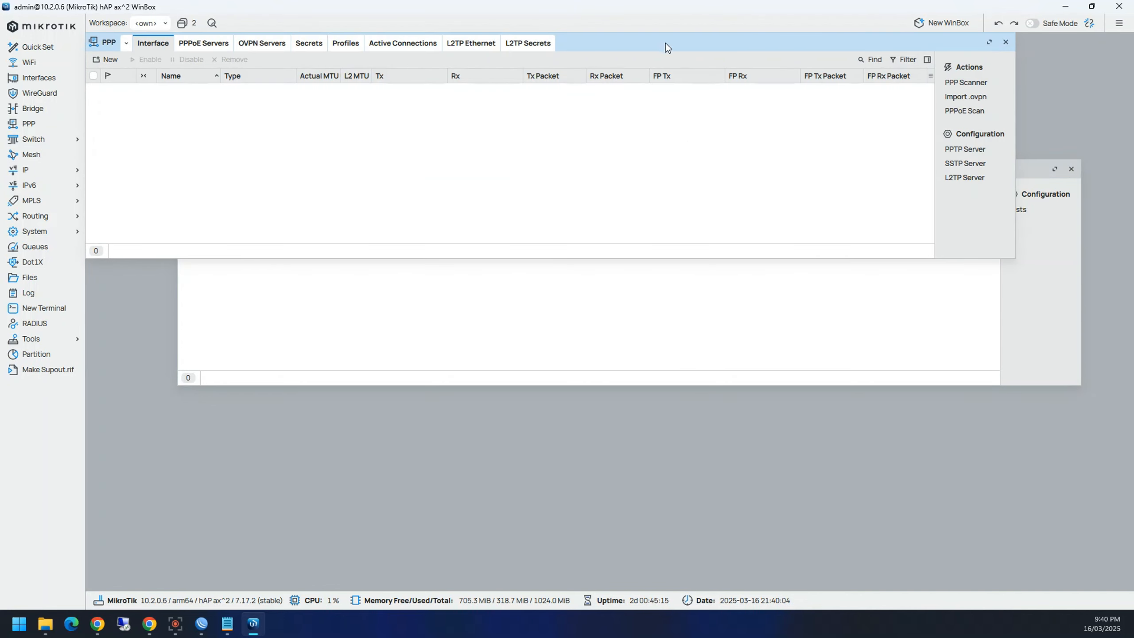
left_click_drag(665, 43, 738, 172)
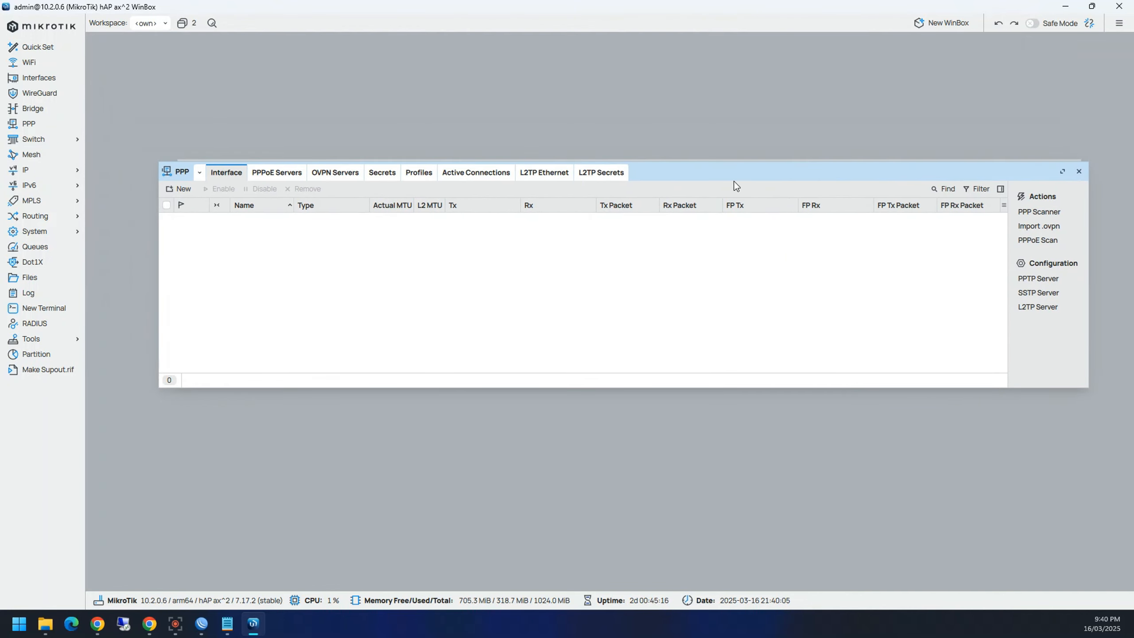
left_click(198, 631)
left_click(33, 108)
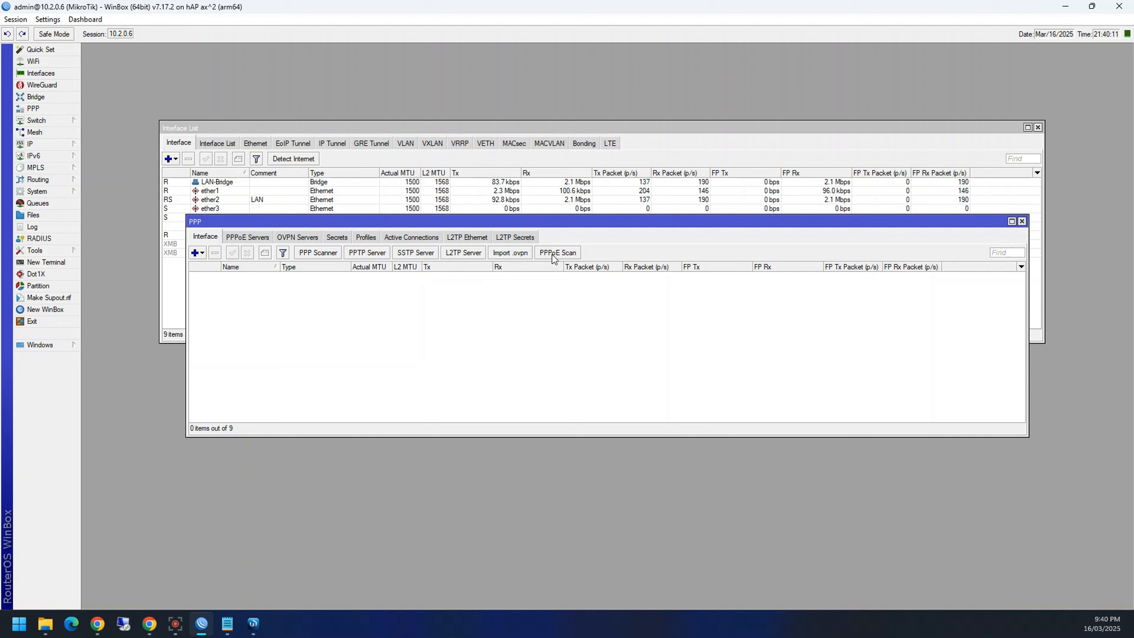
left_click(253, 624)
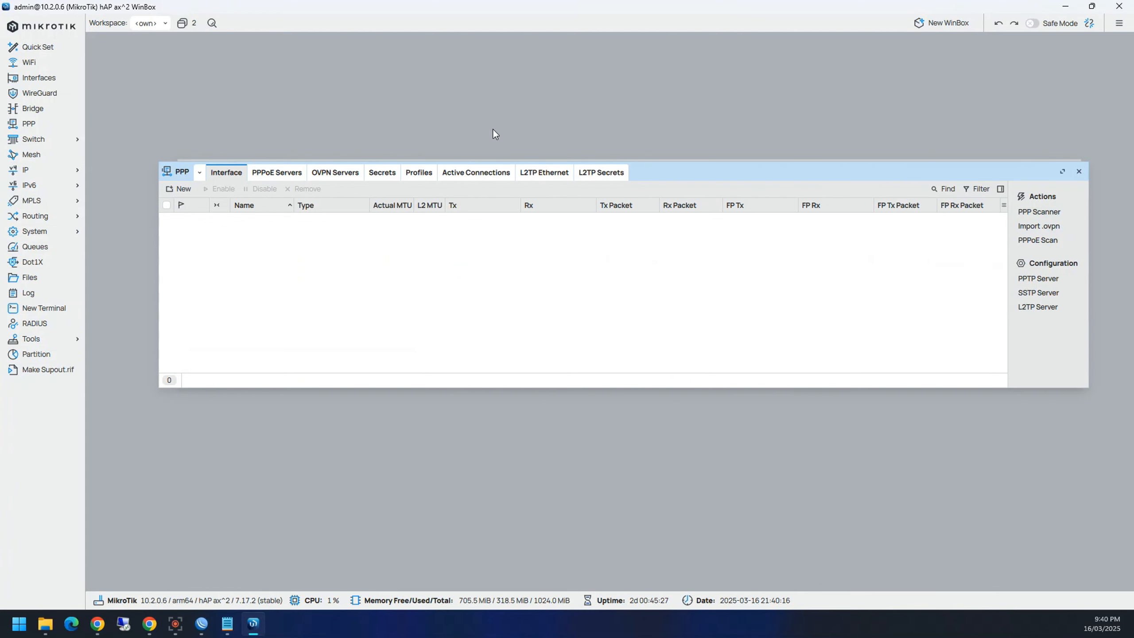
left_click_drag(688, 172, 652, 237)
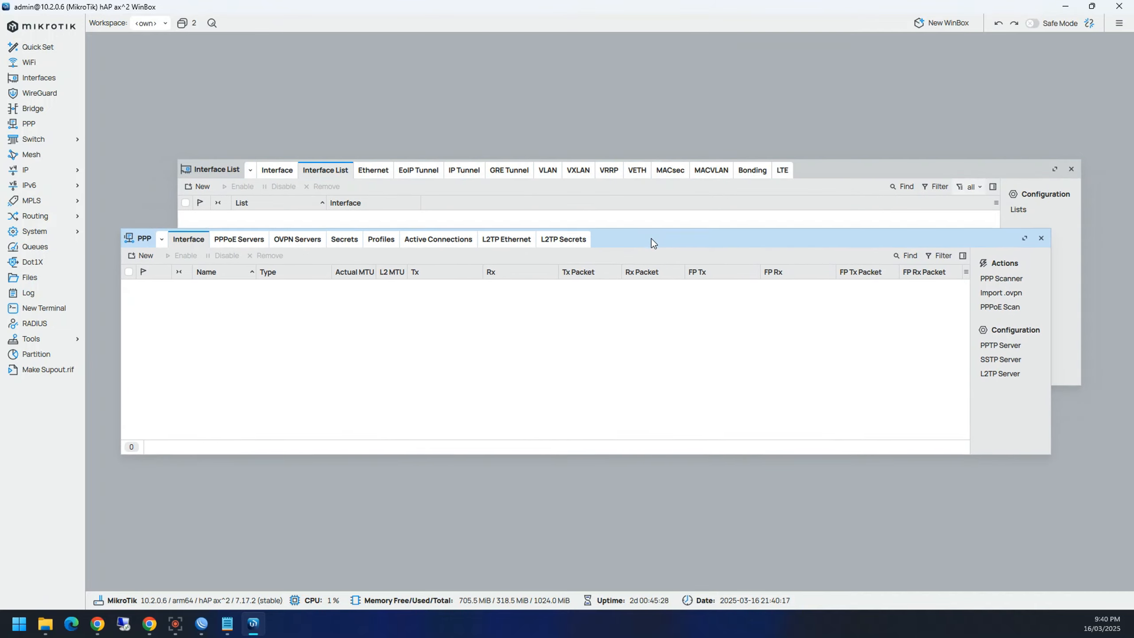
left_click_drag(676, 193, 690, 175)
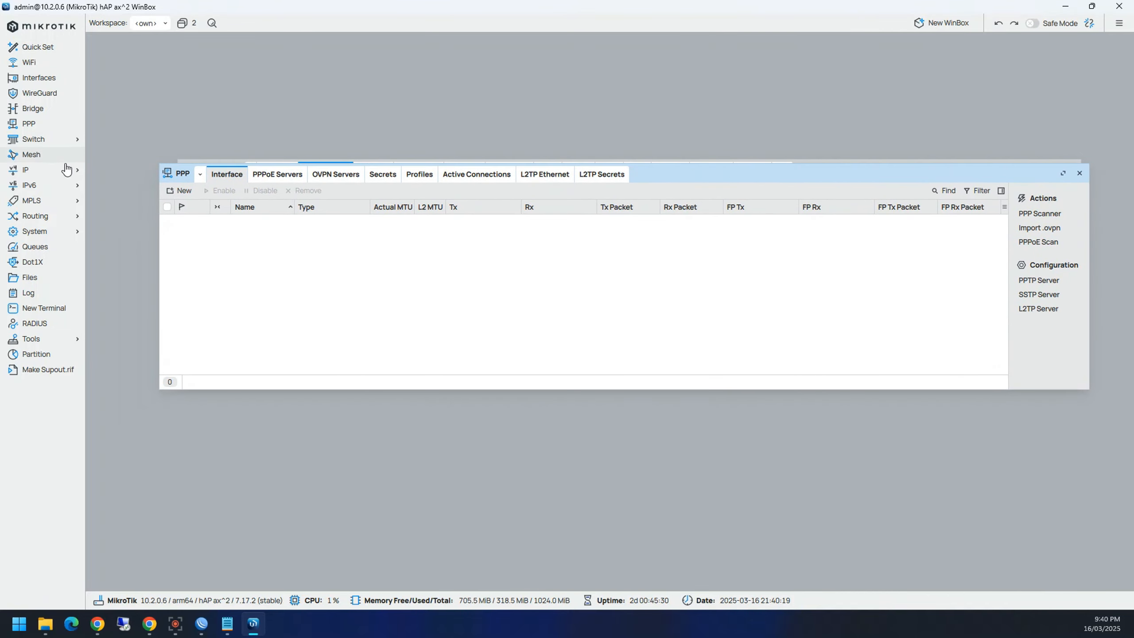
Step: Browse the IP and Routing menus, try a New Terminal, then open Mesh
left_click(65, 178)
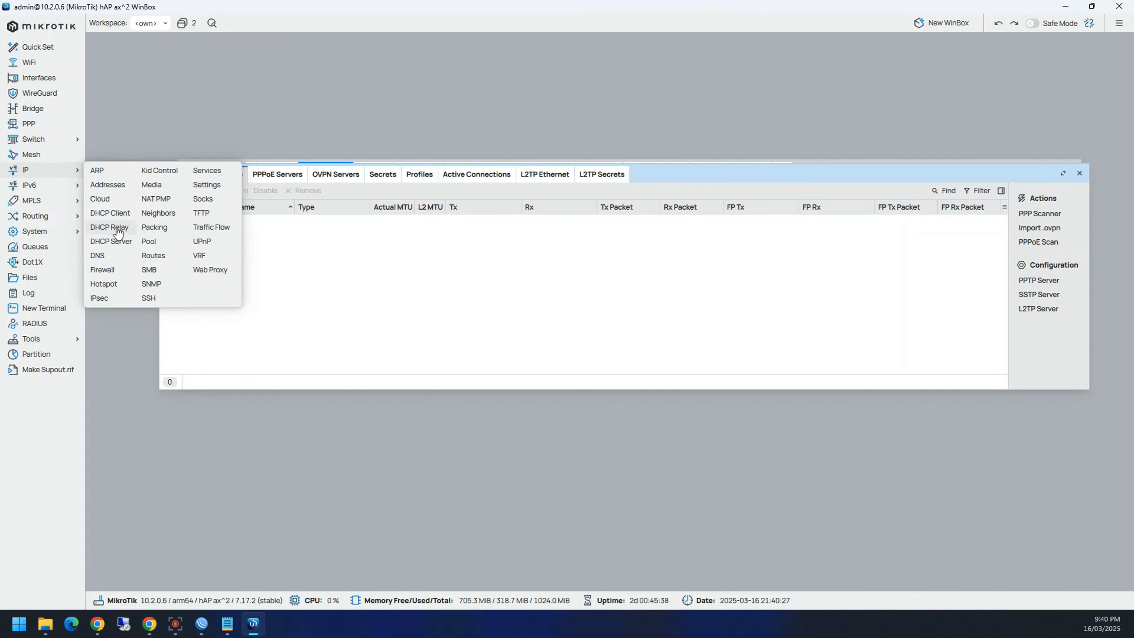
left_click(50, 222)
left_click(47, 219)
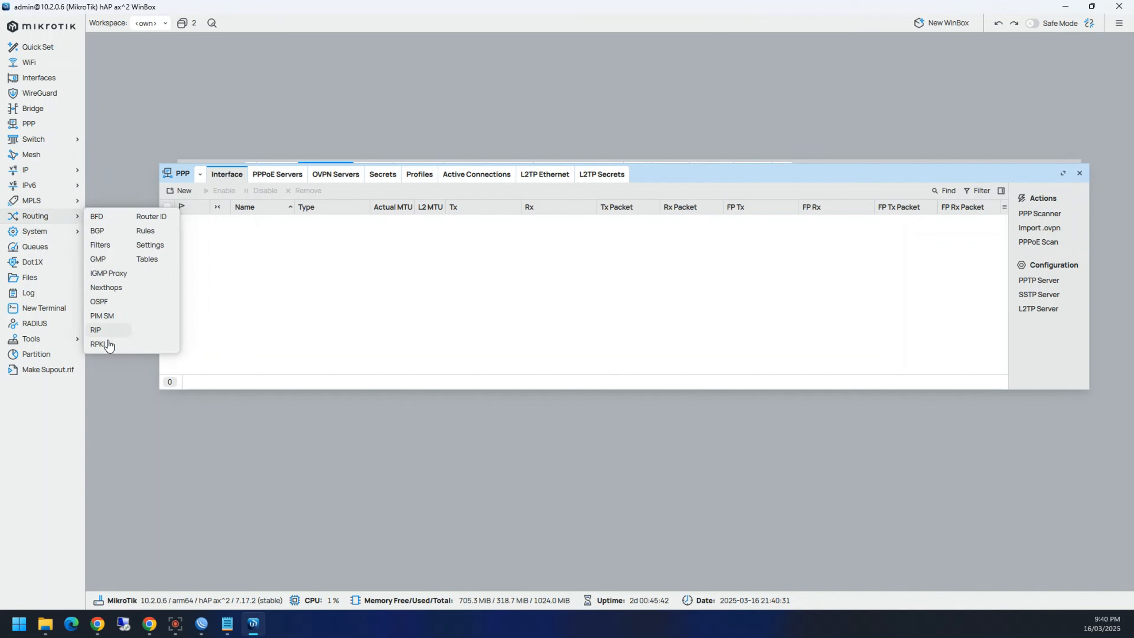
left_click(45, 308)
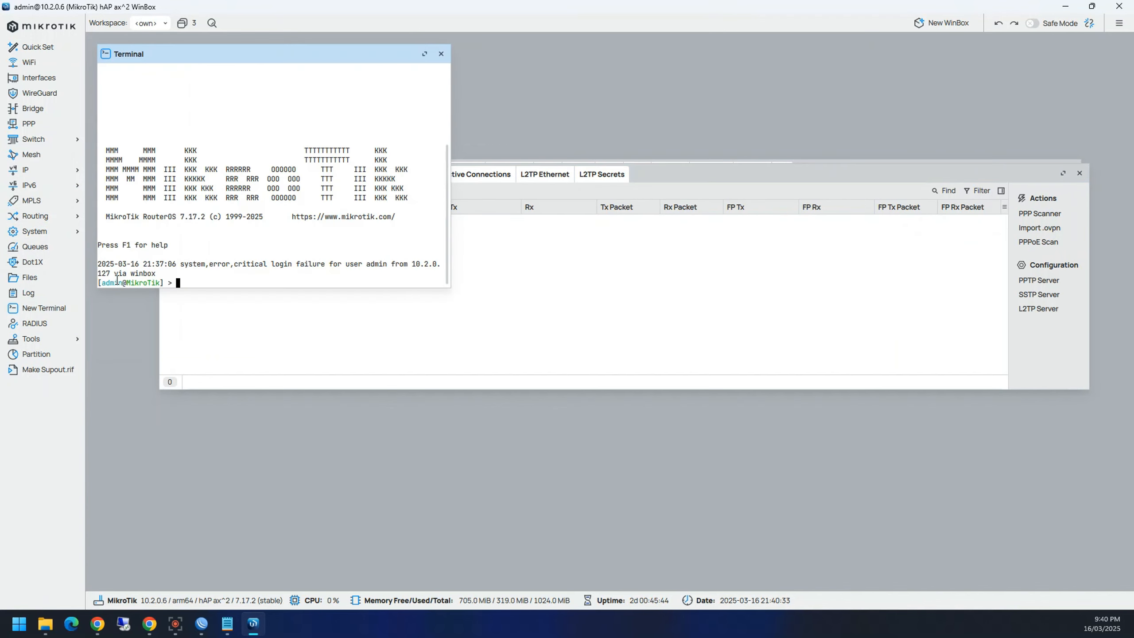
key("Return")
key("Return")
key("Return")
key("Return")
key("Return")
key("Return")
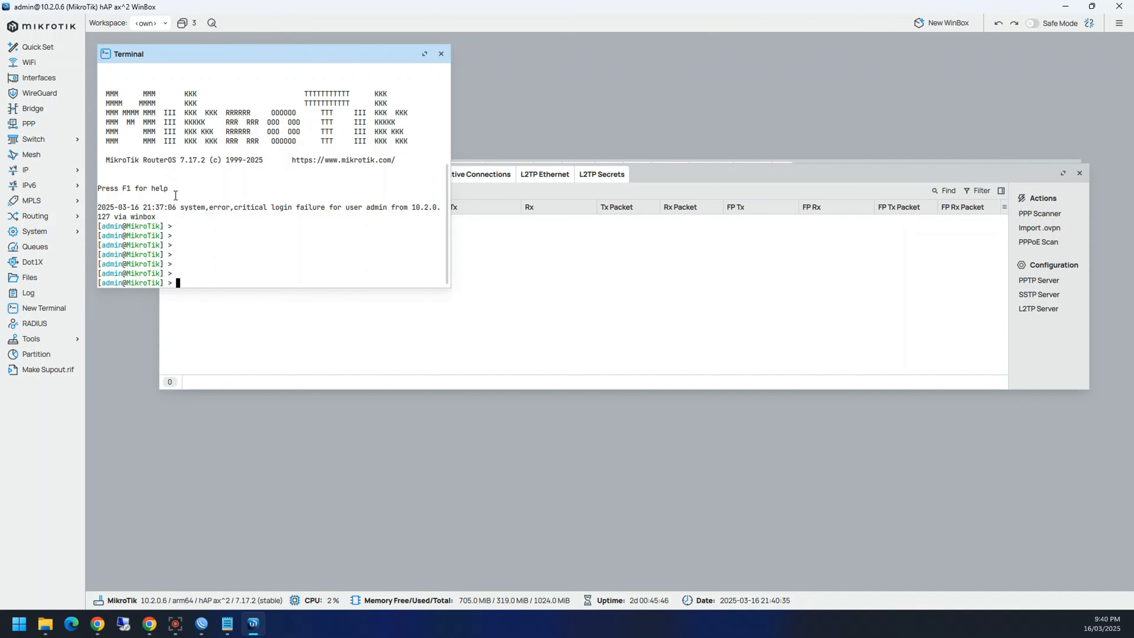
left_click(441, 54)
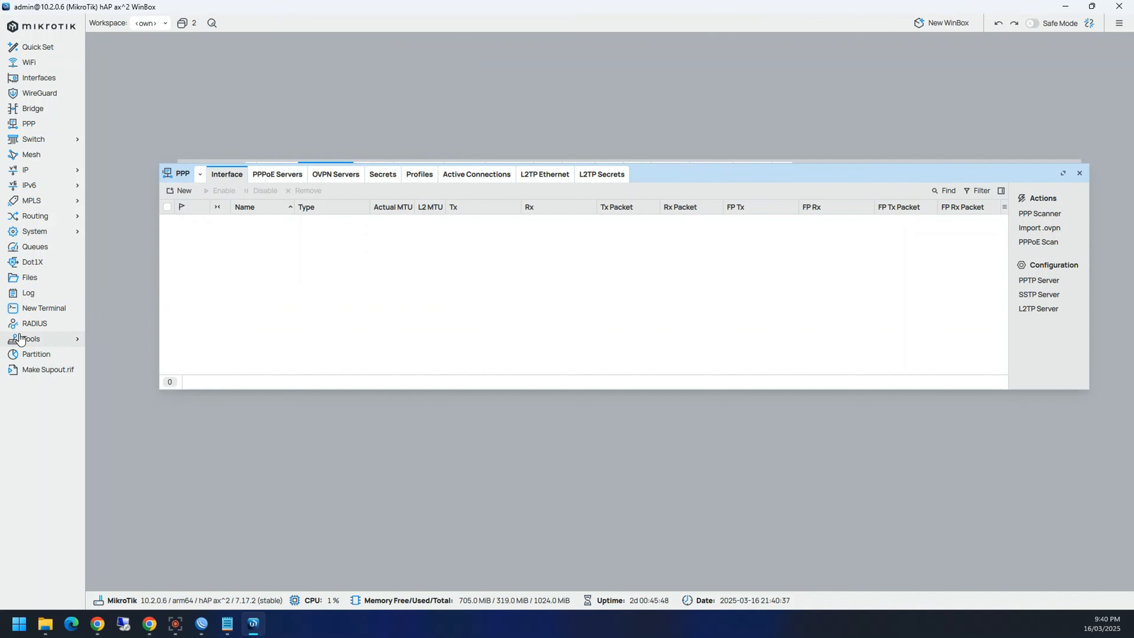
left_click(30, 155)
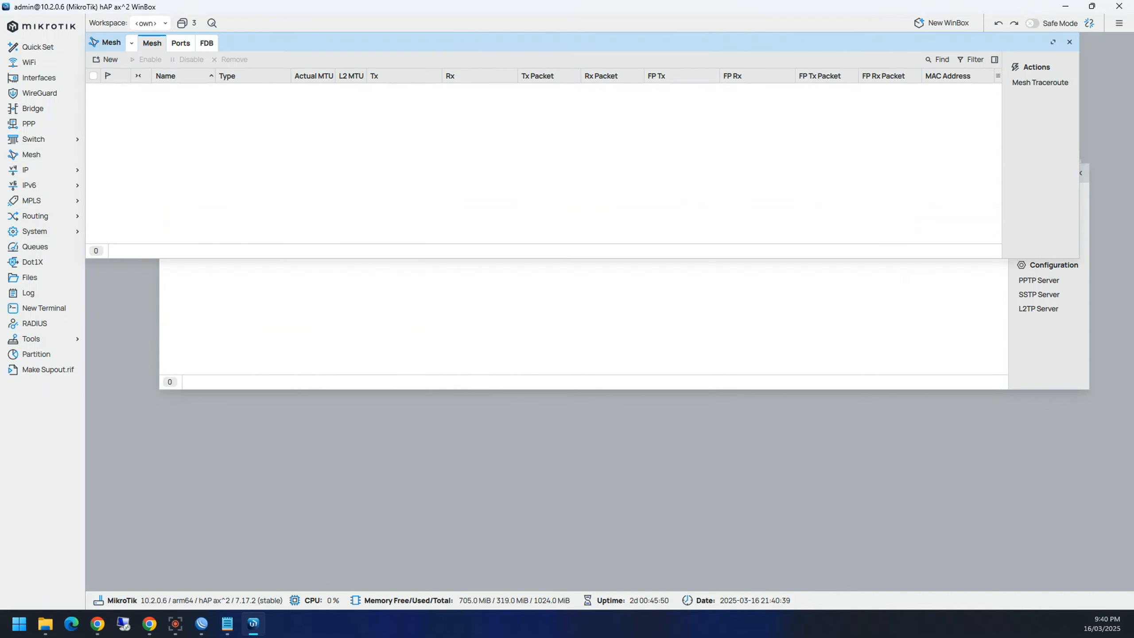
Step: Close Mesh, open Bridge with Safe Mode on, and select ether4 on the Ports tab
left_click(1069, 42)
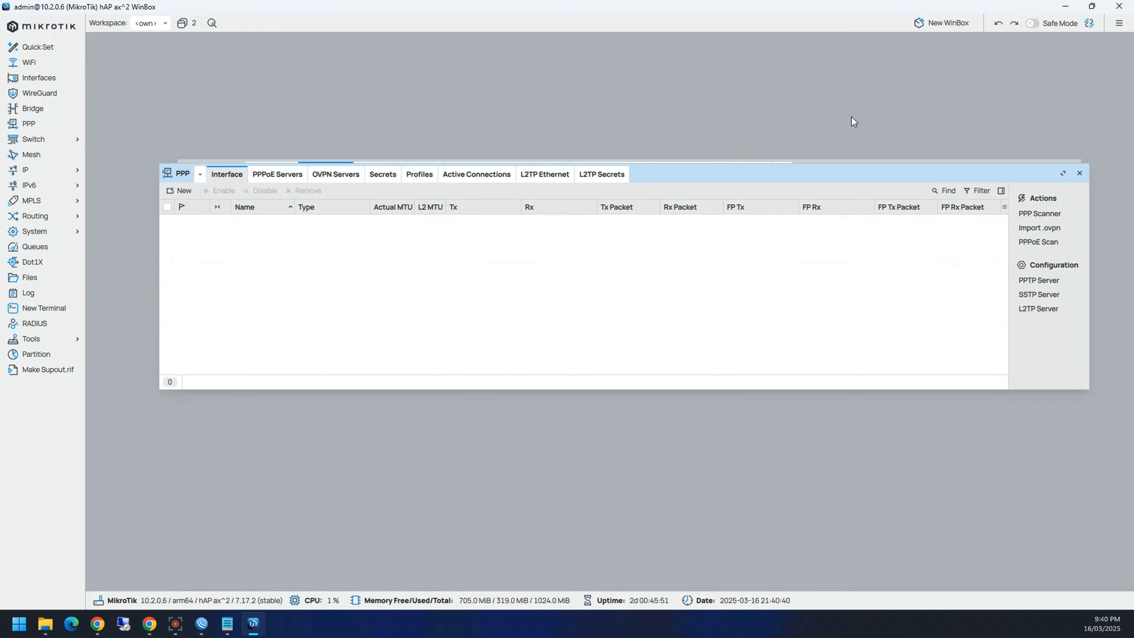
left_click(43, 78)
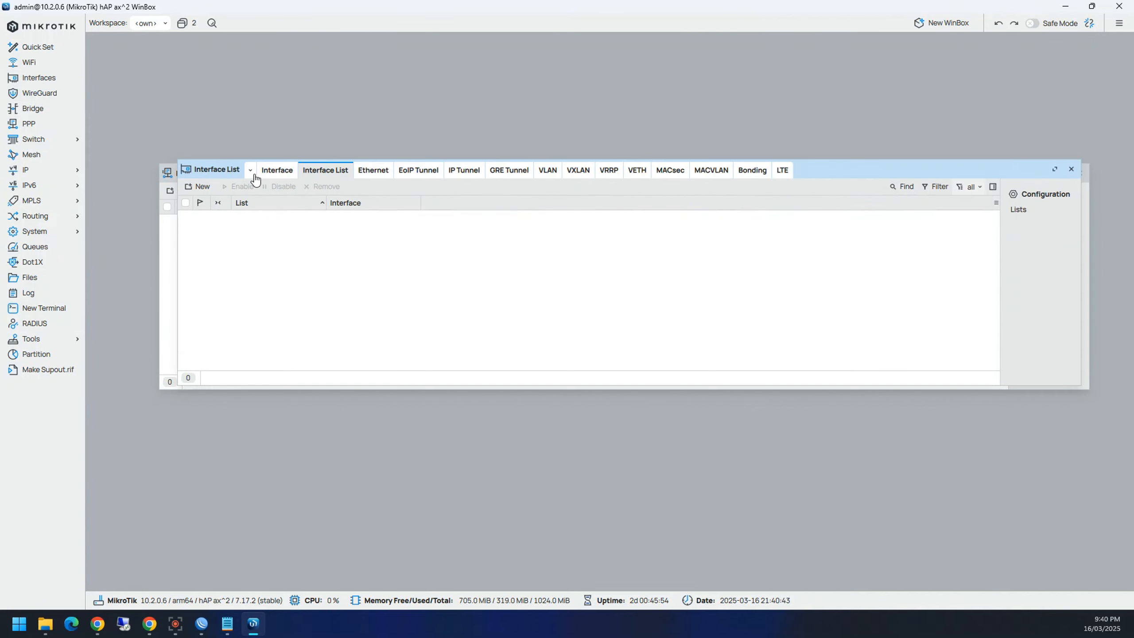
left_click(45, 109)
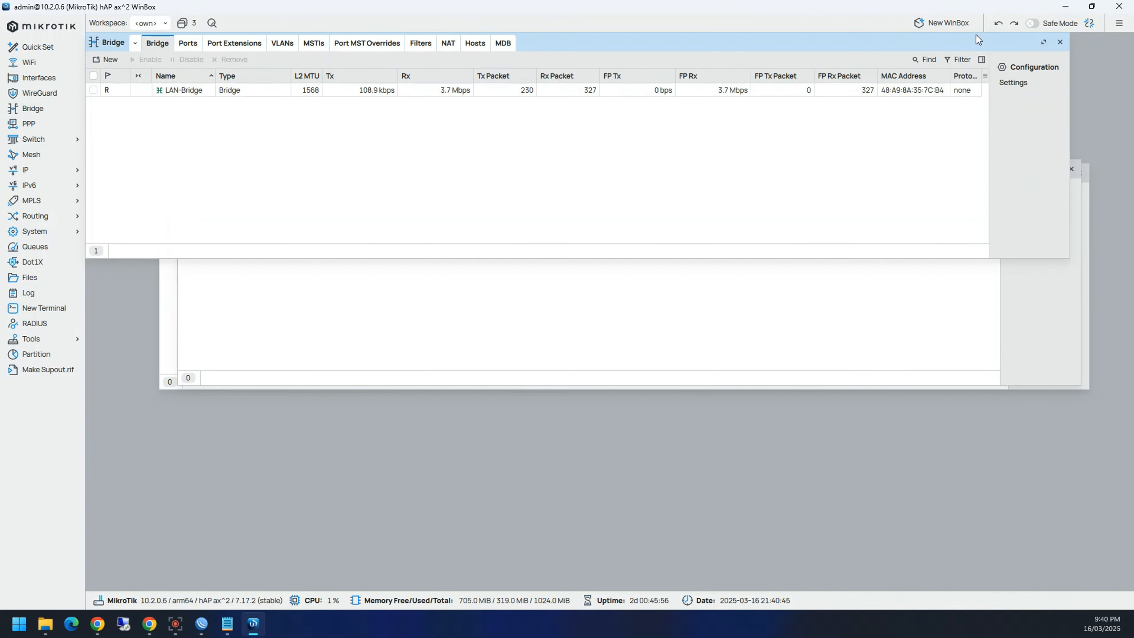
left_click(1046, 25)
left_click(185, 45)
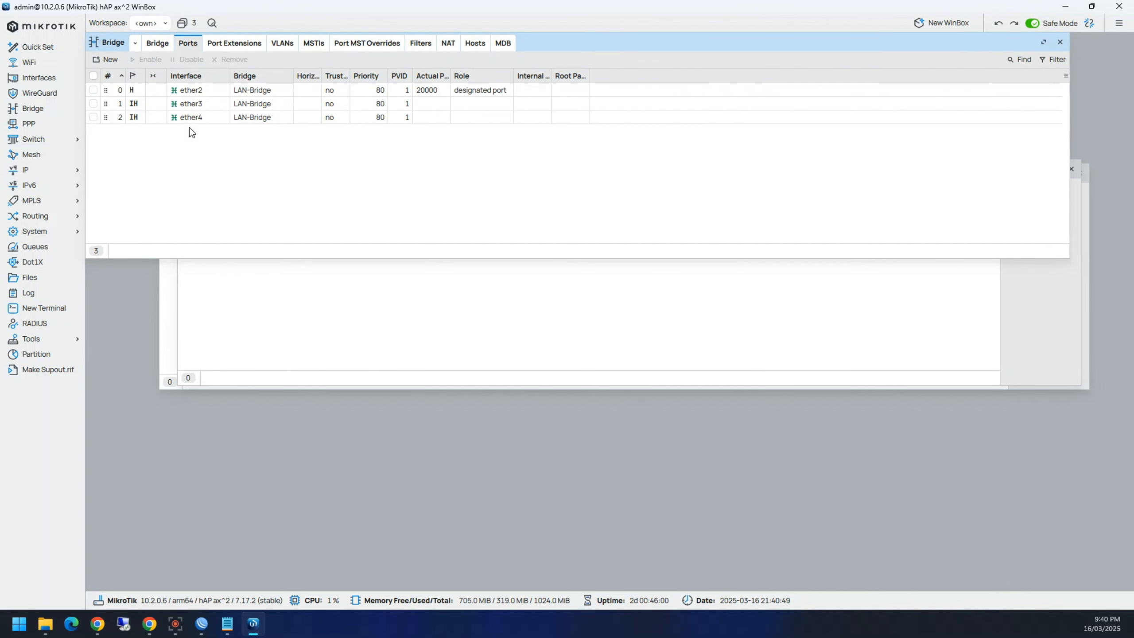
left_click(210, 119)
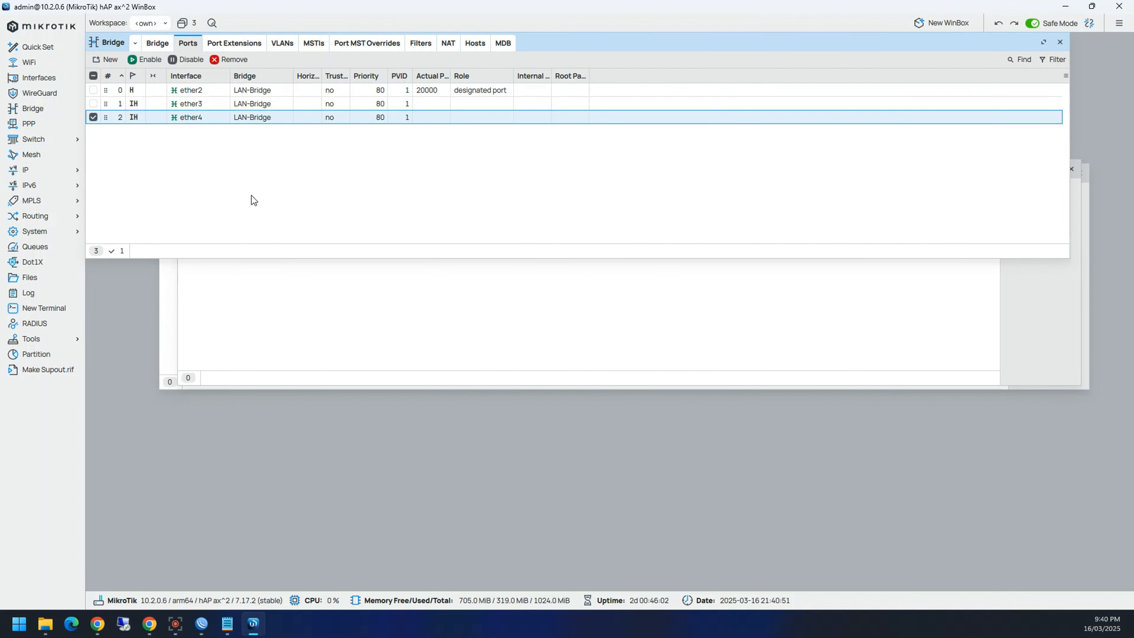
Step: Compare with WinBox 3's Bridge Ports list, then minimise WinBox 3
left_click(201, 624)
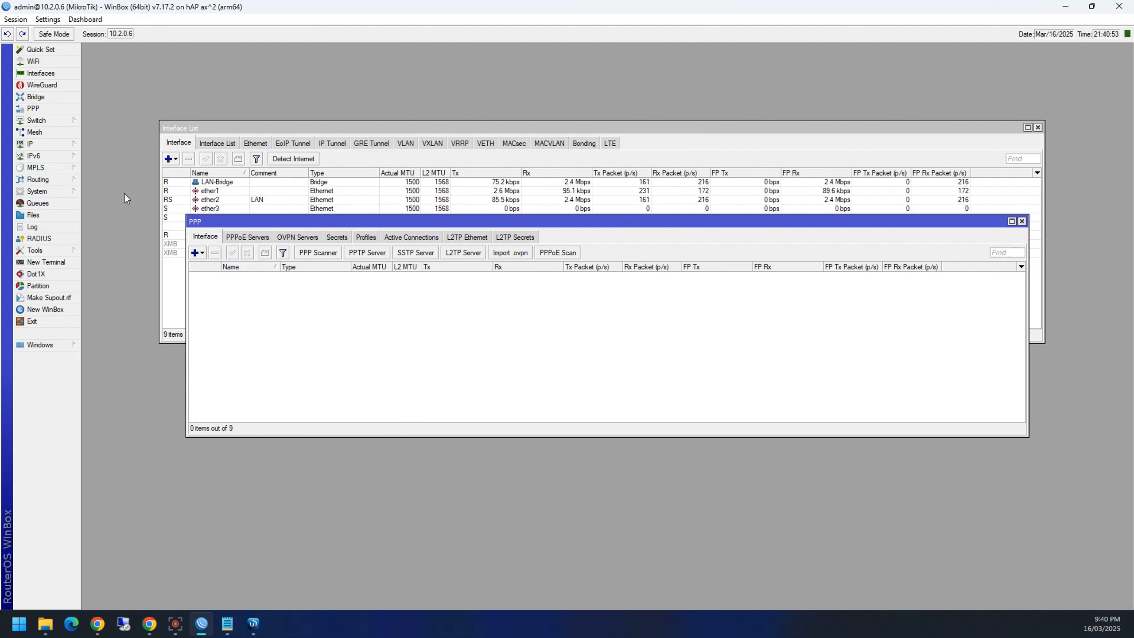
left_click(36, 96)
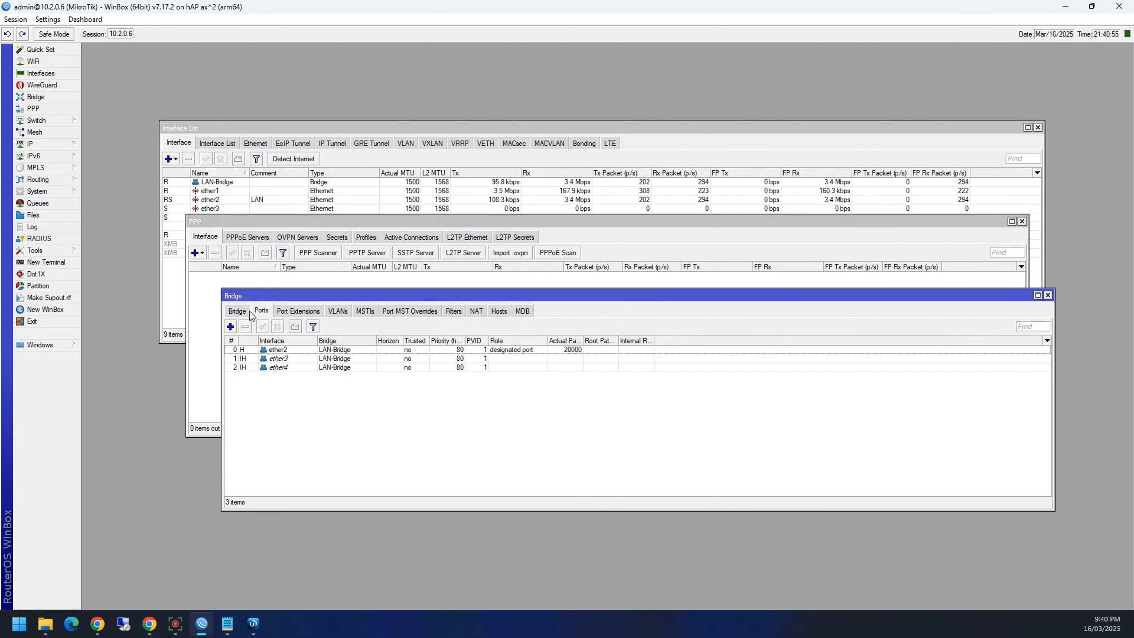
left_click(308, 370)
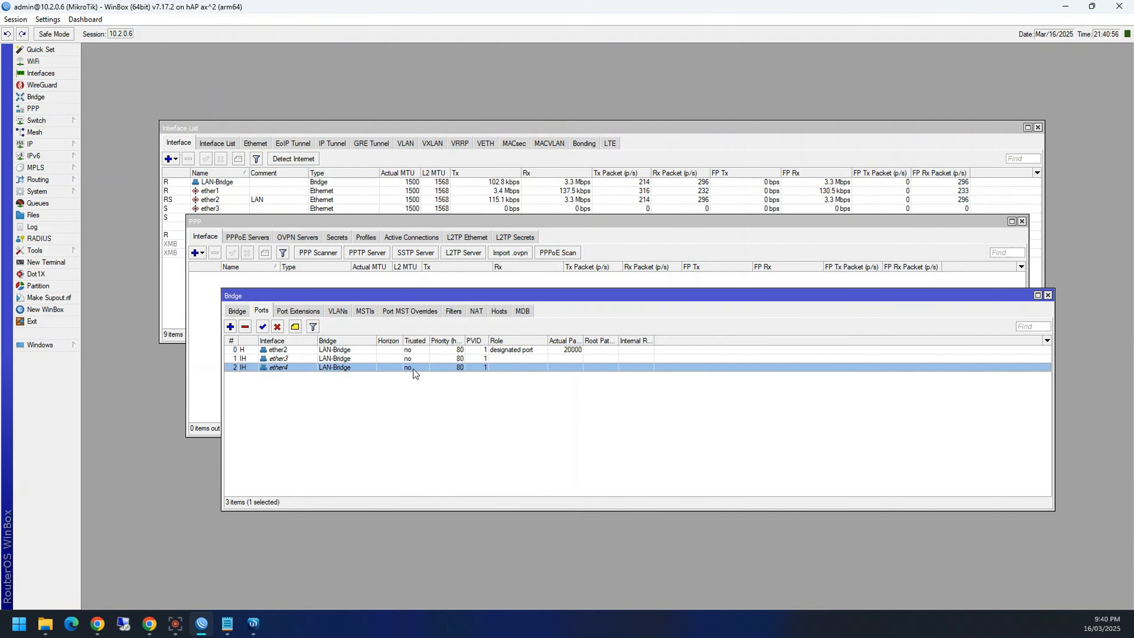
left_click(311, 388)
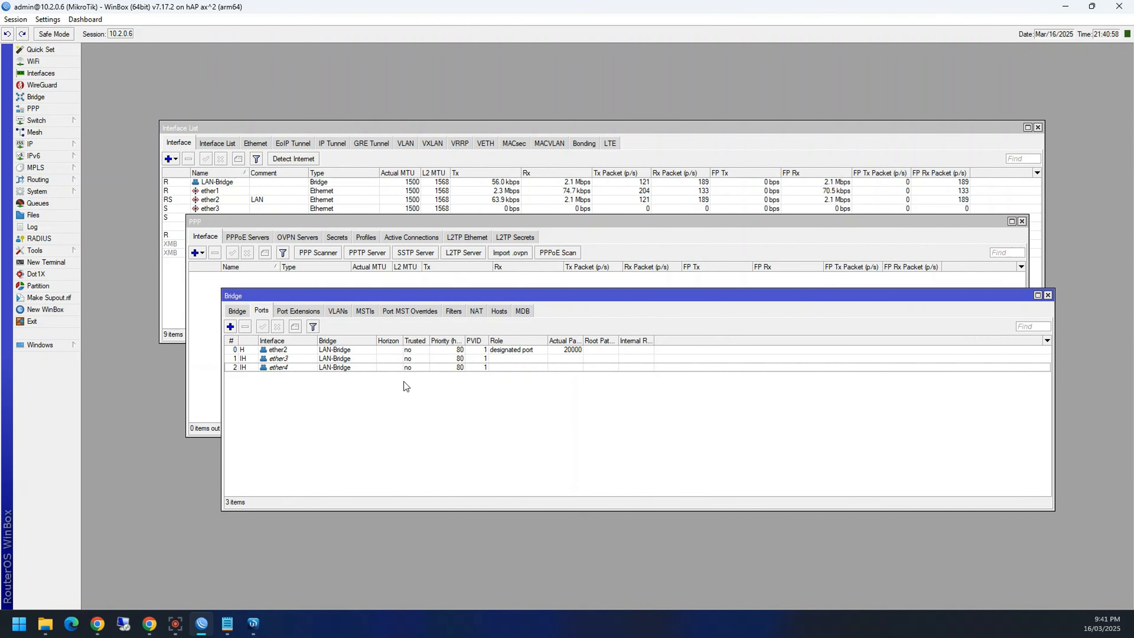
left_click(1065, 7)
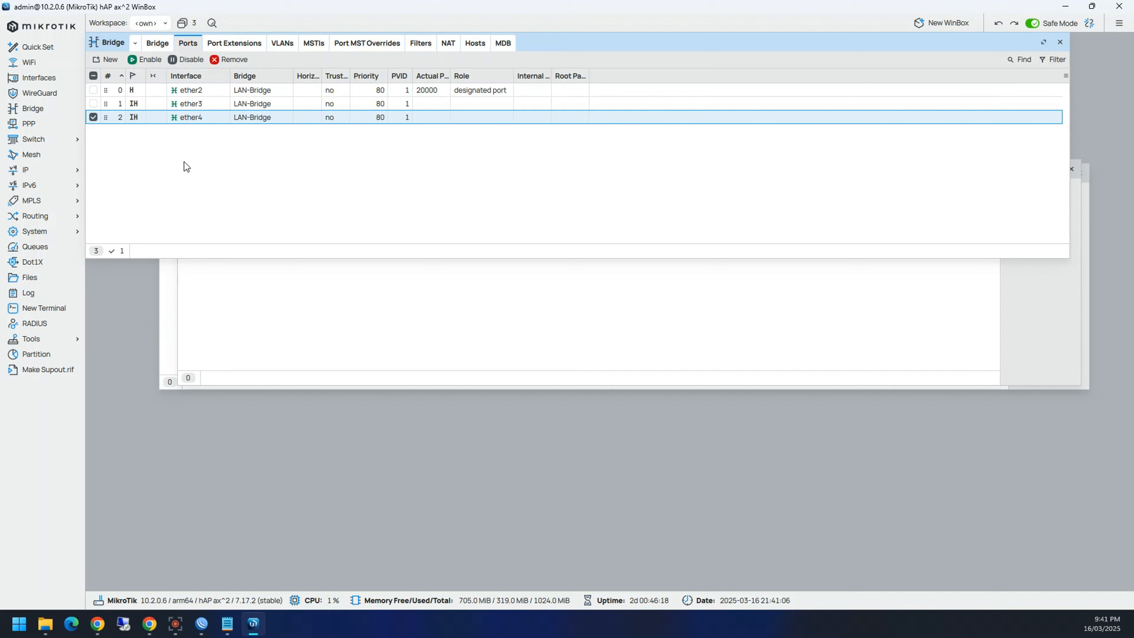
Step: Delete ether4 from the bridge ports, undo the removal, then redo it
key("Delete")
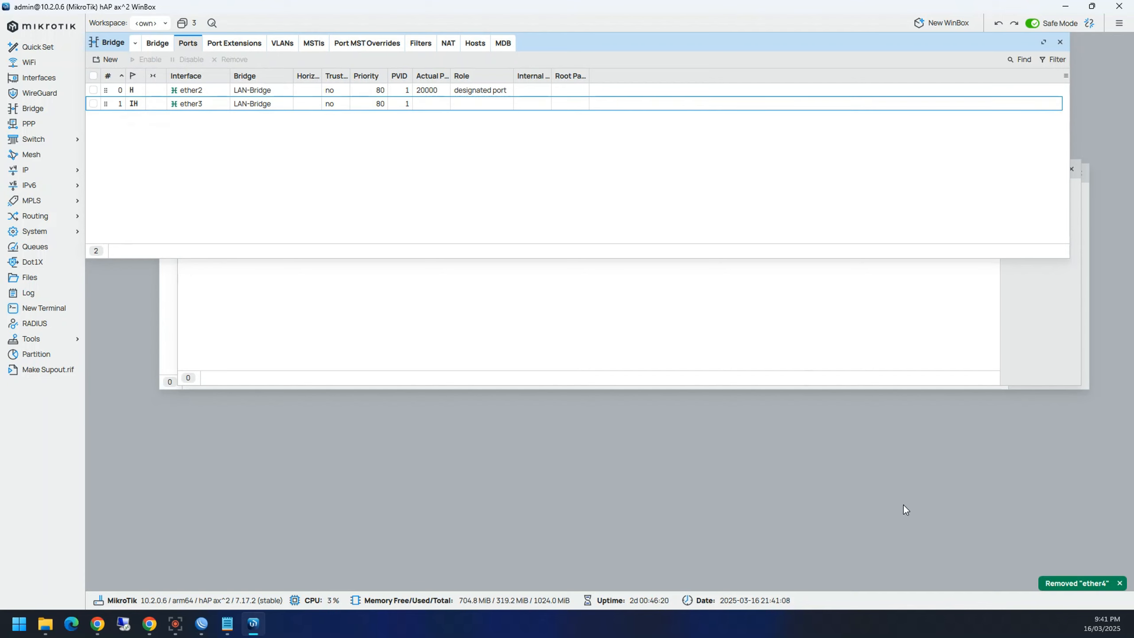
left_click(998, 22)
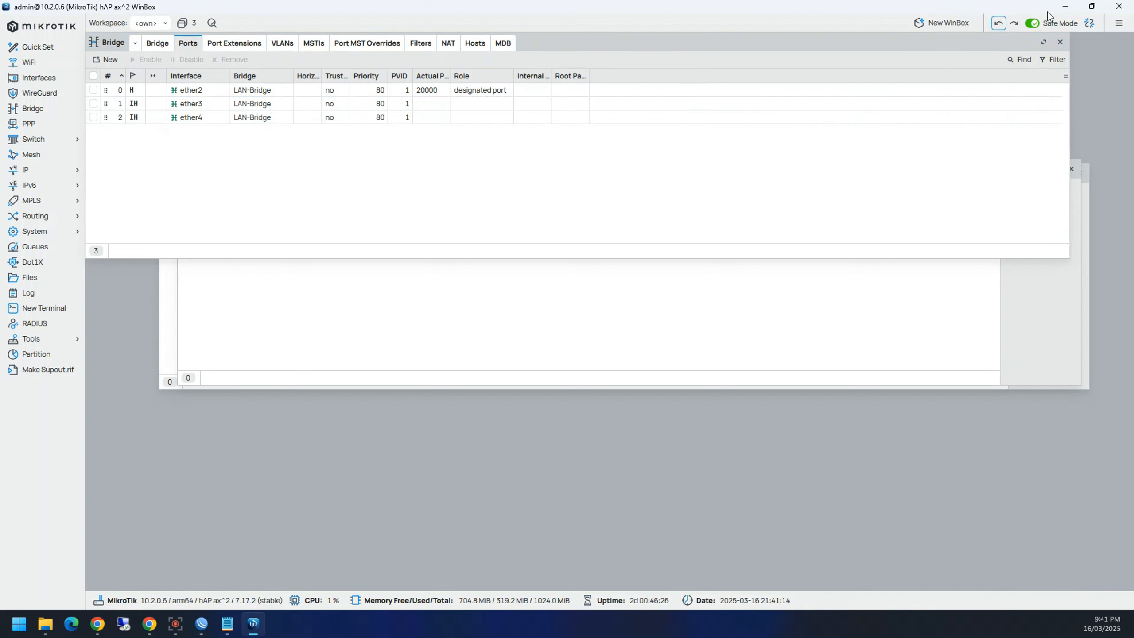
left_click(1016, 24)
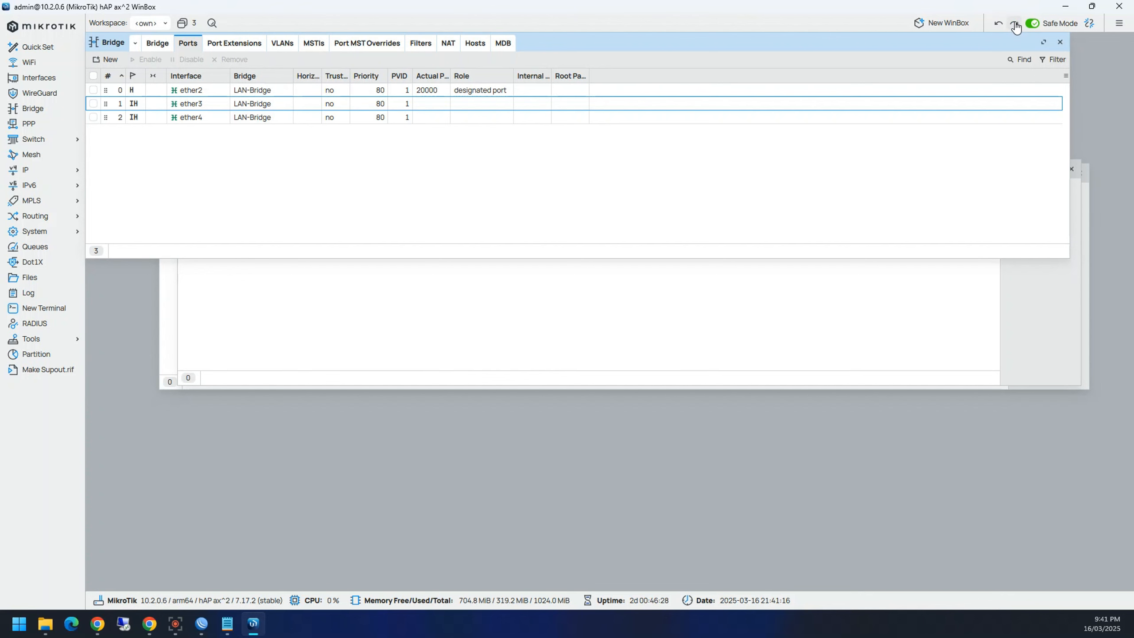
Step: Close WinBox 4 and confirm quitting Safe Mode, rolling back the change
left_click(682, 199)
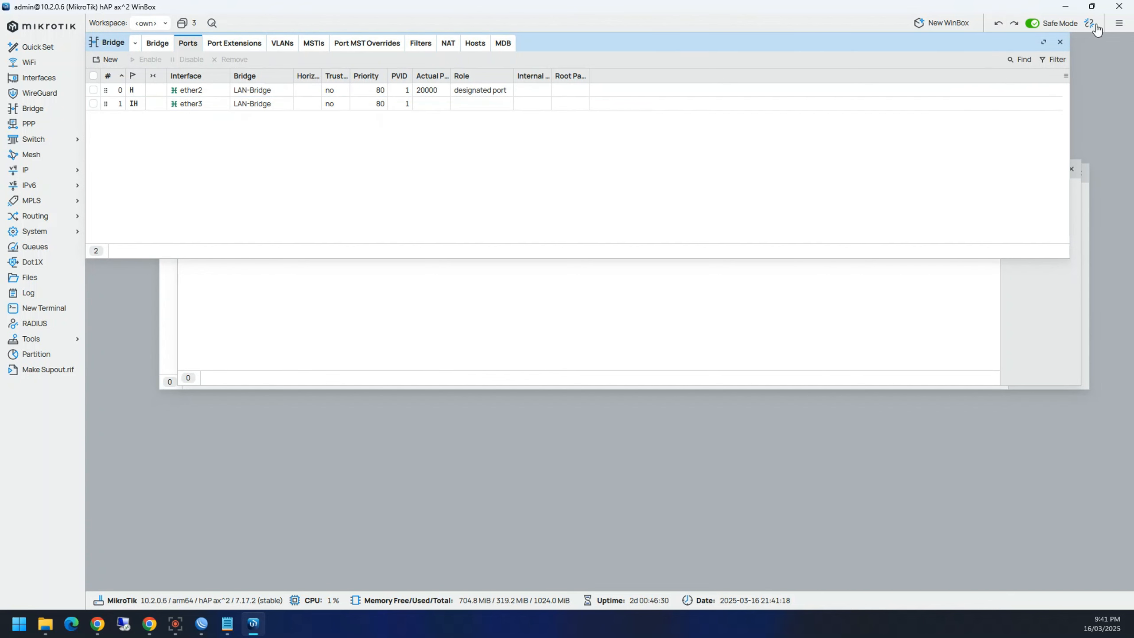
left_click(1118, 6)
left_click(520, 332)
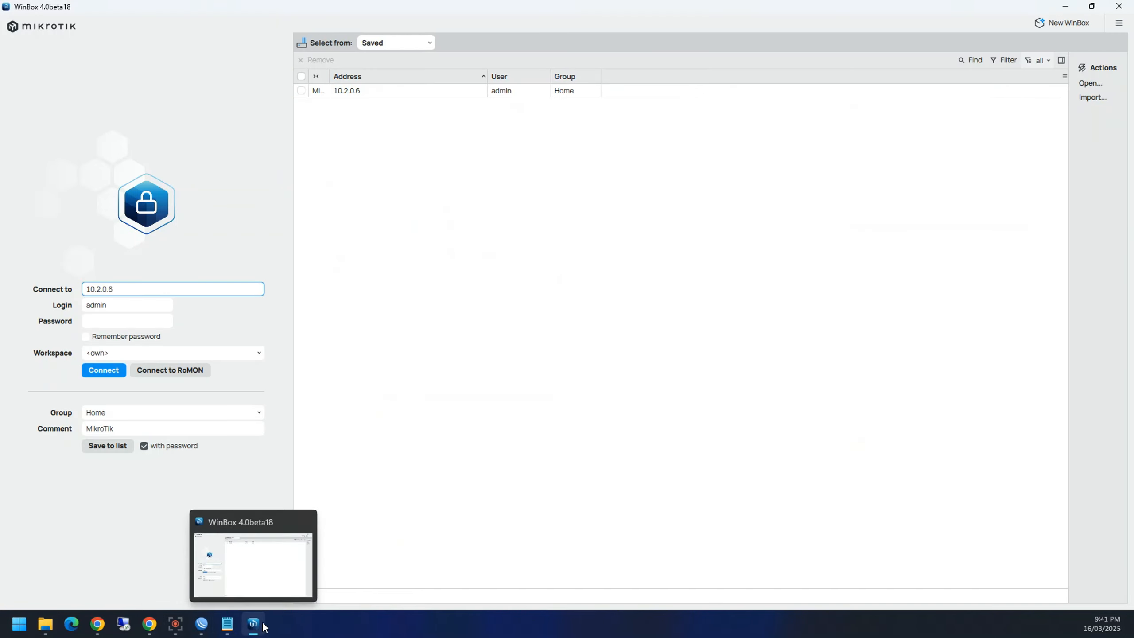
Step: Reconnect to 10.2.0.6 with the password remembered and select ether4 in Bridge Ports
right_click(255, 626)
left_click(99, 377)
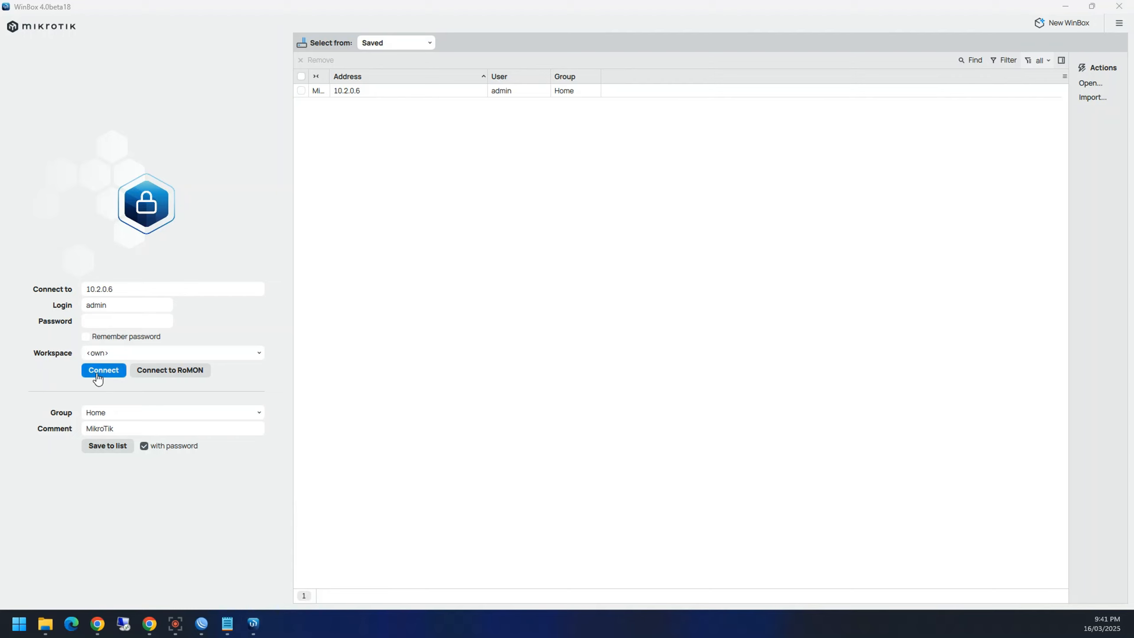
left_click(109, 322)
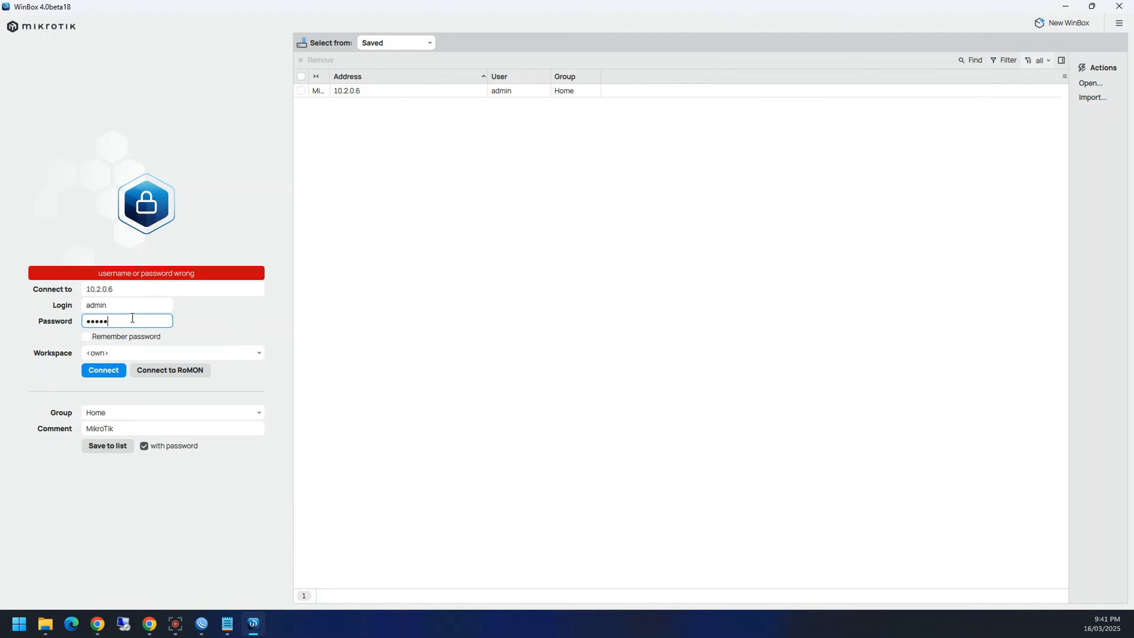
left_click(85, 336)
left_click(96, 370)
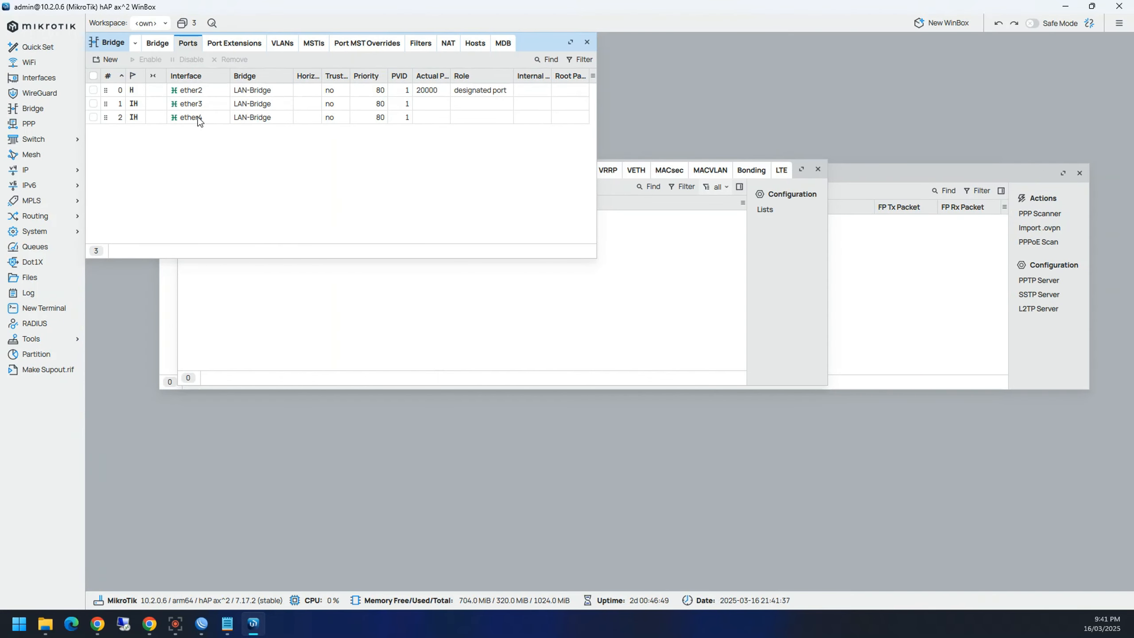
left_click(198, 117)
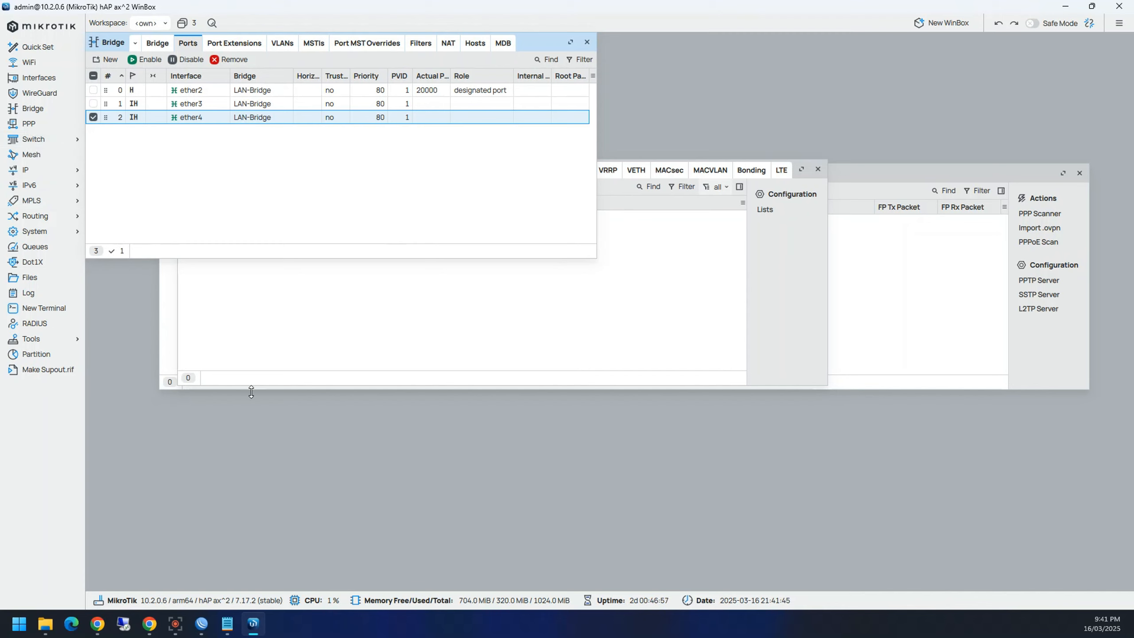
Step: Close all windows in WinBox 4, then Session > Close All Windows in WinBox 3 and minimise it
left_click(182, 25)
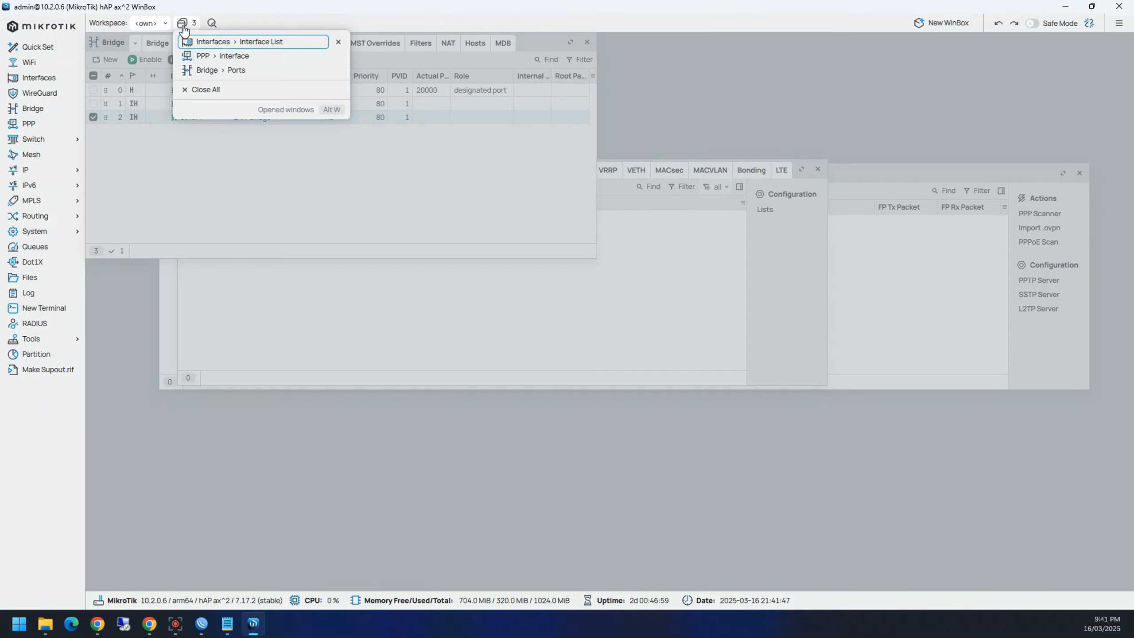
left_click(205, 90)
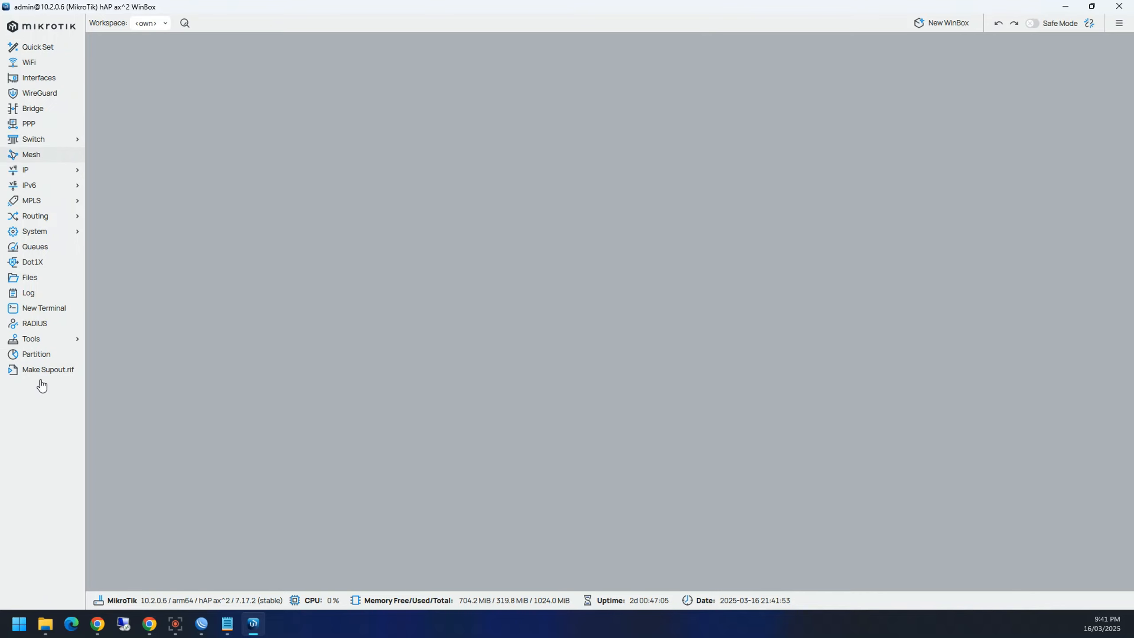
left_click(207, 625)
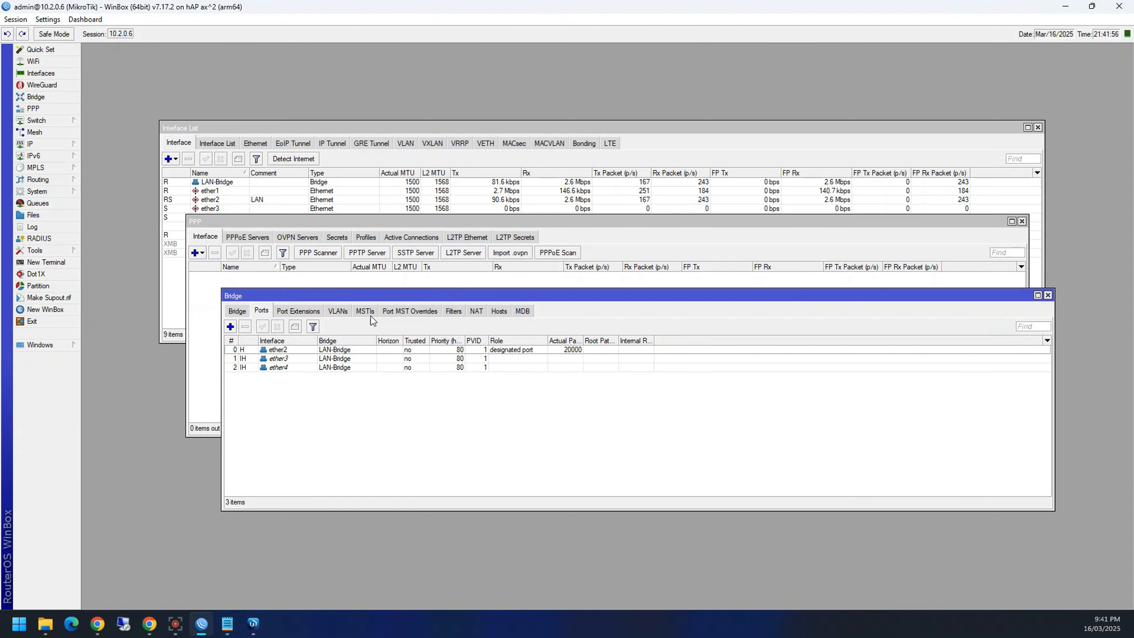
mouse_move(57, 348)
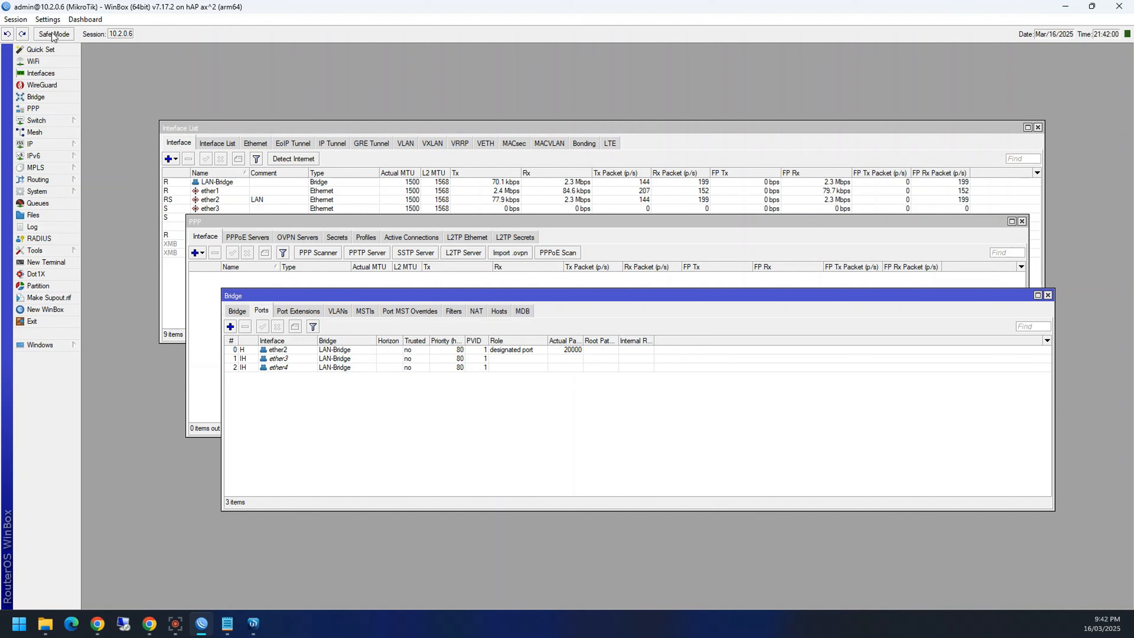
left_click(44, 18)
mouse_move(16, 19)
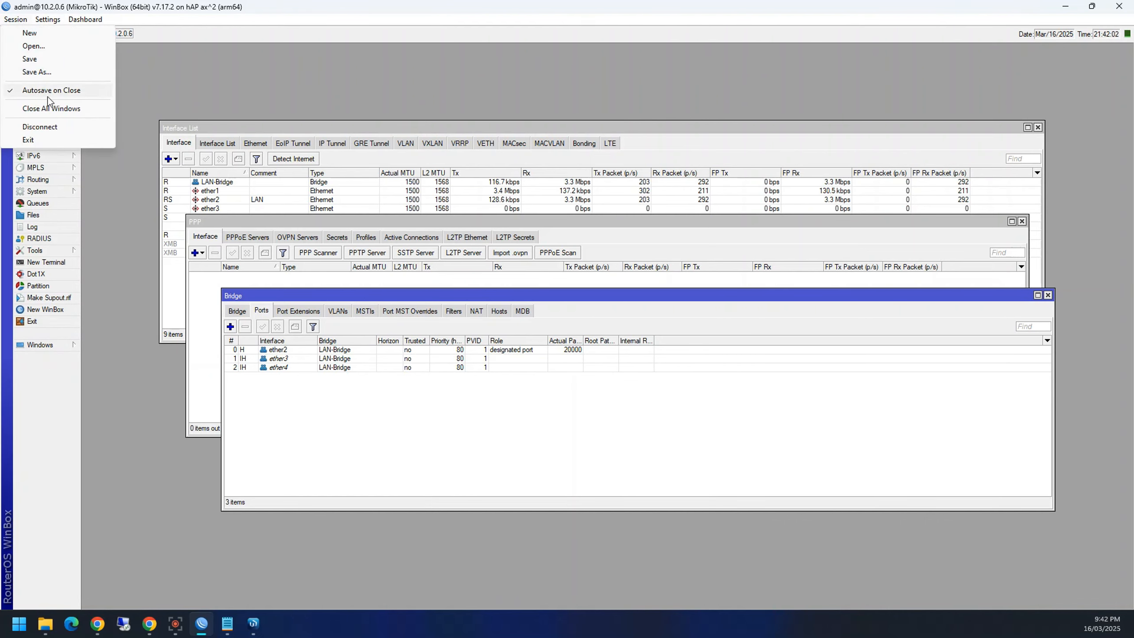
left_click(53, 108)
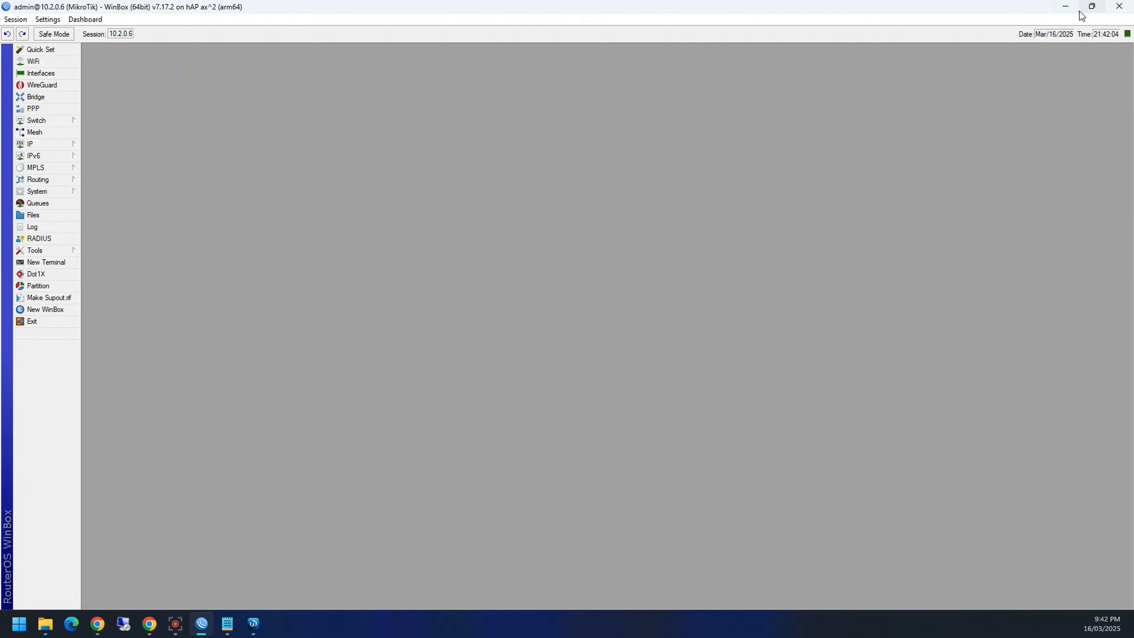
left_click(1065, 7)
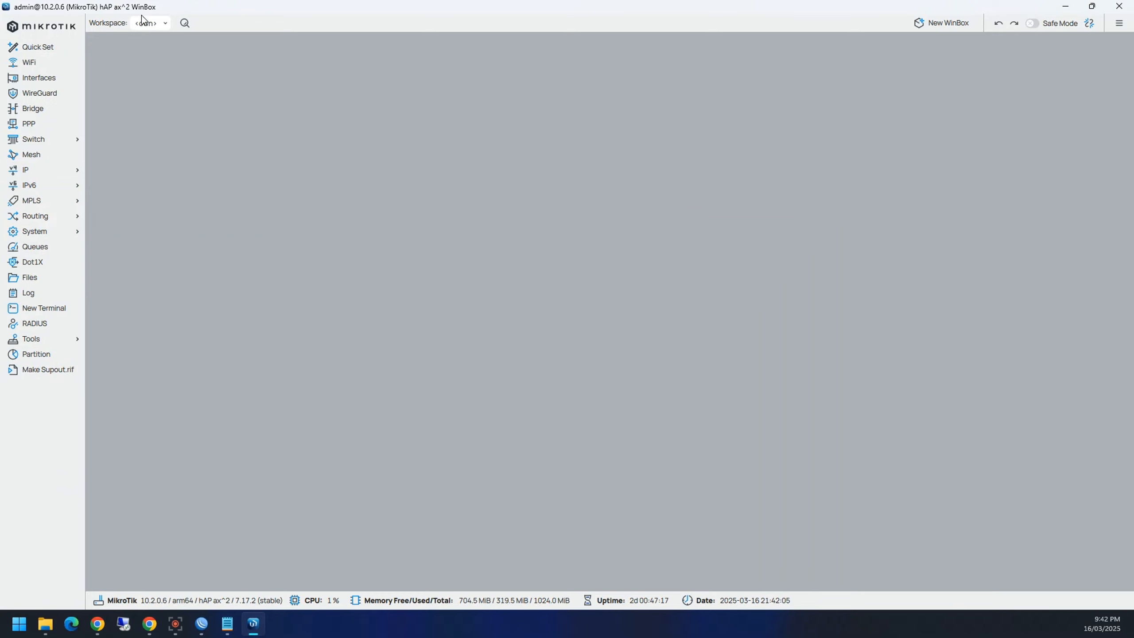
left_click(143, 22)
left_click(195, 187)
left_click(43, 78)
left_click(33, 109)
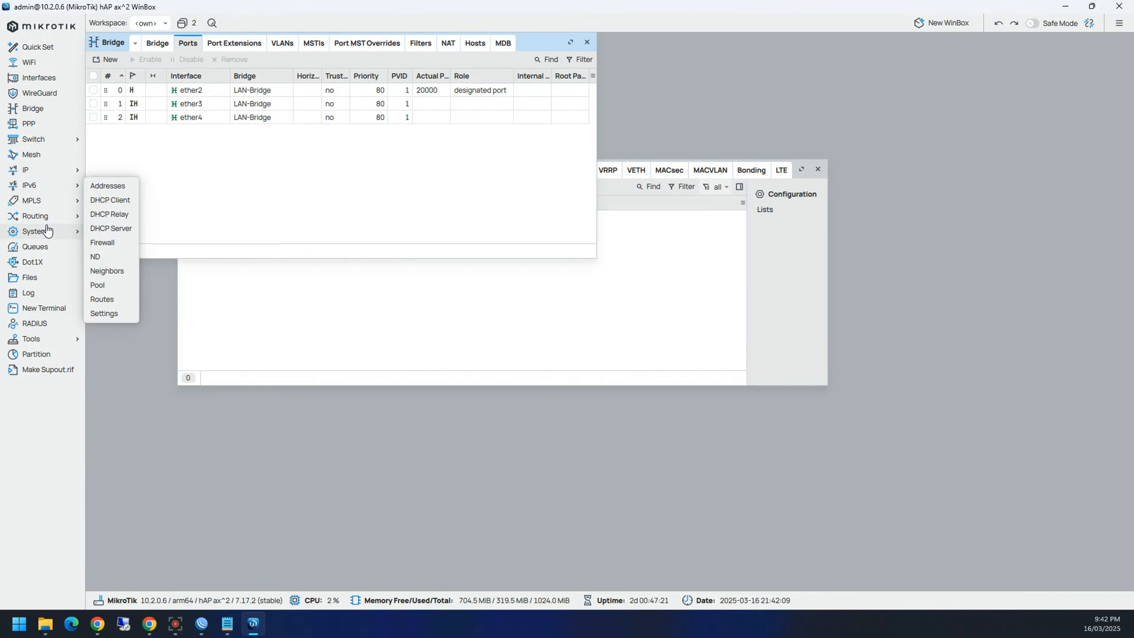
left_click(35, 246)
left_click(204, 354)
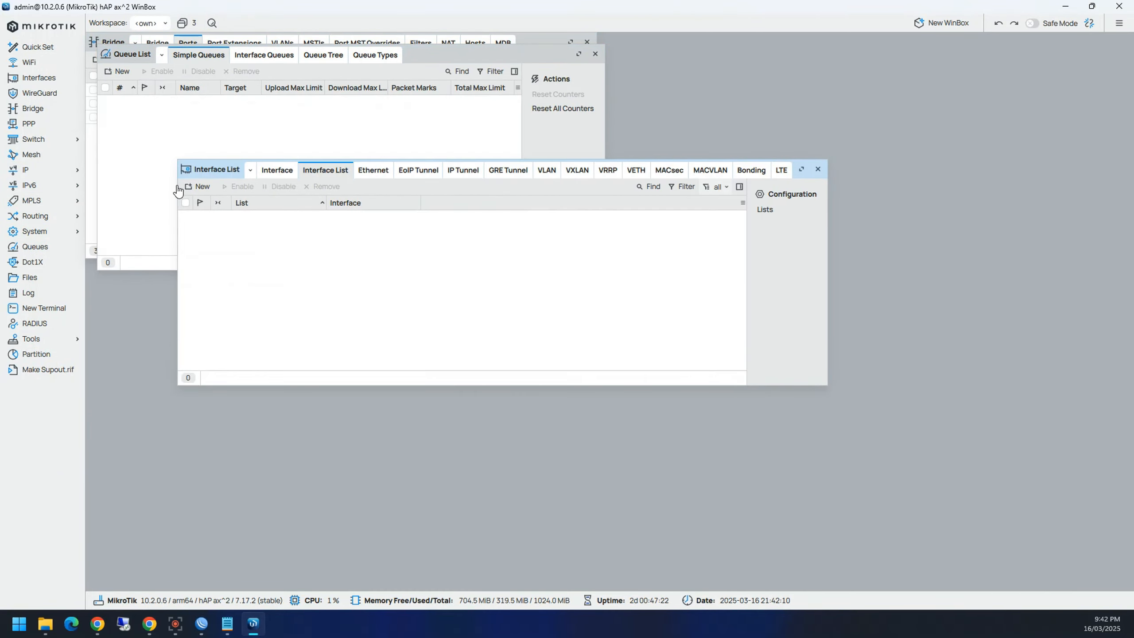
left_click(166, 24)
left_click(184, 24)
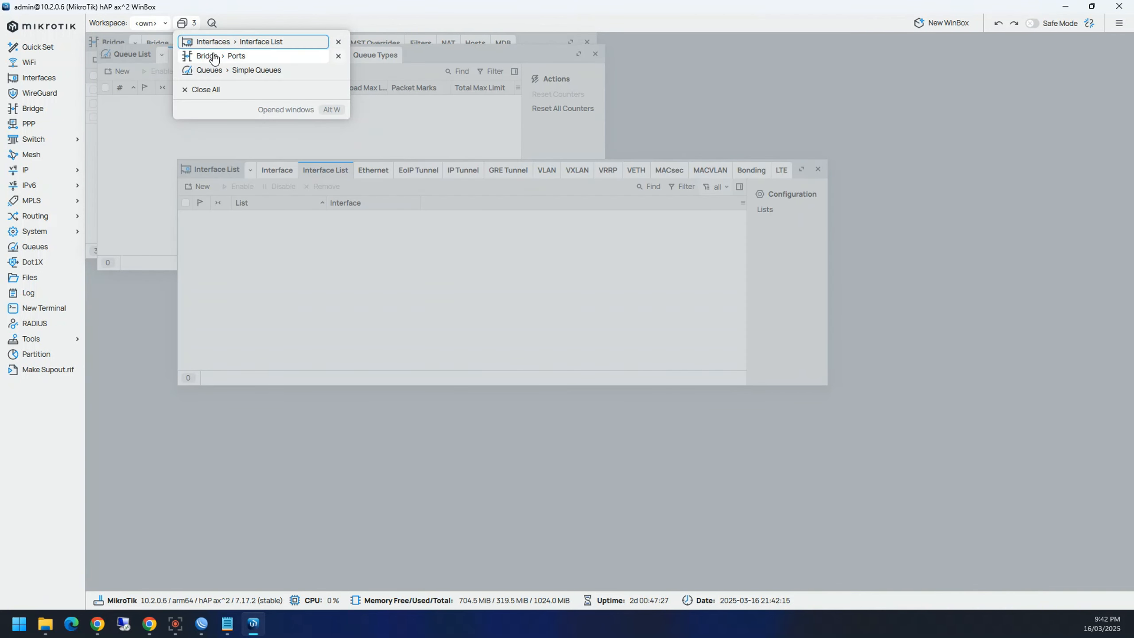
left_click(338, 56)
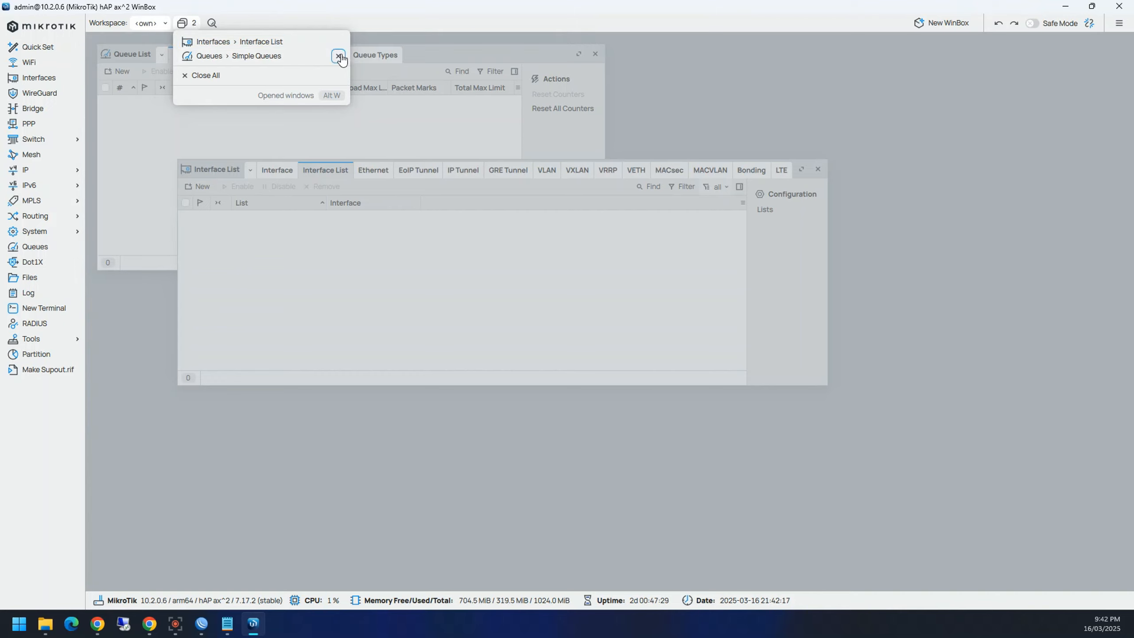
left_click(211, 75)
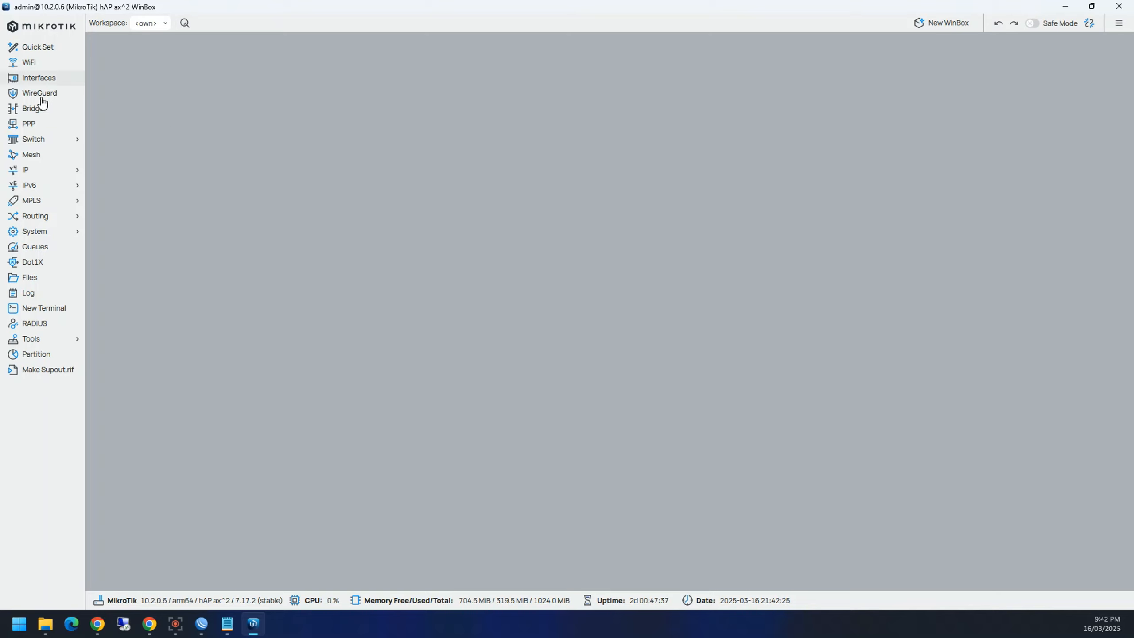
left_click(43, 251)
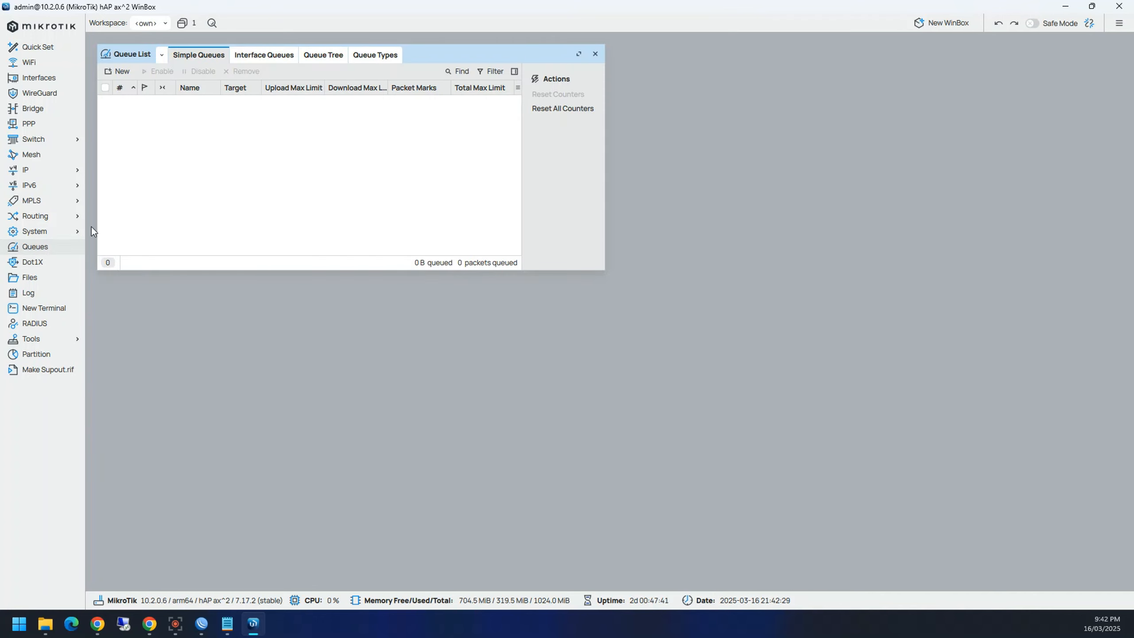
left_click(275, 62)
left_click(323, 57)
left_click(359, 58)
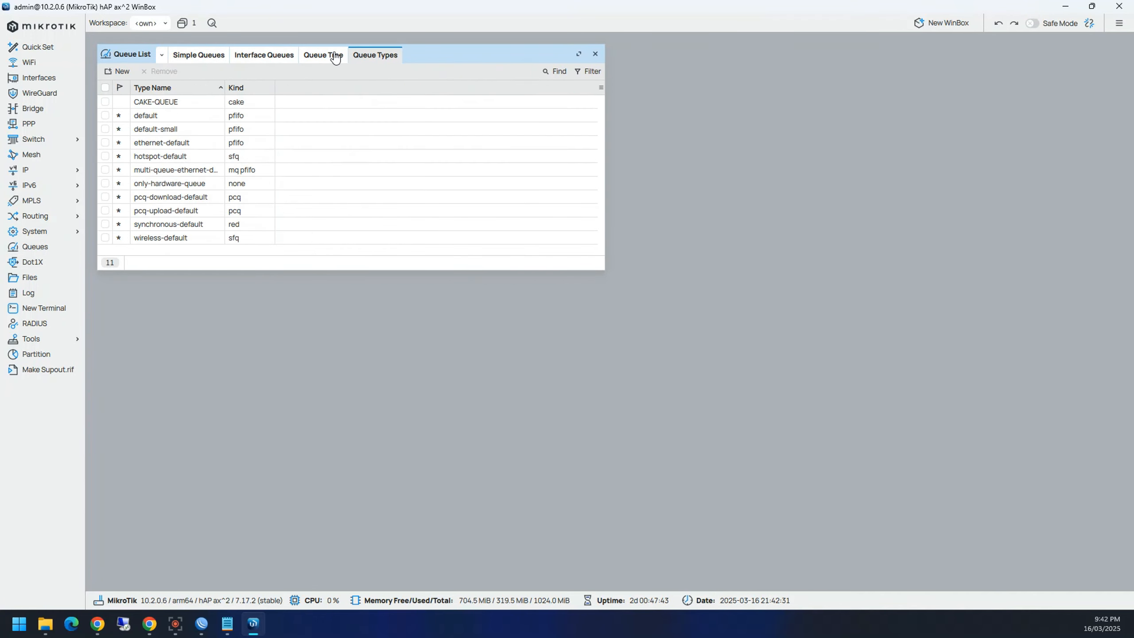
left_click(333, 57)
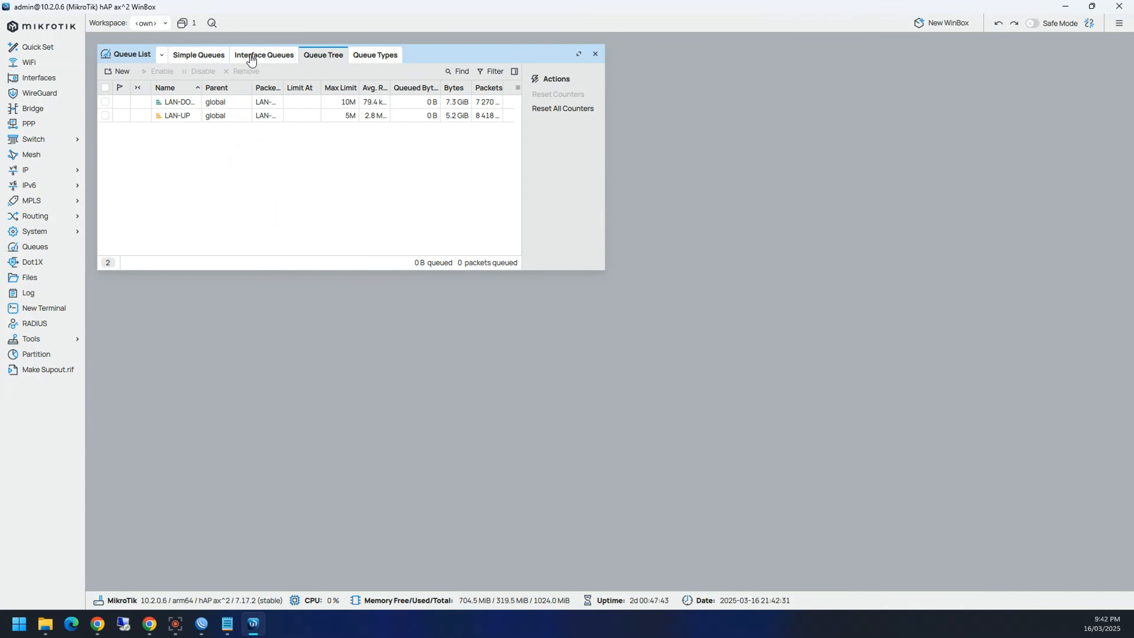
left_click(187, 56)
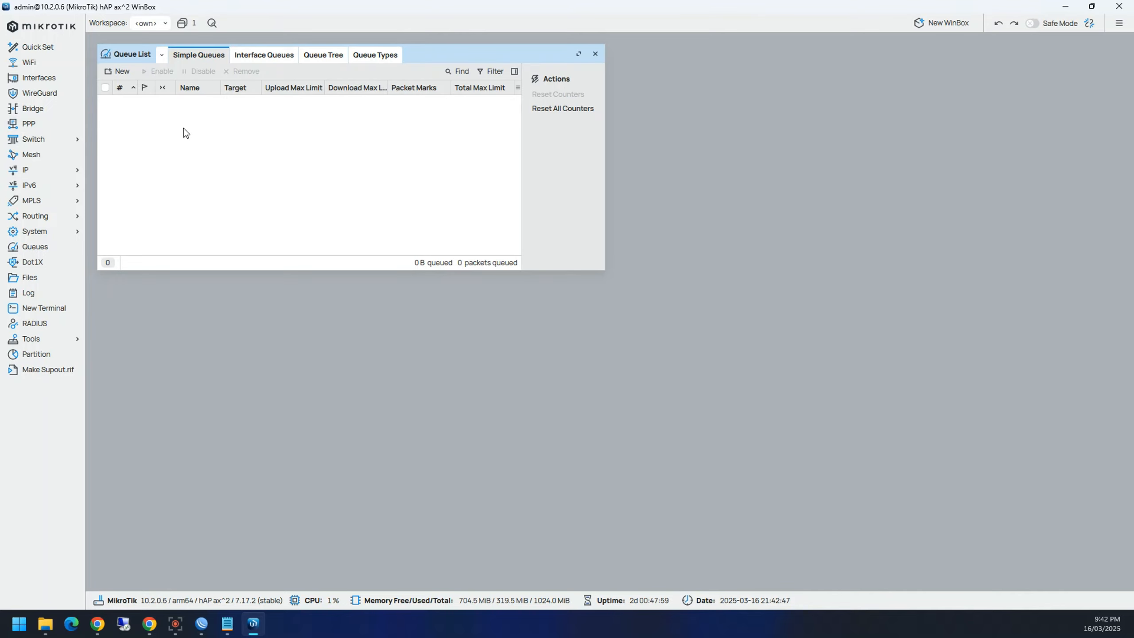
left_click(594, 53)
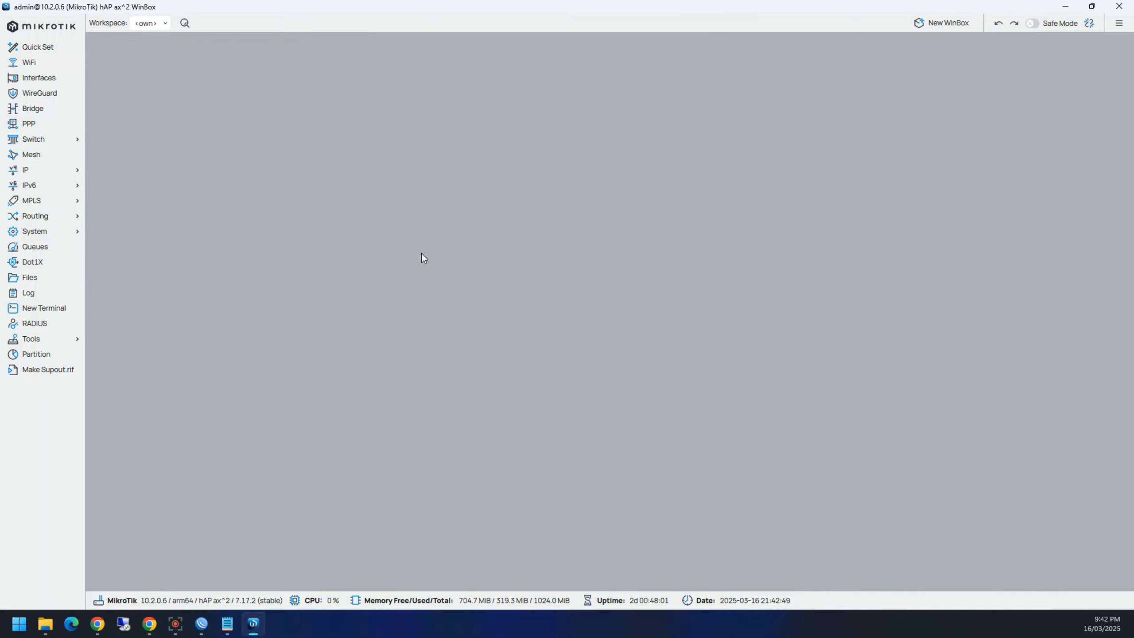